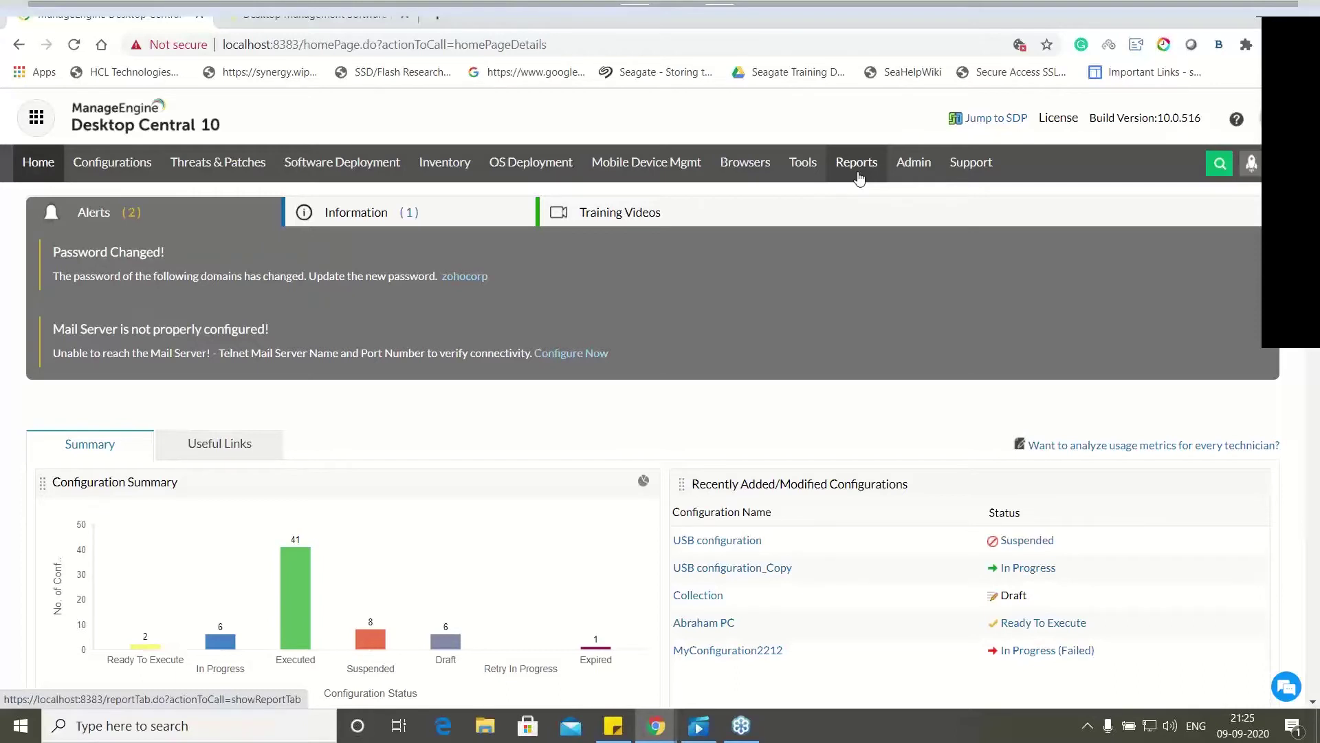
# Open the domain settings and review the Active Directory fields of the Add Domain form, closing it without adding a domain.
pyautogui.click(910, 170)
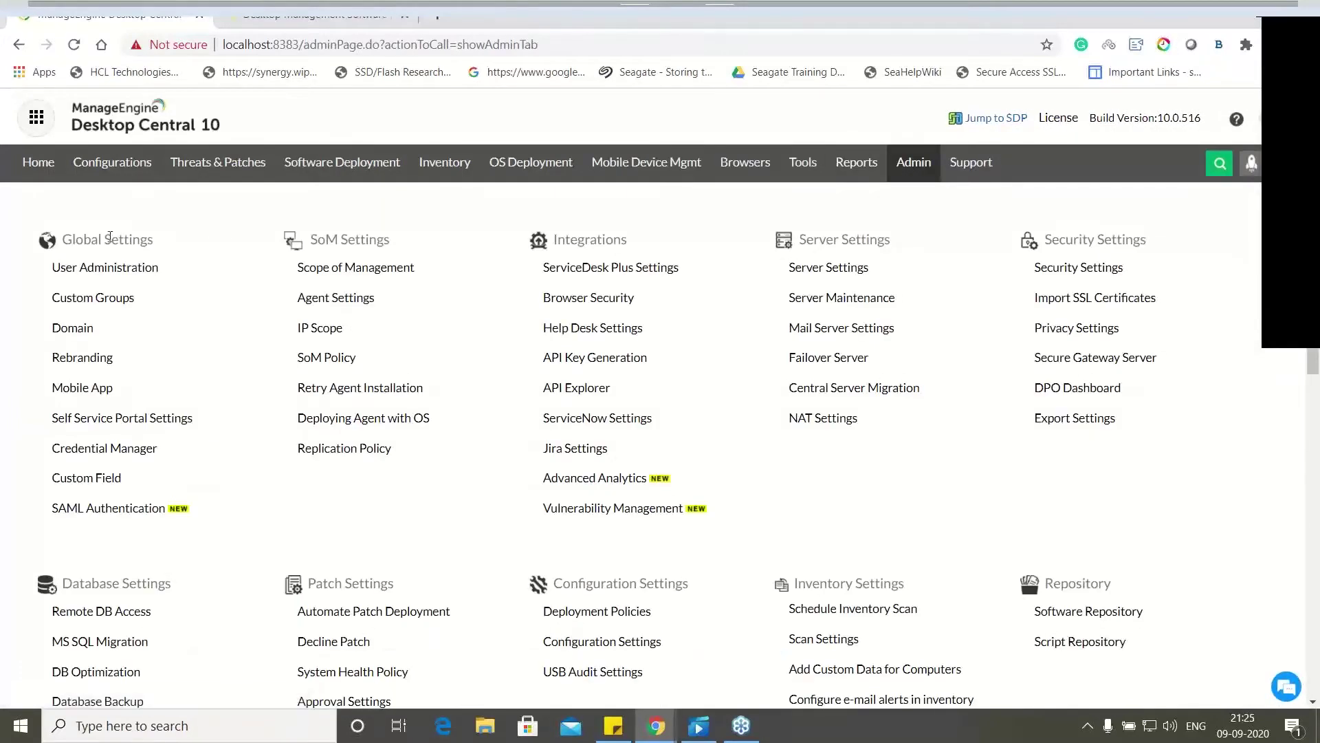
pyautogui.click(76, 333)
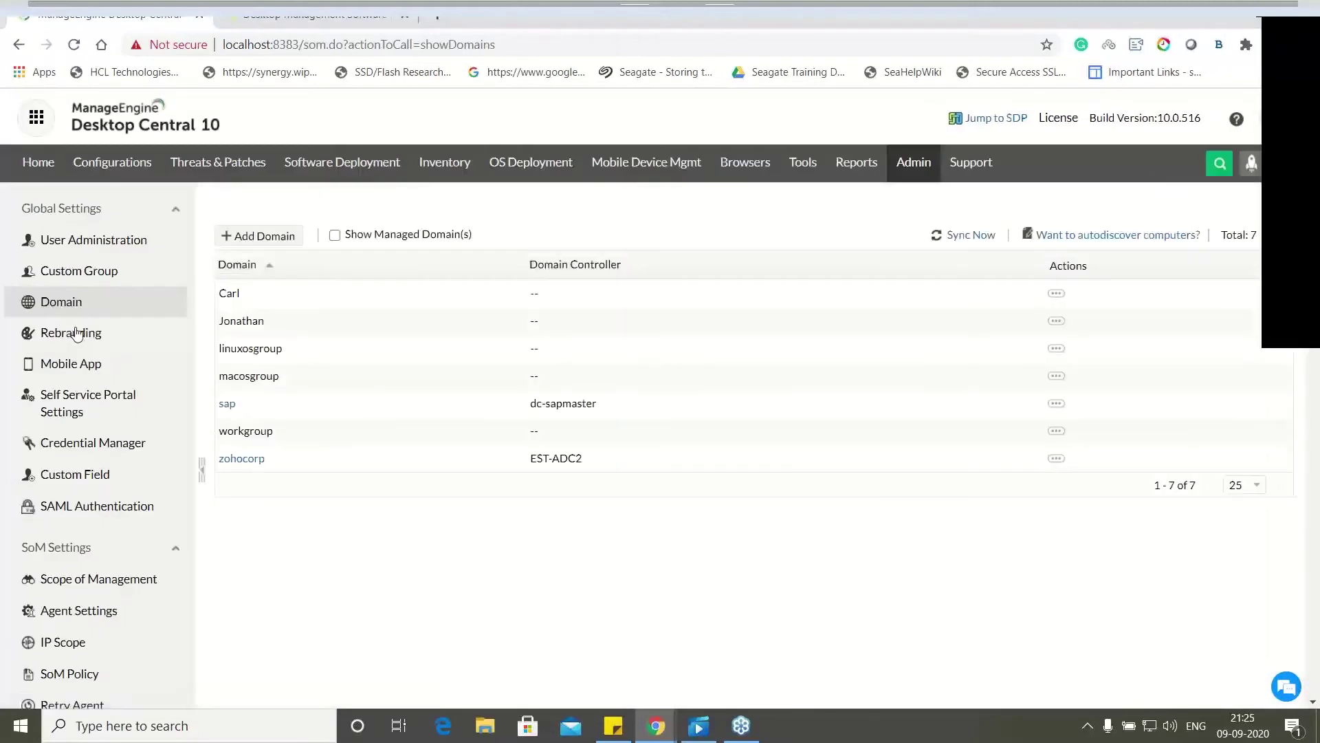
pyautogui.click(255, 238)
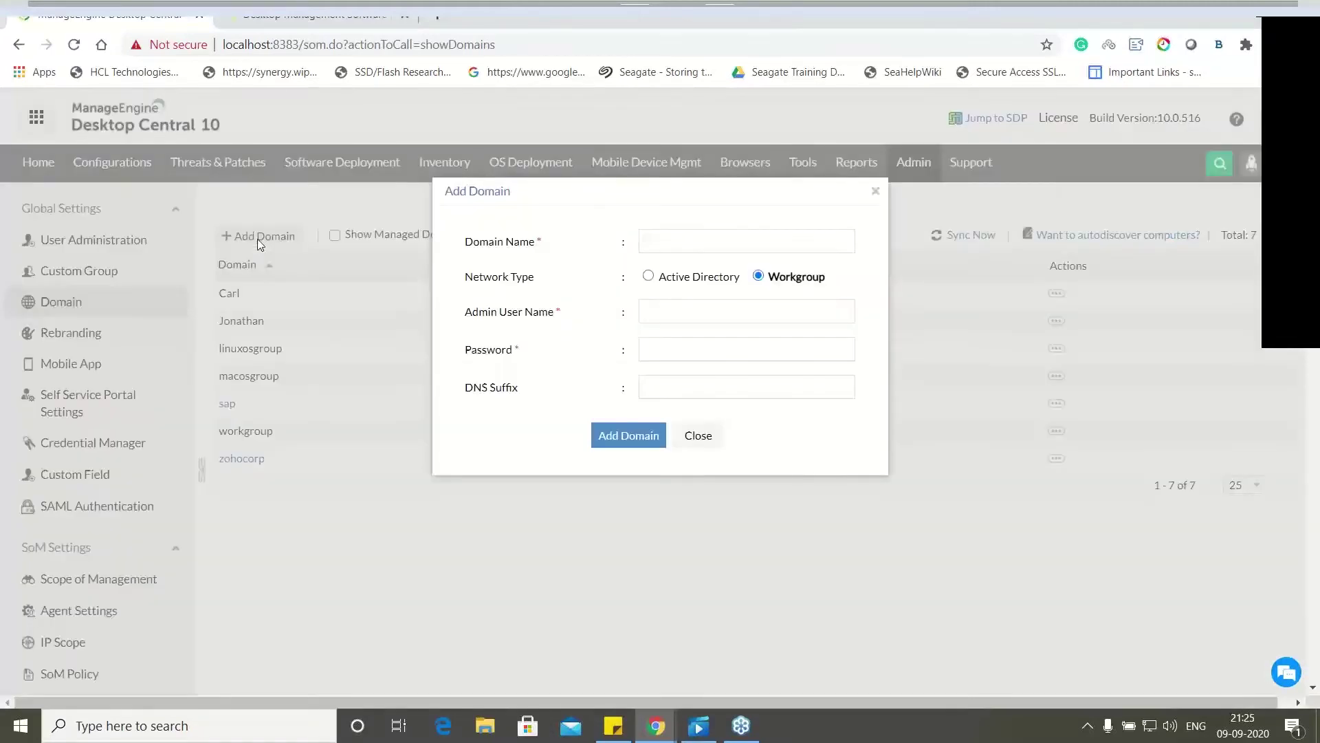
pyautogui.click(648, 276)
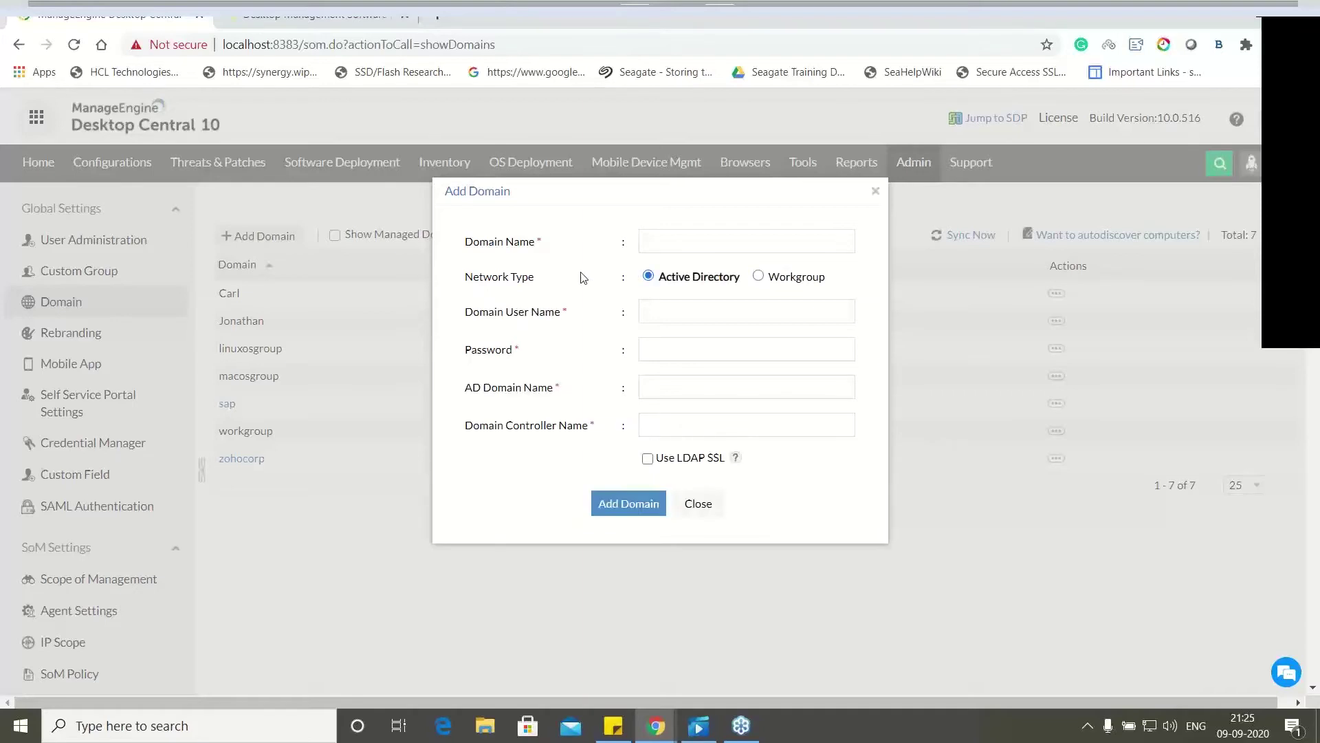
pyautogui.click(679, 246)
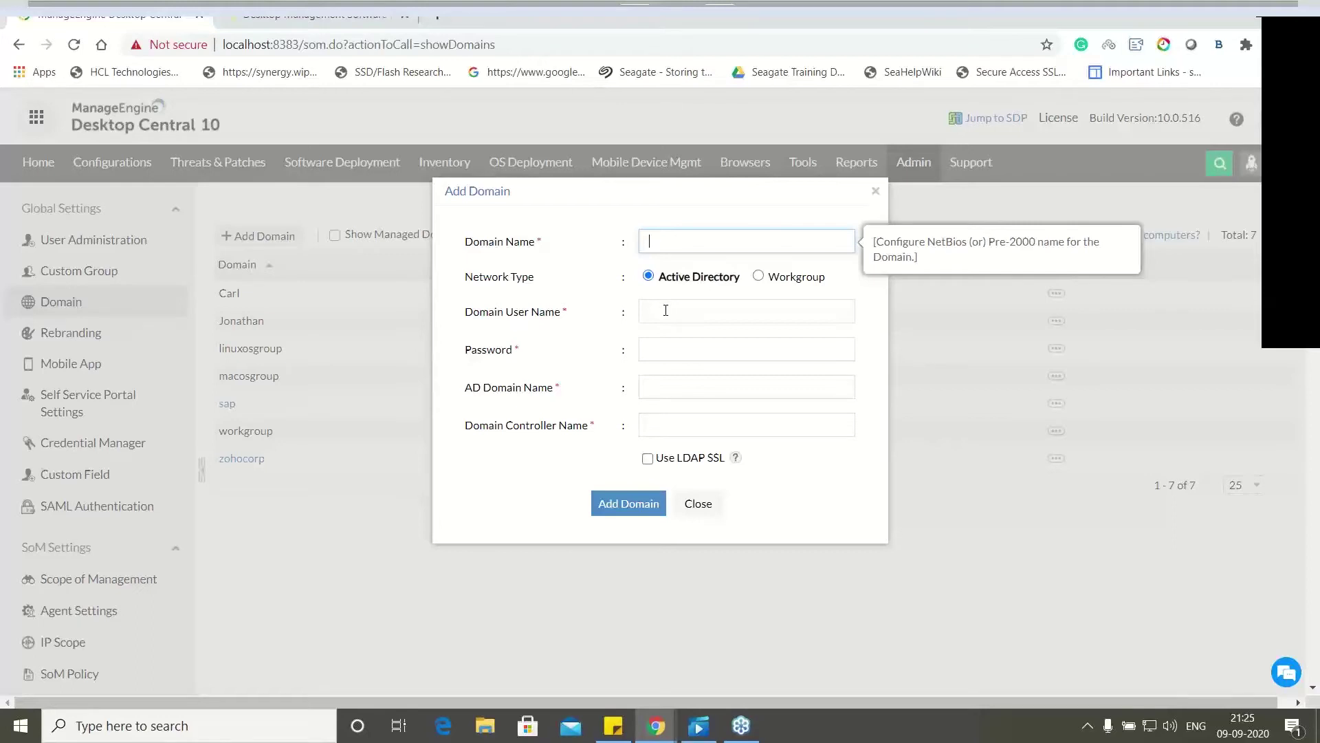
pyautogui.click(657, 318)
pyautogui.click(653, 344)
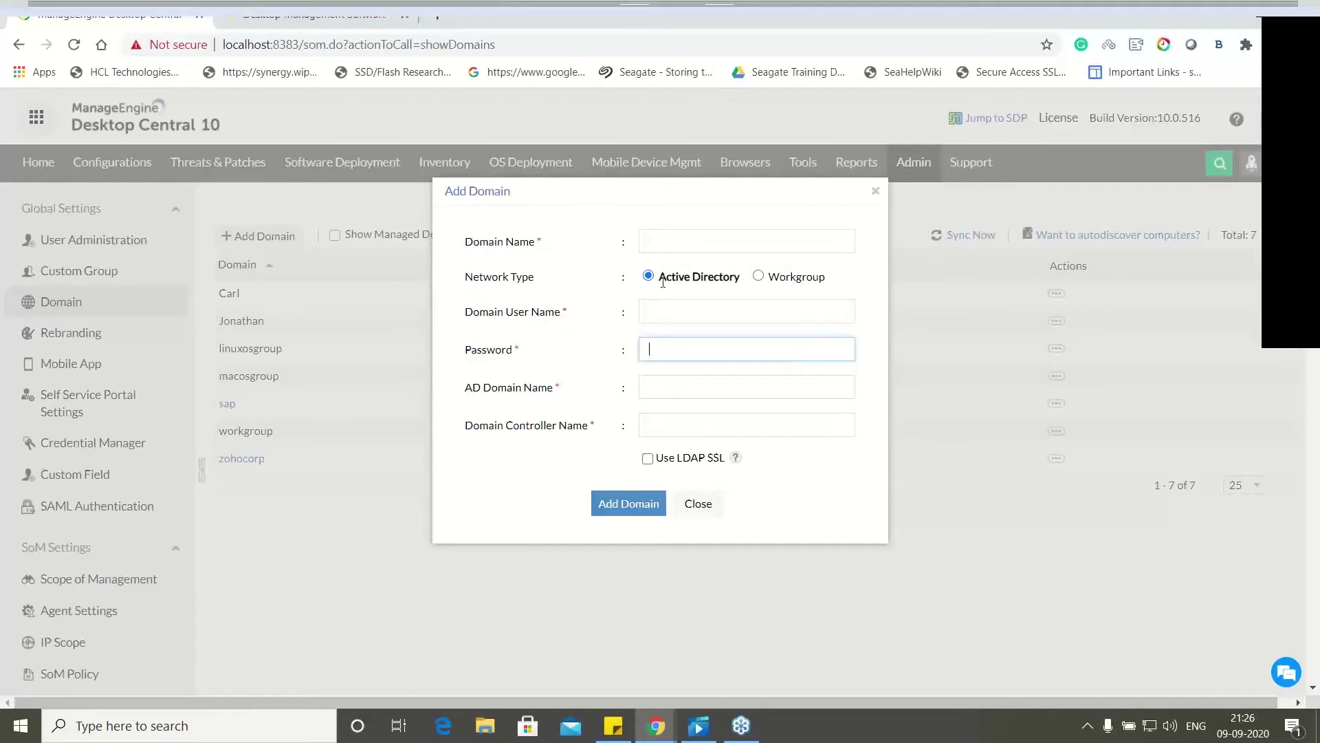
pyautogui.click(875, 190)
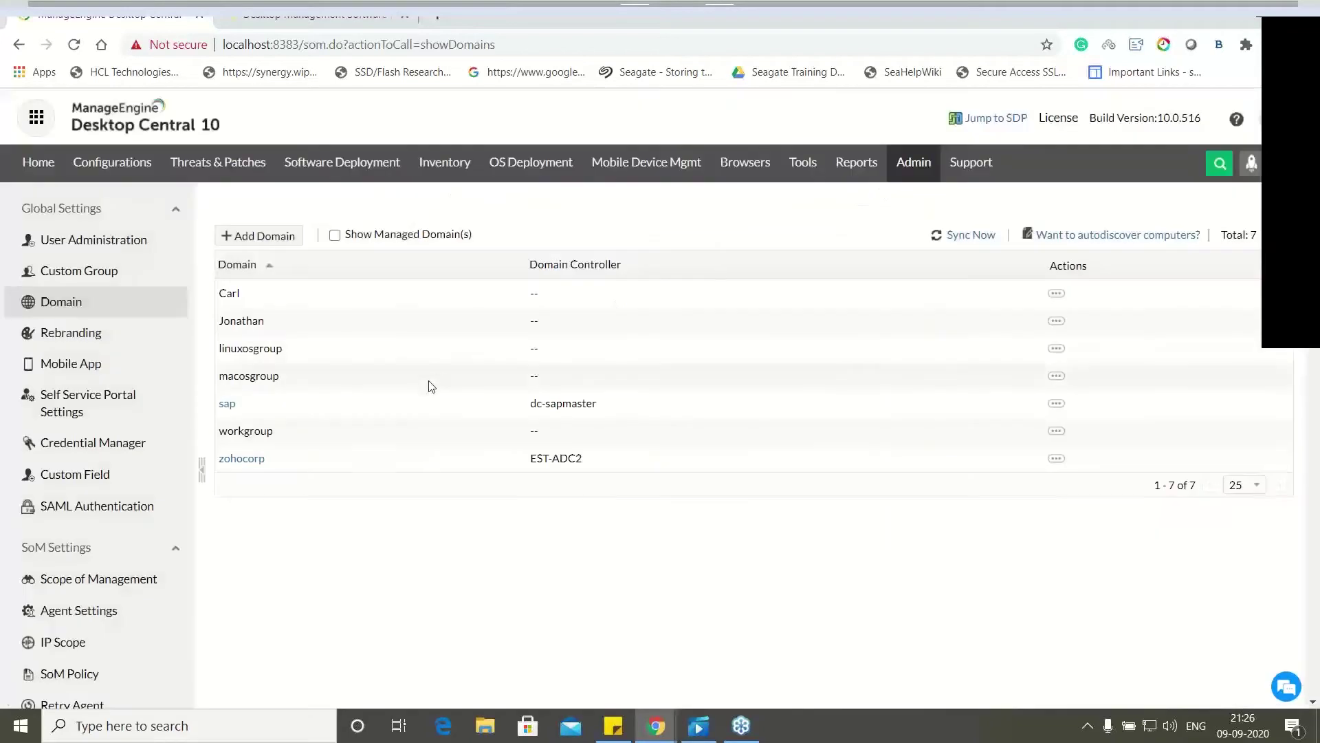
pyautogui.scroll(-1, 412, 378)
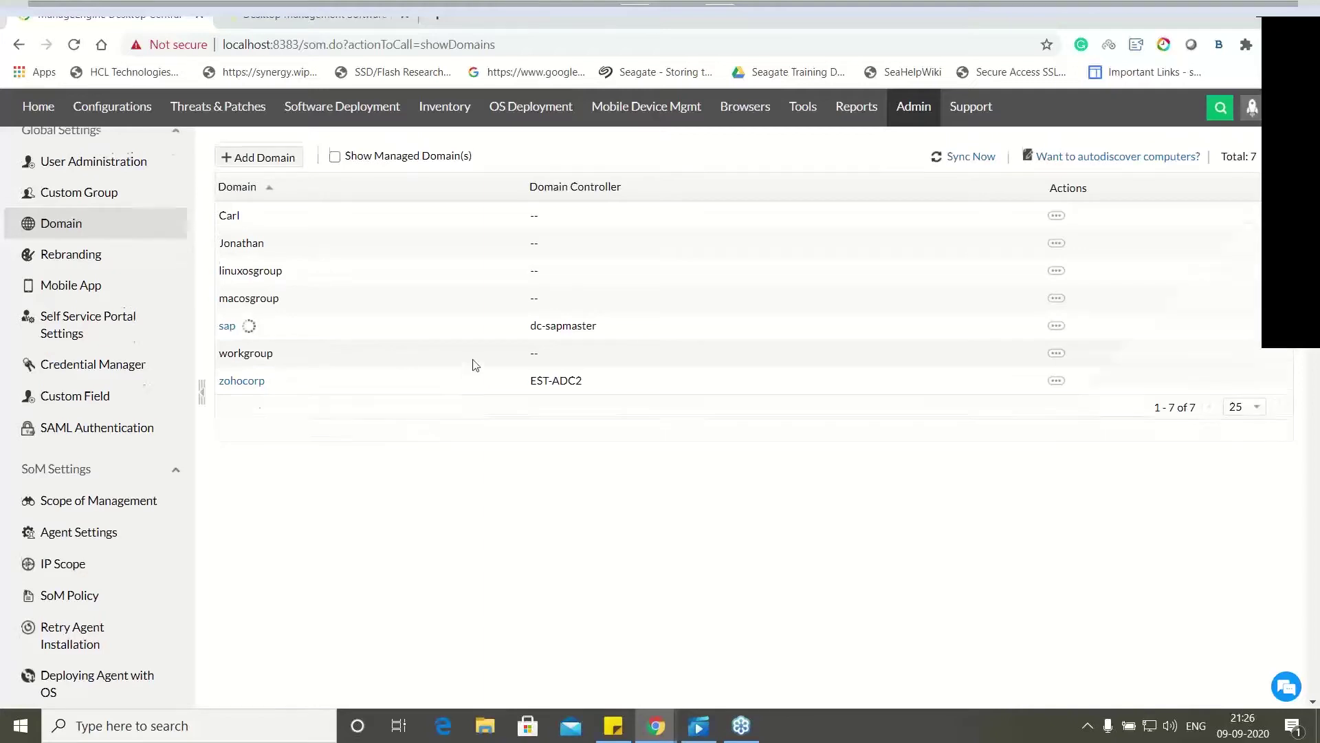
pyautogui.scroll(2, 475, 365)
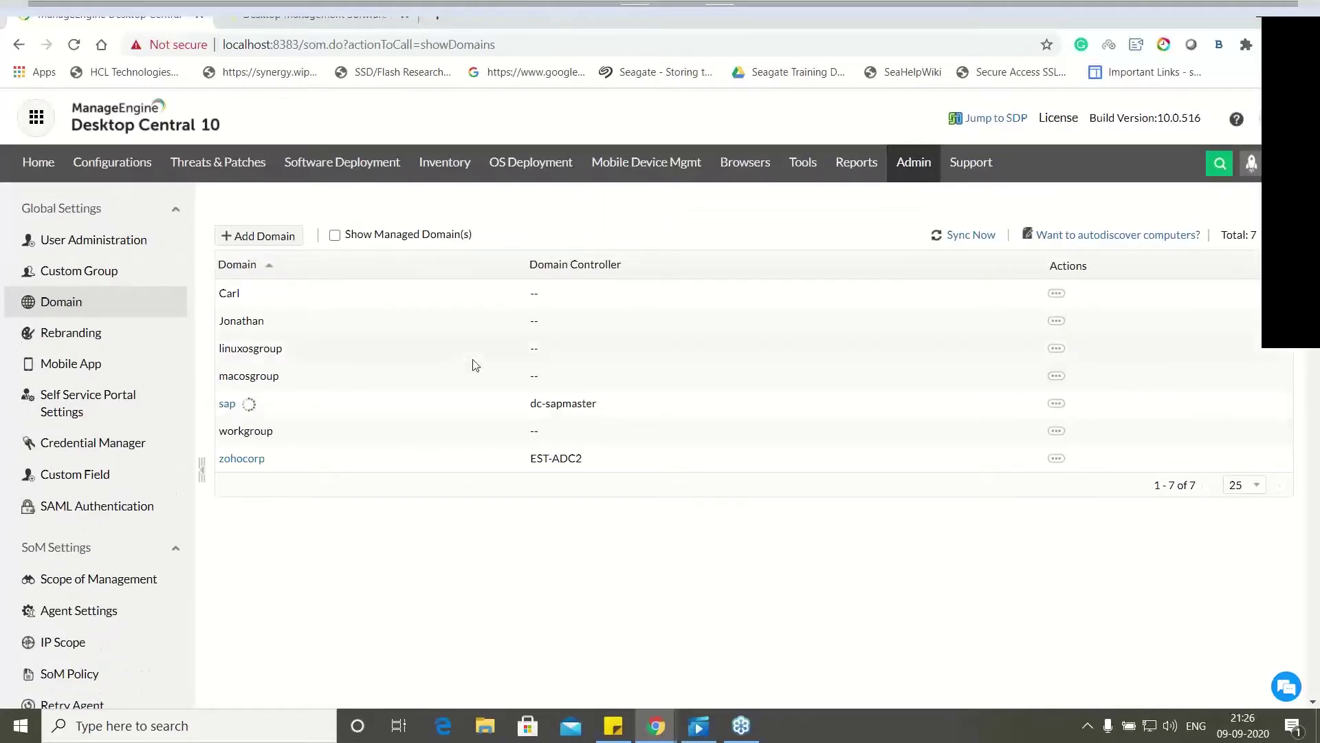
# Open Scope of Management, examine the operating system chart in its summary, and bring up the list of managed computers.
pyautogui.click(909, 175)
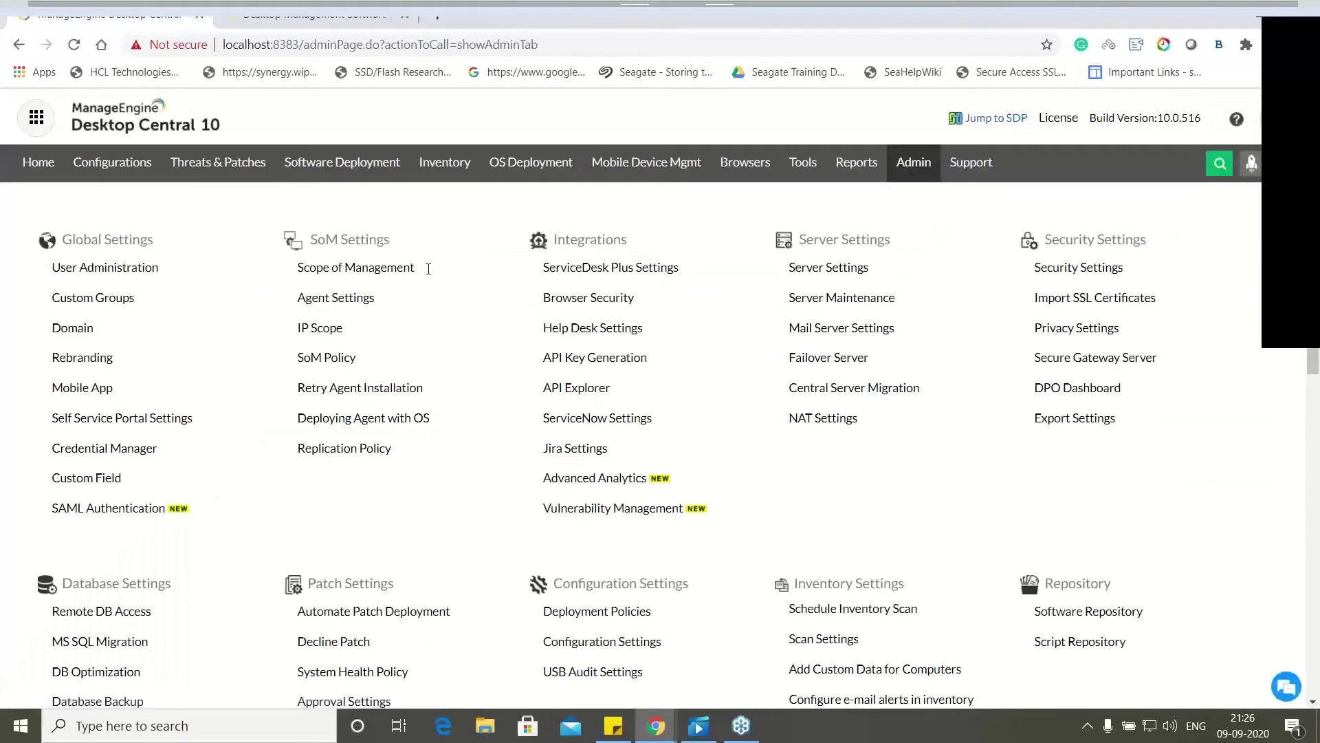
pyautogui.moveTo(428, 270); pyautogui.dragTo(295, 267)
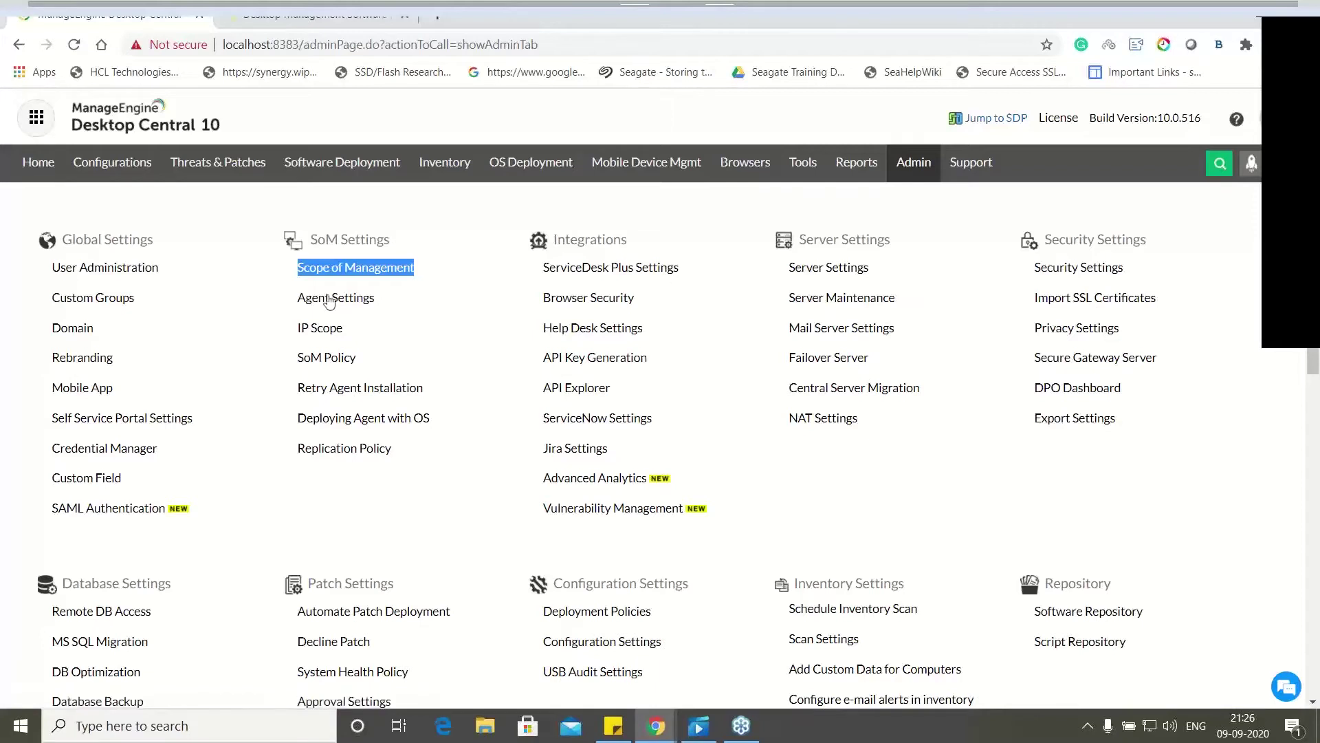
pyautogui.click(371, 274)
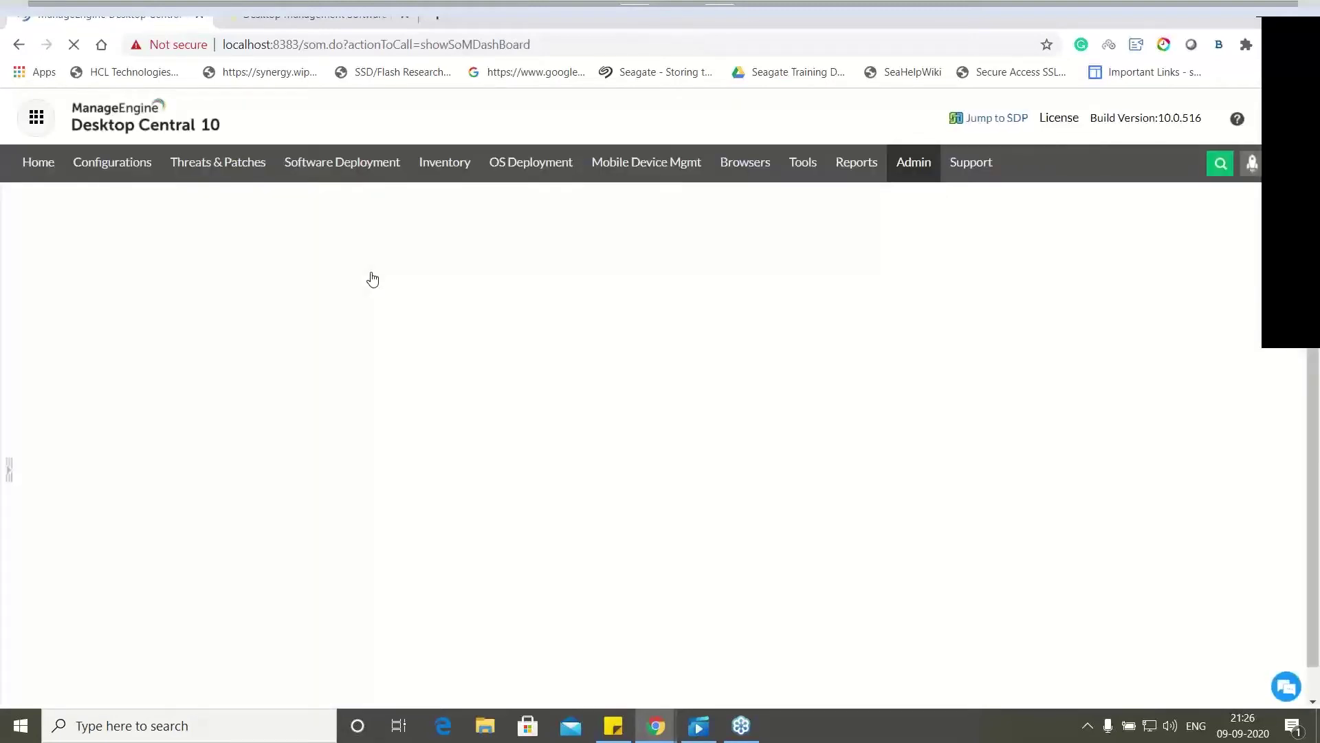
pyautogui.moveTo(179, 413)
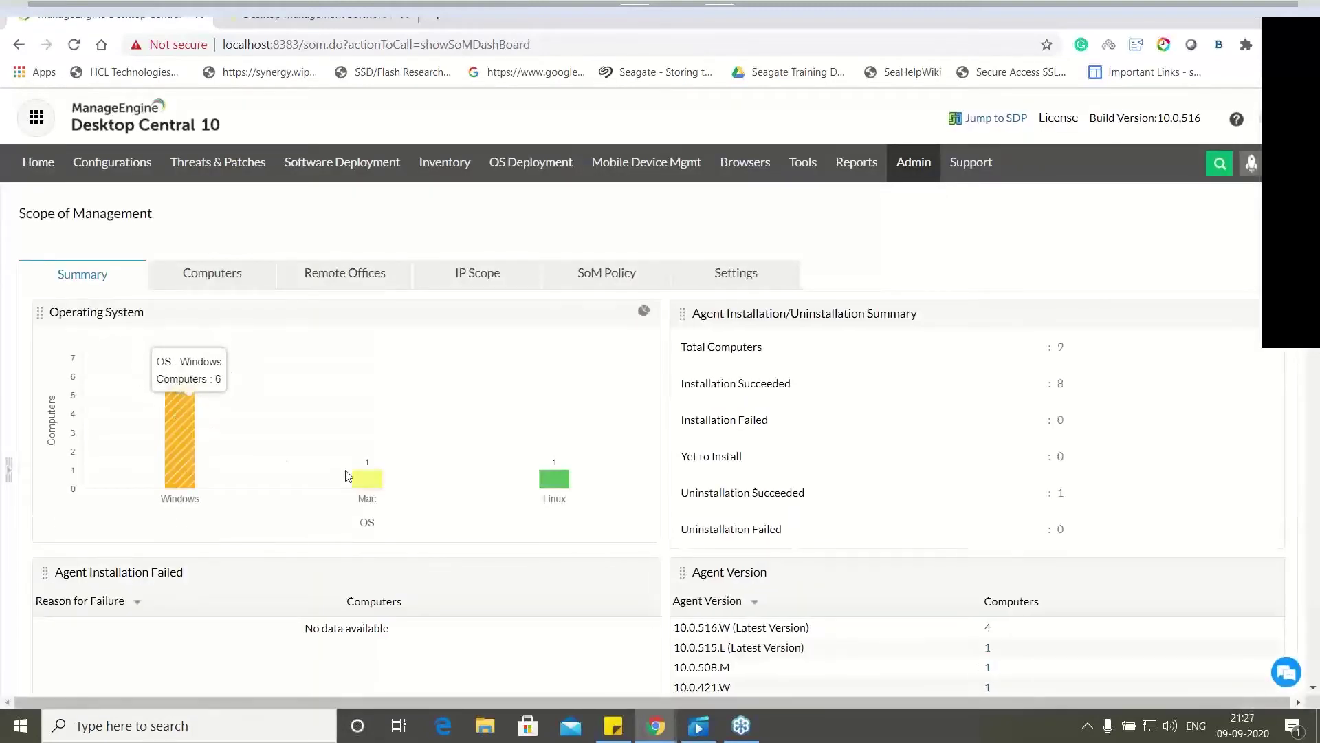
pyautogui.moveTo(464, 432)
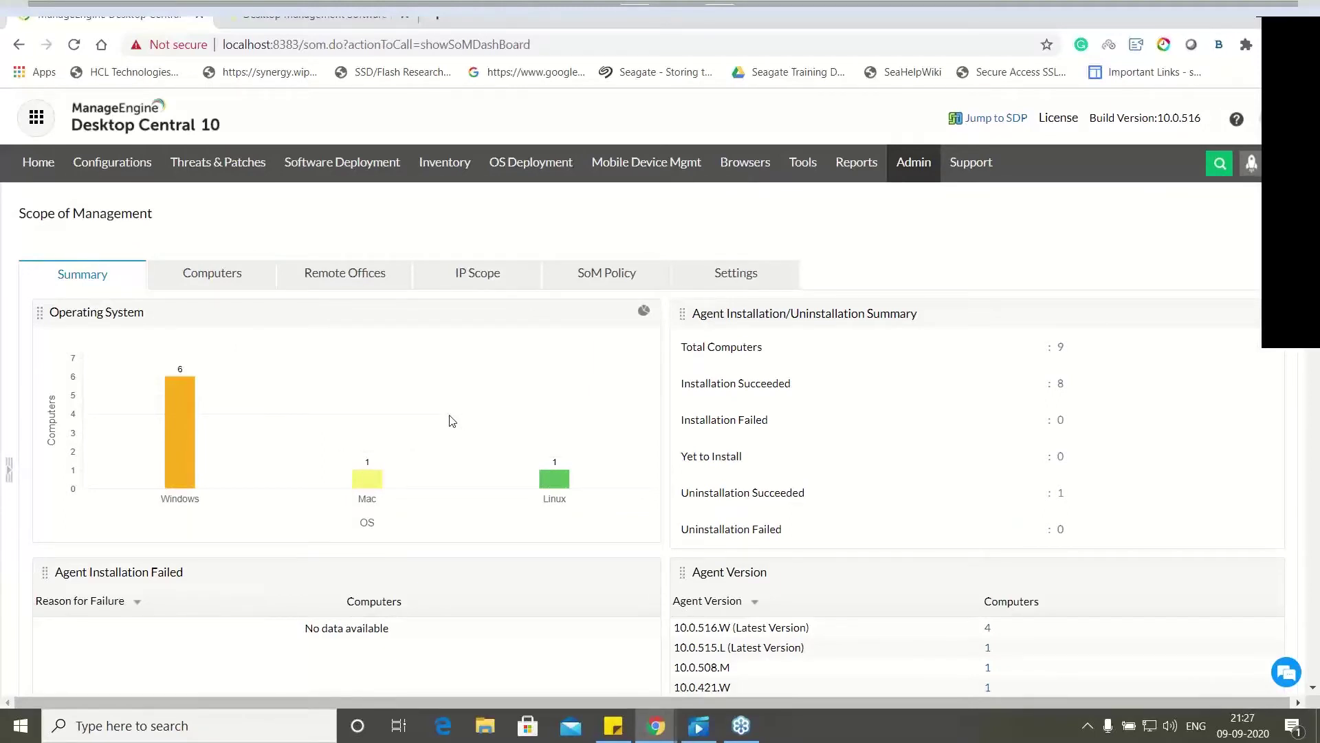
pyautogui.click(230, 290)
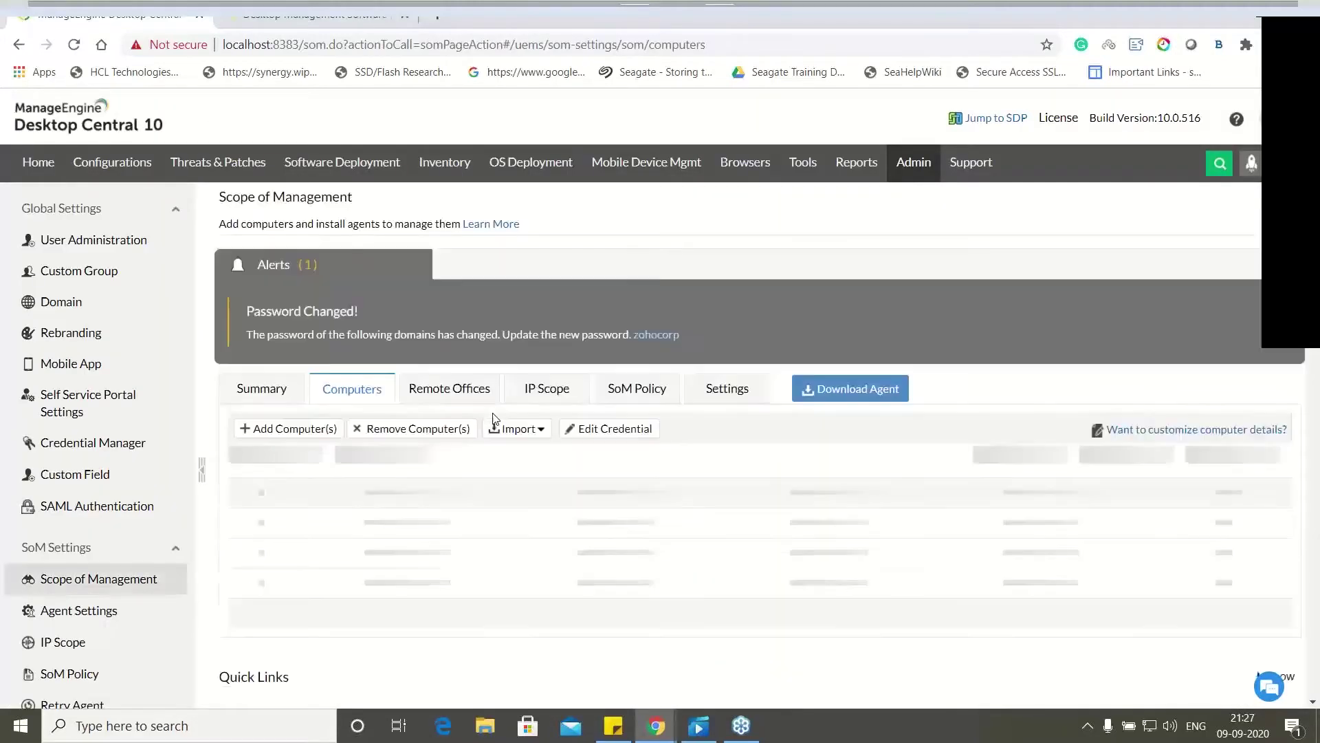
pyautogui.scroll(-2, 358, 390)
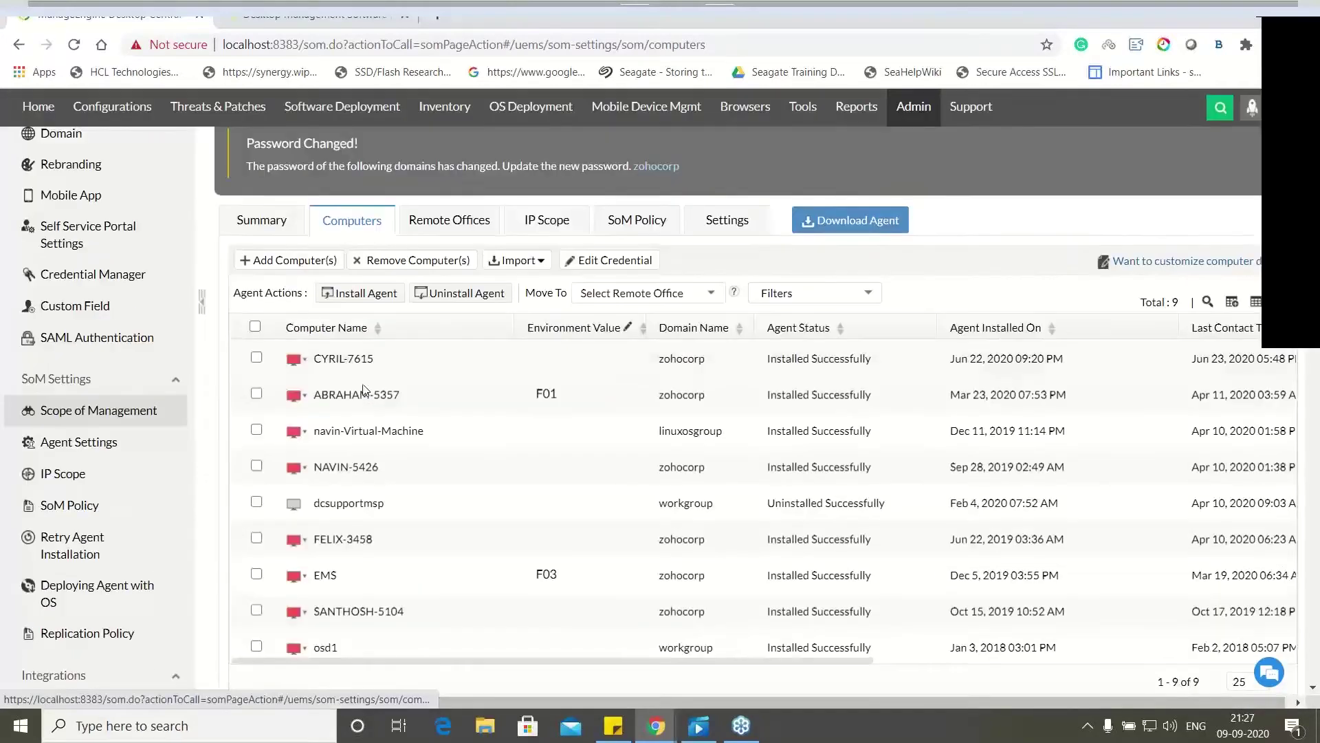
# Start adding computers to the Scope of Management and choose zohocorp as the source domain.
pyautogui.click(298, 266)
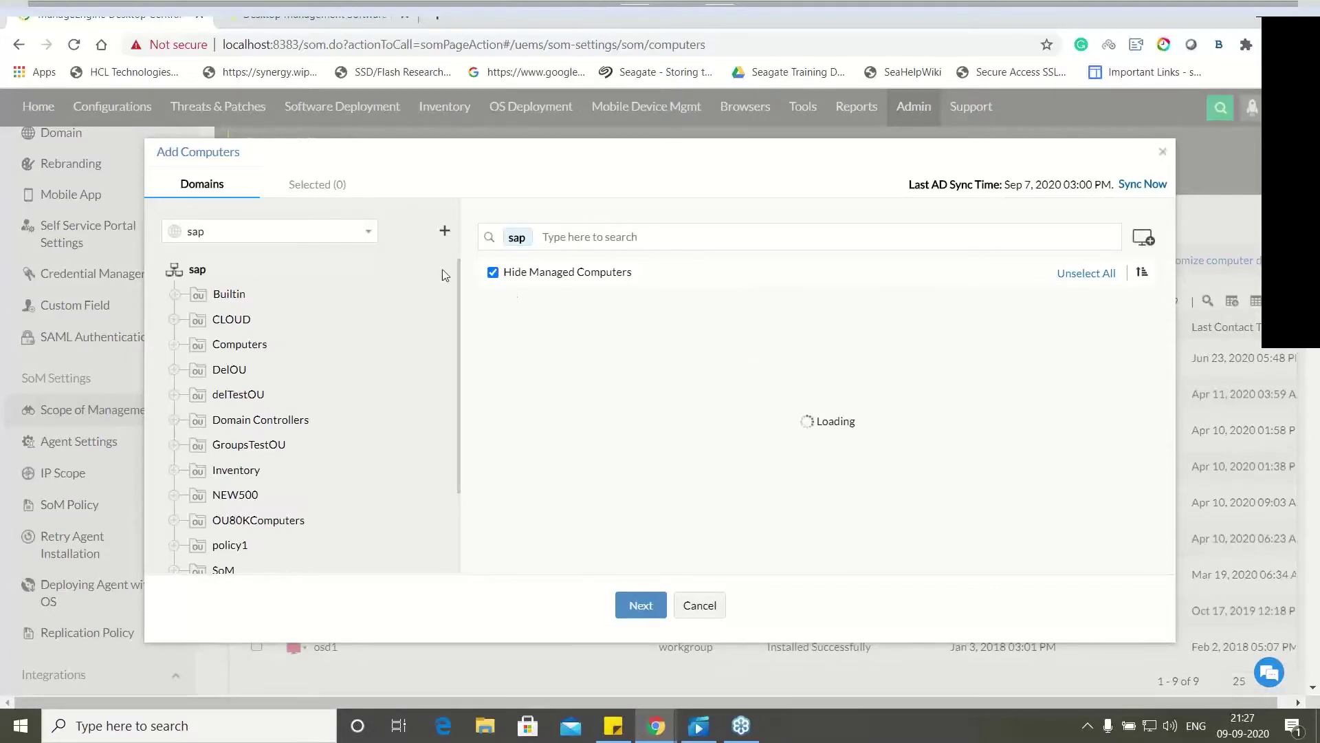
pyautogui.click(337, 232)
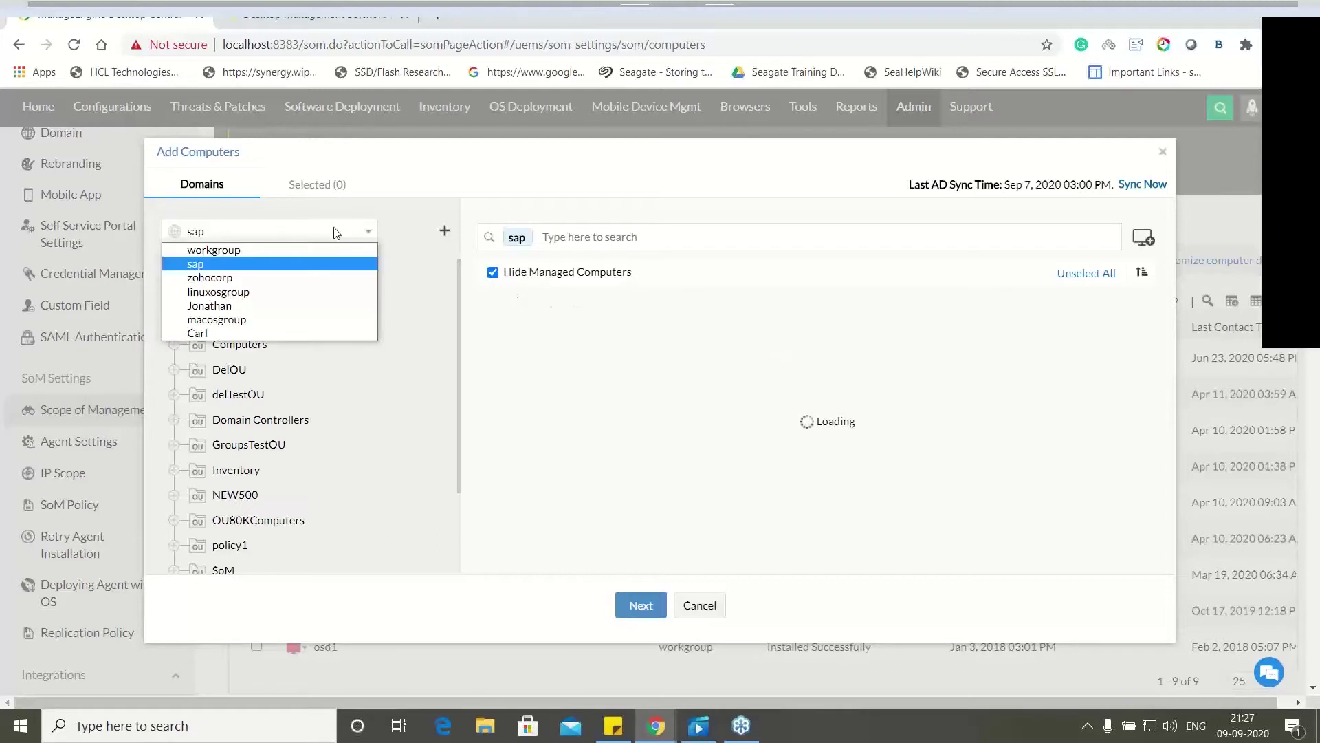
pyautogui.click(305, 279)
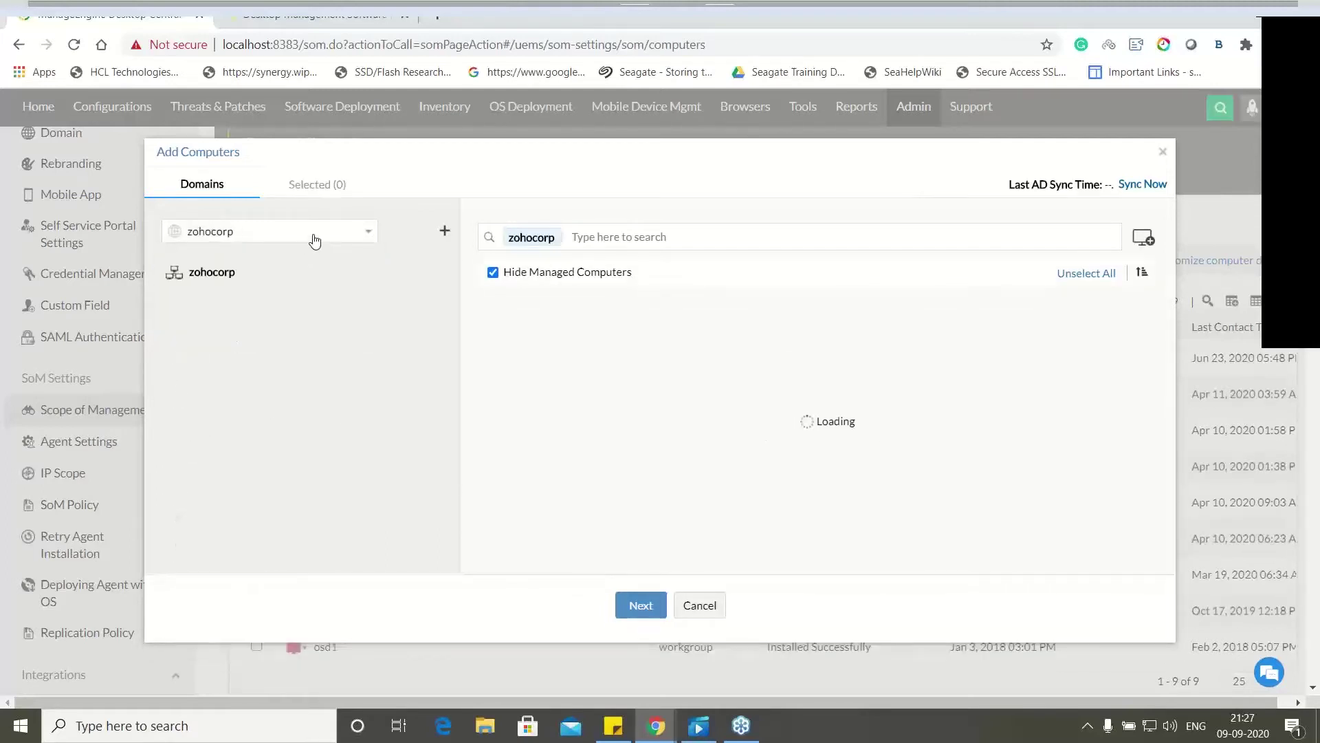
pyautogui.click(370, 233)
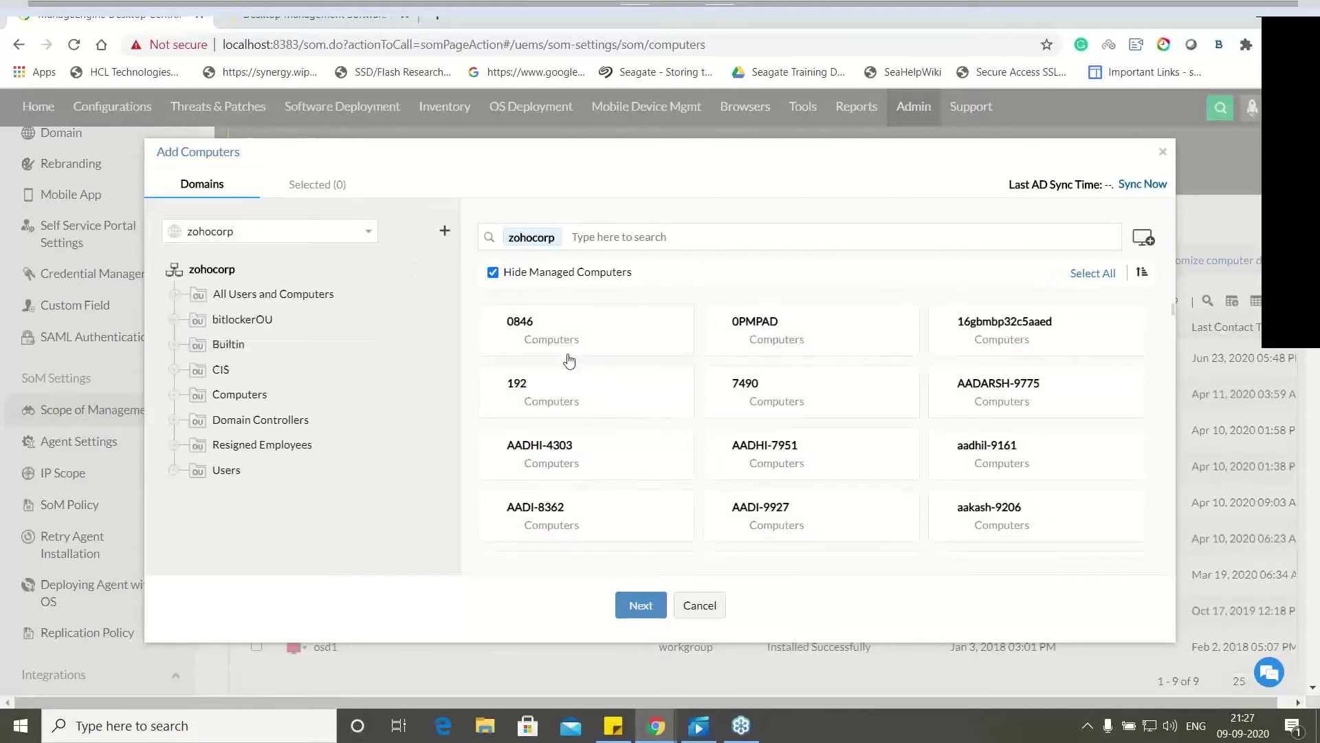
# Select the first six unmanaged zohocorp computers, proceed to the agent installation review, and close the dialog without adding them.
pyautogui.click(590, 341)
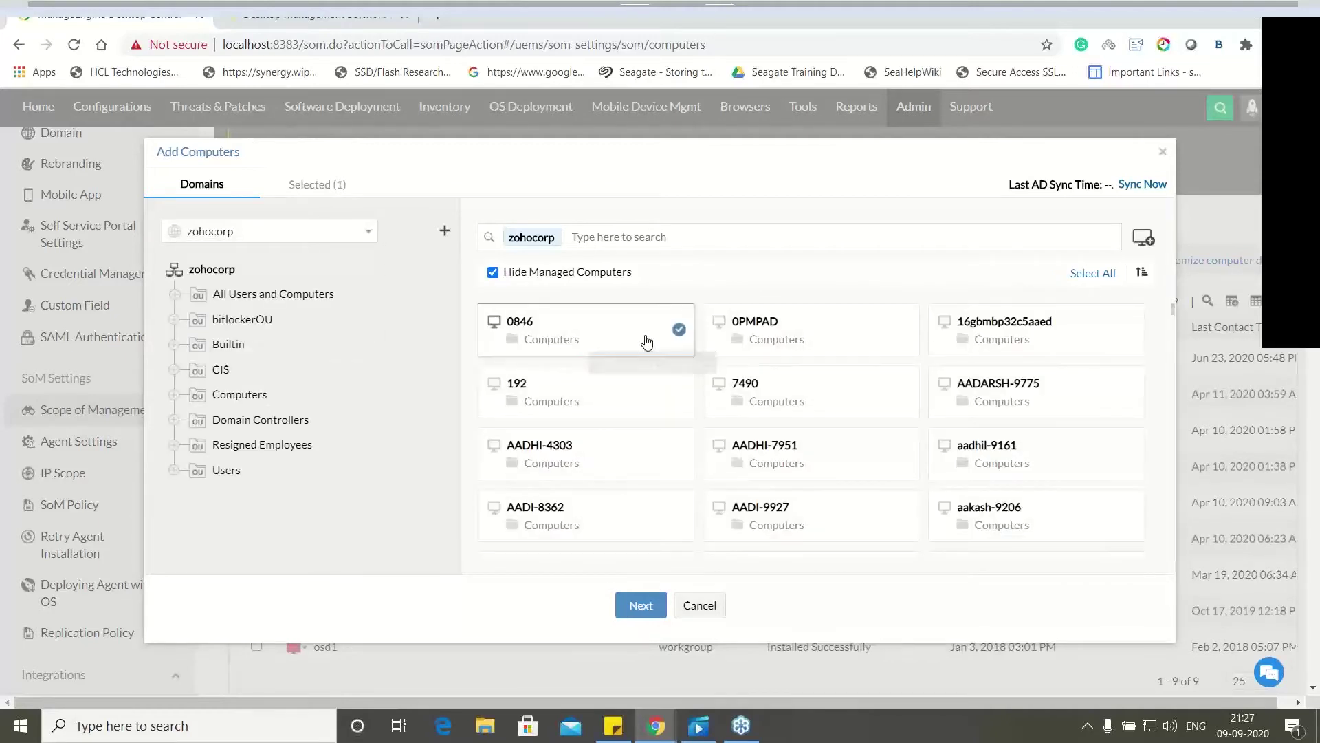
pyautogui.click(764, 351)
pyautogui.click(982, 349)
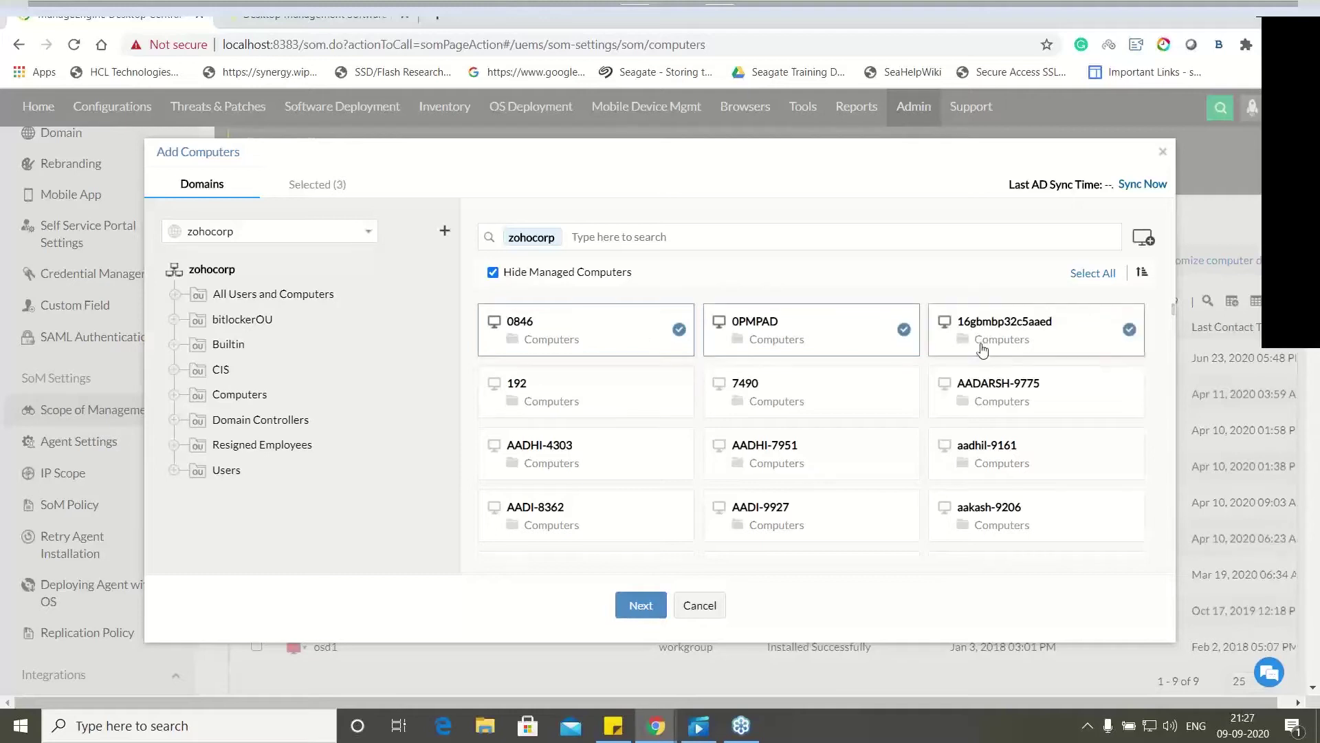
pyautogui.click(966, 394)
pyautogui.click(843, 398)
pyautogui.click(509, 404)
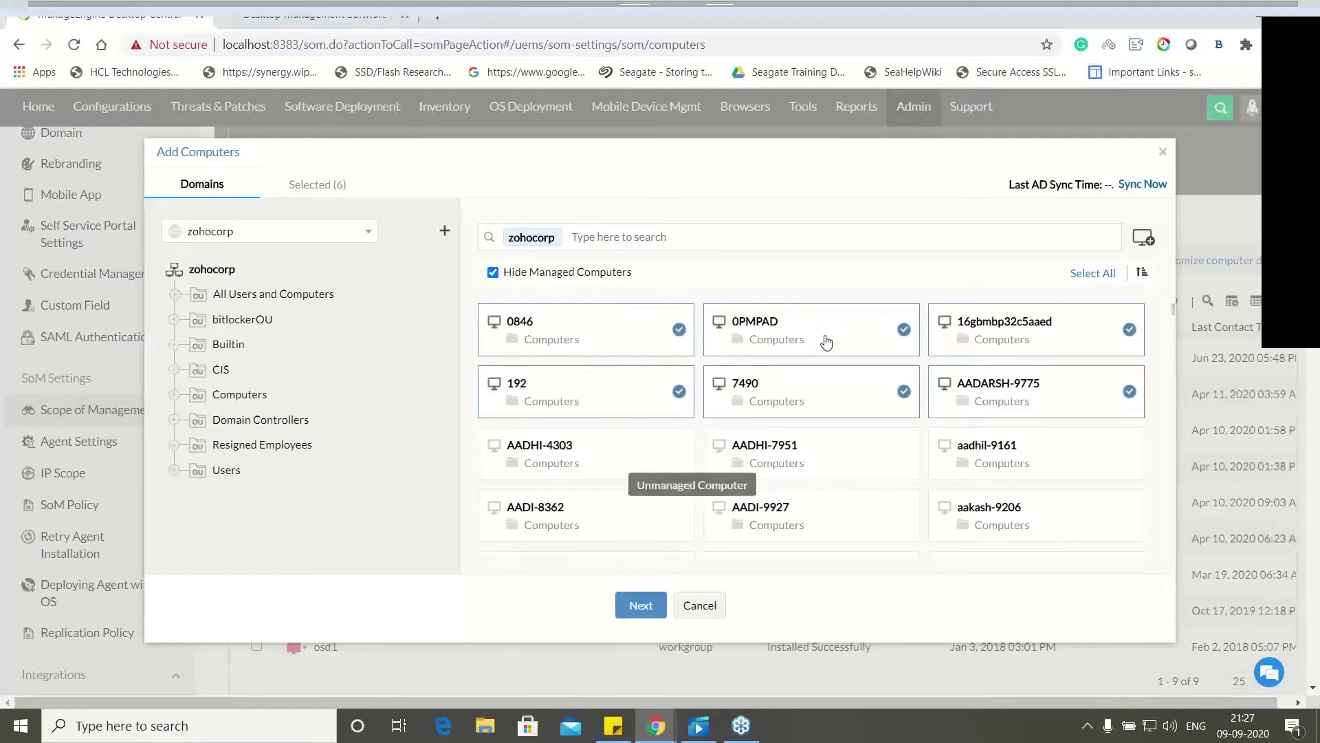
pyautogui.click(636, 605)
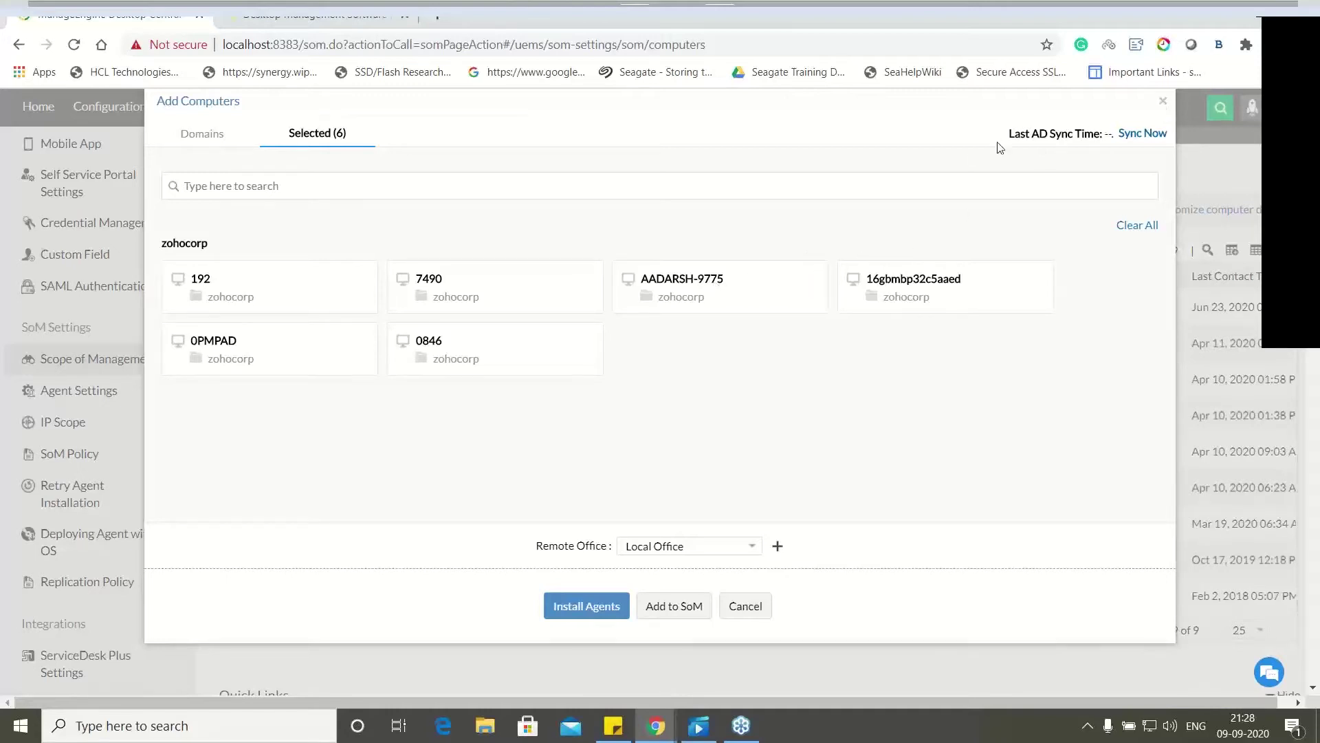
pyautogui.click(1162, 107)
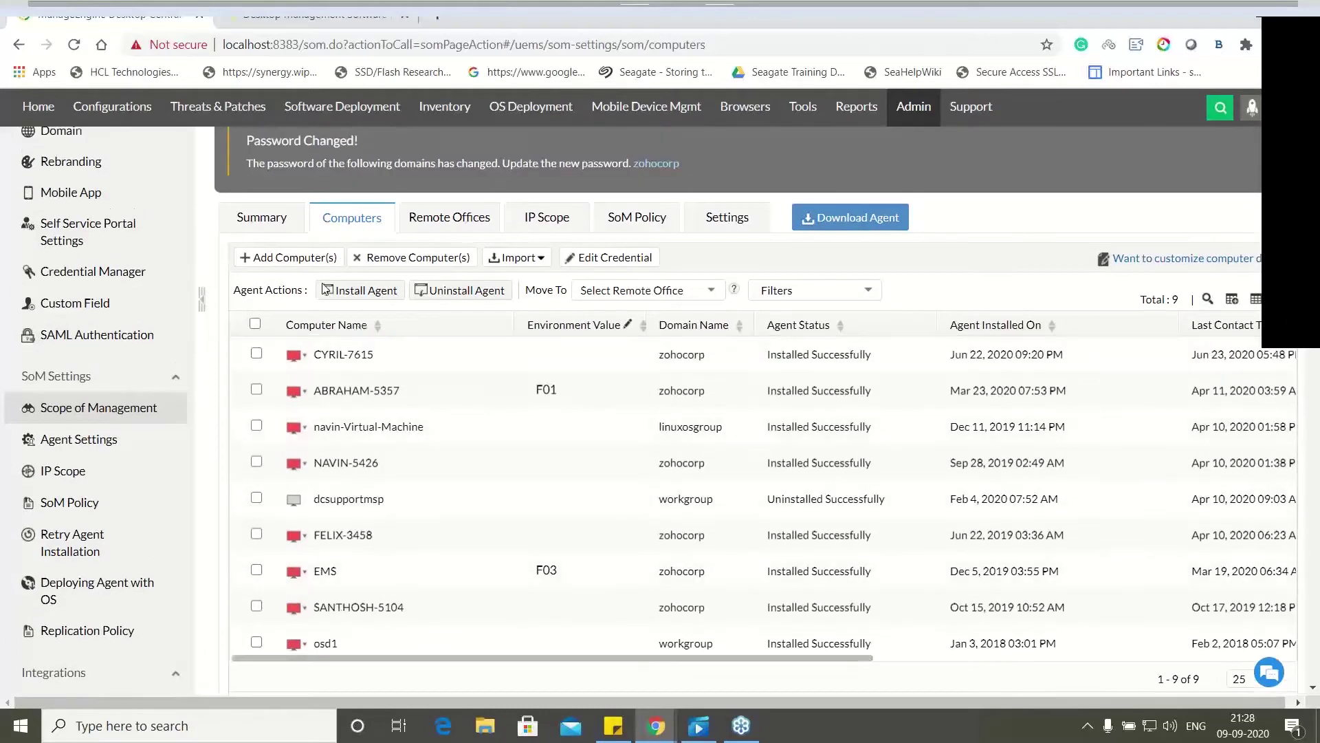
# Review the Scope of Management summary charts, including the Unmanaged Computers in AD chart.
pyautogui.click(272, 225)
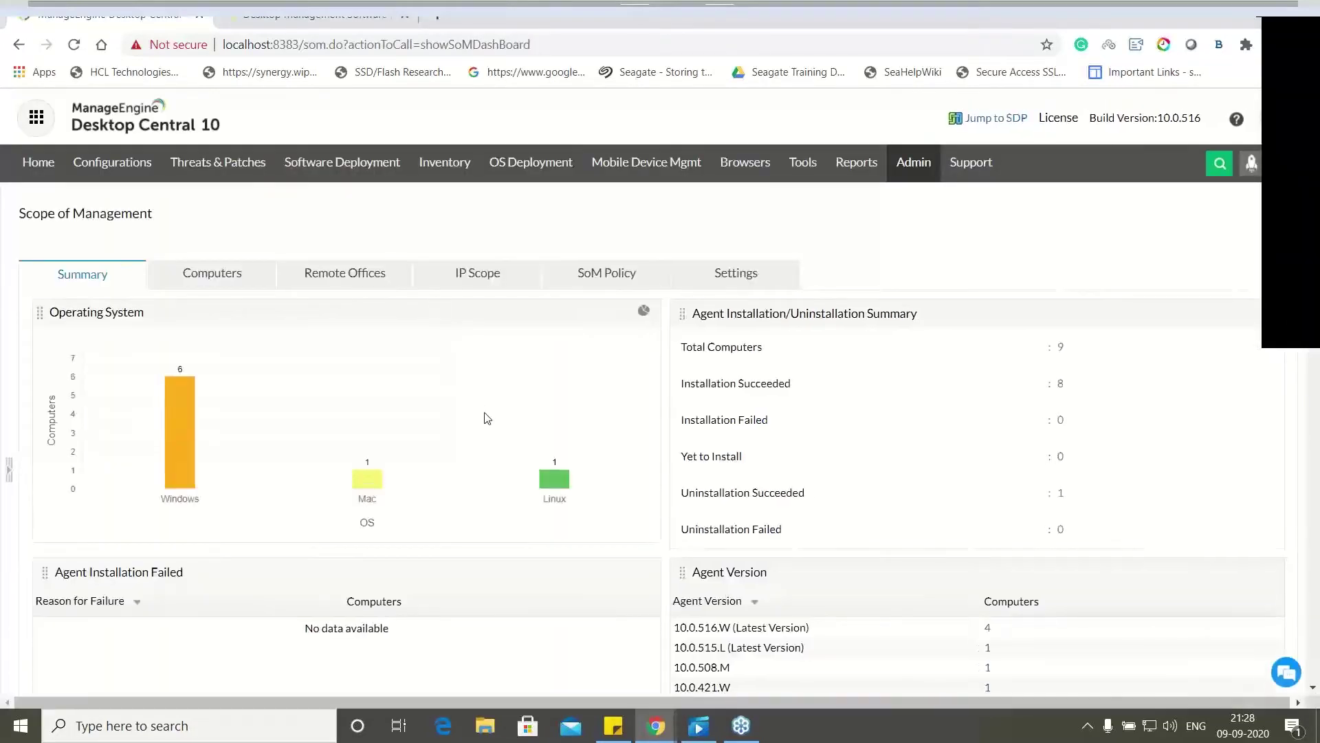
pyautogui.scroll(-15, 487, 418)
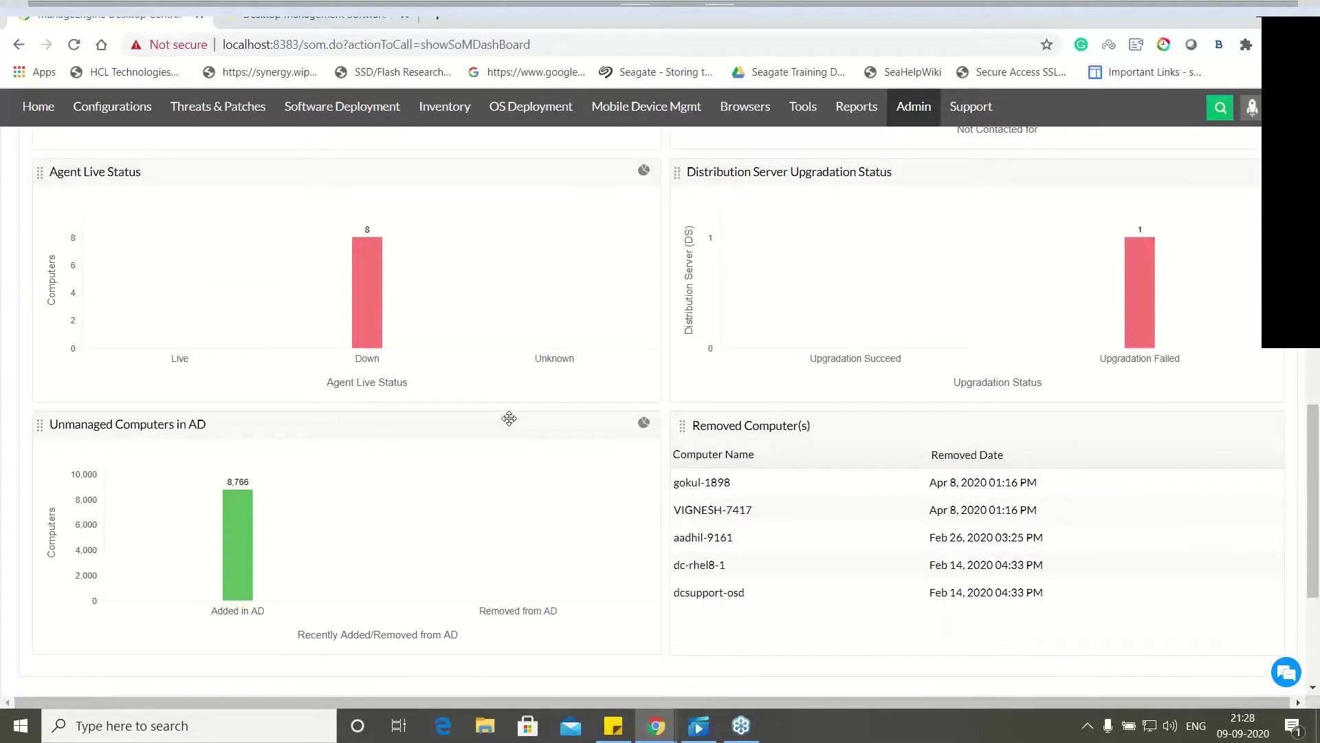
pyautogui.moveTo(239, 534)
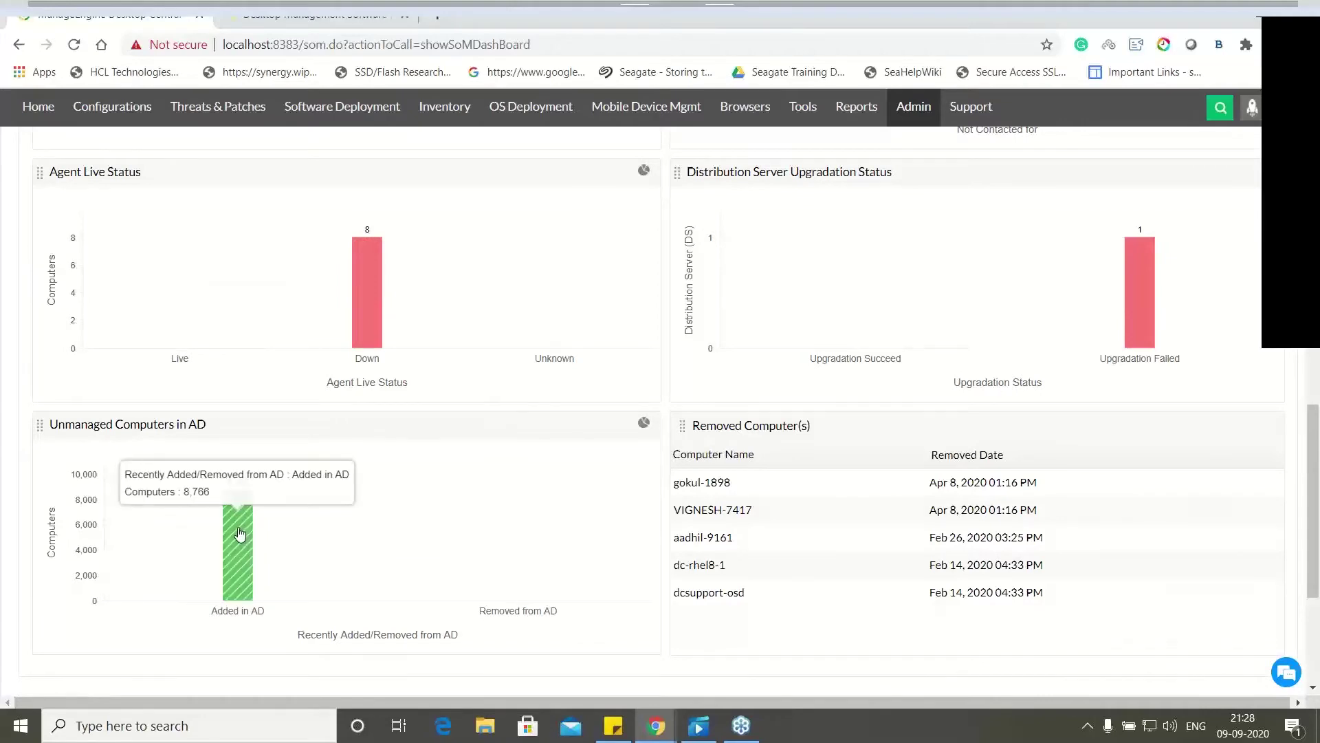
pyautogui.scroll(3, 240, 533)
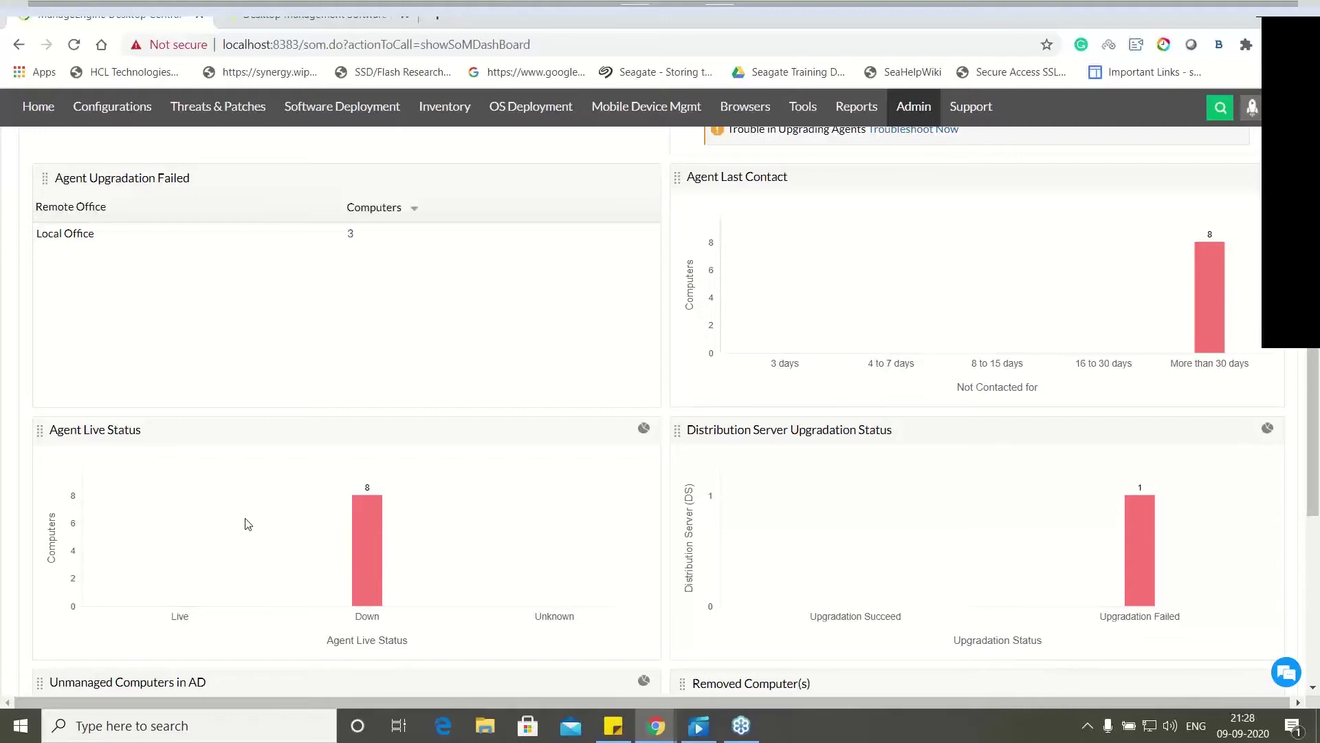
pyautogui.scroll(7, 248, 524)
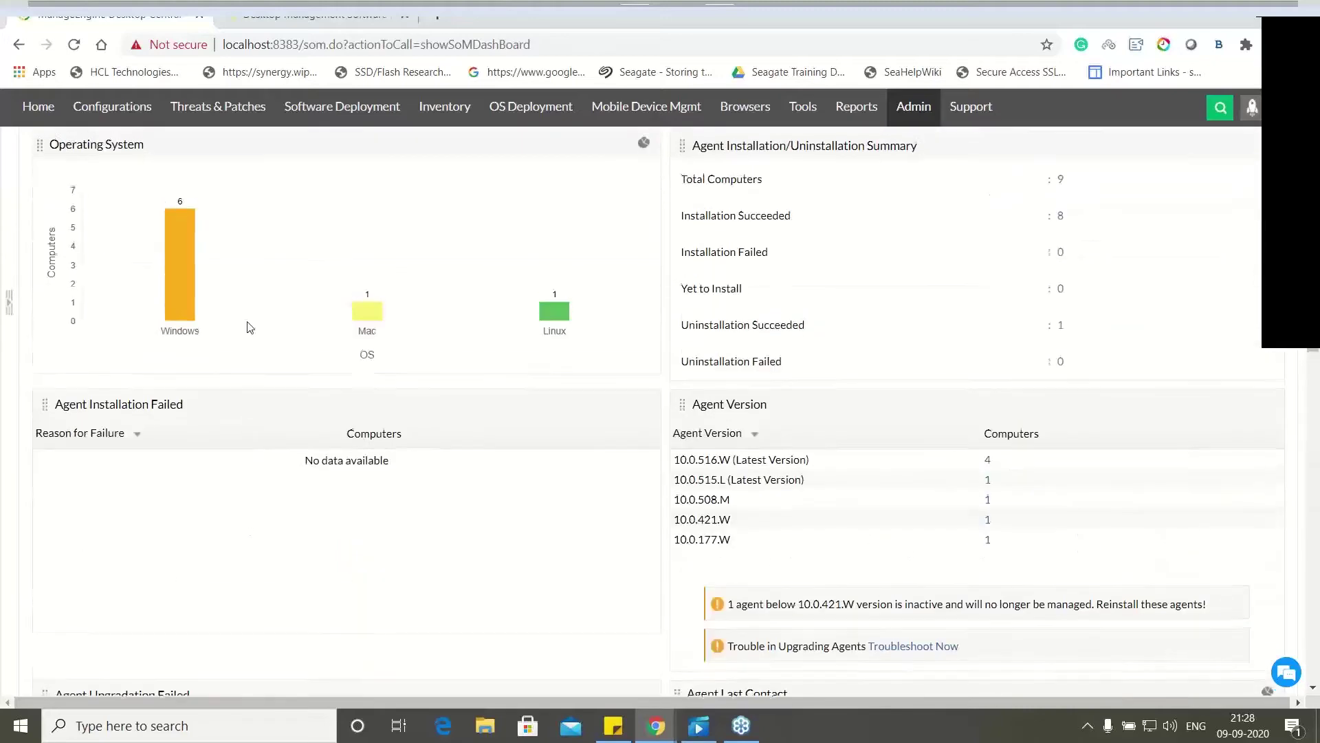
pyautogui.scroll(3, 250, 327)
# Return to the managed computers list and display the available actions for the first computer.
pyautogui.click(230, 278)
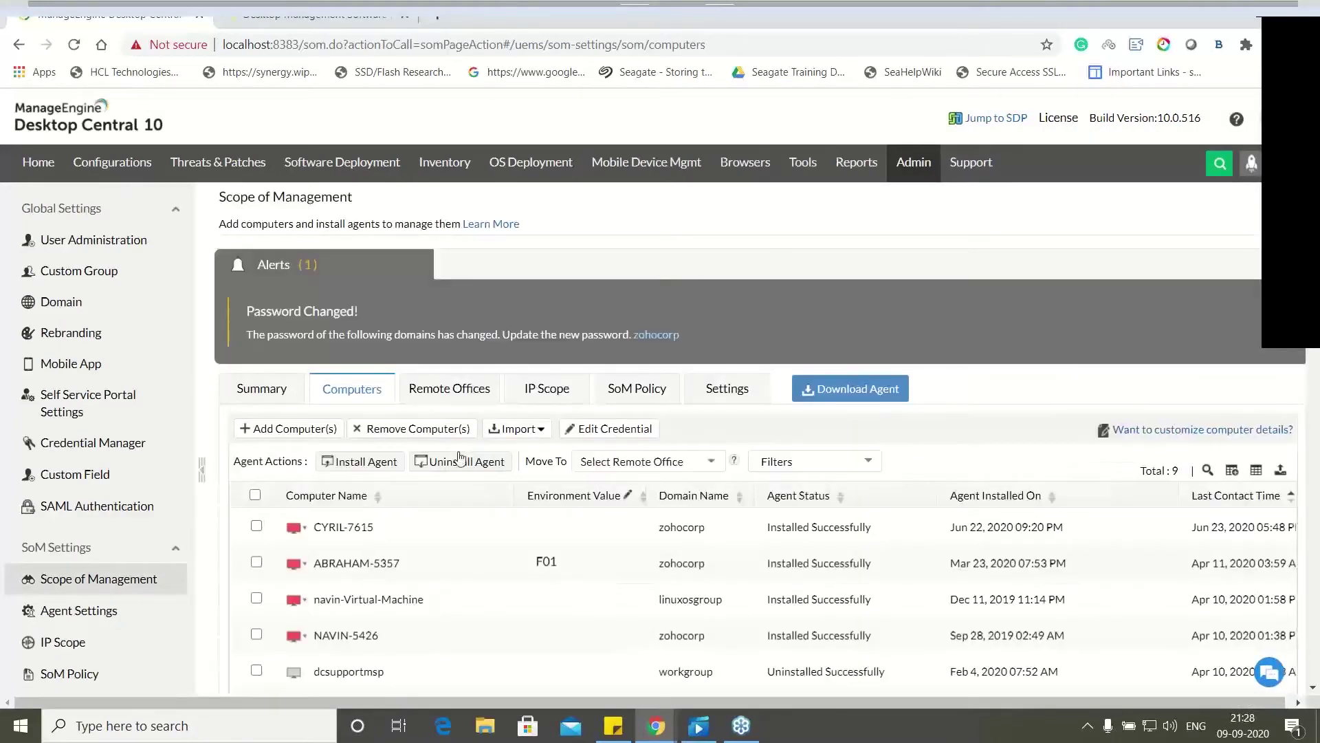
pyautogui.scroll(-1, 412, 468)
pyautogui.click(296, 444)
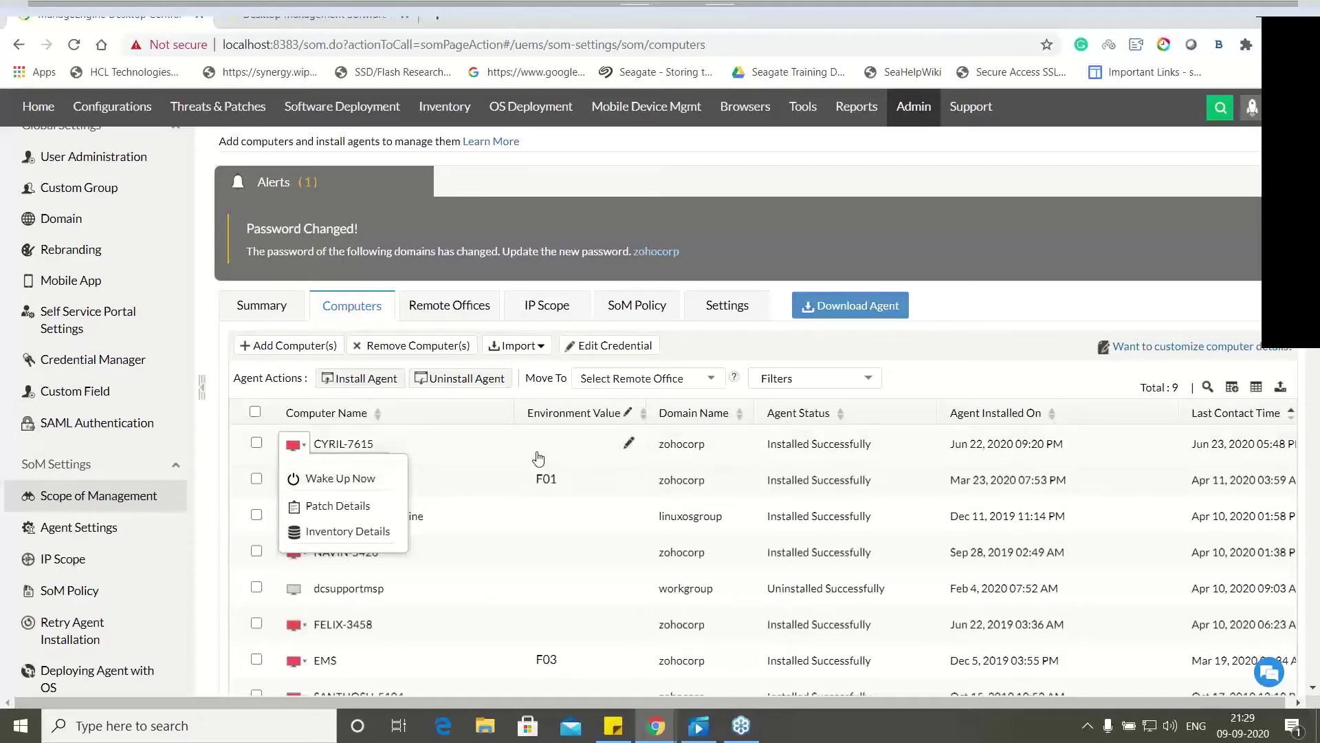
# Start adding a remote office to the Scope of Management and set its name to Australia.
pyautogui.click(463, 307)
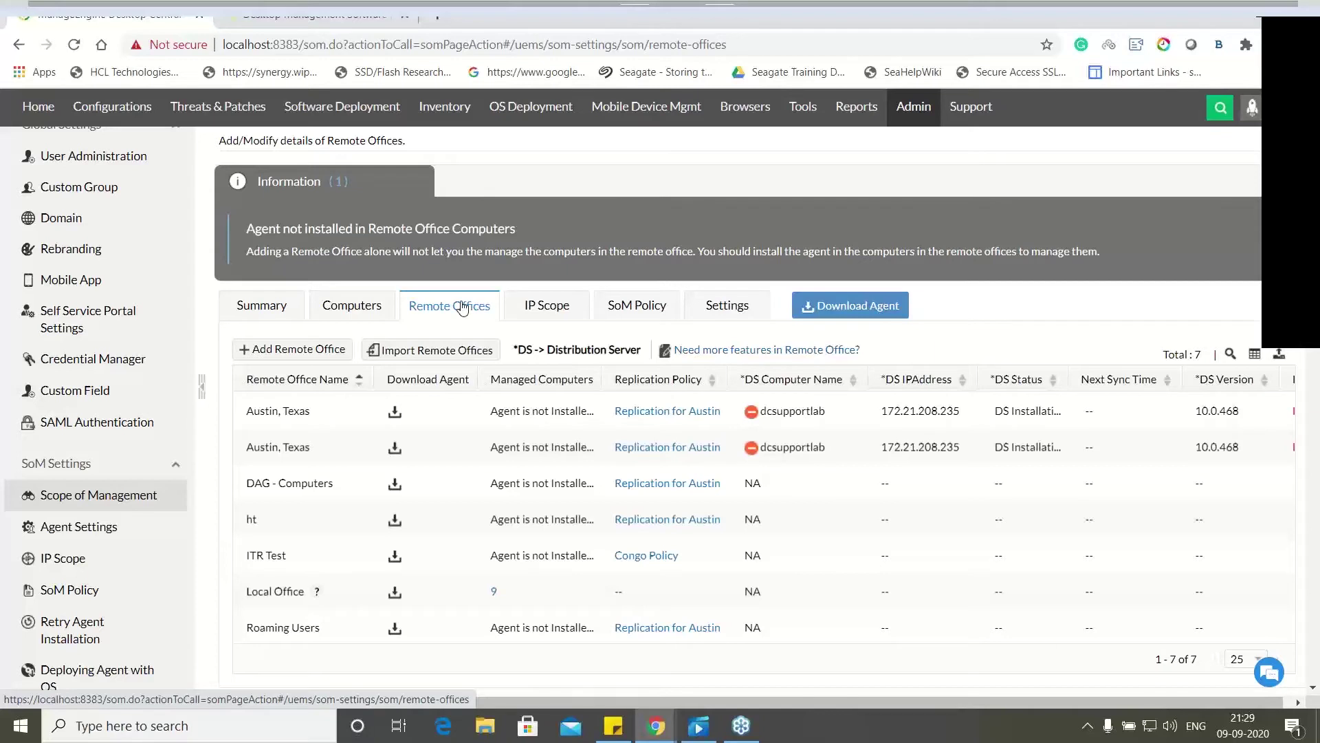
pyautogui.click(319, 350)
pyautogui.click(554, 287)
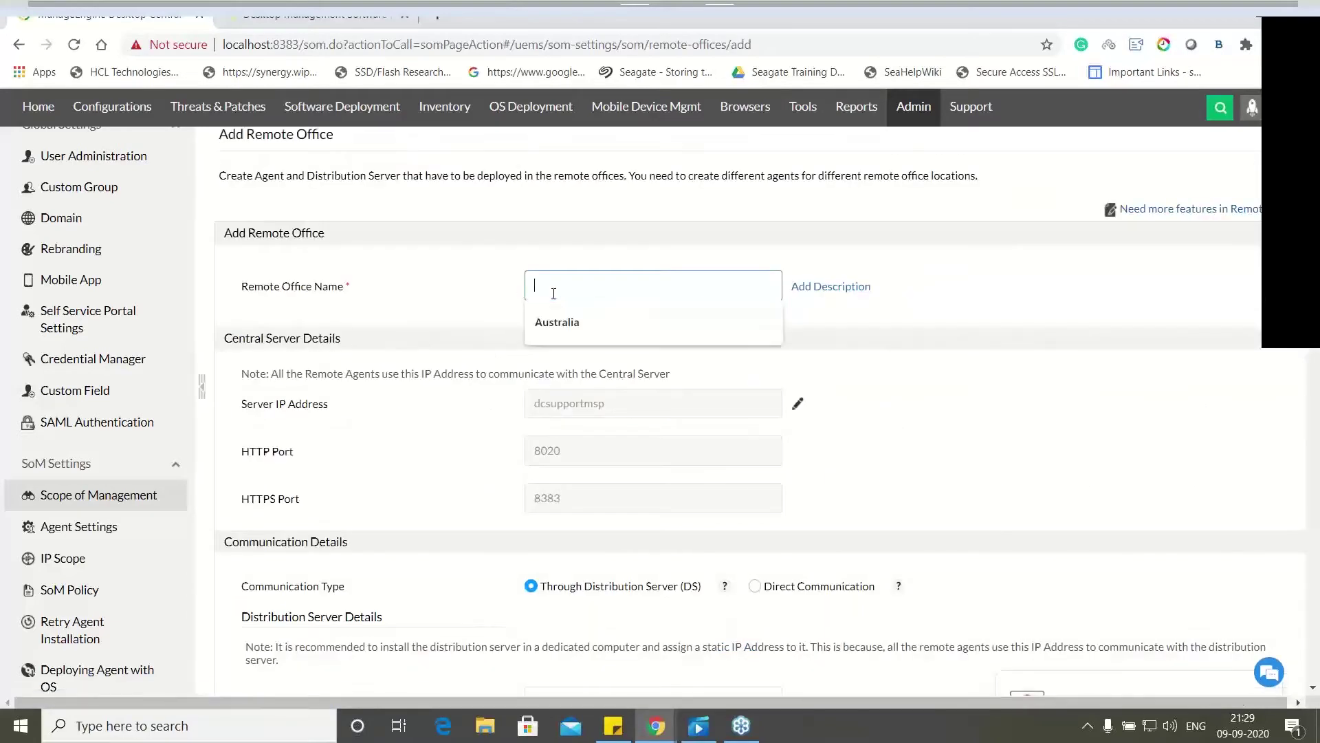
pyautogui.click(563, 317)
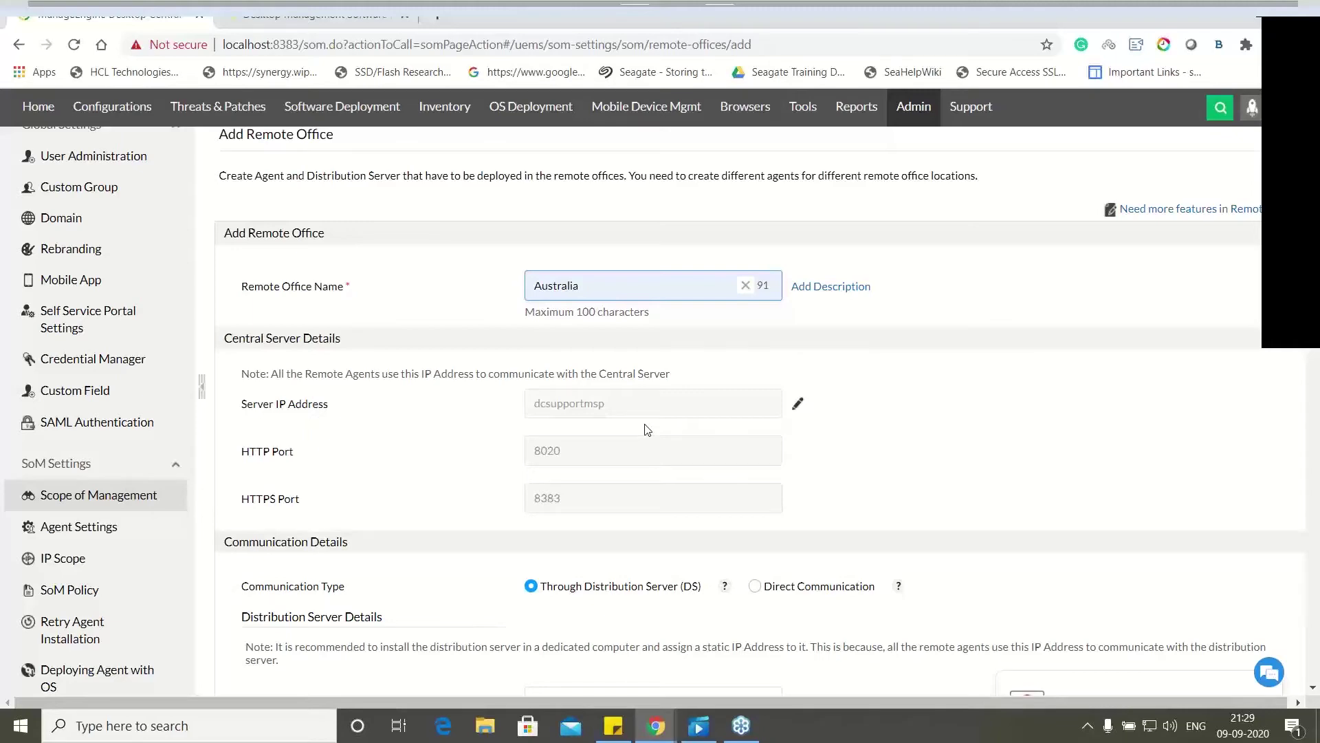
# Review the remote office form's central server details, communication type and distribution server fields.
pyautogui.scroll(-3, 639, 430)
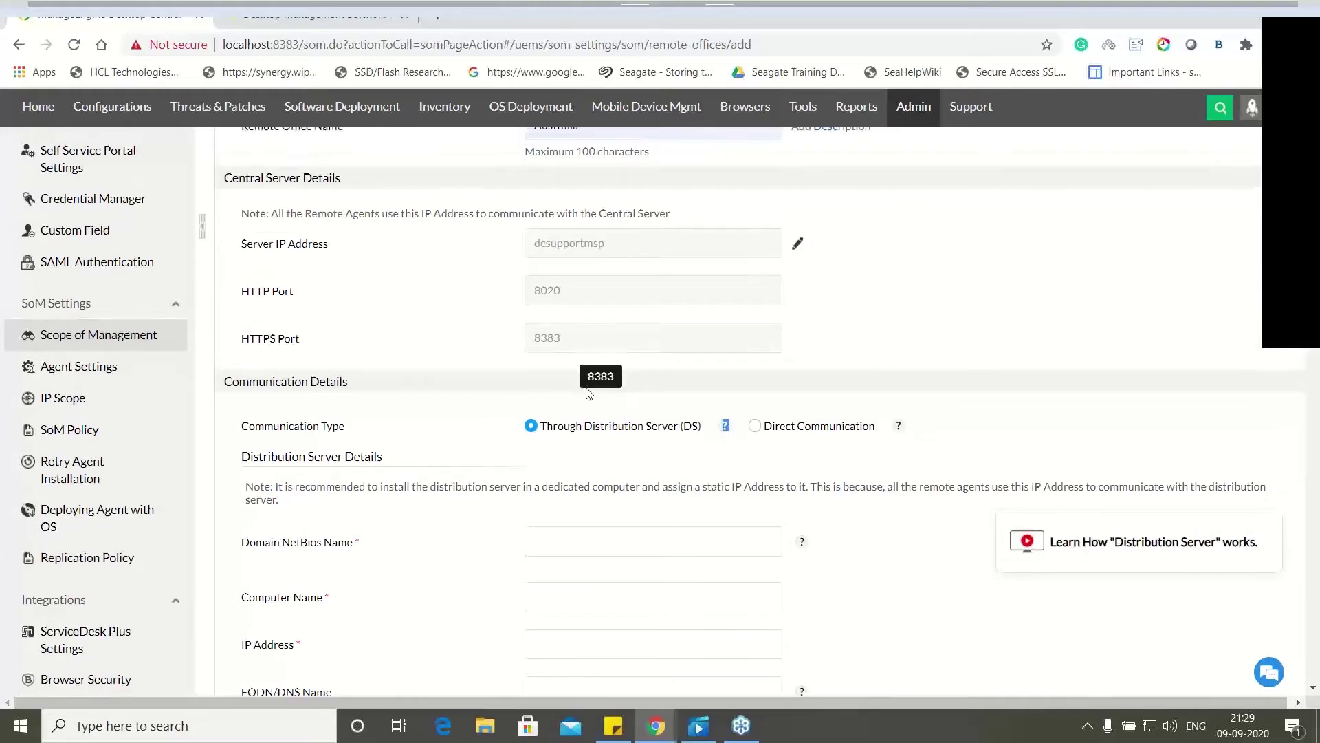
pyautogui.scroll(3, 589, 392)
pyautogui.doubleClick(564, 286)
pyautogui.scroll(-4, 485, 489)
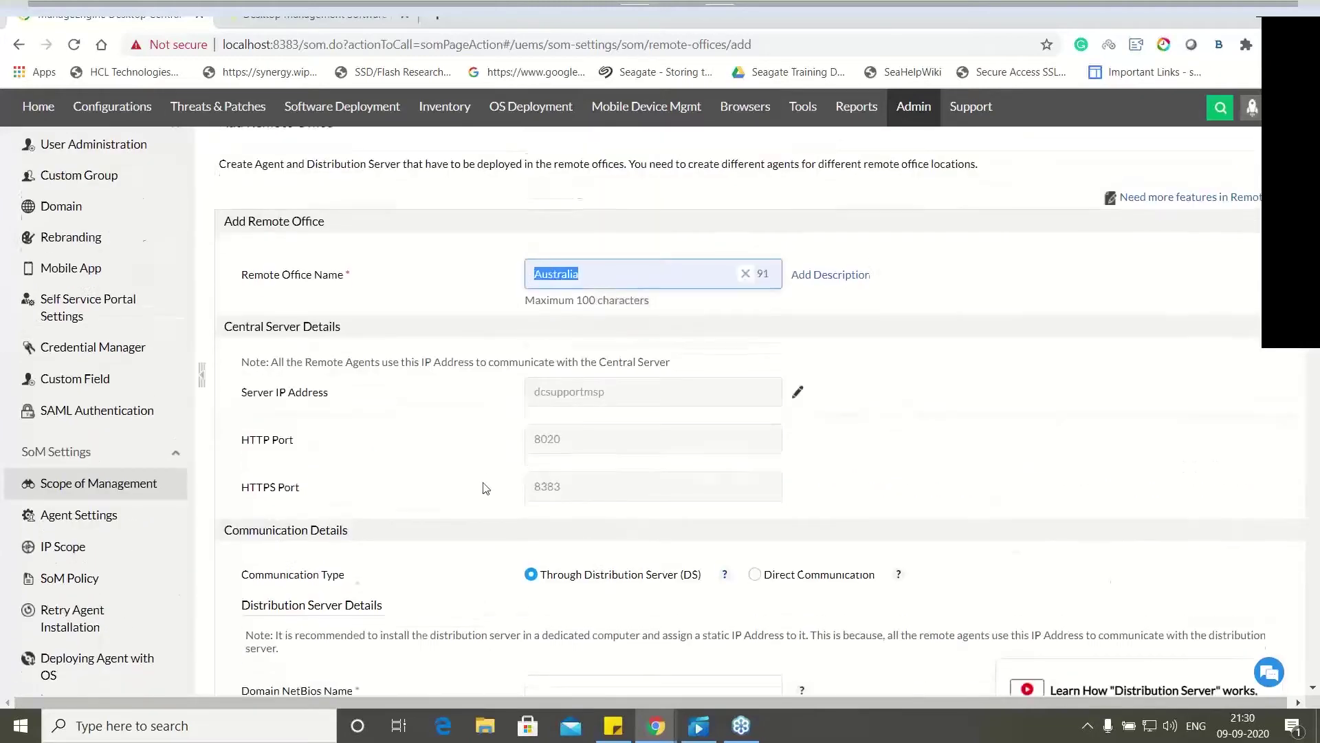
pyautogui.scroll(-1, 608, 450)
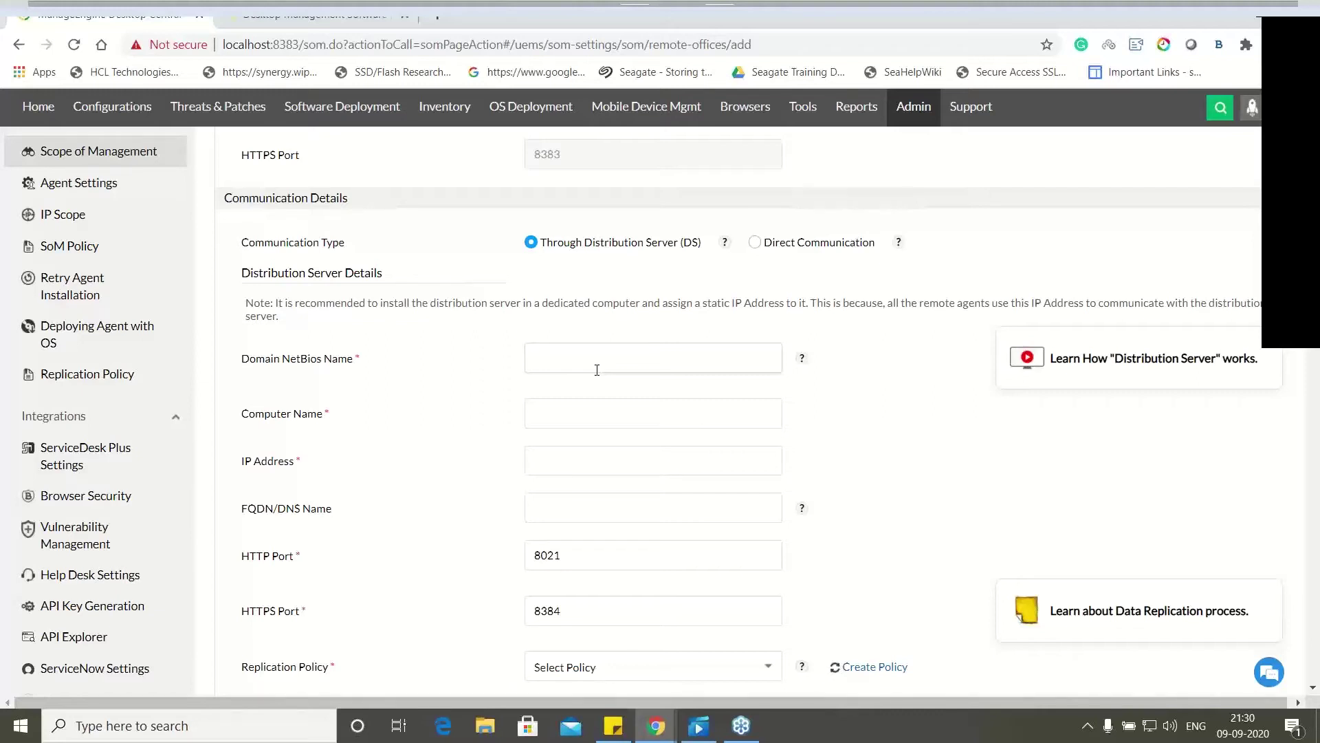
pyautogui.scroll(4, 681, 366)
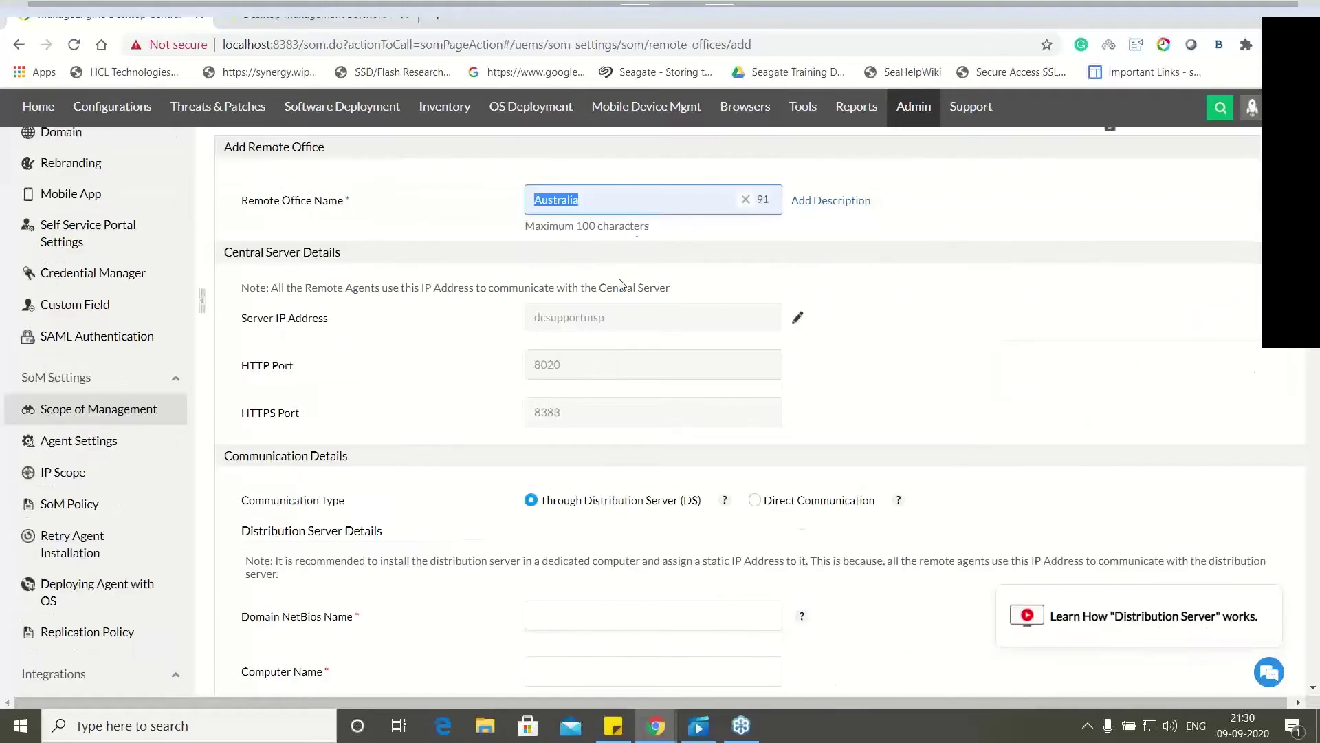
pyautogui.scroll(-8, 481, 431)
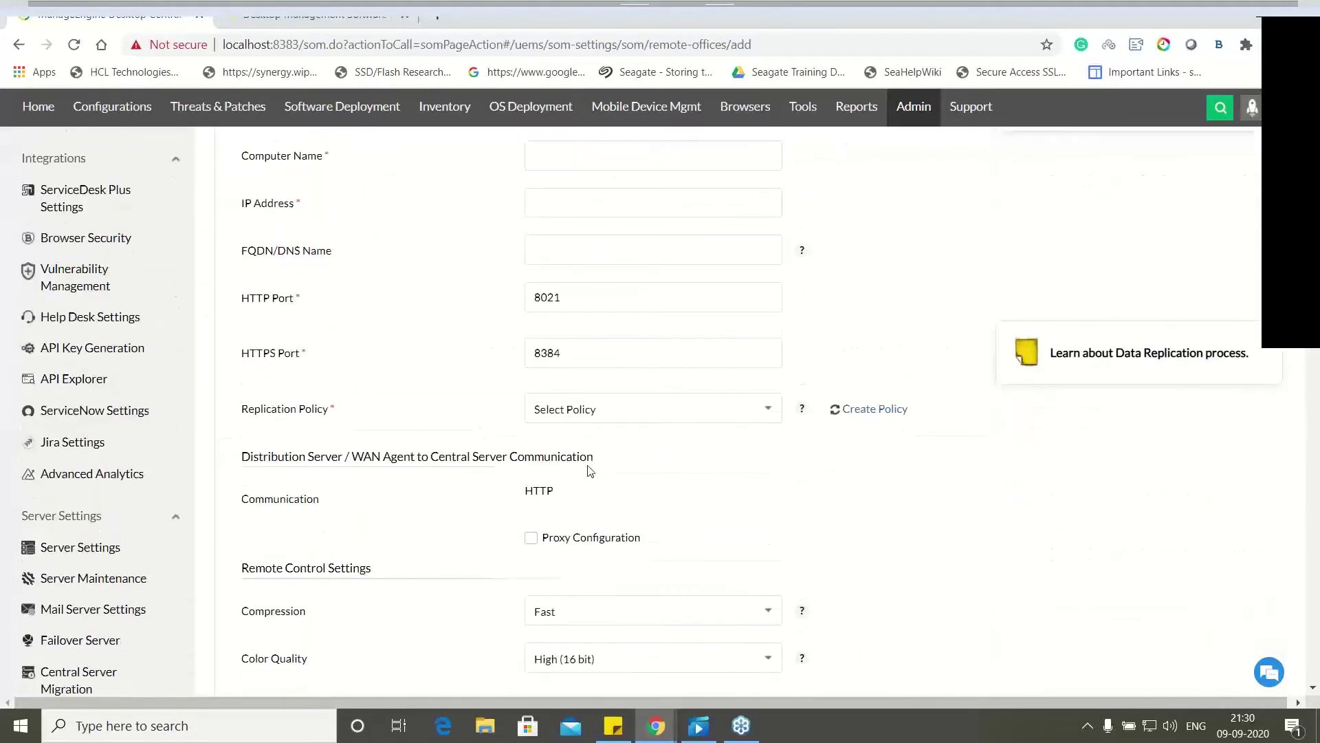
# Start creating a replication policy for the remote office and set its data transfer rate to 8192 KBps.
pyautogui.click(875, 410)
pyautogui.moveTo(647, 242); pyautogui.dragTo(652, 204)
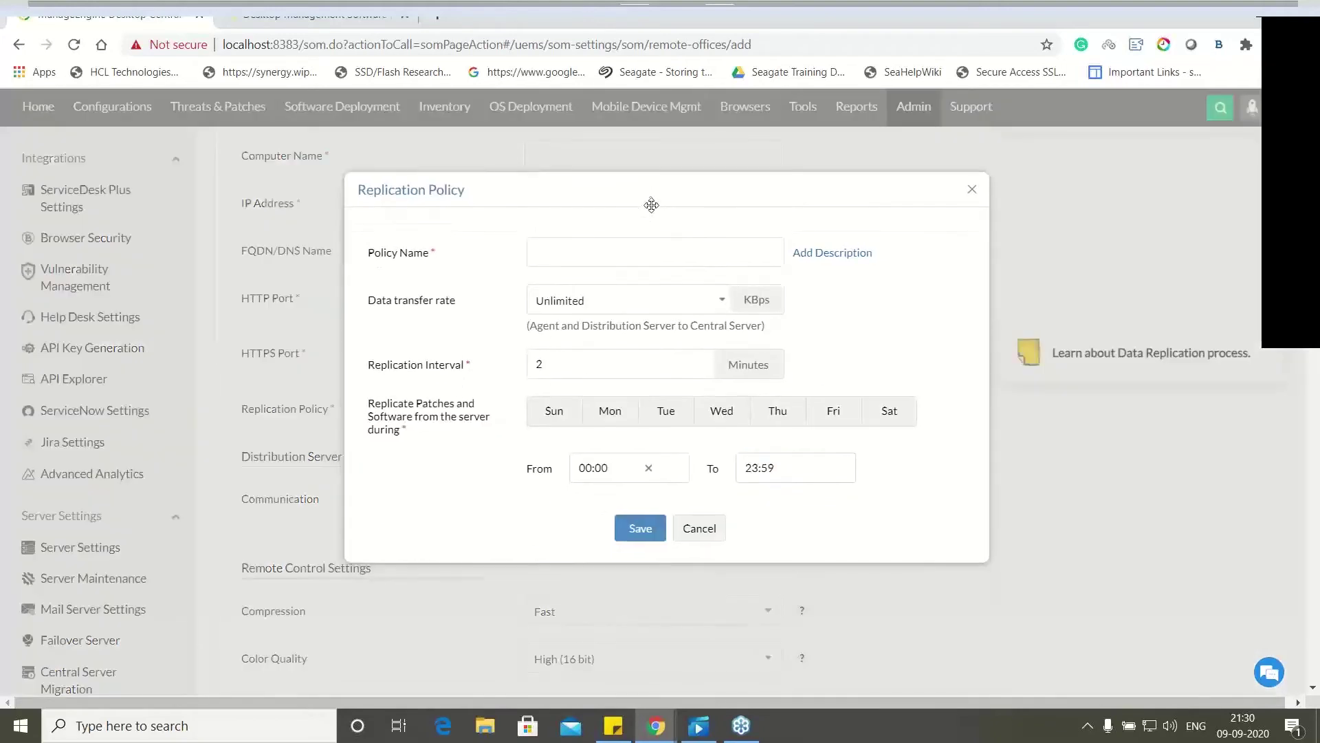
pyautogui.click(662, 296)
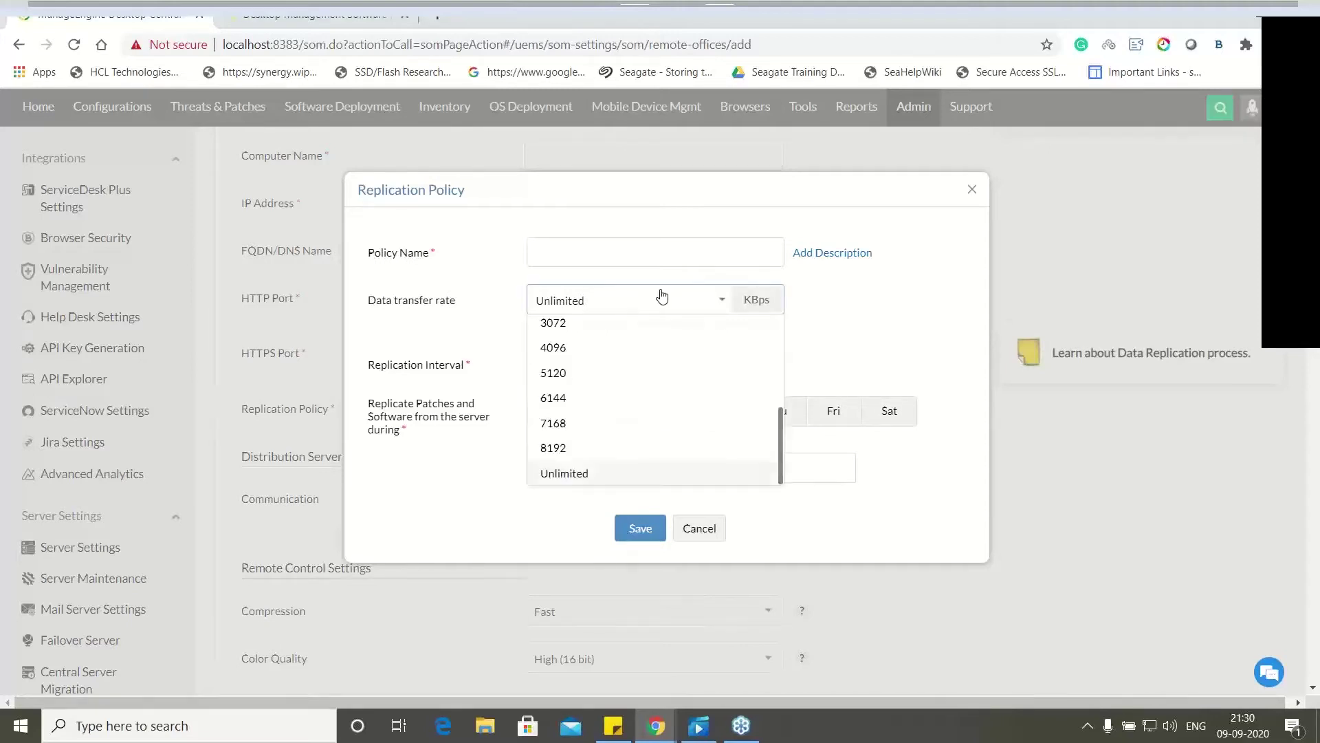
pyautogui.click(599, 449)
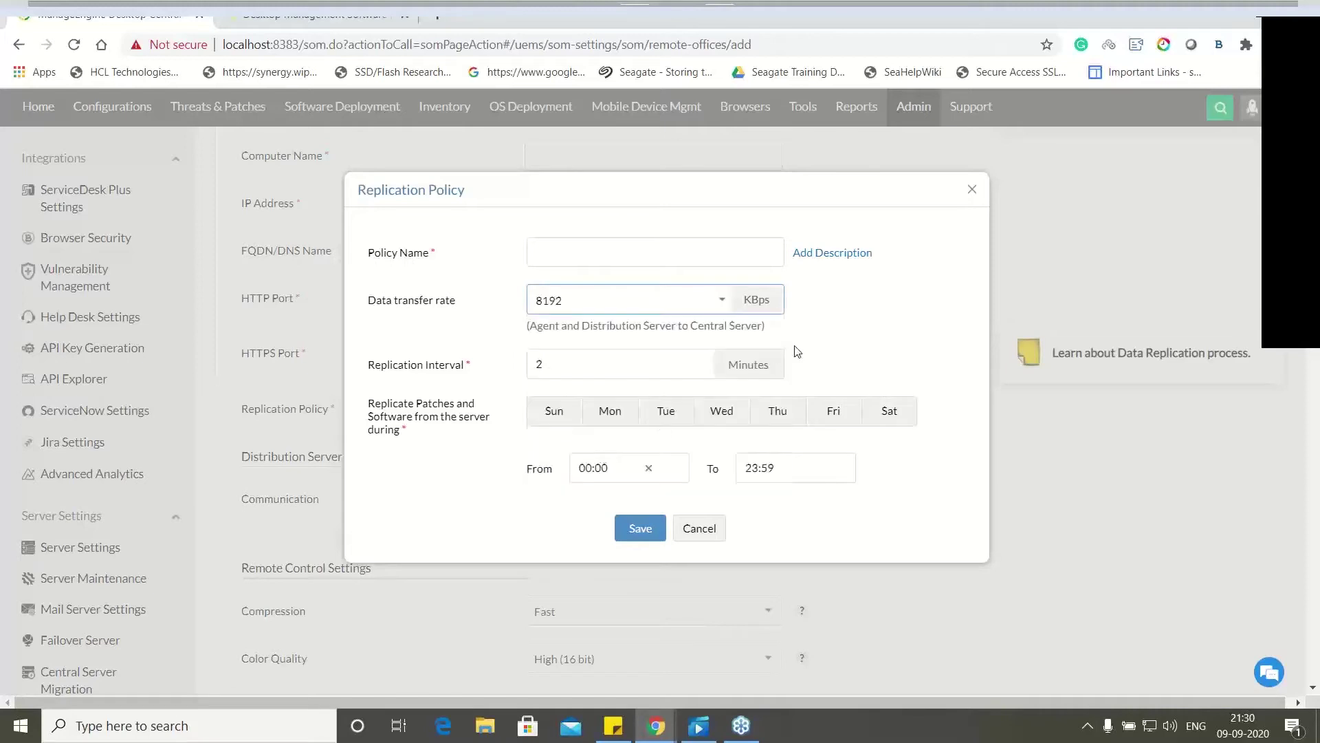
# Select every day from Sunday to Saturday for patch and software replication, and close the policy without saving it.
pyautogui.click(552, 413)
pyautogui.click(616, 416)
pyautogui.click(666, 414)
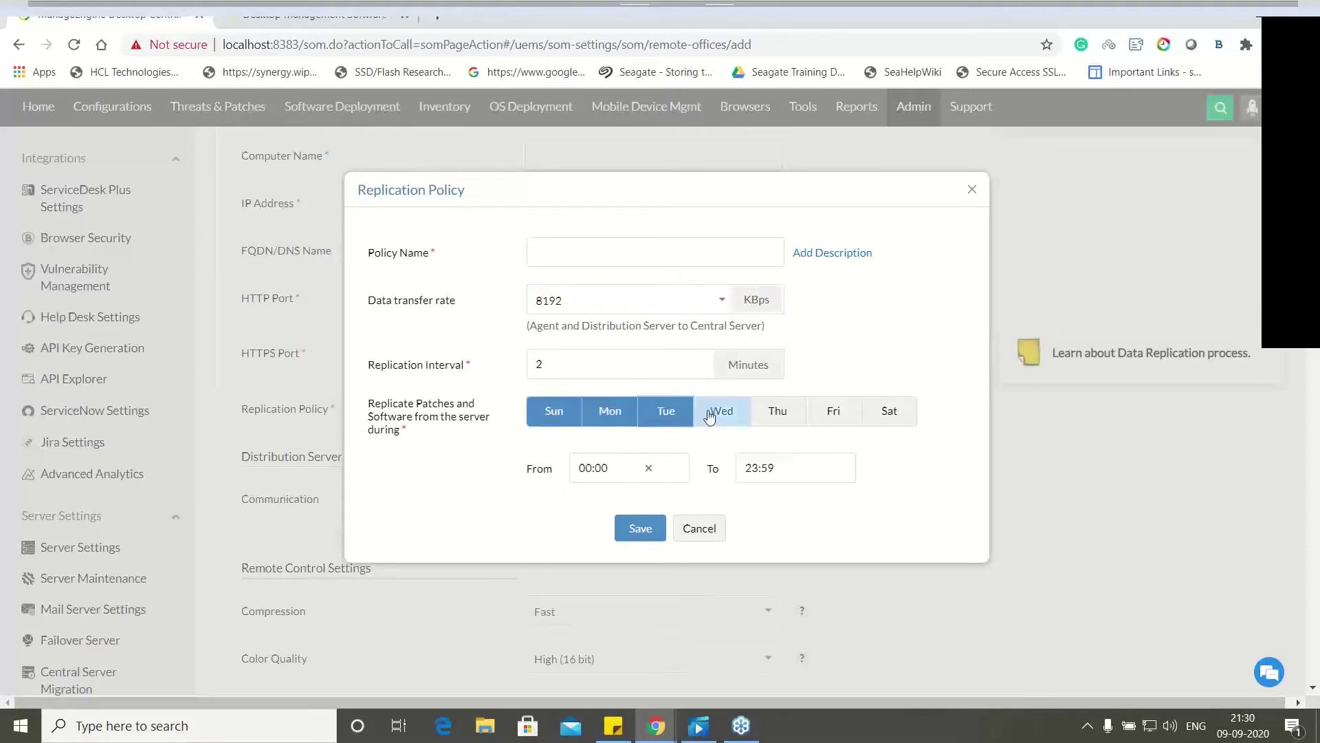
pyautogui.click(721, 414)
pyautogui.click(777, 414)
pyautogui.click(840, 415)
pyautogui.click(888, 414)
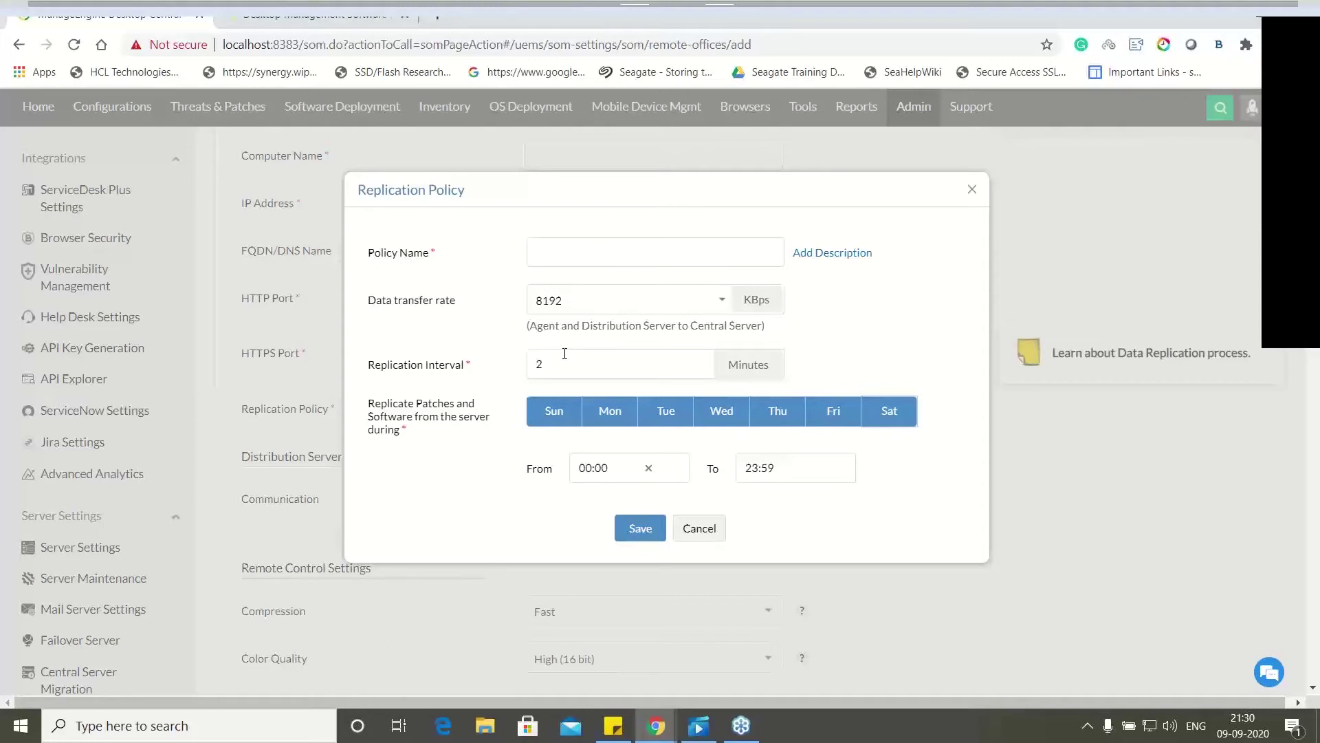
pyautogui.click(971, 190)
# Open the computer selection for the remote office's managed computers and close it without adding any.
pyautogui.scroll(-9, 894, 261)
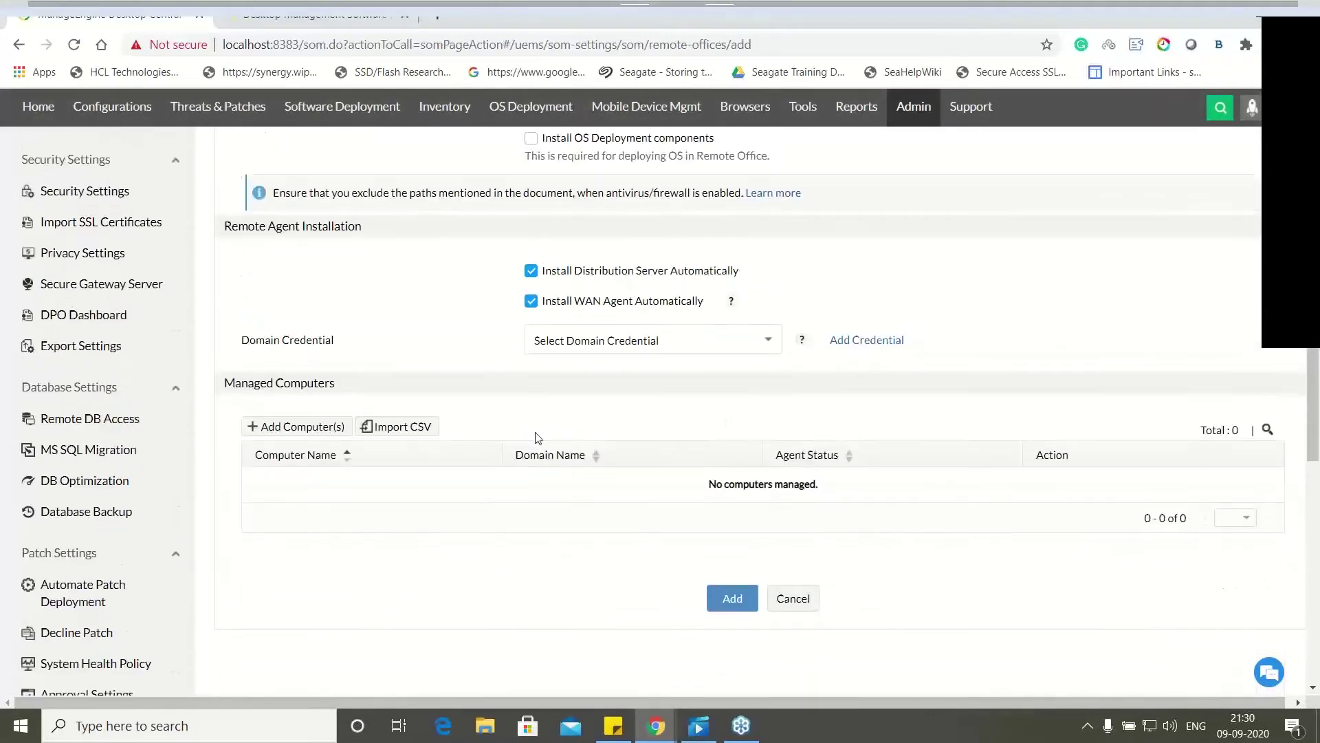
pyautogui.click(288, 427)
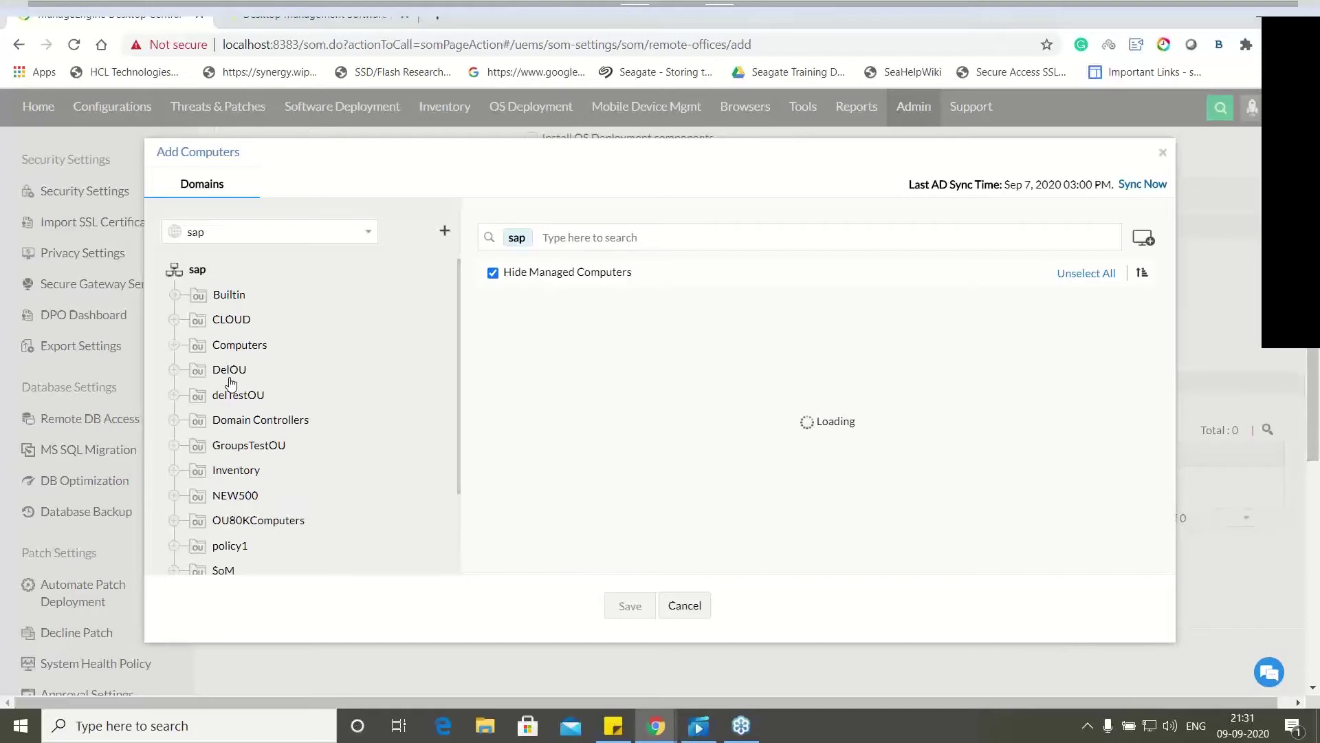
pyautogui.click(1161, 153)
# Open the NAT settings and examine the server addresses, the ports for roaming users and the How it works diagram.
pyautogui.click(918, 112)
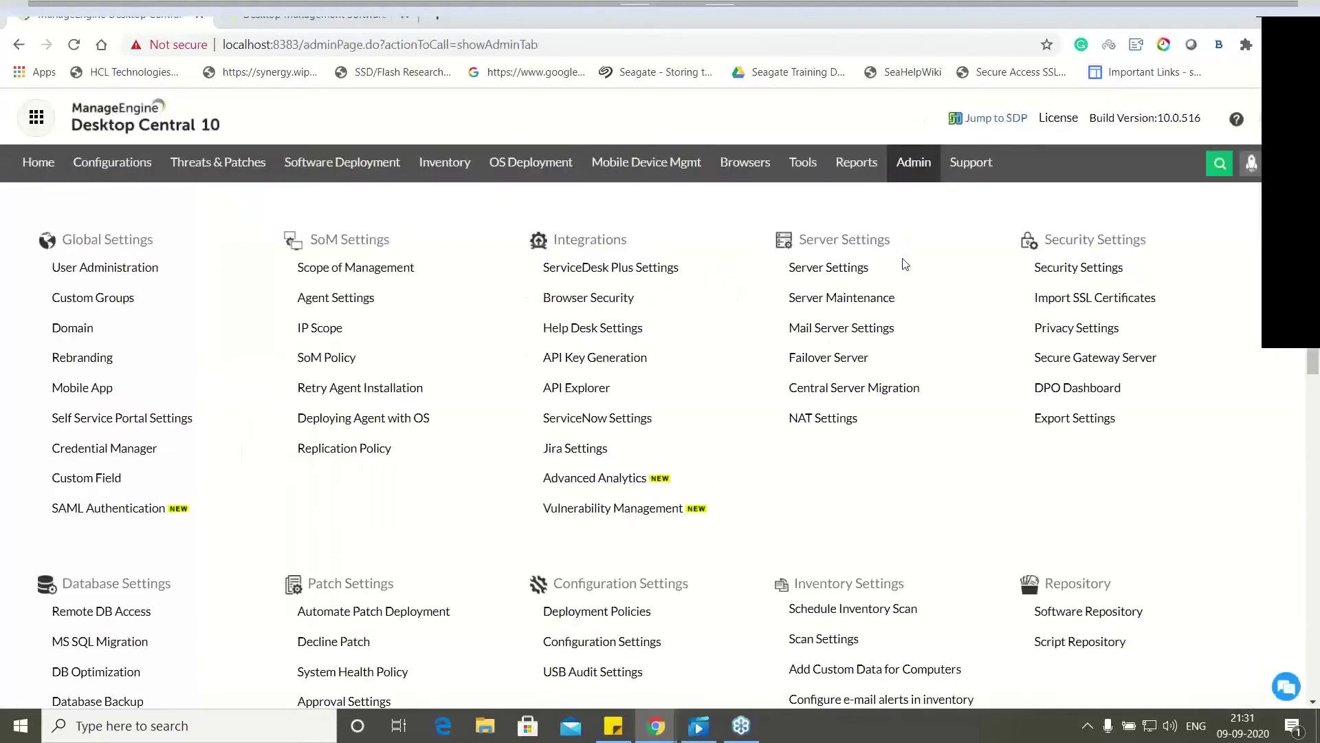
pyautogui.click(822, 421)
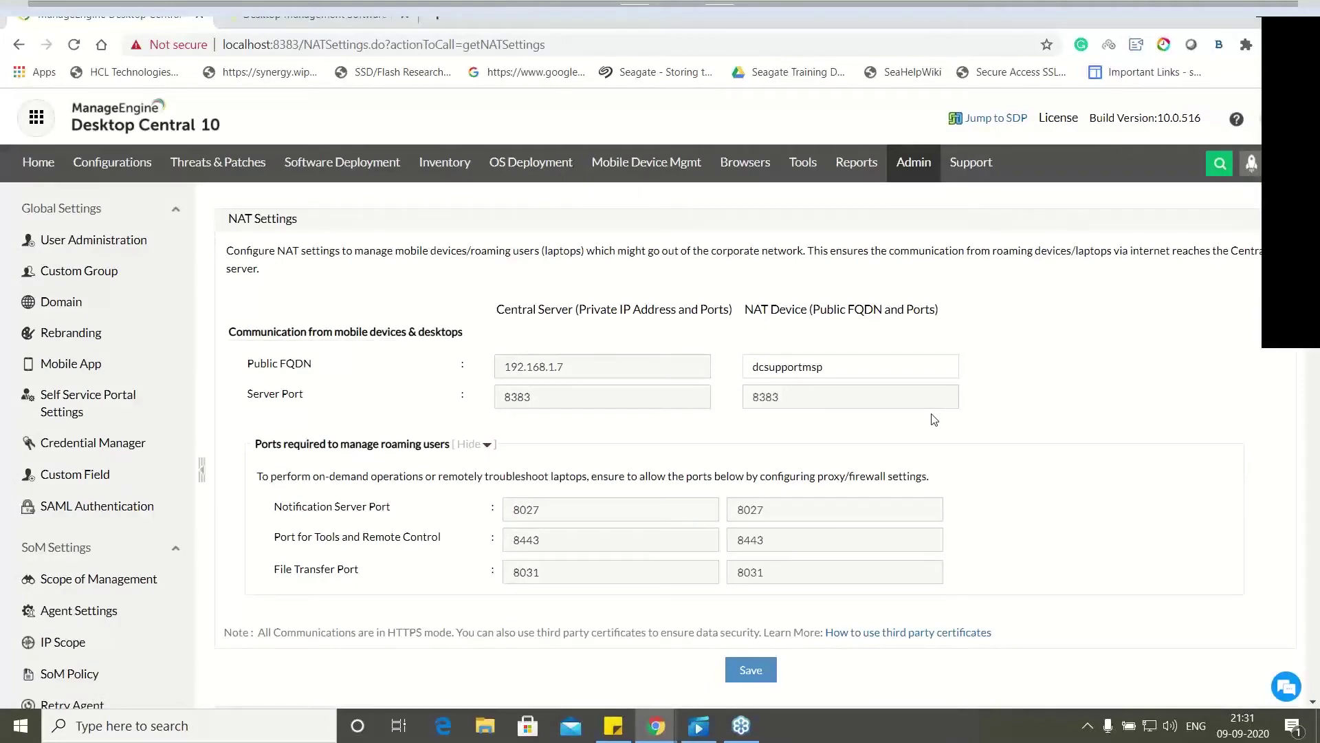
pyautogui.scroll(-3, 934, 419)
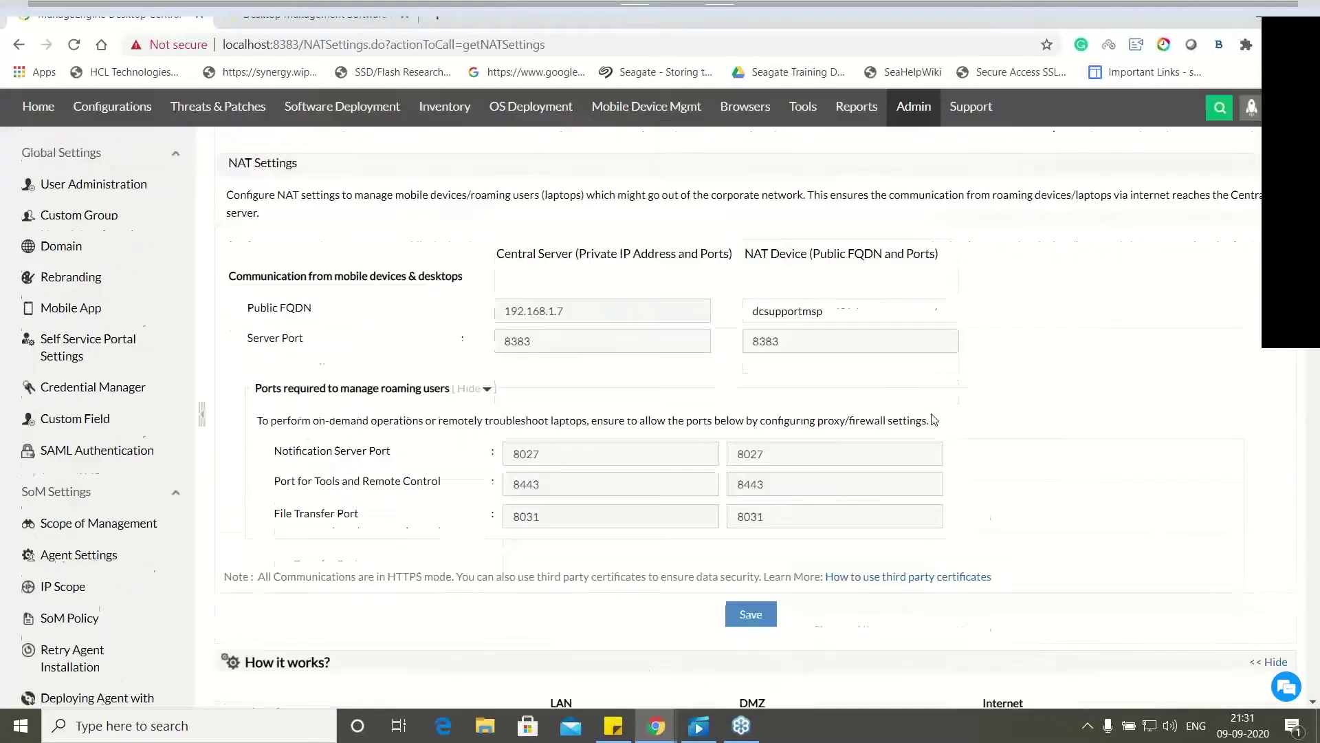
pyautogui.scroll(-1, 934, 420)
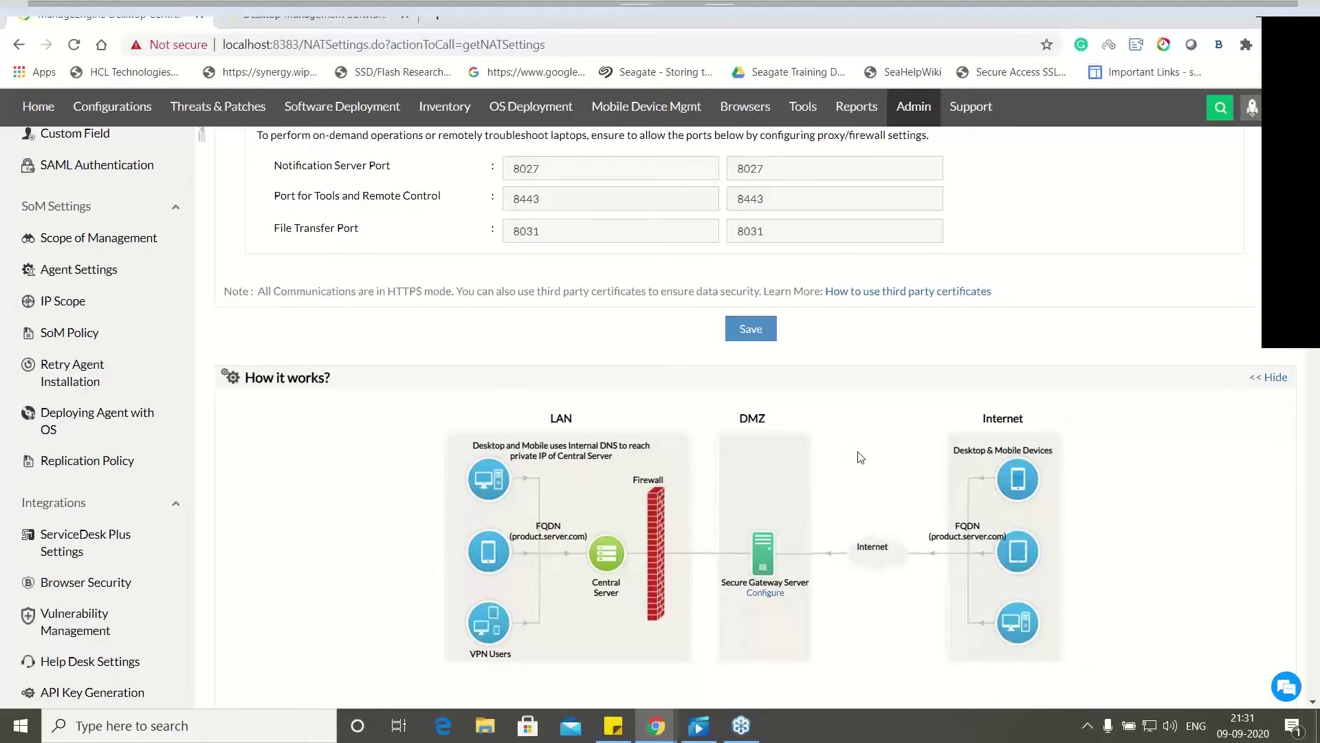
pyautogui.scroll(-1, 860, 457)
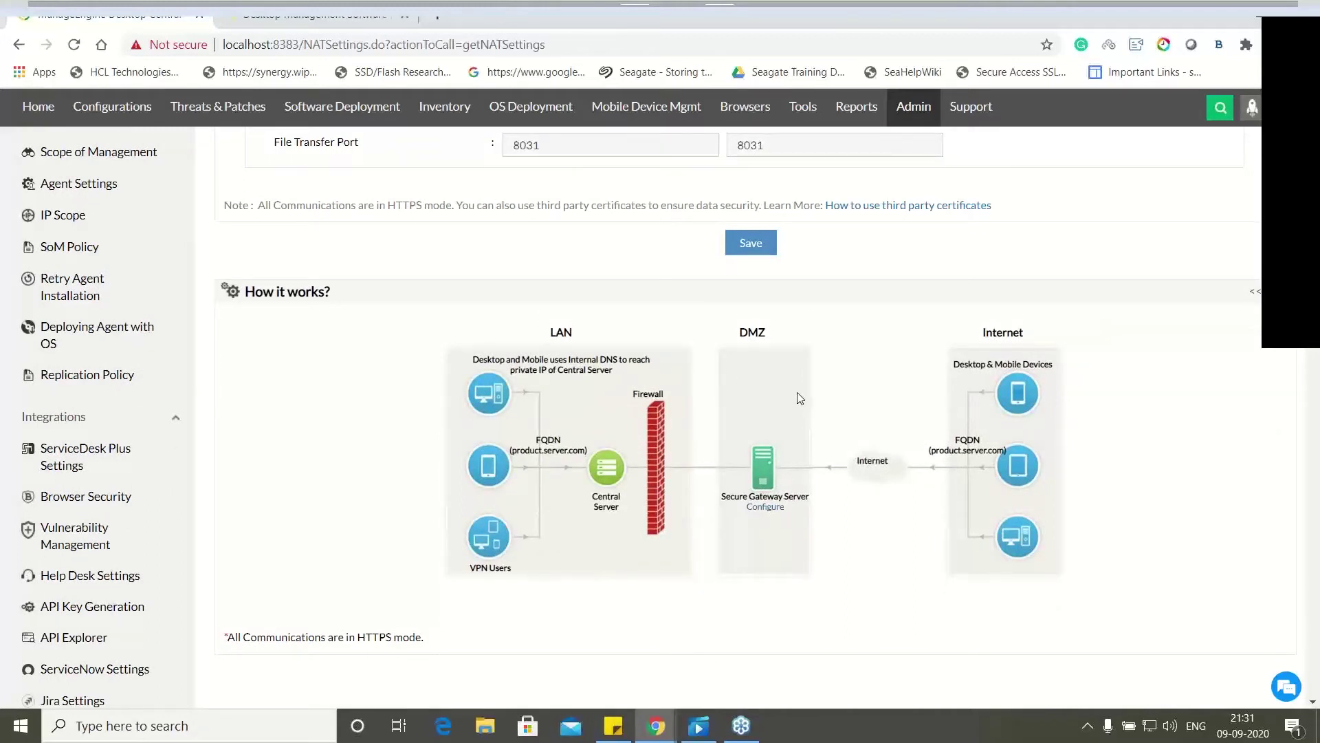
pyautogui.moveTo(768, 333); pyautogui.dragTo(739, 331)
pyautogui.click(786, 423)
pyautogui.scroll(3, 759, 462)
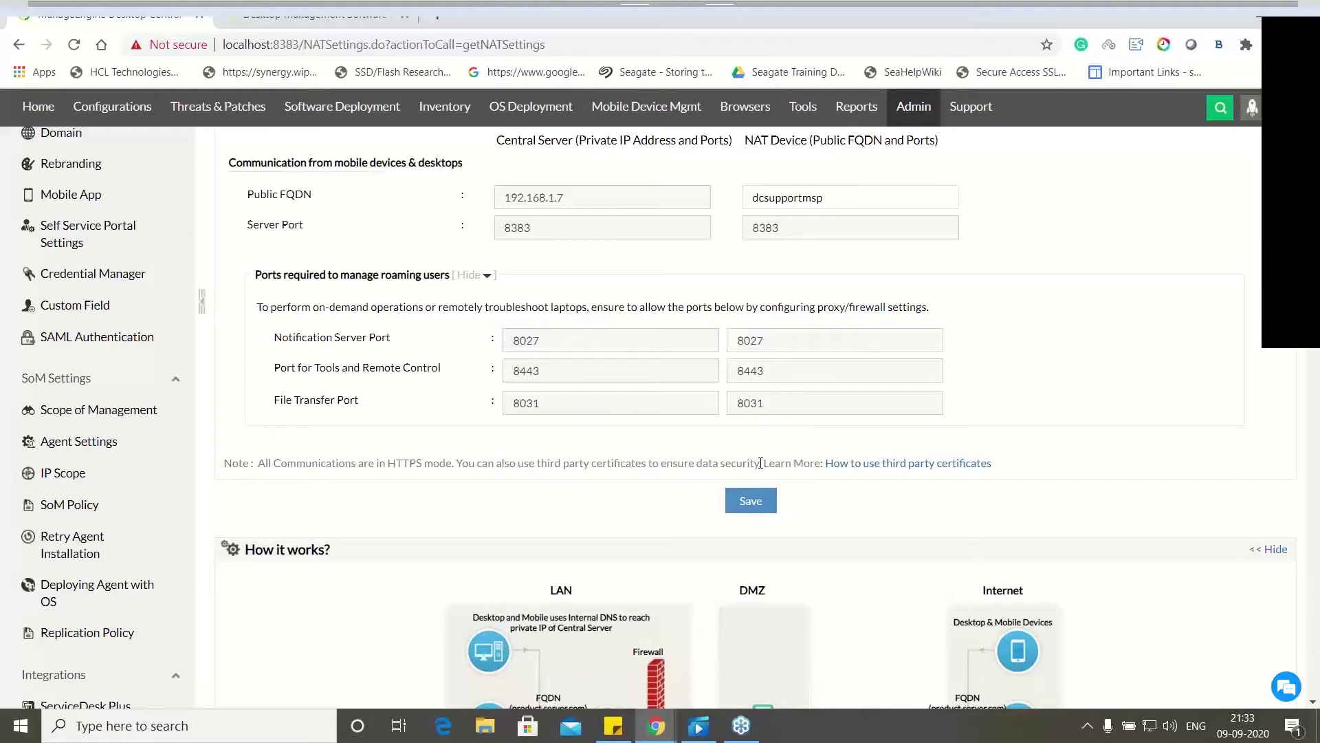
pyautogui.hotkey('alt', 'Tab')
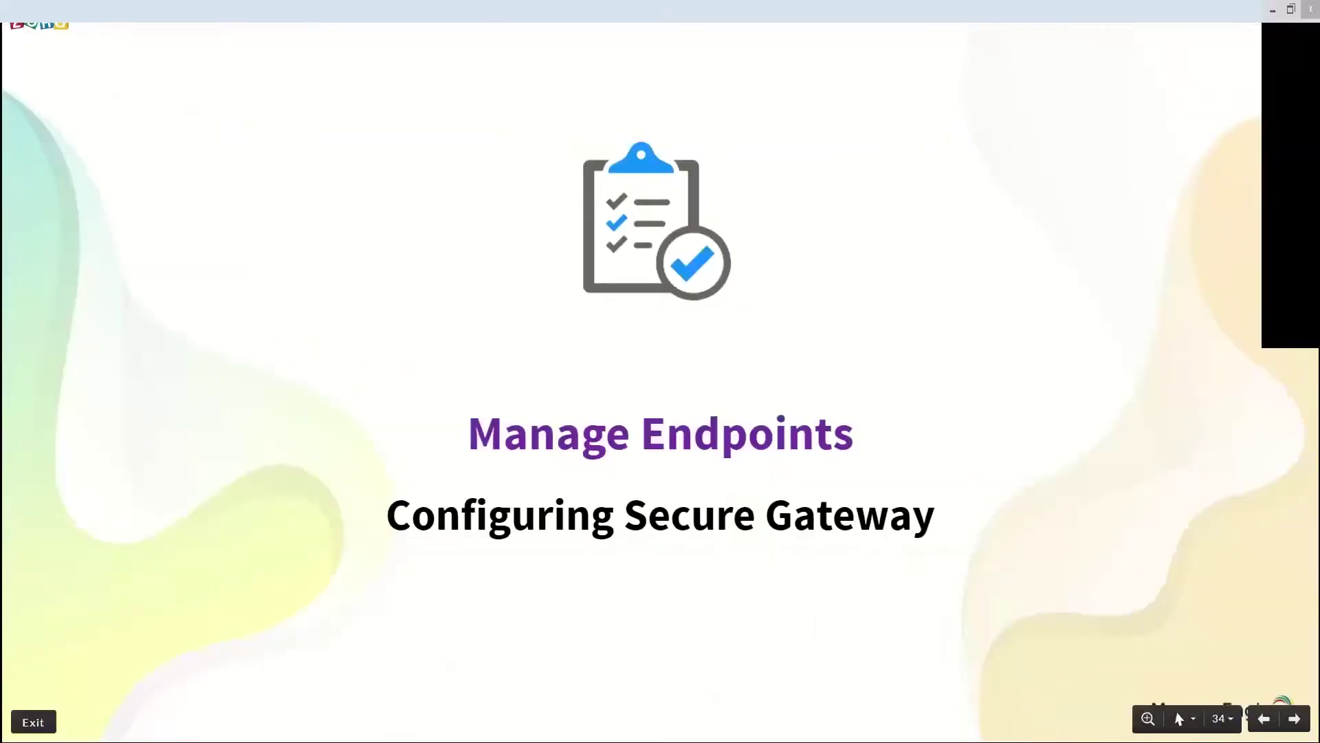
pyautogui.press('Right')
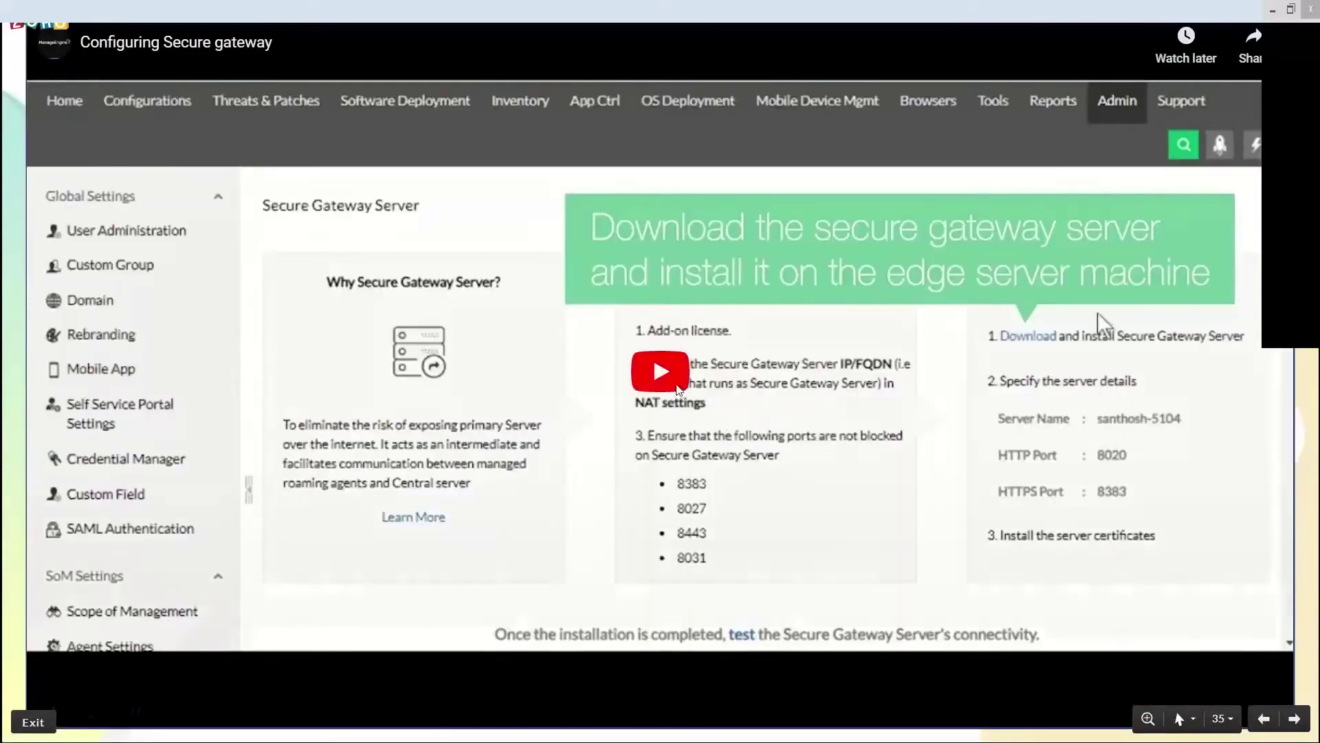
pyautogui.click(674, 457)
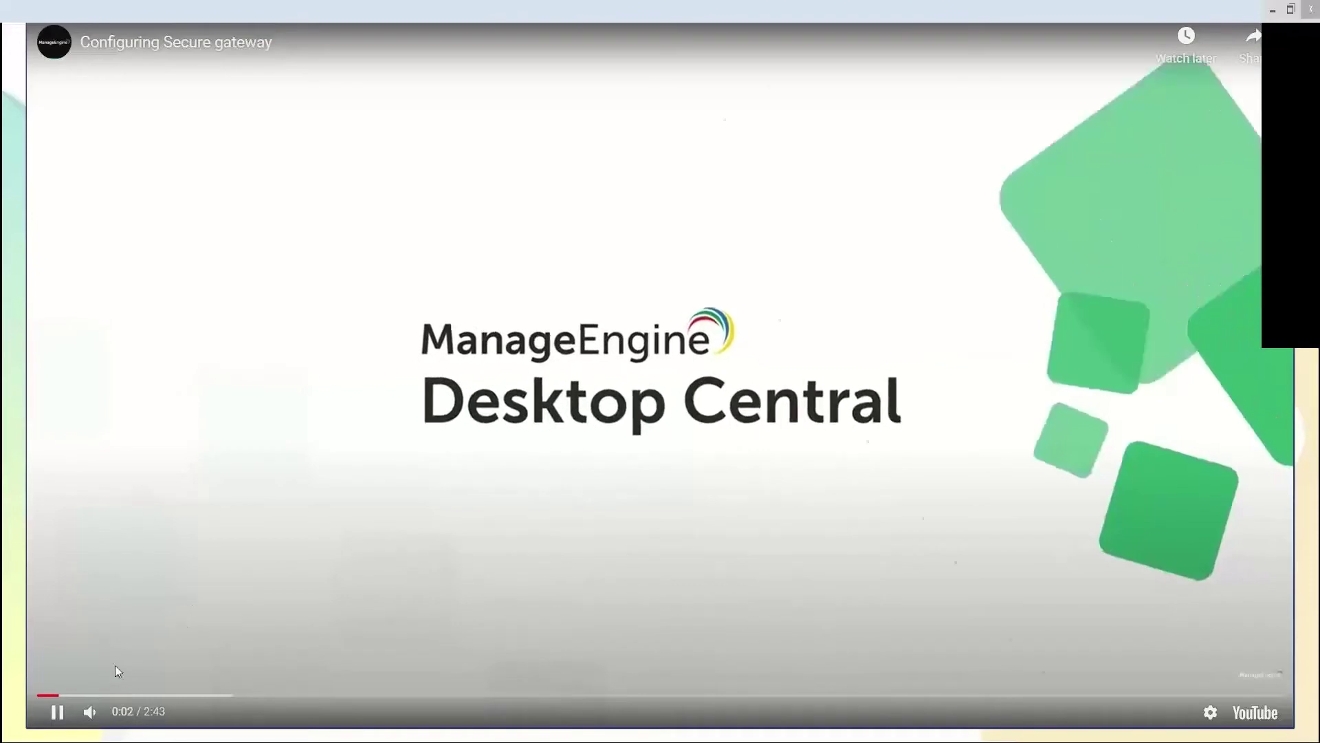
pyautogui.click(90, 695)
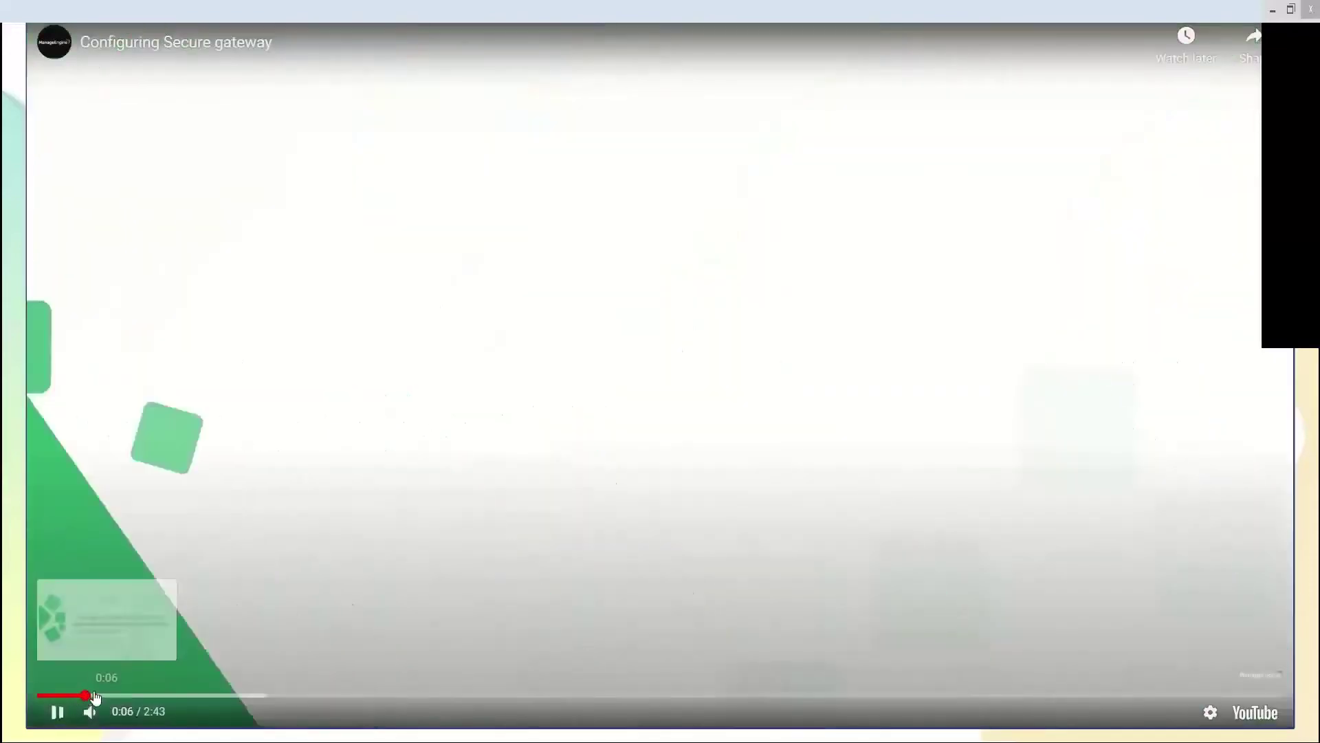
pyautogui.click(115, 695)
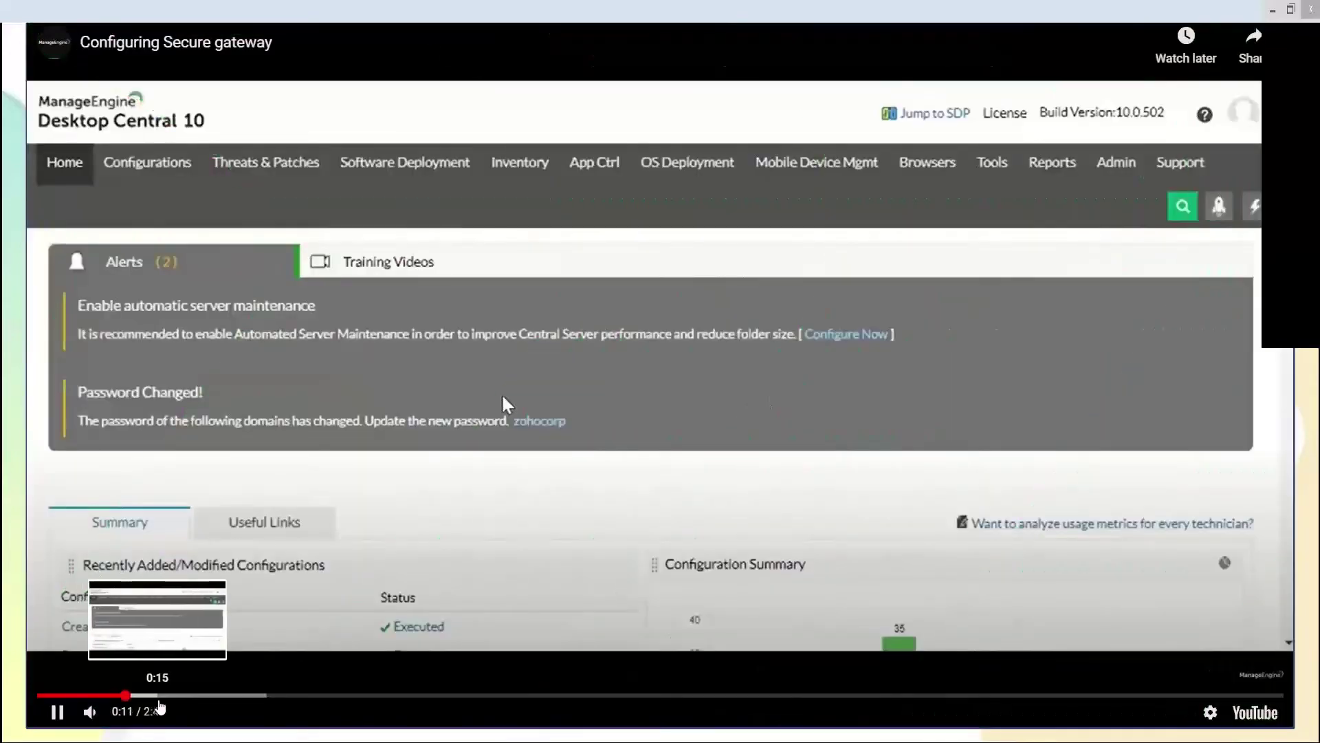
pyautogui.click(158, 701)
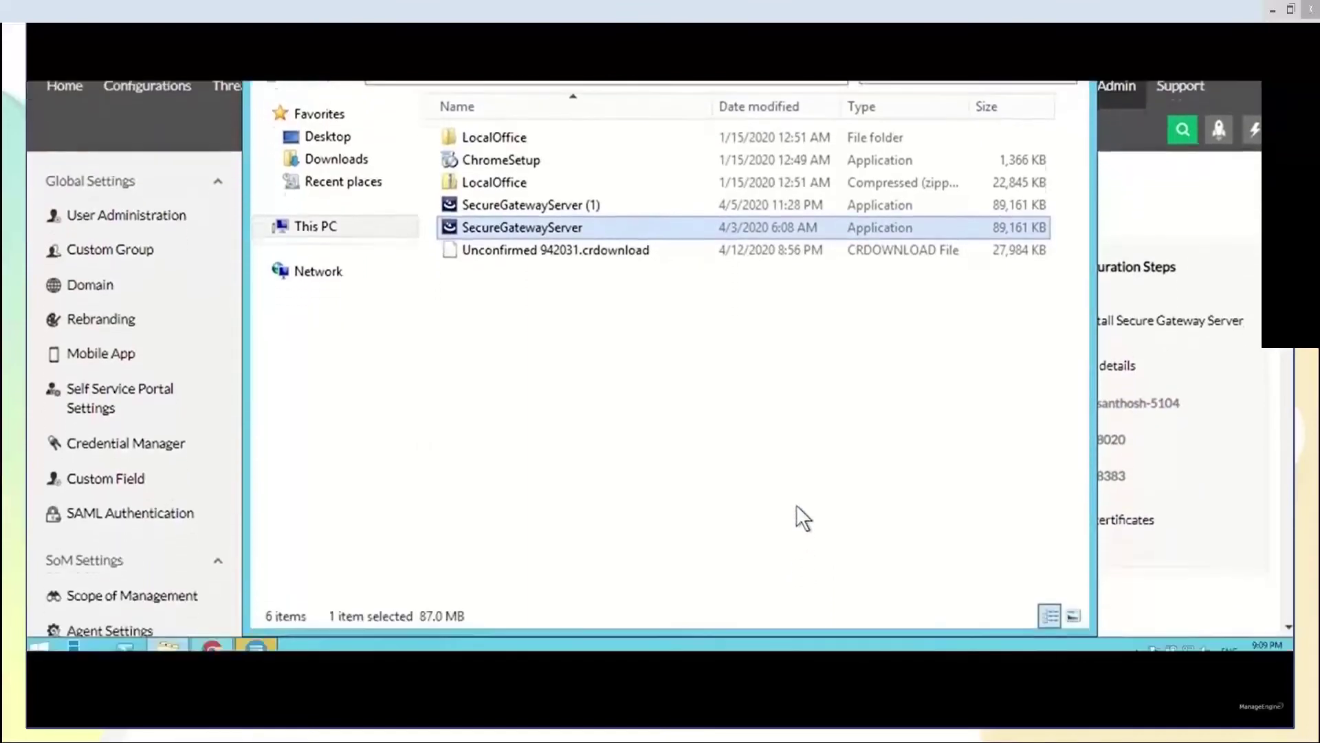
pyautogui.moveTo(718, 696)
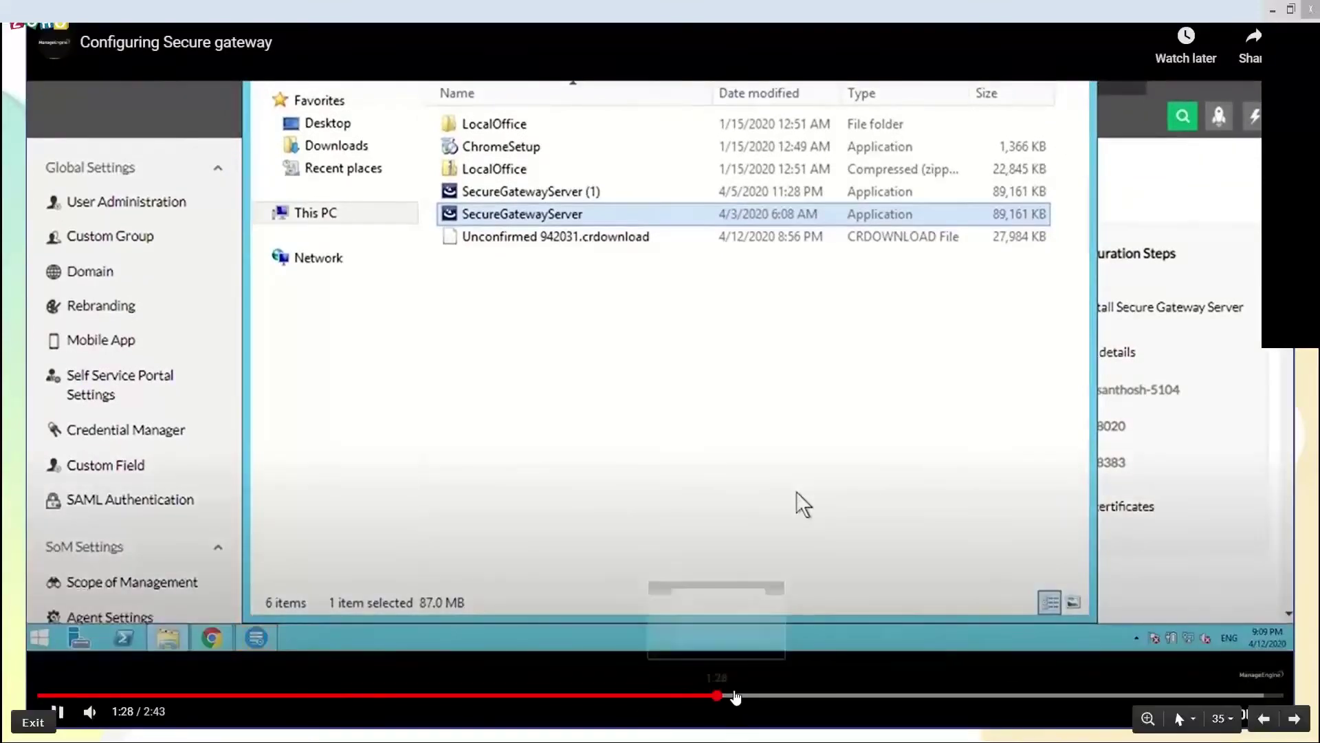
pyautogui.click(719, 697)
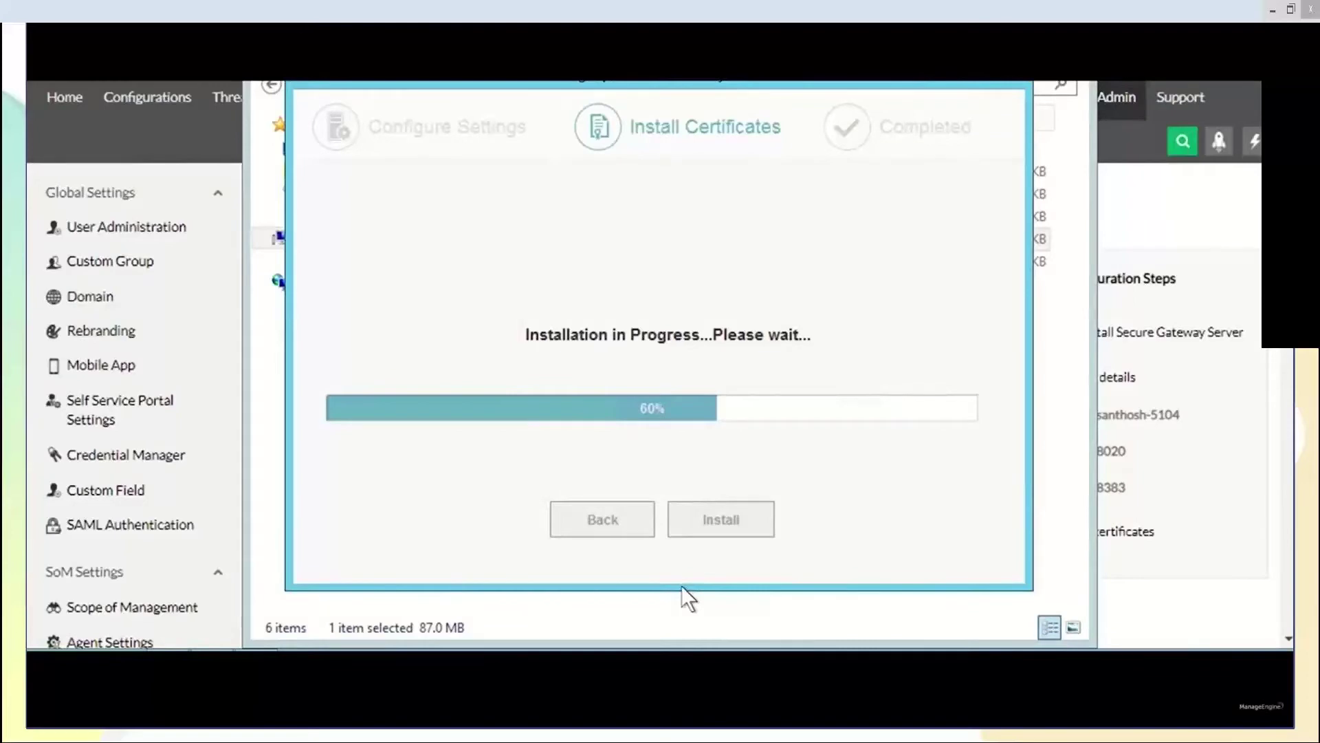
pyautogui.moveTo(1138, 652)
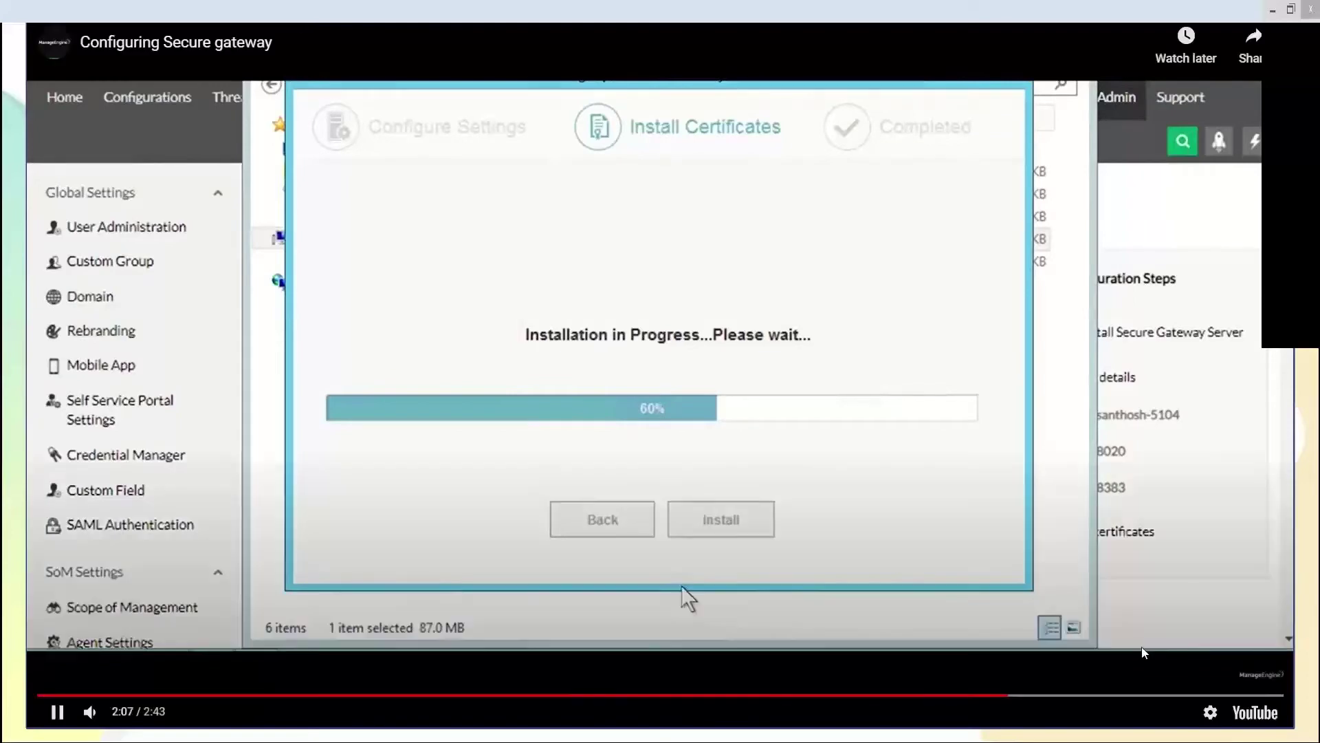
pyautogui.click(1076, 696)
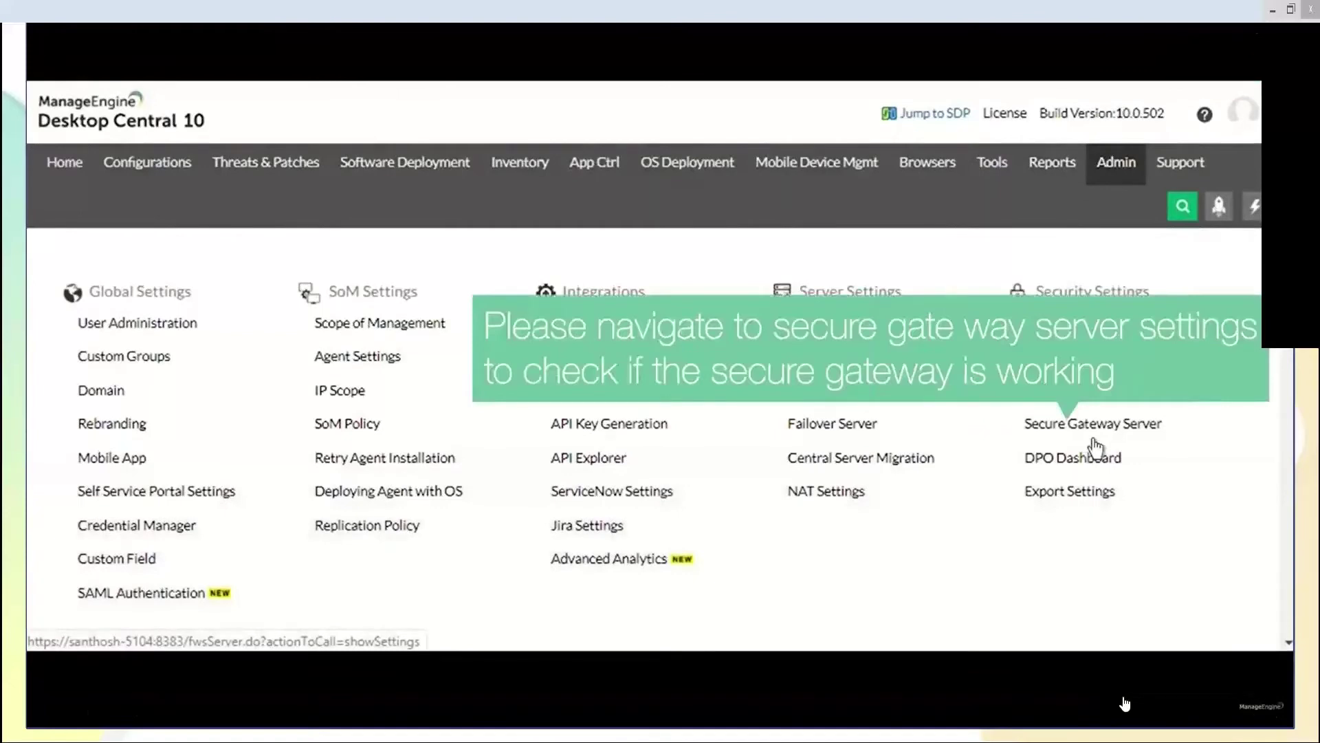
pyautogui.moveTo(1147, 671)
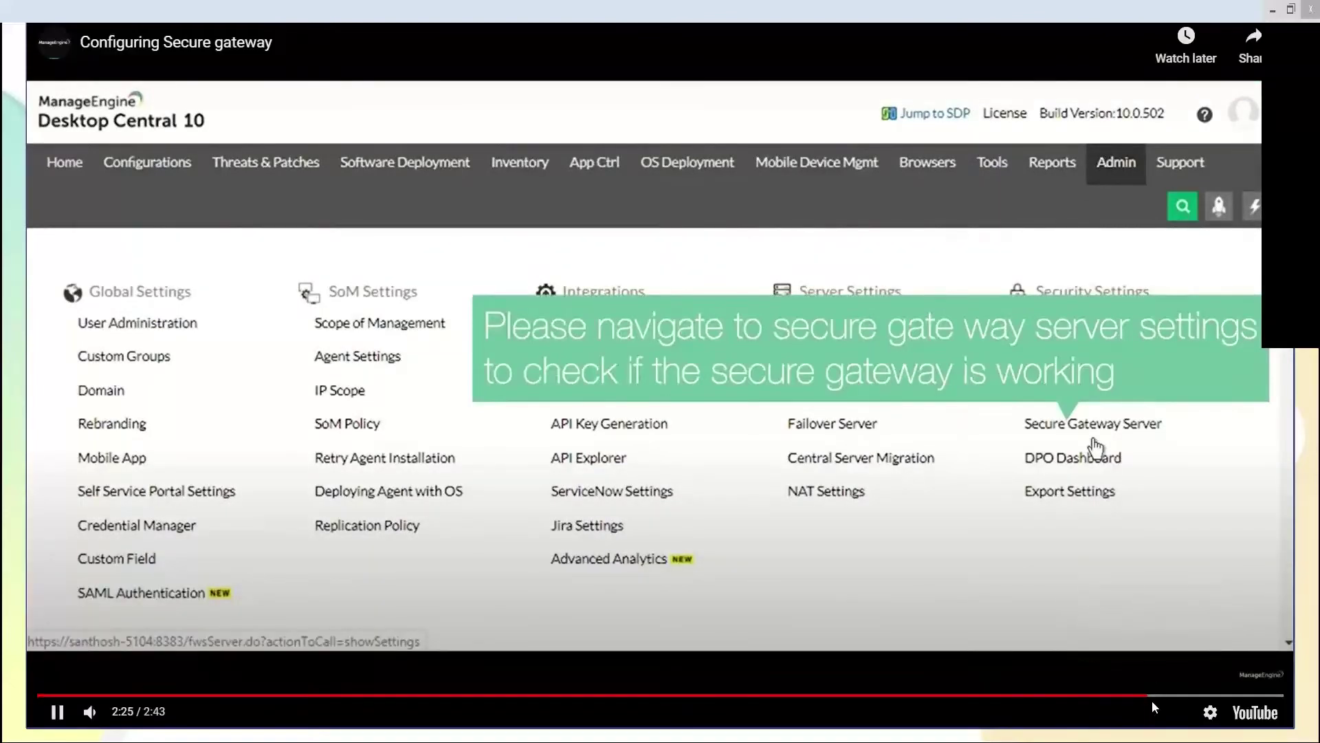
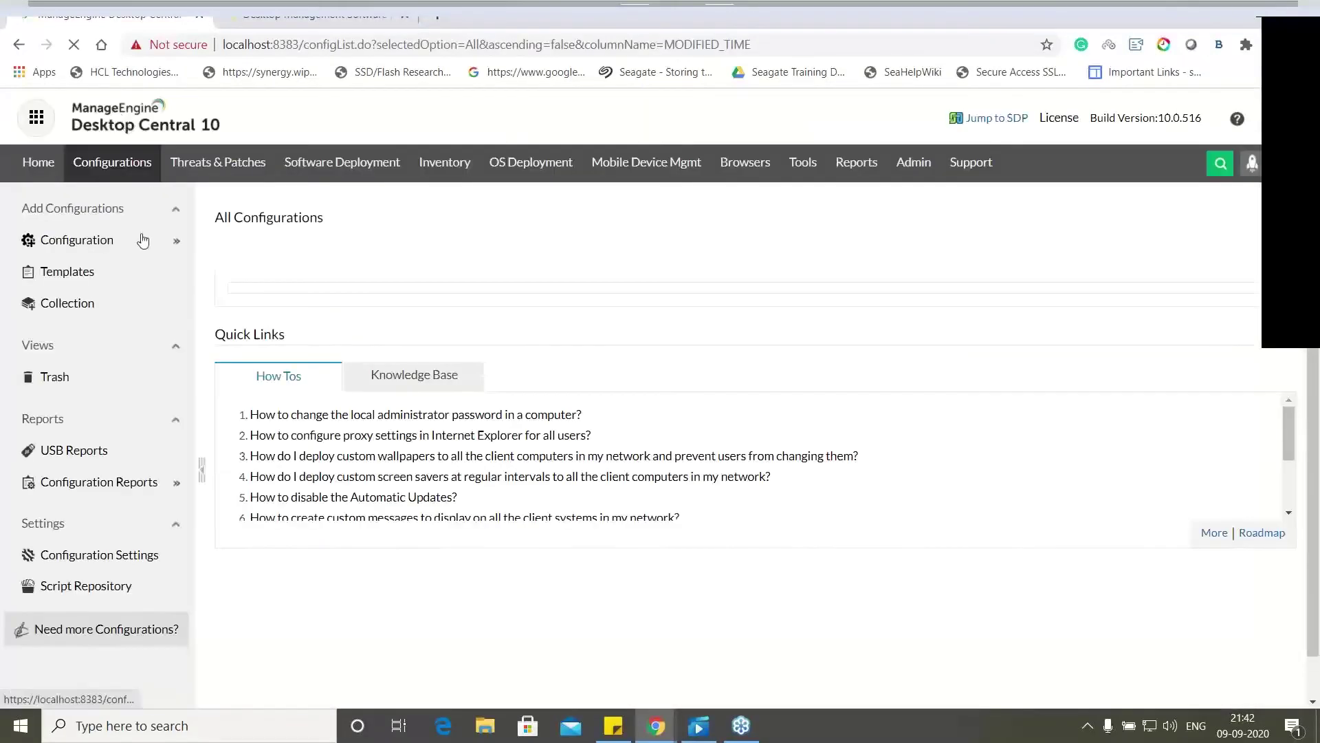
# Open the Windows configuration types and examine the user and computer options for Custom Script and Secure USB.
pyautogui.moveTo(142, 240)
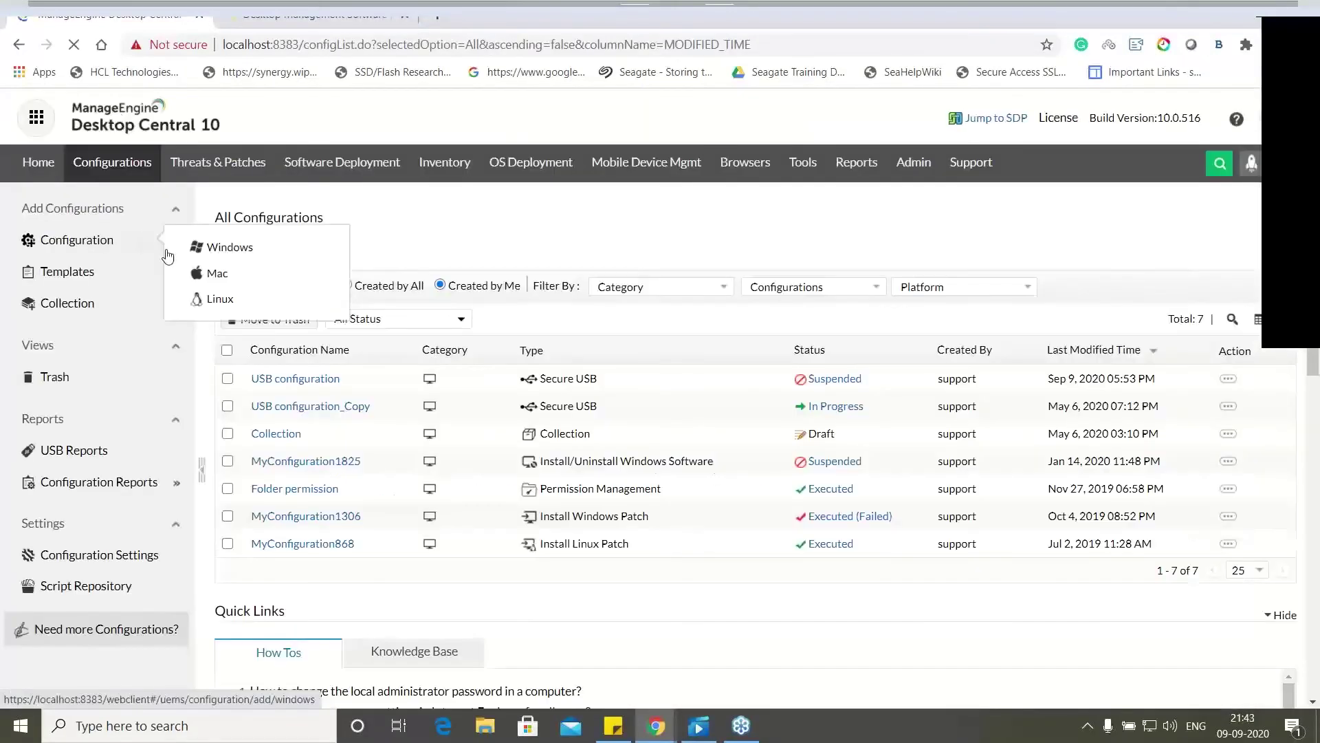
pyautogui.click(278, 248)
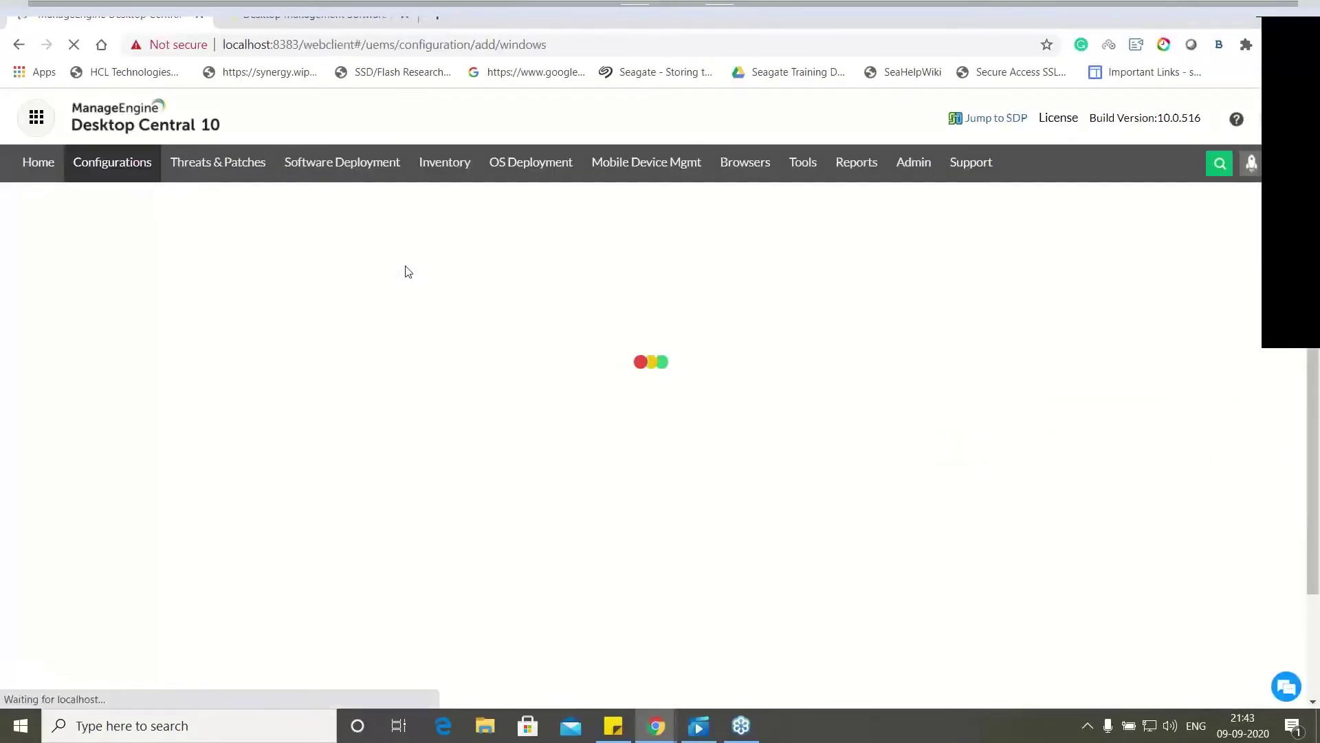
pyautogui.moveTo(357, 390)
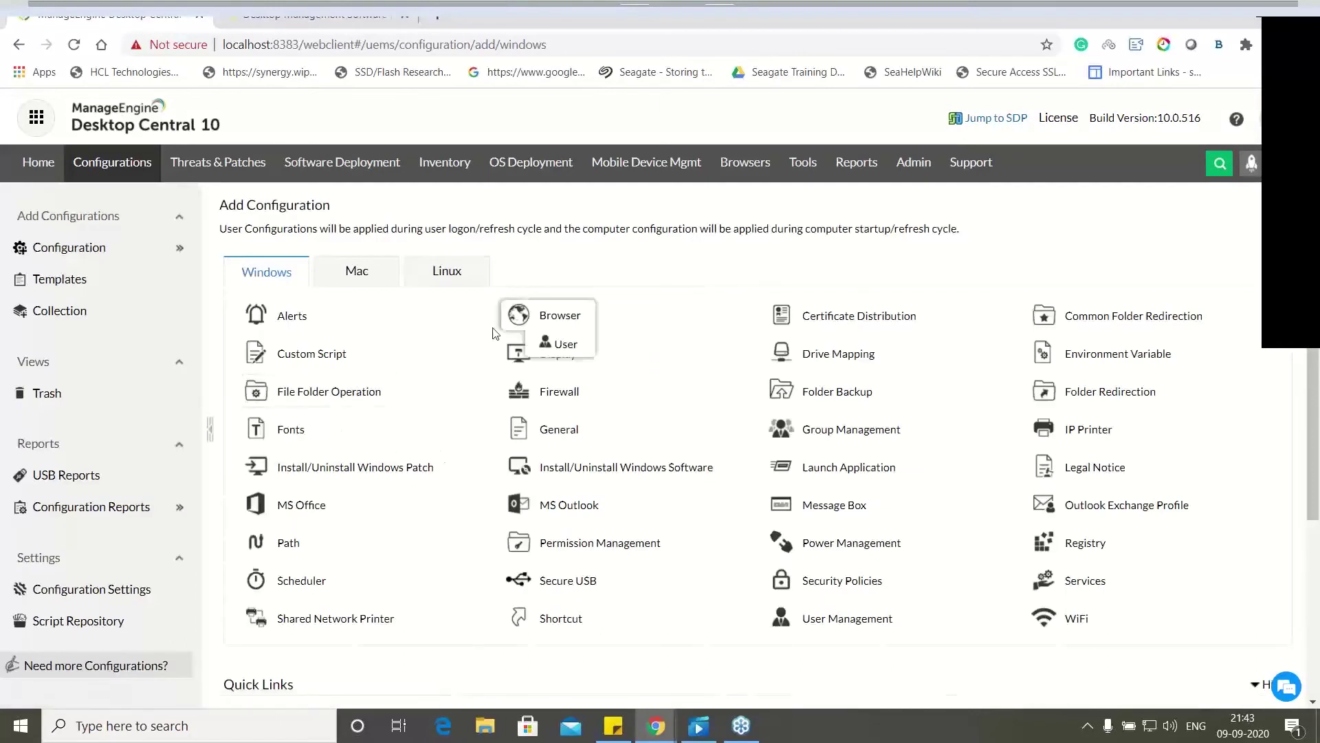
pyautogui.moveTo(1073, 544)
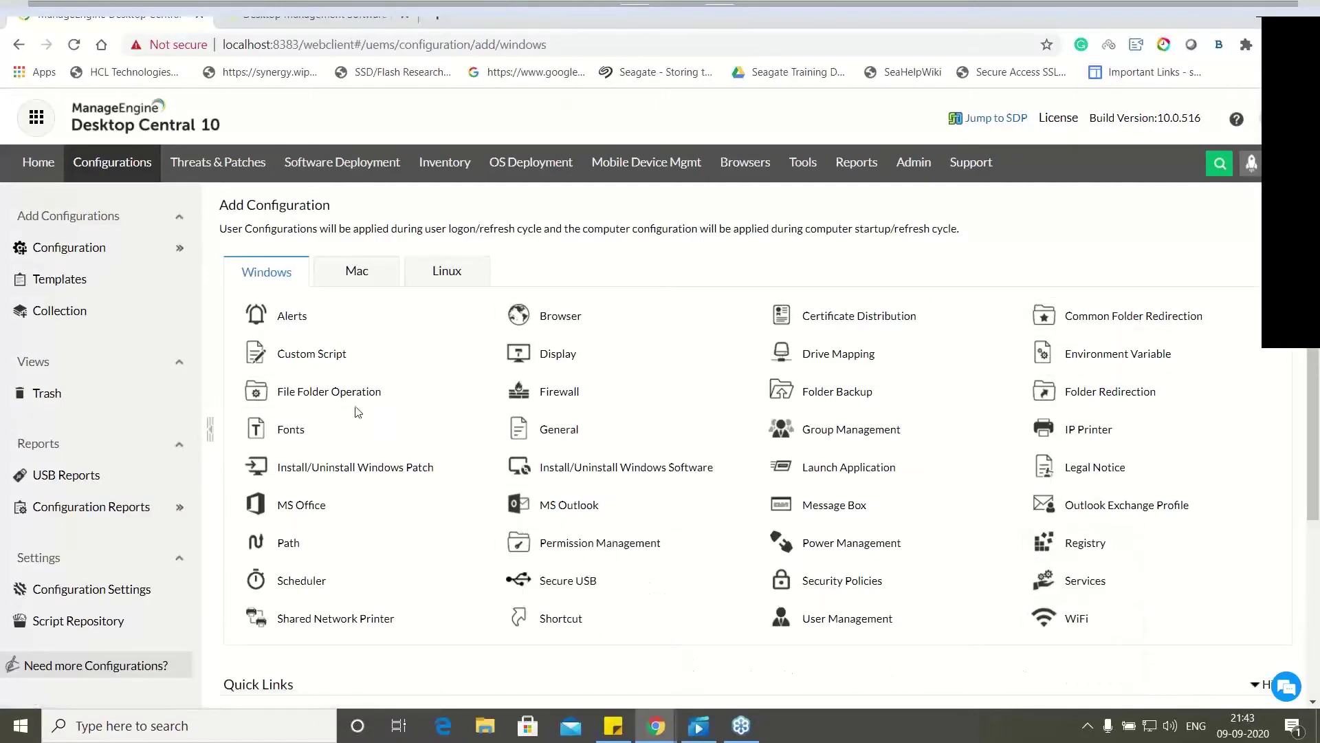
pyautogui.moveTo(308, 364)
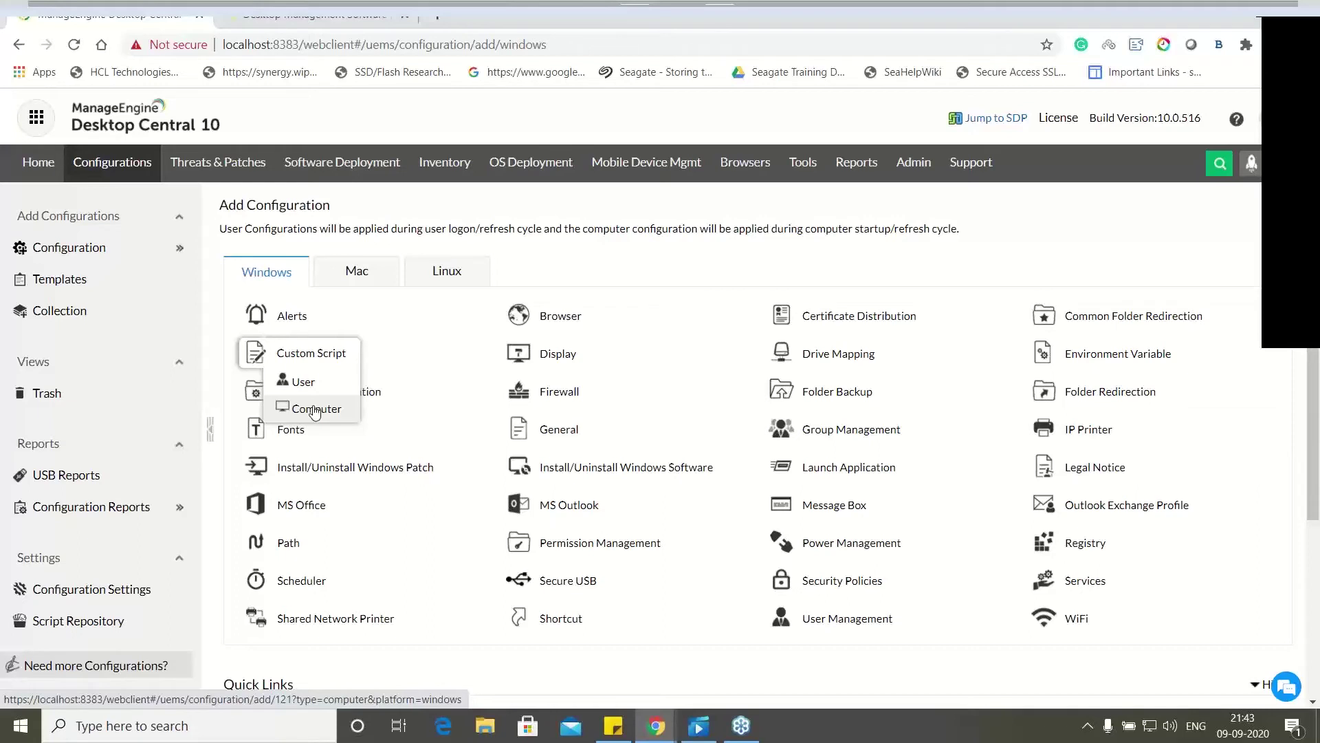
pyautogui.moveTo(526, 581)
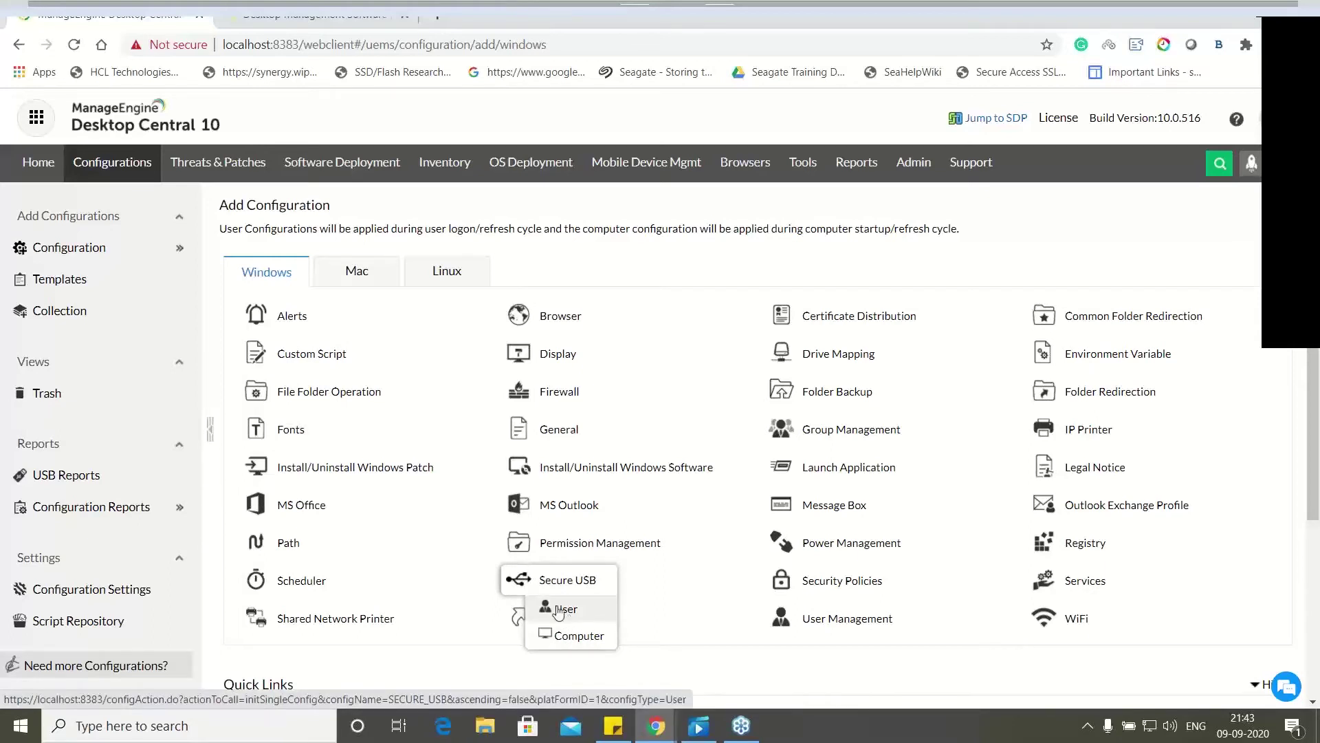
# Open the existing USB configuration for modification from the list of all configurations and go to its device blocking settings.
pyautogui.click(112, 168)
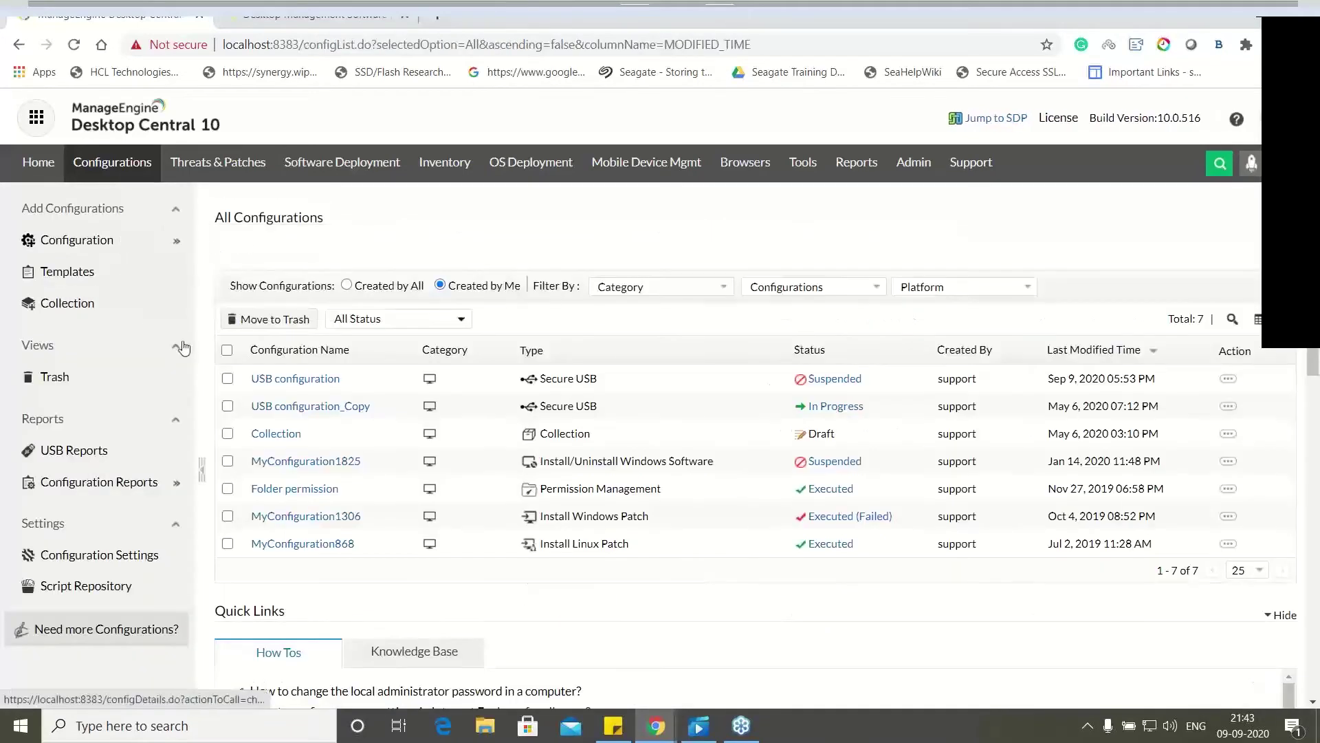
pyautogui.click(1228, 378)
pyautogui.click(1071, 378)
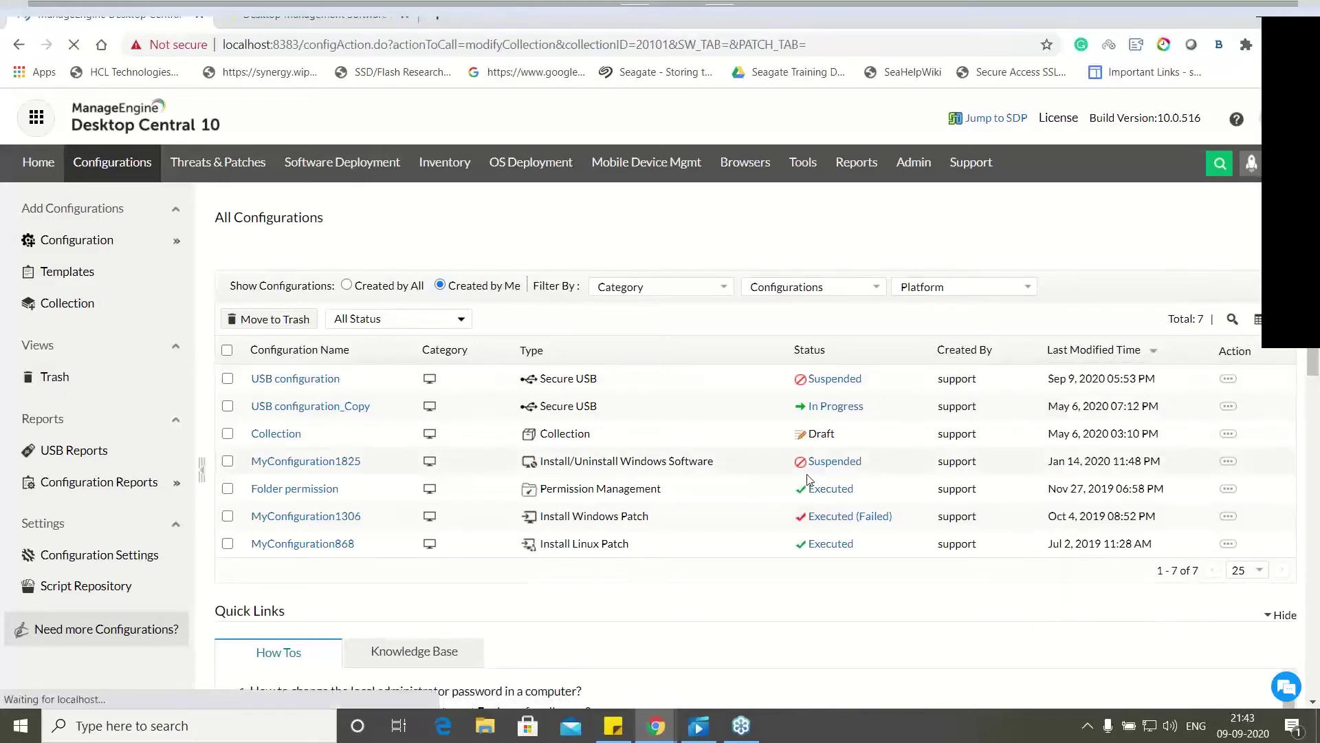
pyautogui.scroll(-2, 509, 448)
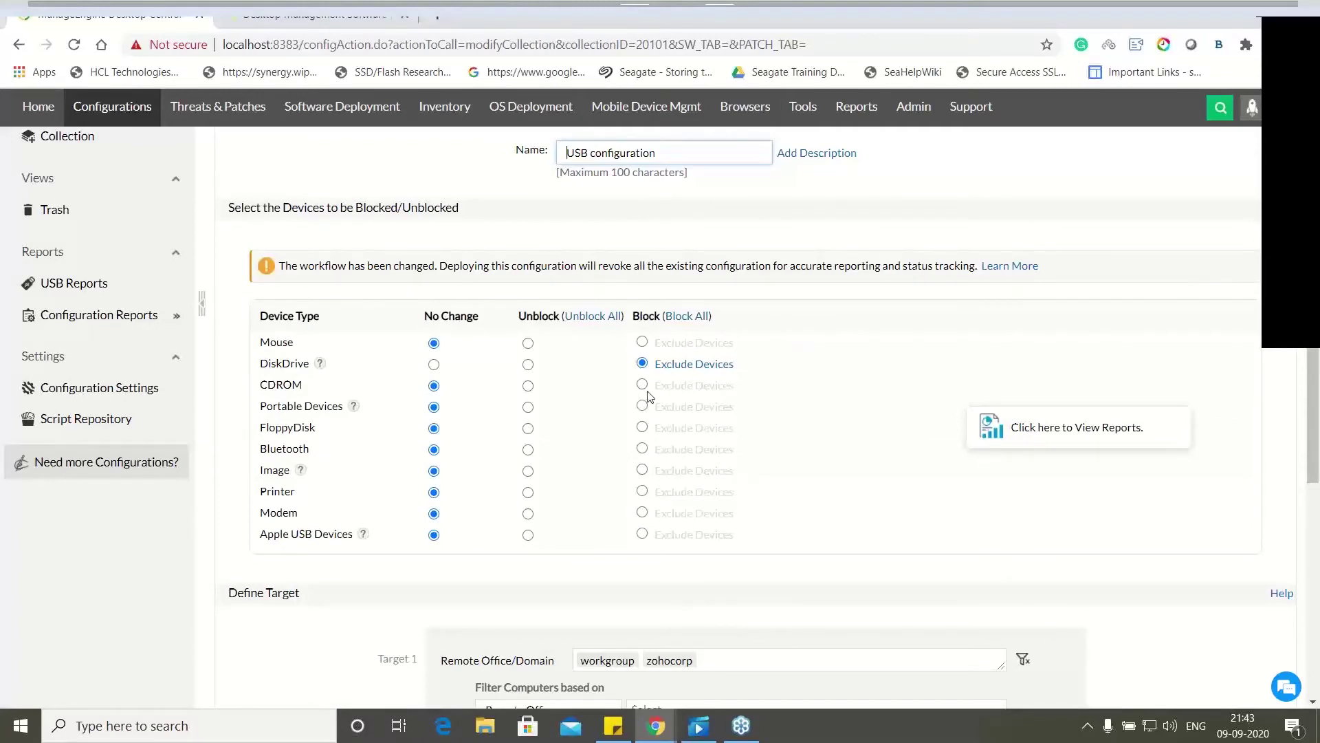
# Choose All Encrypted Devices as the DiskDrive exclusion type and close the exclusions without adding any.
pyautogui.click(658, 365)
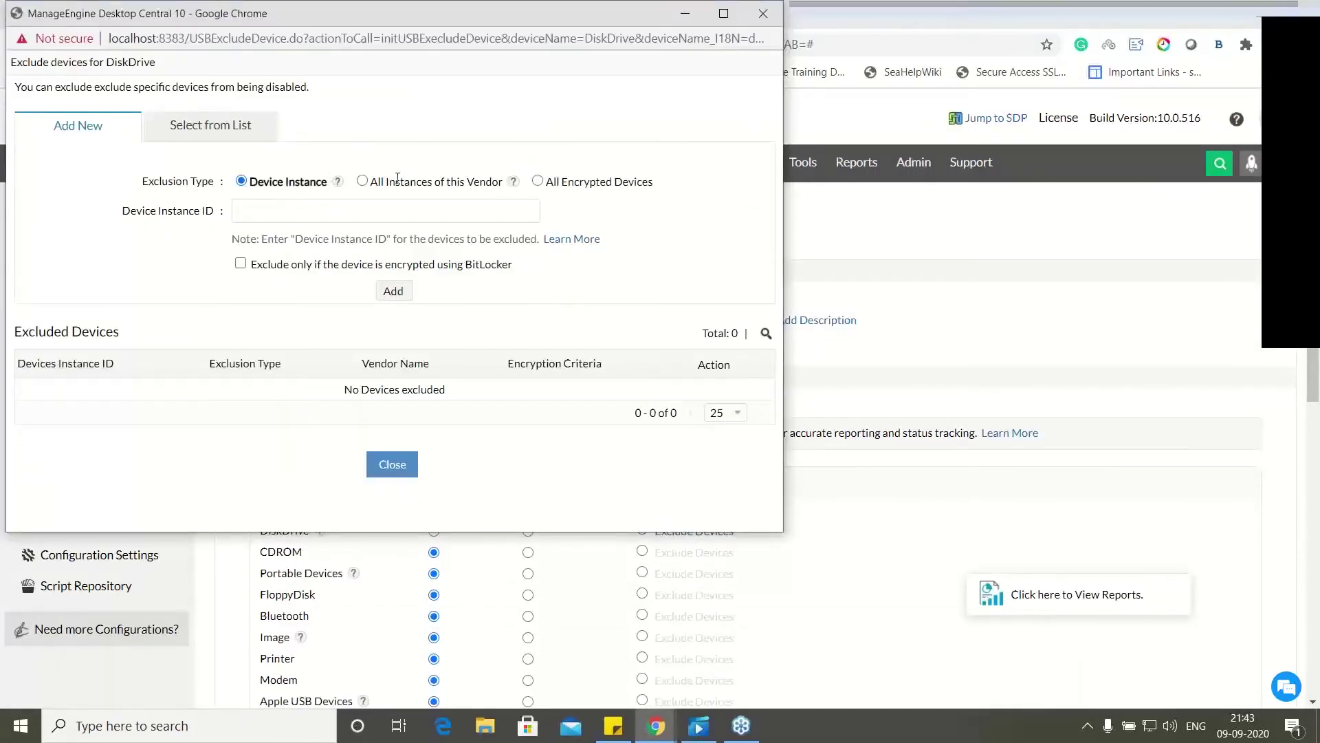
pyautogui.click(538, 181)
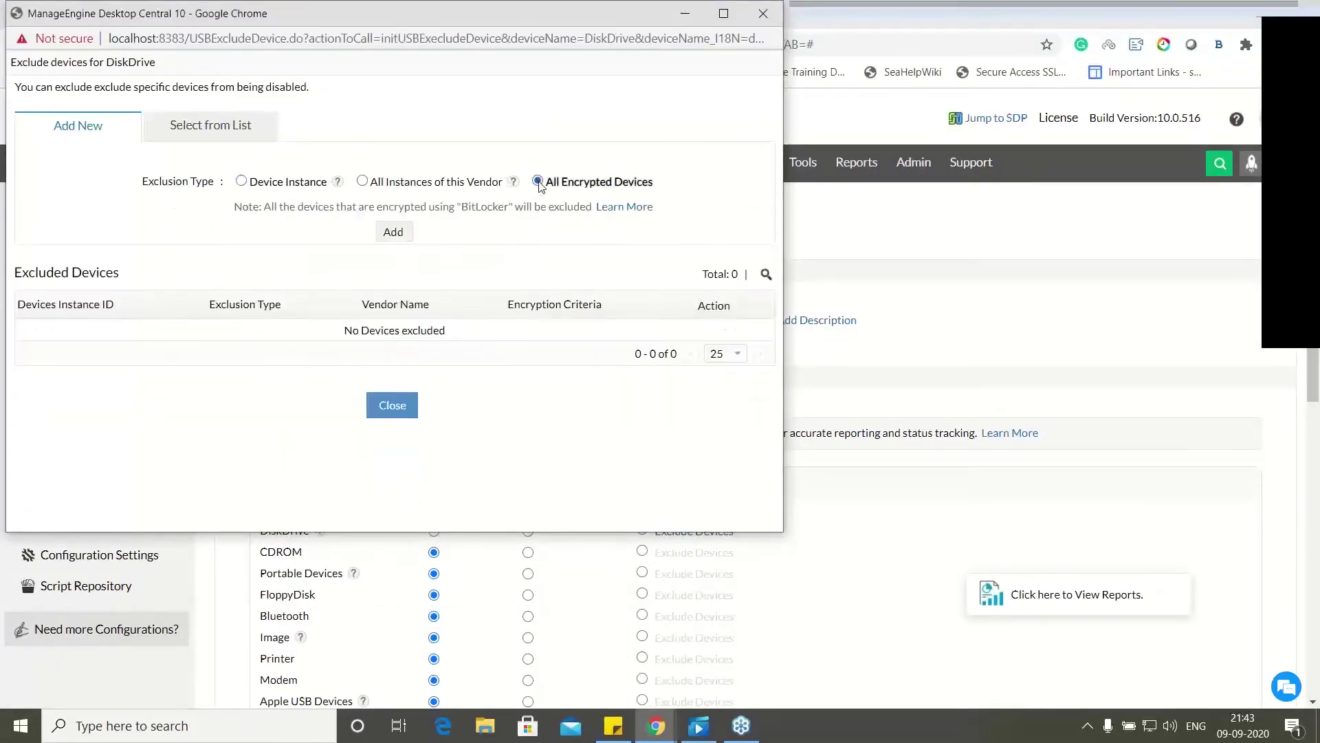
pyautogui.click(399, 407)
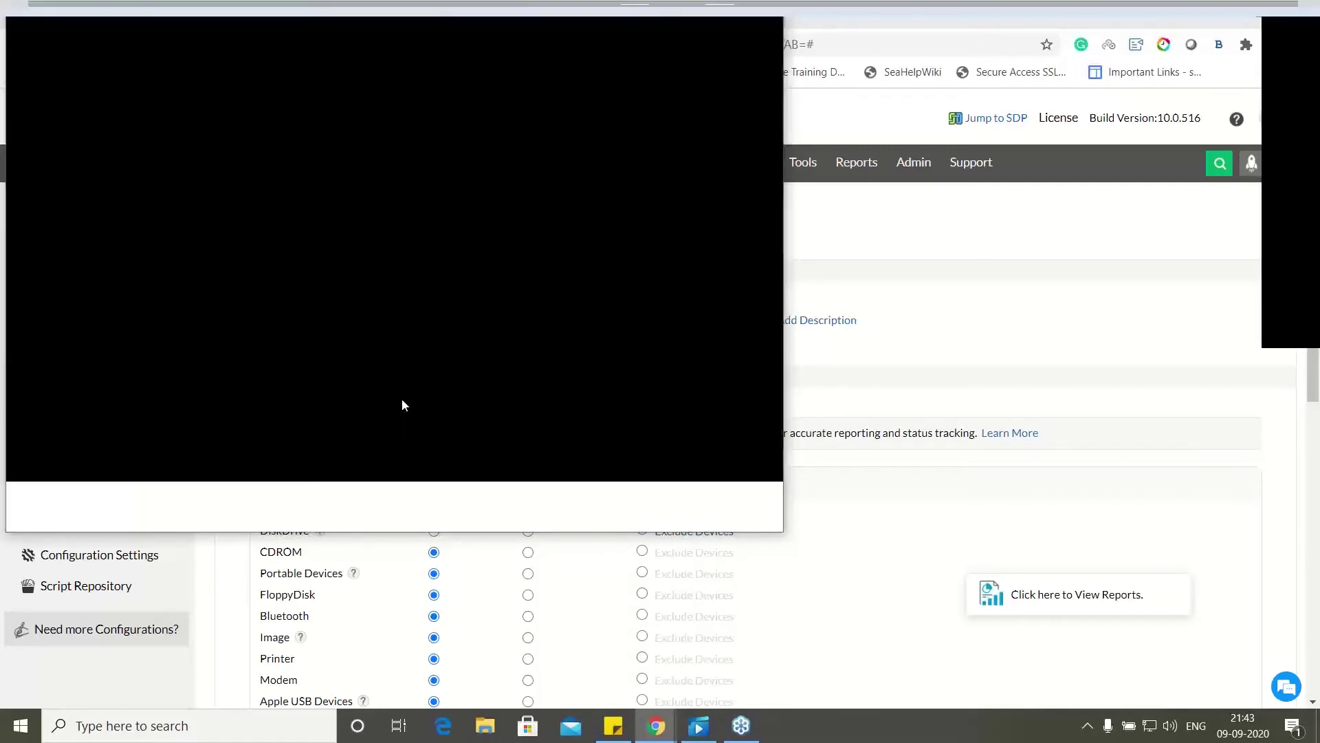
# Review the USB configuration's target settings, then open the Custom Group settings in a duplicate browser tab and start a new group.
pyautogui.scroll(-2, 621, 461)
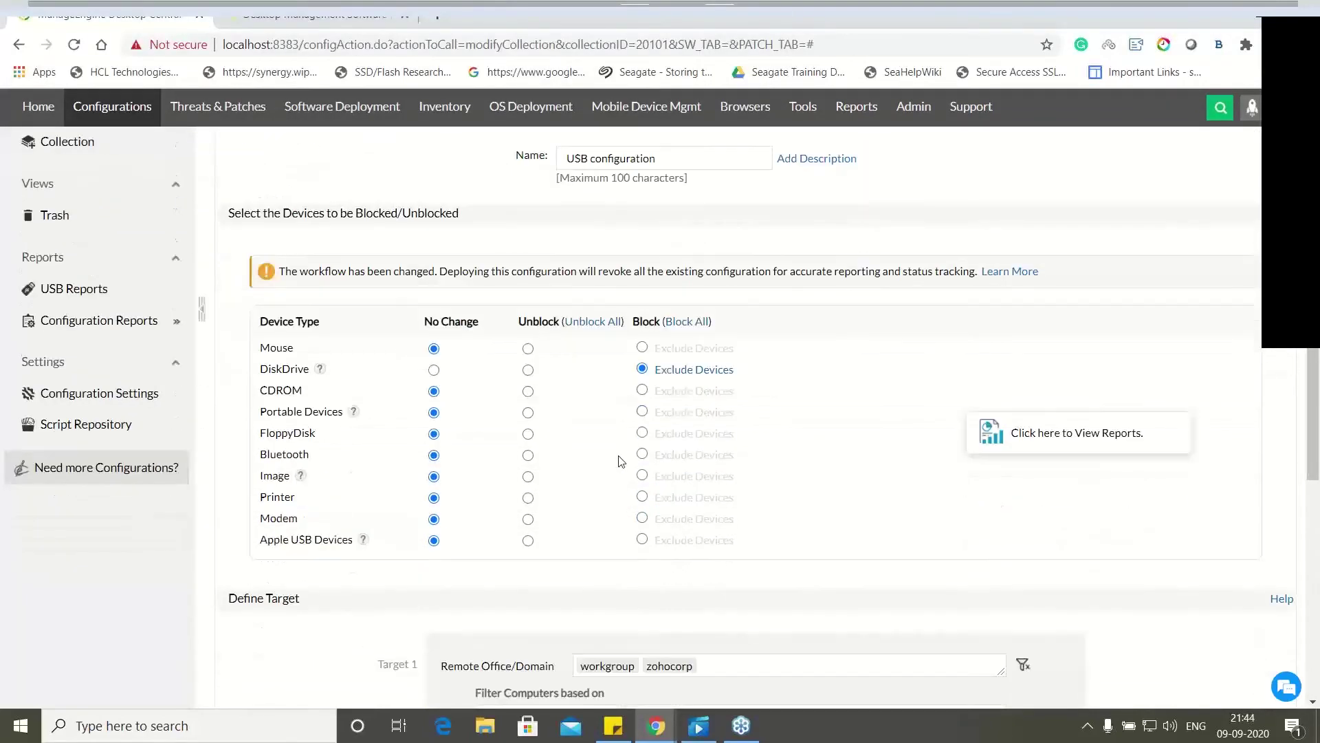
pyautogui.scroll(-4, 469, 467)
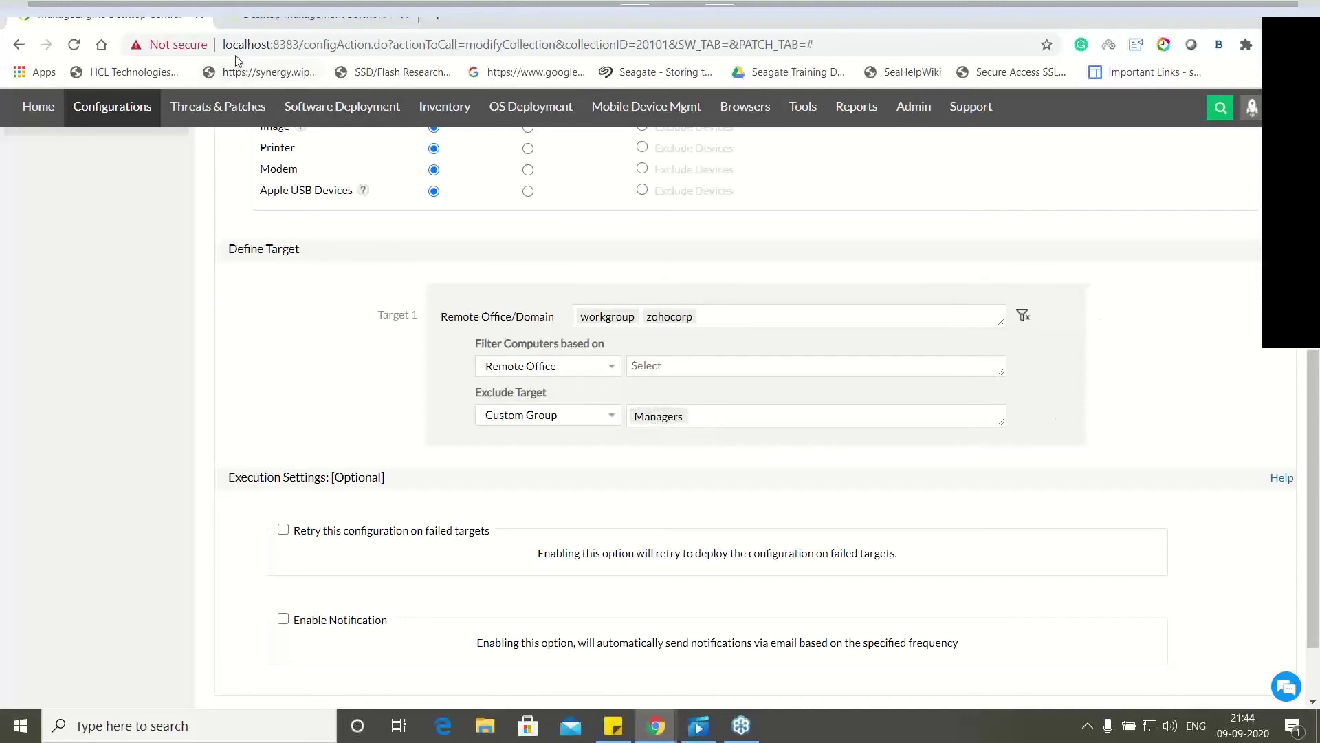
pyautogui.rightClick(160, 16)
pyautogui.click(217, 95)
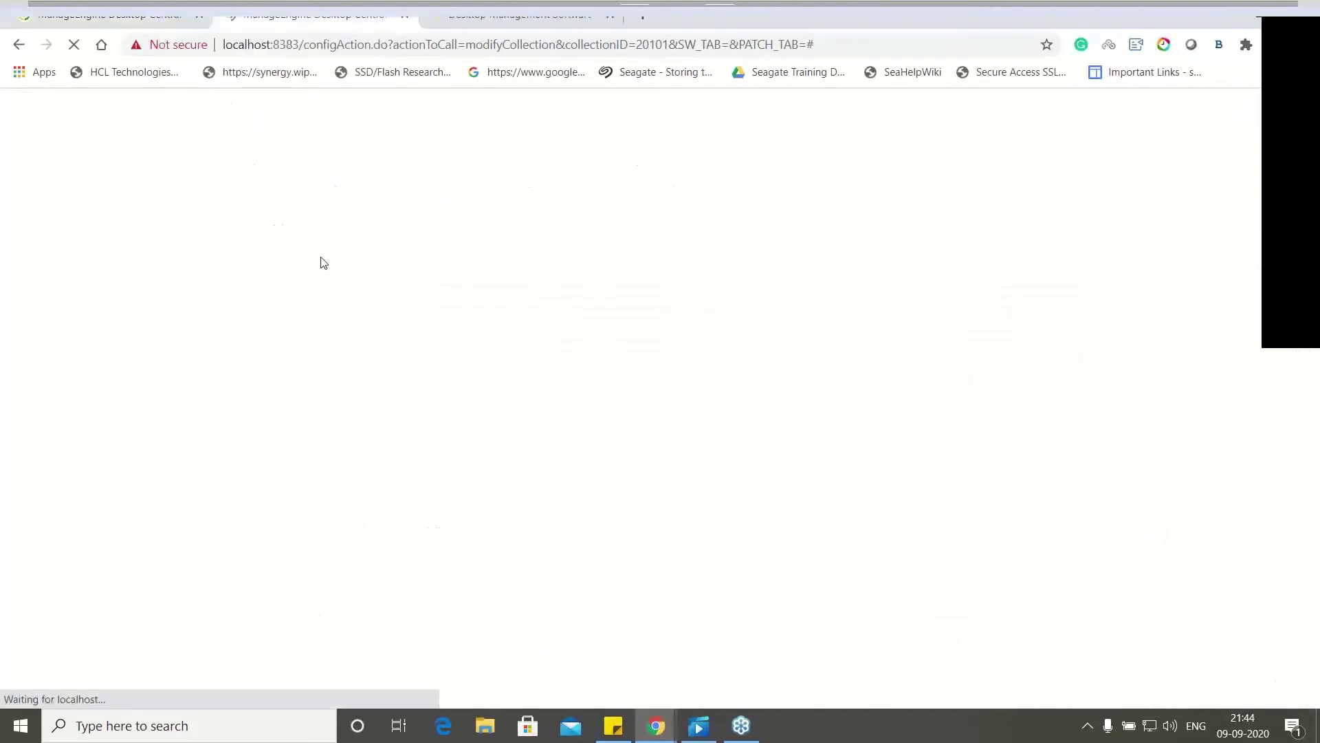
pyautogui.click(903, 167)
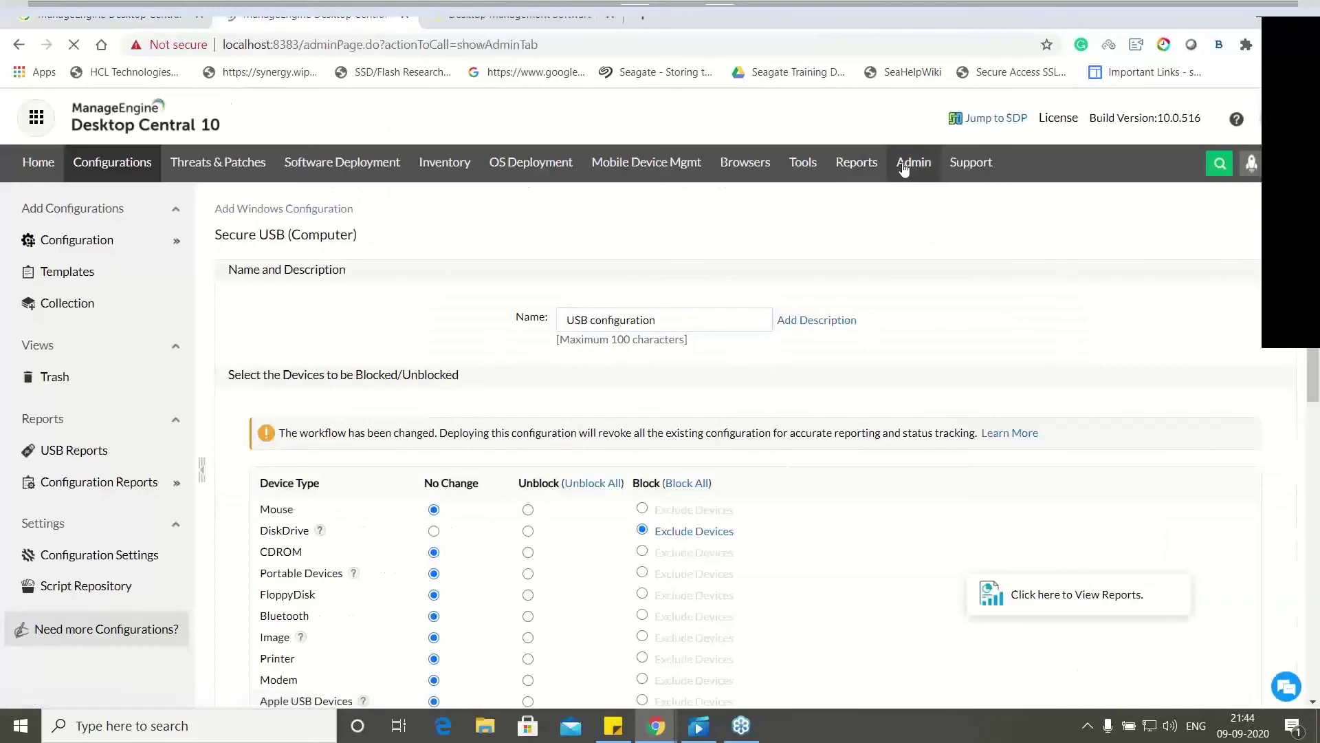
pyautogui.click(128, 299)
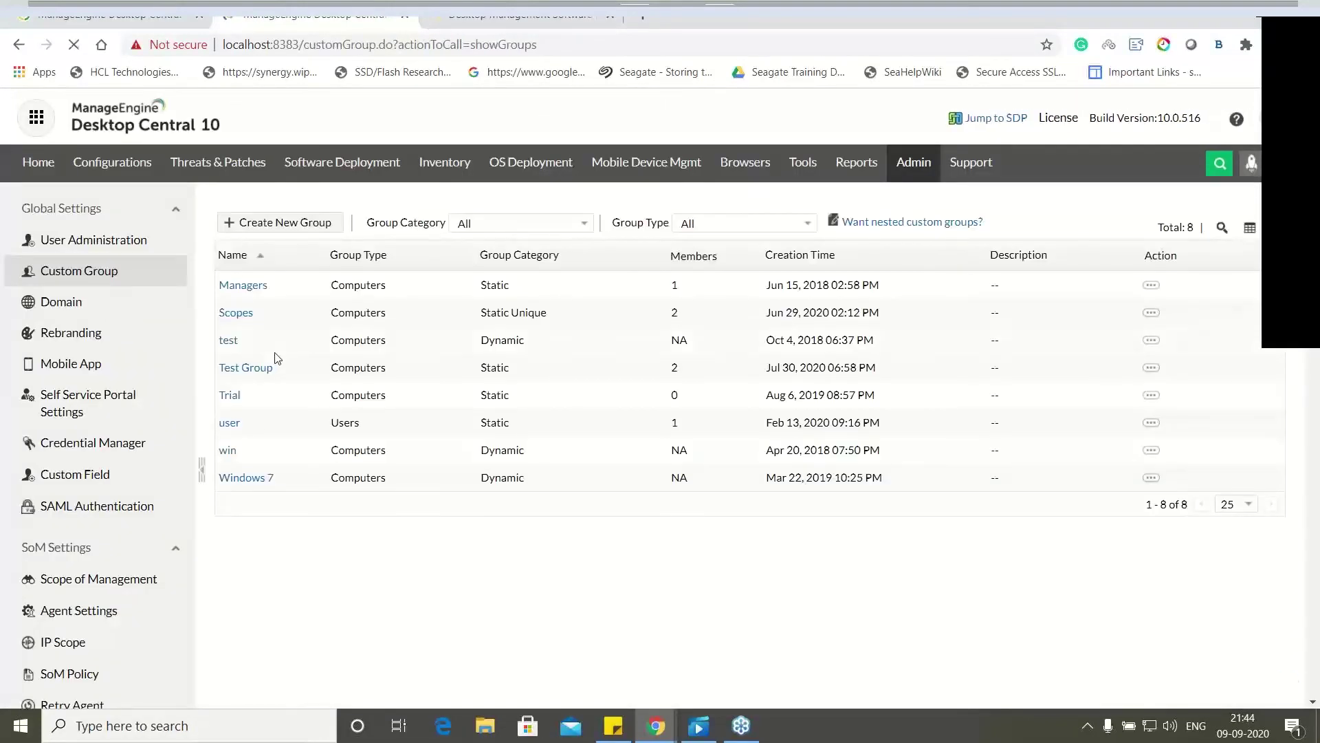
pyautogui.click(281, 222)
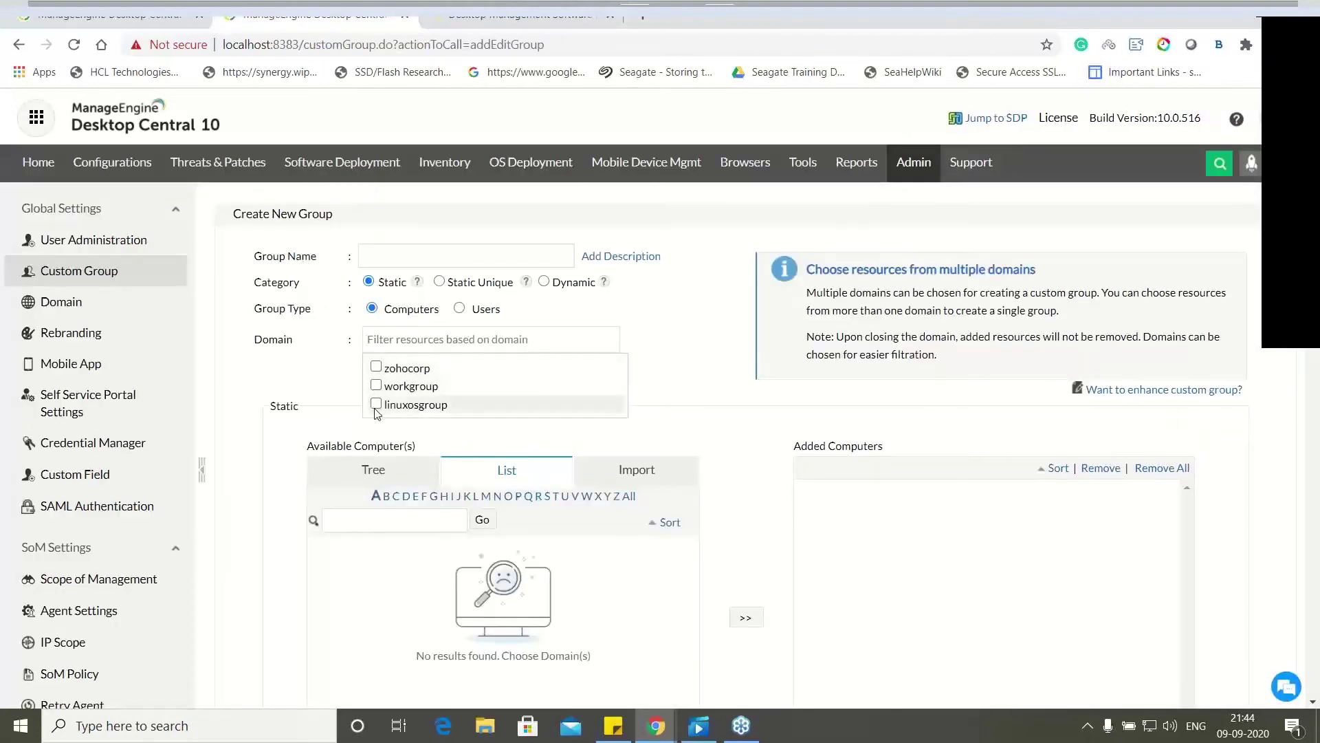
# Try selecting and clearing the linuxosgroup domain in the static computer group's domain filter.
pyautogui.click(377, 403)
pyautogui.click(378, 424)
pyautogui.click(377, 404)
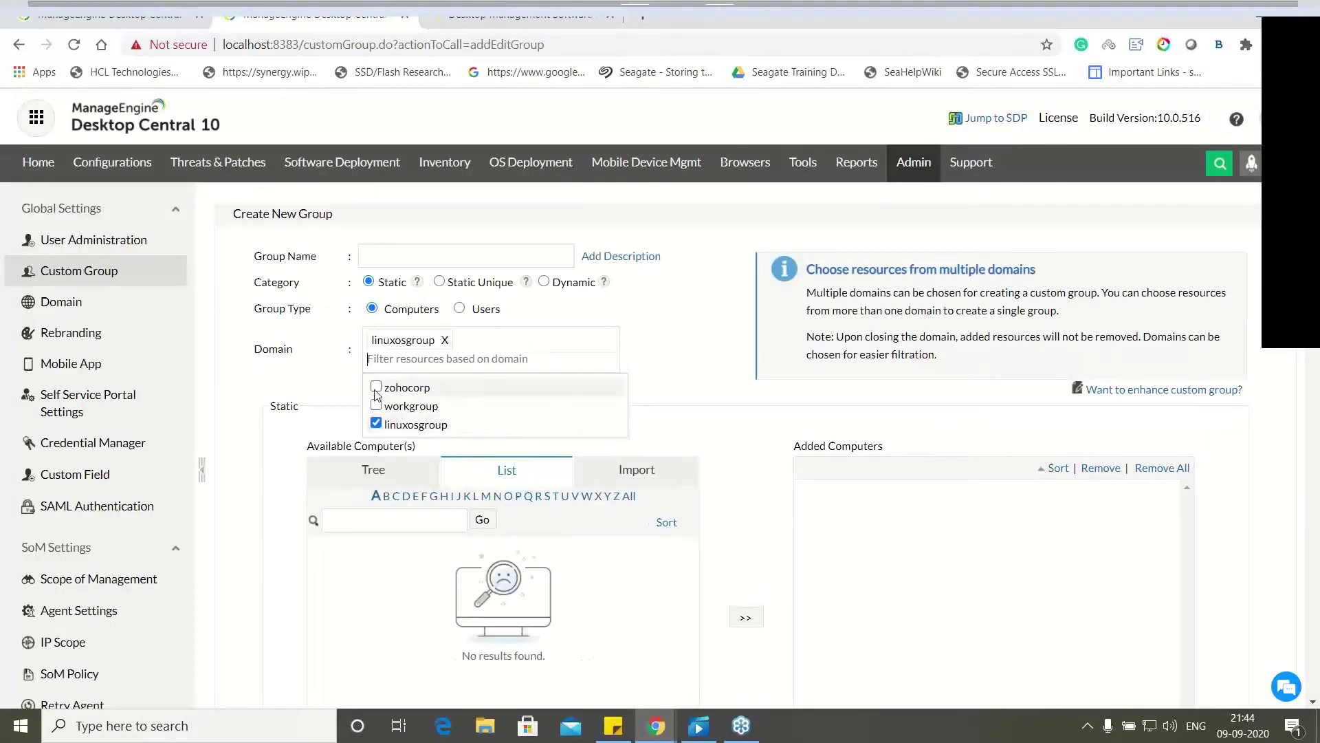
pyautogui.click(375, 421)
pyautogui.click(376, 405)
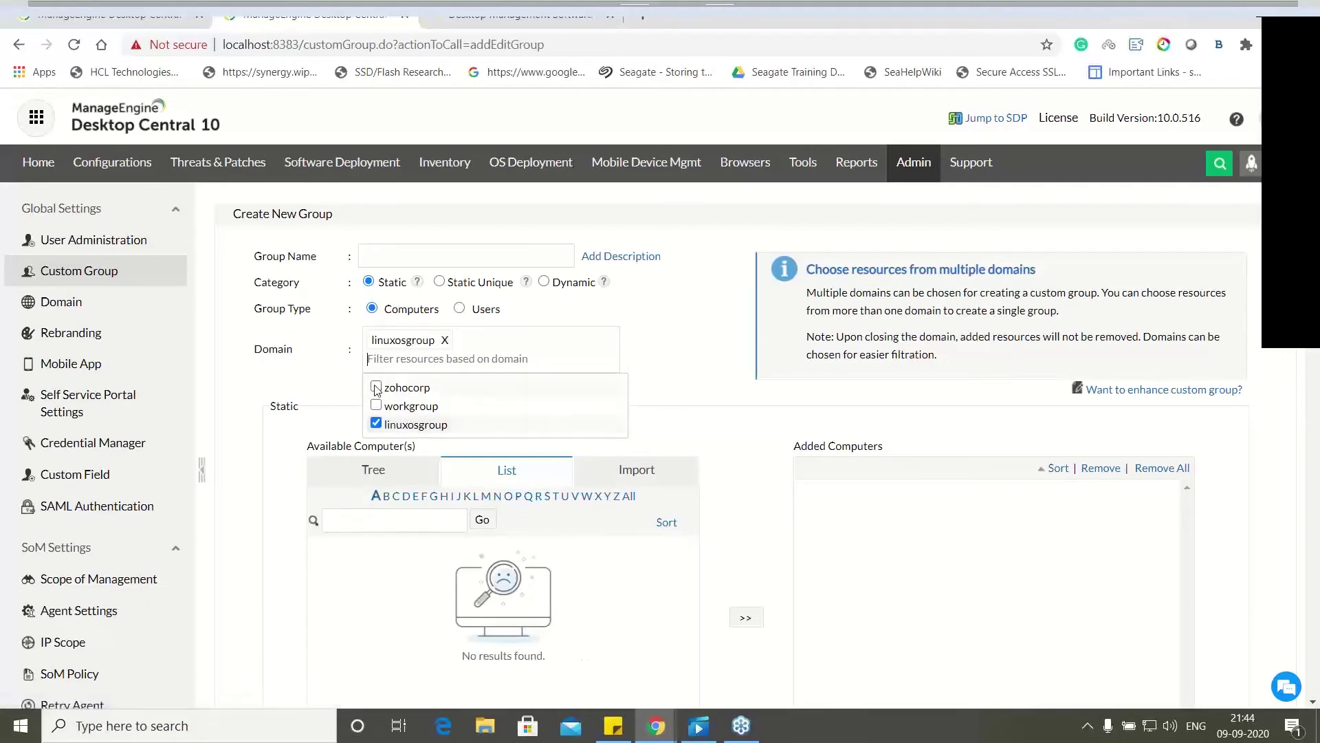
pyautogui.click(377, 421)
pyautogui.click(389, 295)
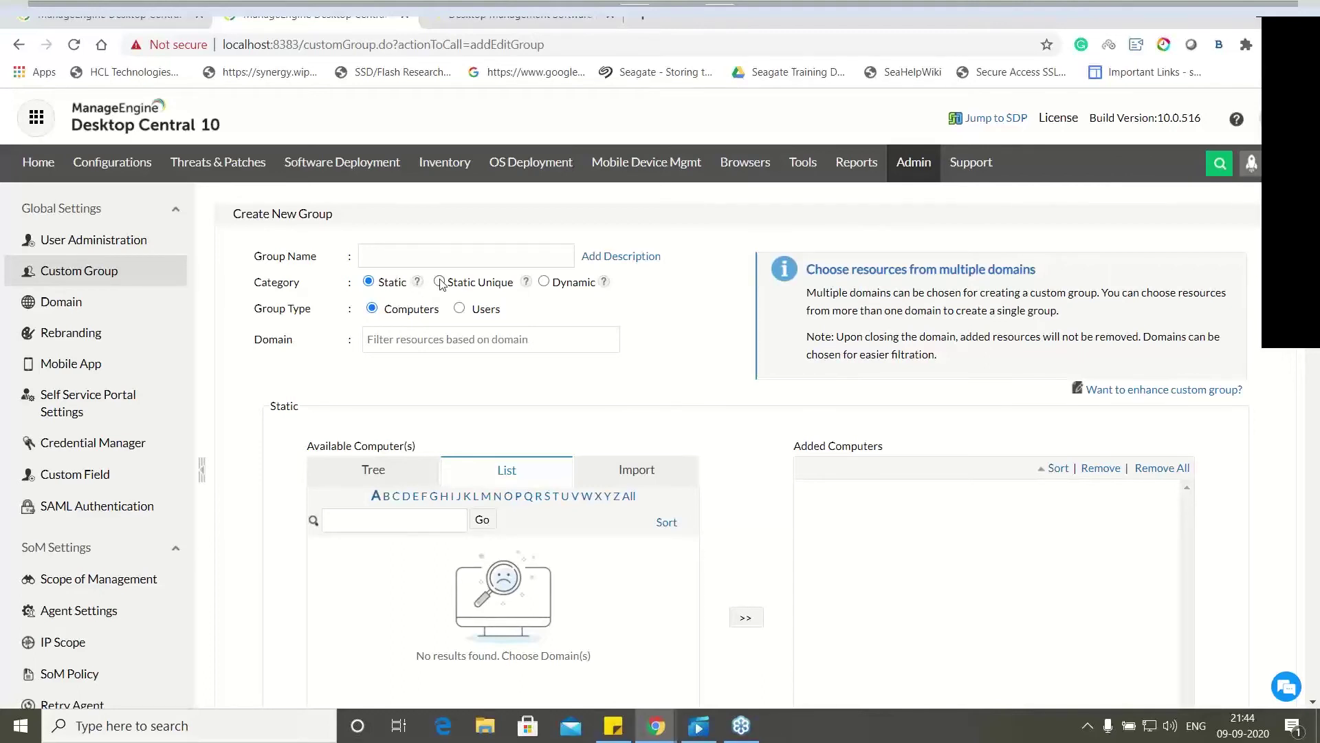
# Set the new group's category to Dynamic with the criterion Operating System equal to Microsoft Windows 10.
pyautogui.click(543, 282)
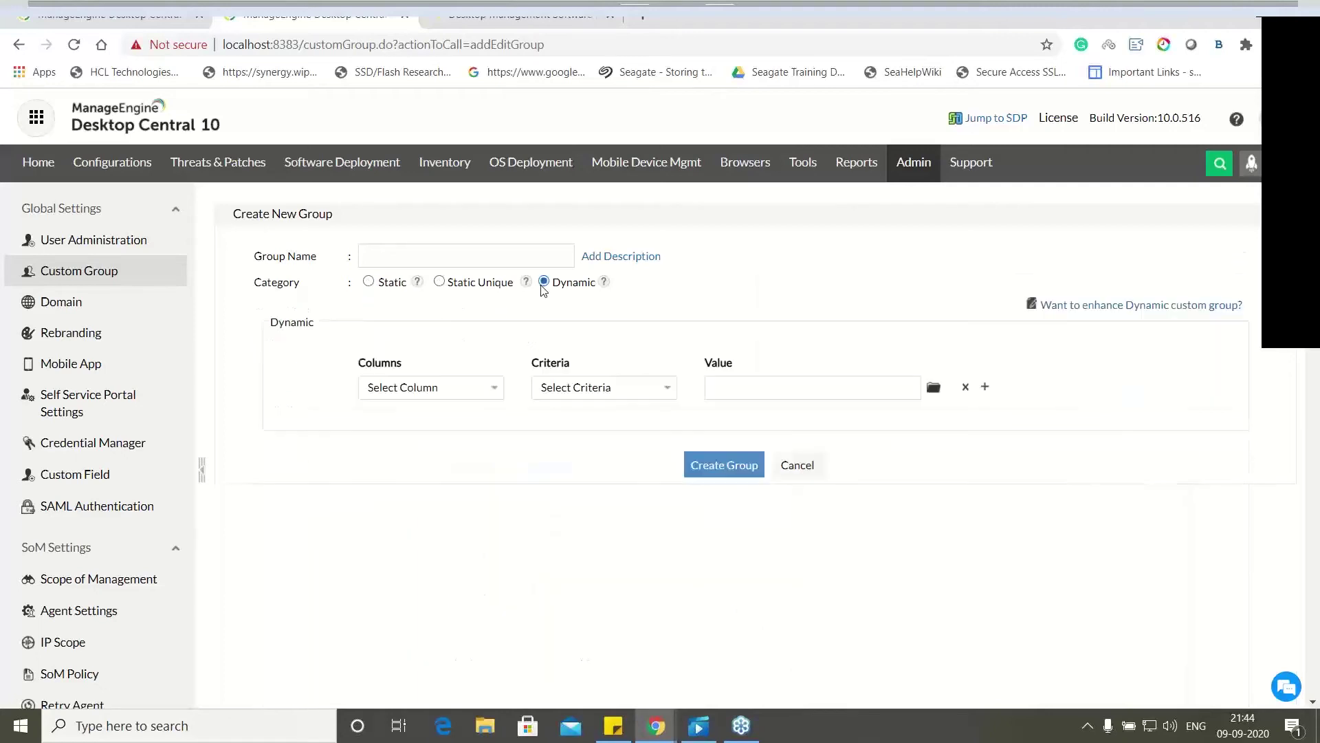
pyautogui.click(486, 388)
pyautogui.click(459, 433)
pyautogui.click(587, 397)
pyautogui.click(581, 418)
pyautogui.click(933, 387)
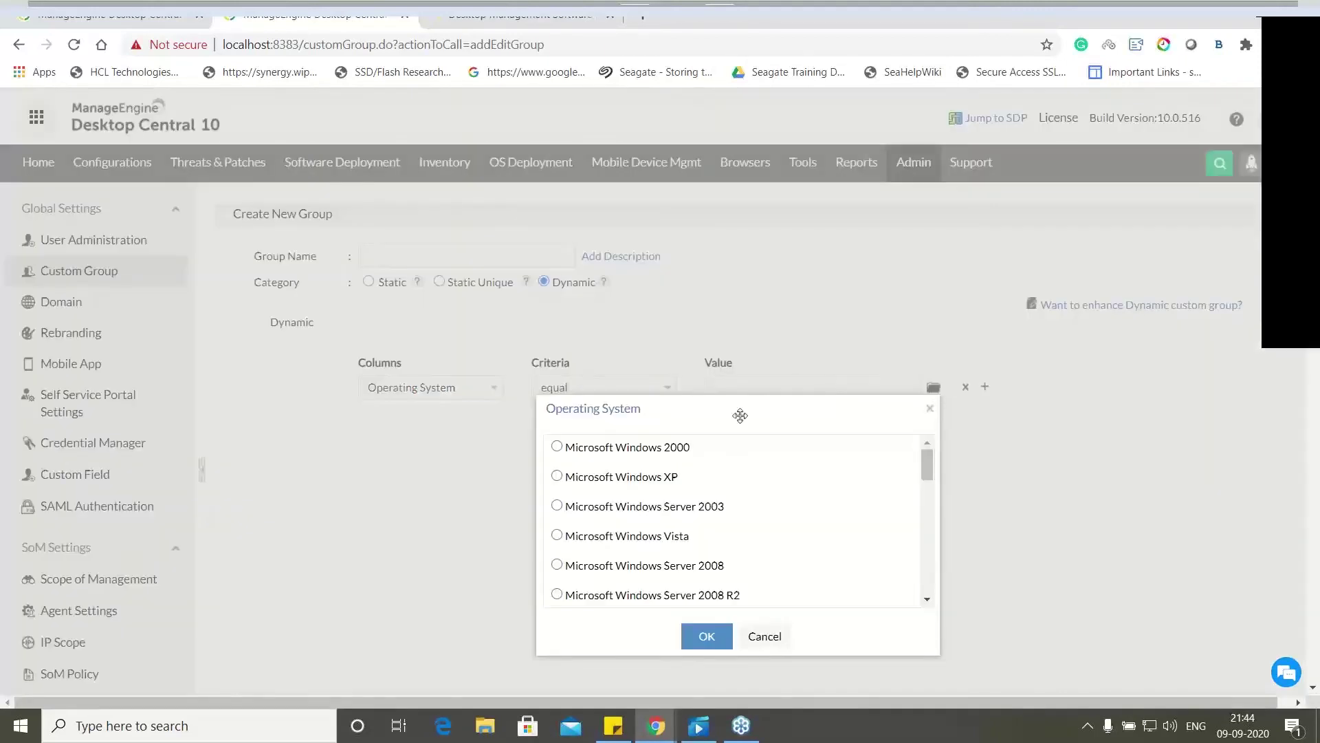
pyautogui.scroll(-1, 562, 523)
pyautogui.scroll(-3, 562, 523)
pyautogui.click(557, 544)
pyautogui.click(706, 636)
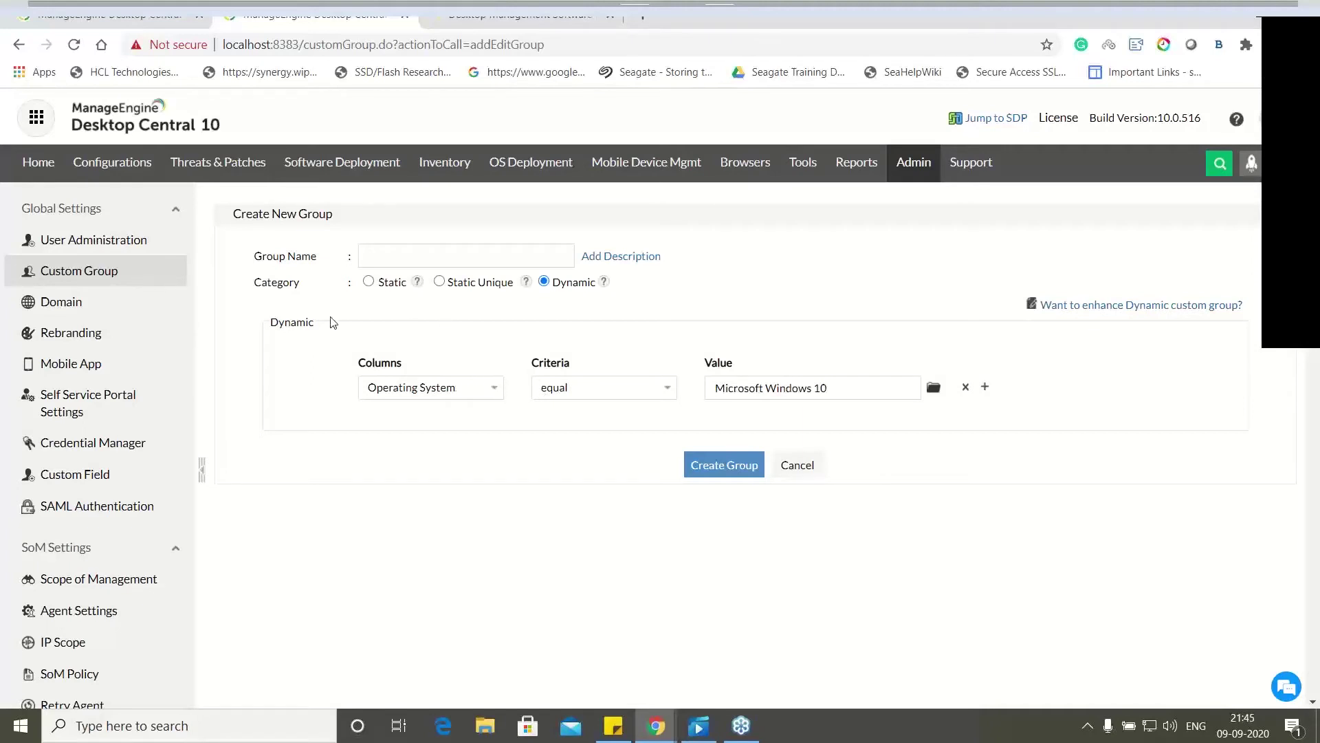
# Return to the USB configuration in the first browser tab and deploy it immediately to its defined targets.
pyautogui.click(137, 20)
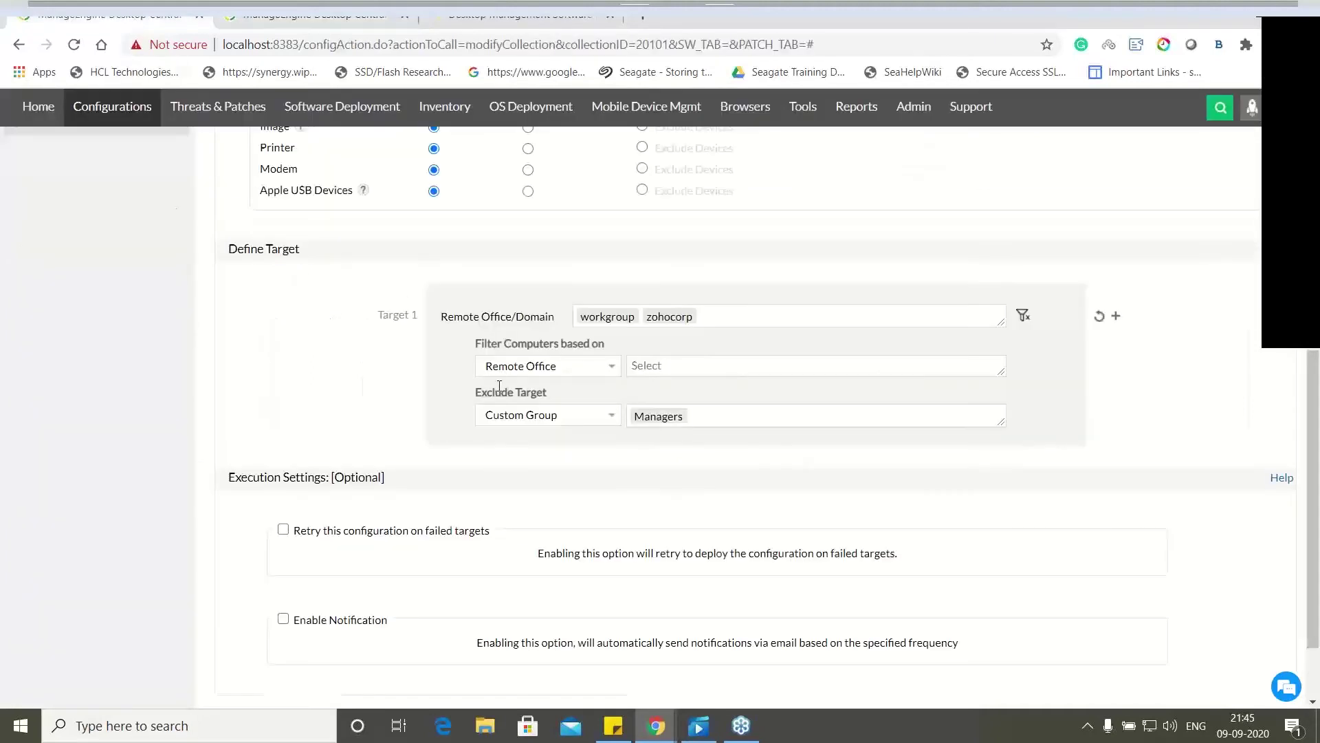
pyautogui.scroll(-1, 536, 474)
pyautogui.scroll(-1, 536, 477)
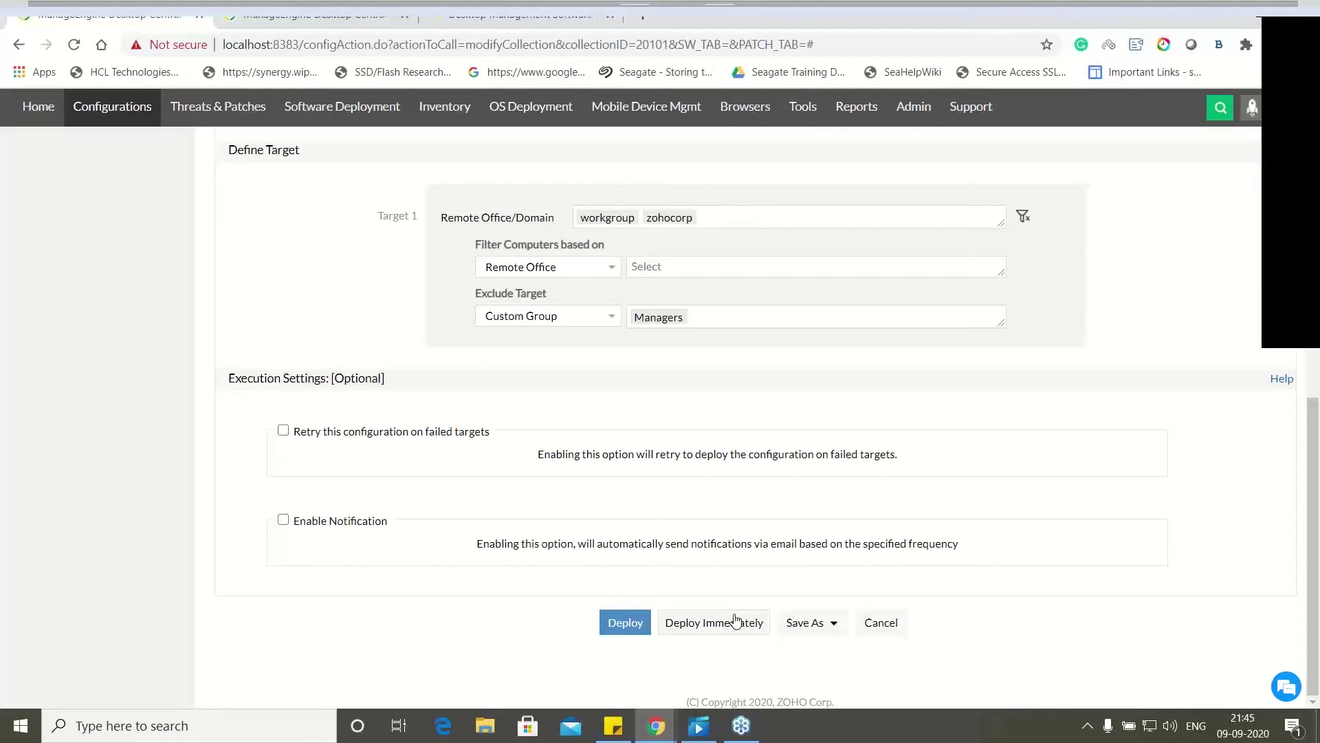
pyautogui.click(694, 621)
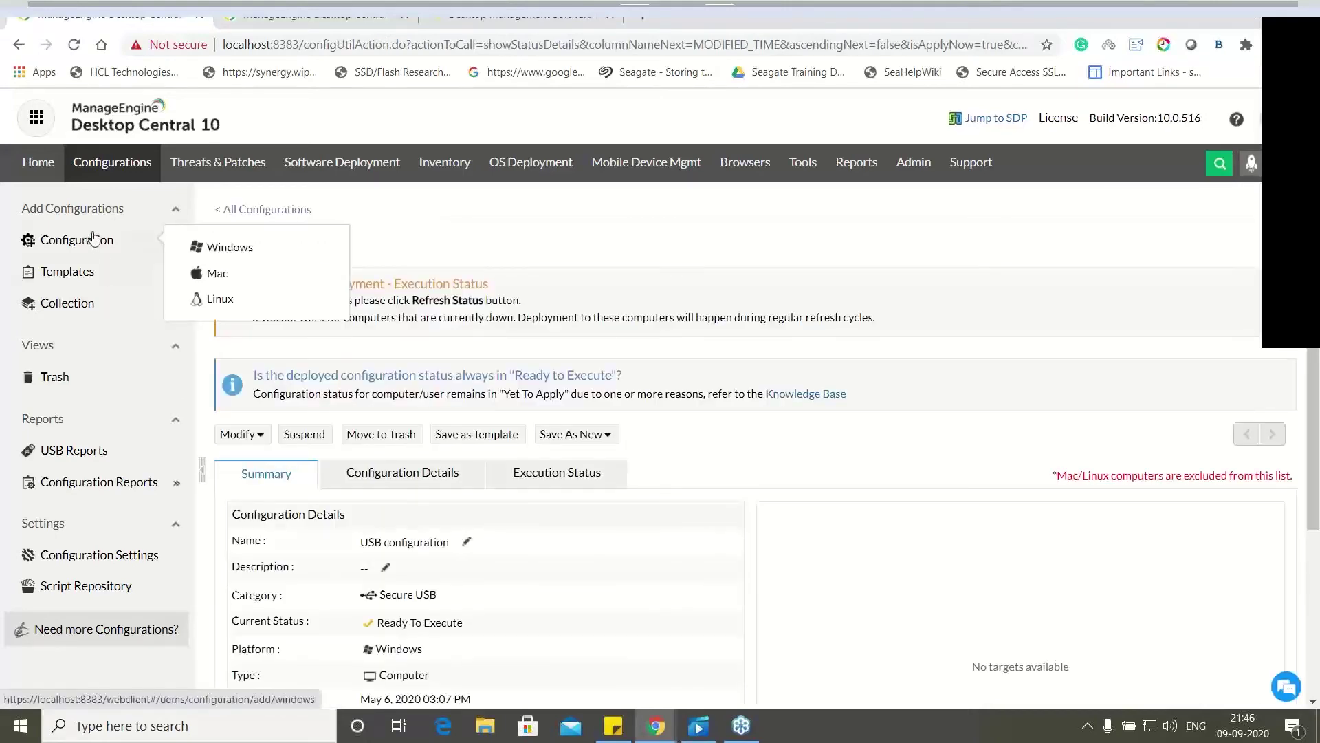
# Open USB configuration_Copy from the configuration list and examine its summary, status chart and per-computer execution status.
pyautogui.click(121, 177)
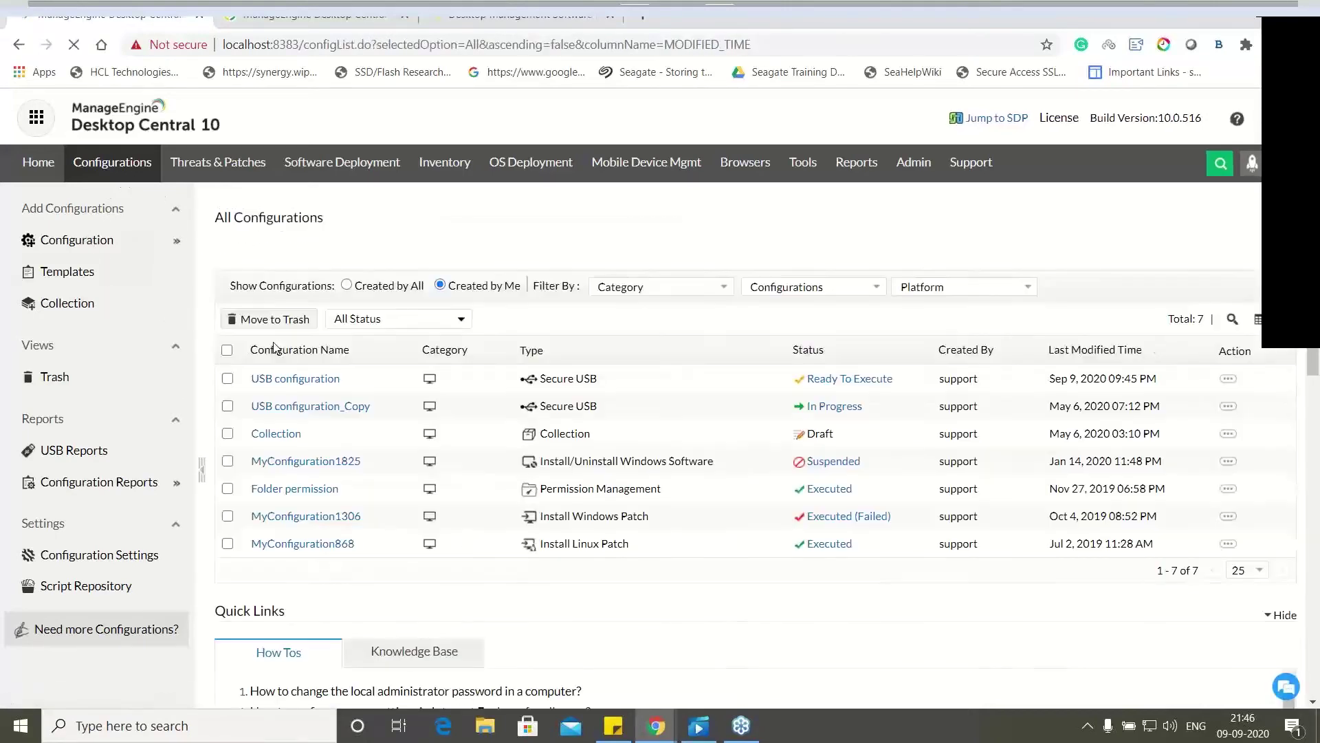
pyautogui.click(832, 407)
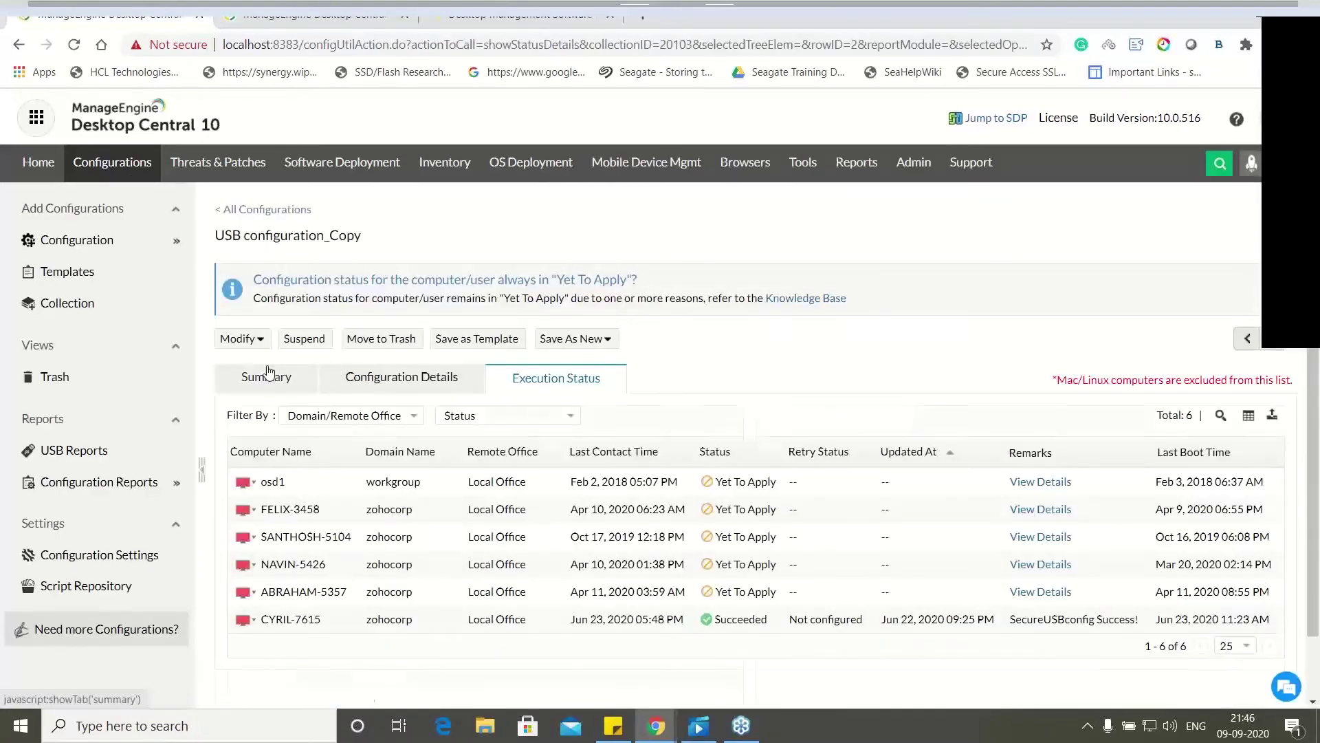
pyautogui.click(268, 376)
pyautogui.scroll(-2, 268, 376)
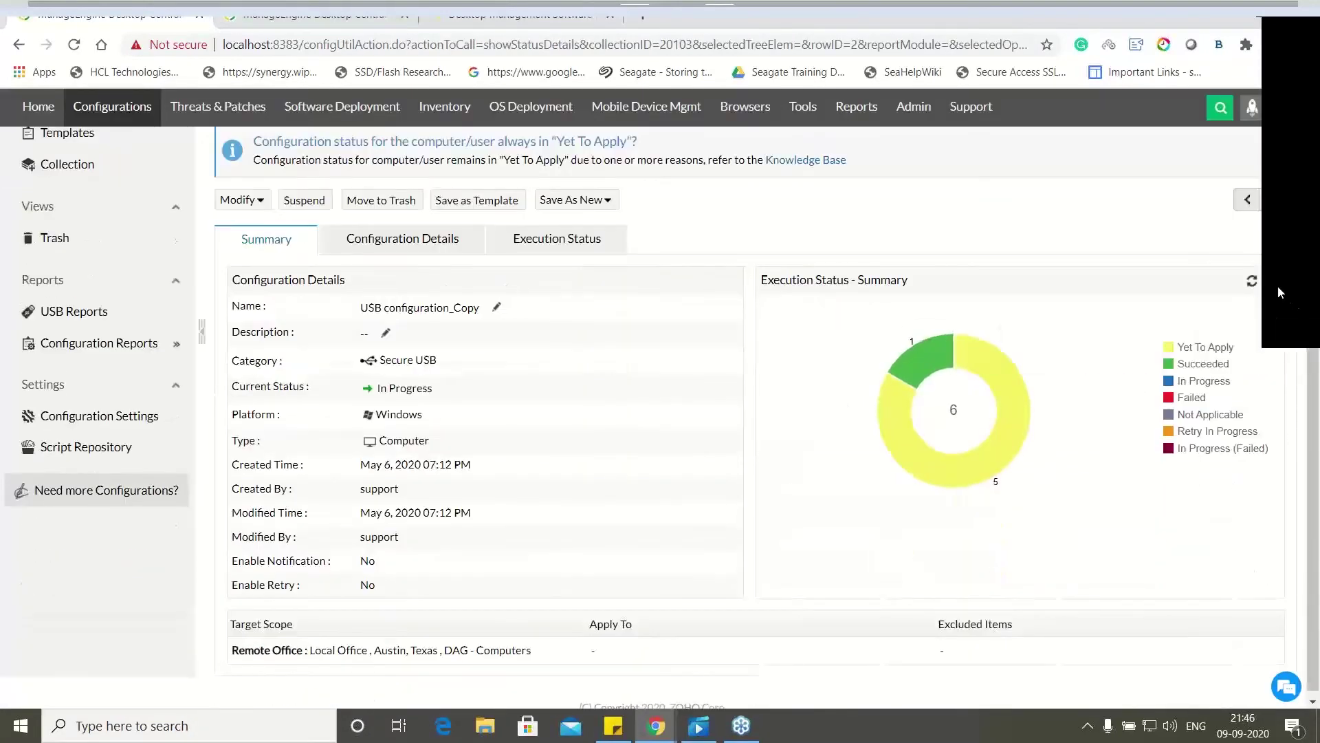
pyautogui.click(1251, 281)
pyautogui.moveTo(837, 418)
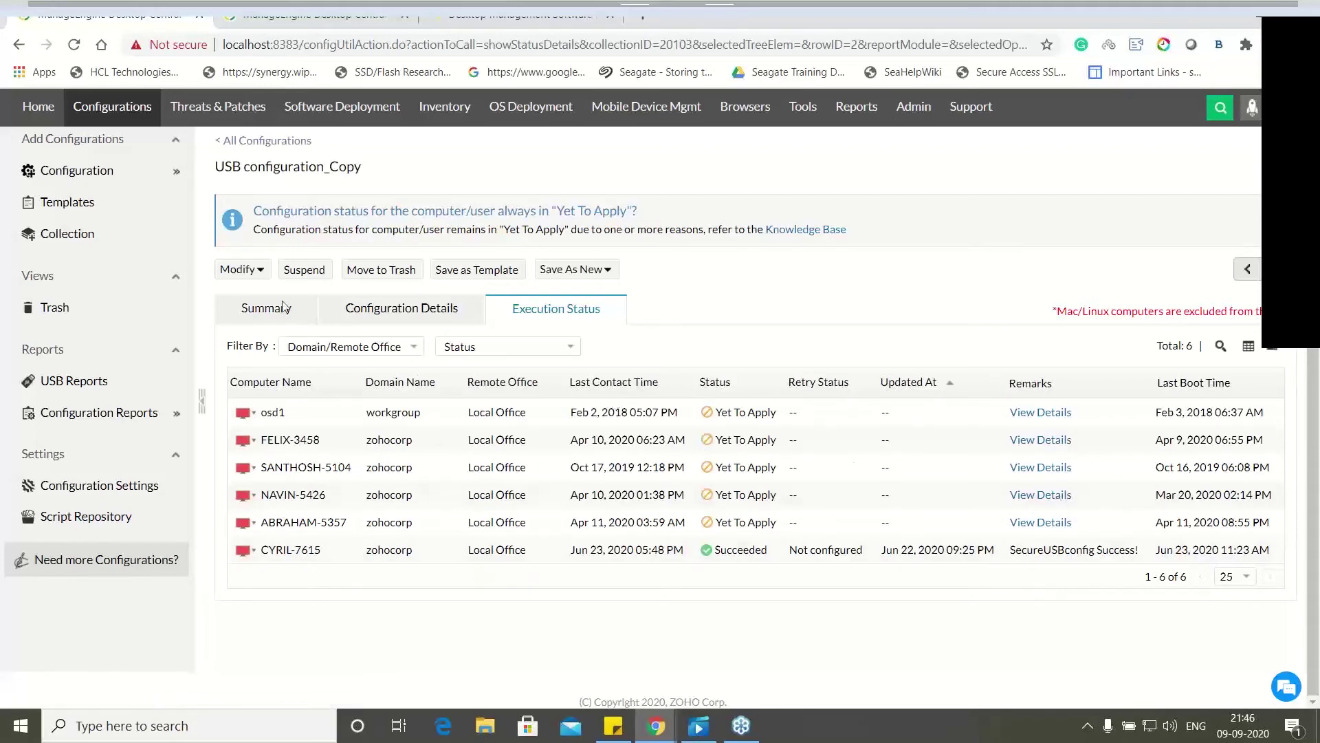
# View the modification options of USB configuration_Copy, then return to all configurations and open its available actions.
pyautogui.scroll(1, 186, 289)
pyautogui.click(236, 338)
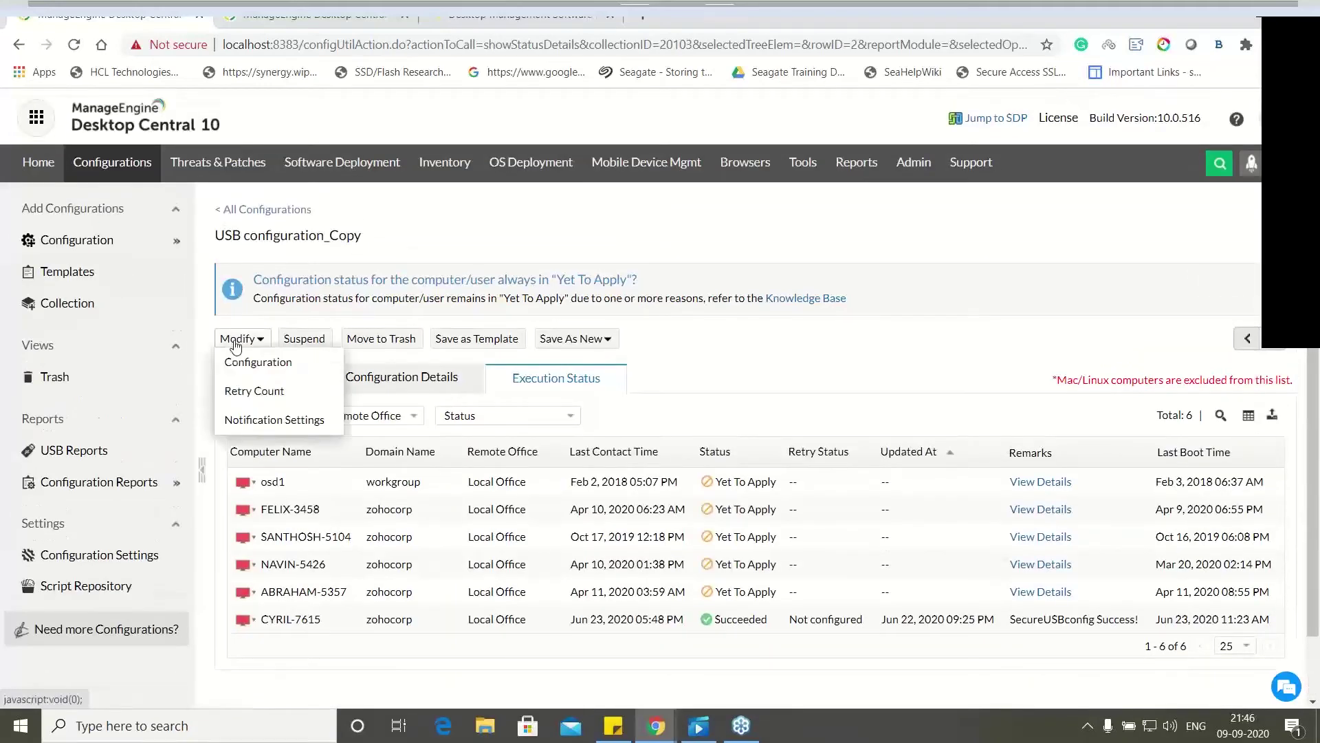
pyautogui.click(101, 167)
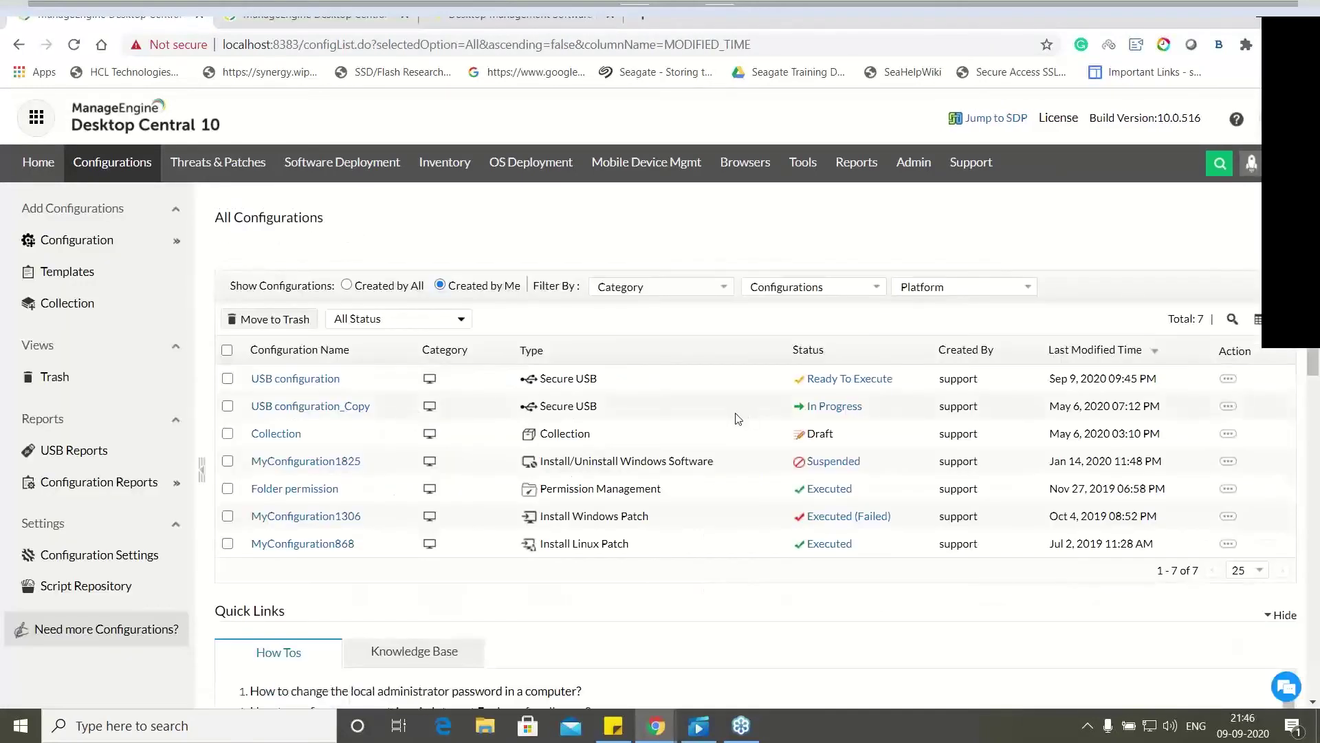
pyautogui.click(1228, 407)
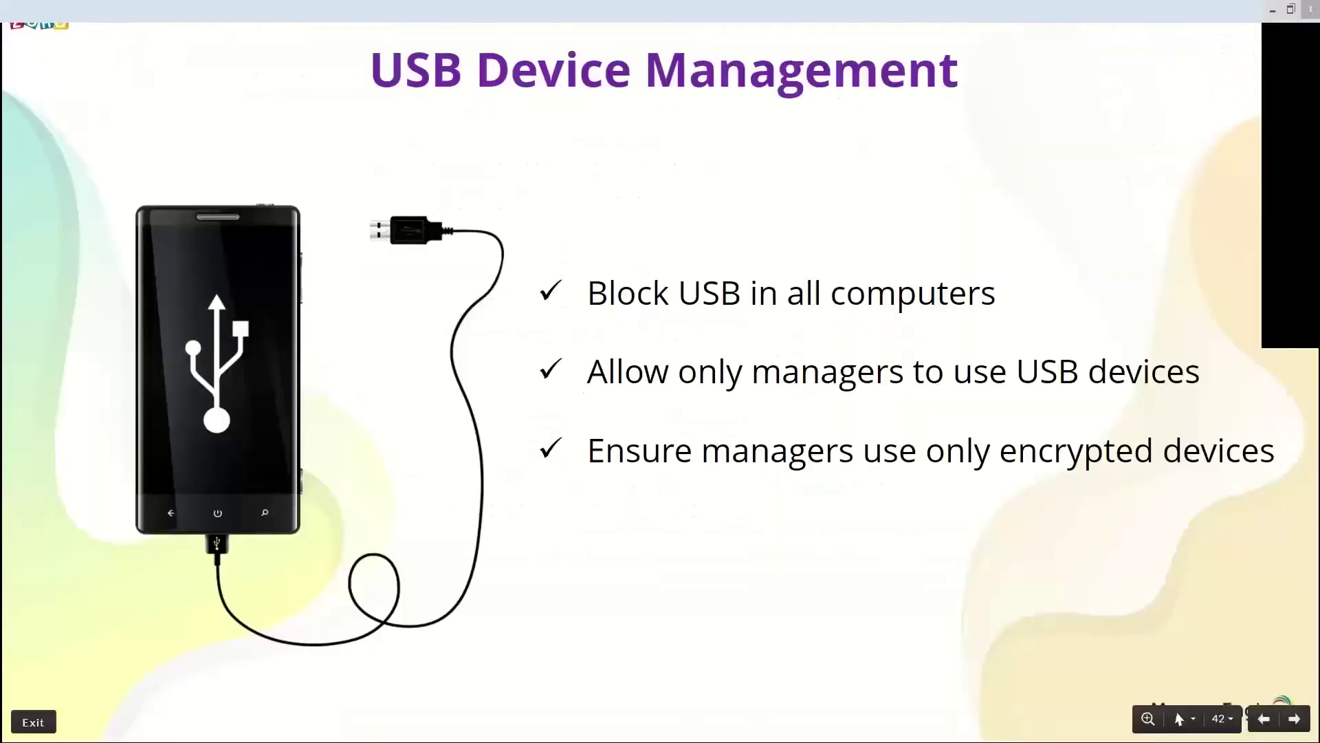
pyautogui.press('Right')
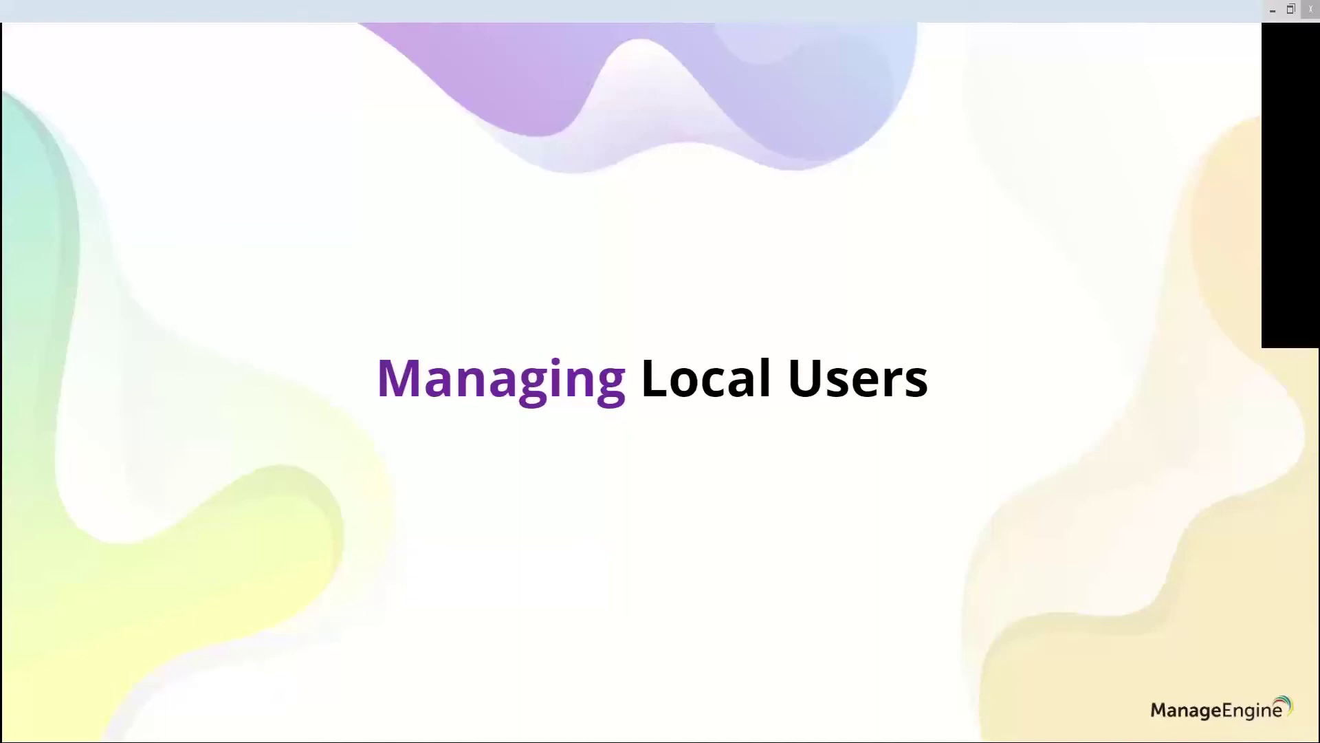
# Switch to Desktop Central in the browser and start a Windows User Management configuration for computers.
pyautogui.hotkey('alt', 'Tab')
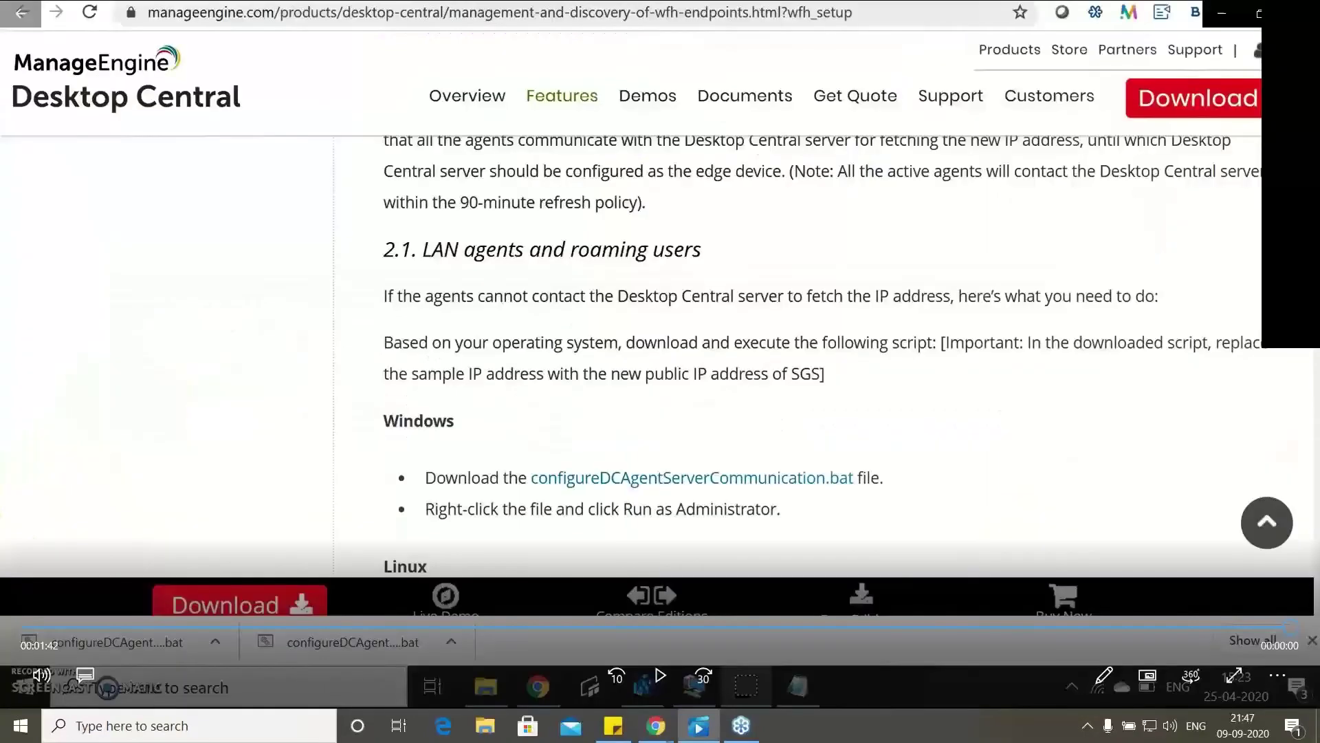
pyautogui.hotkey('alt', 'Tab')
pyautogui.press('Tab')
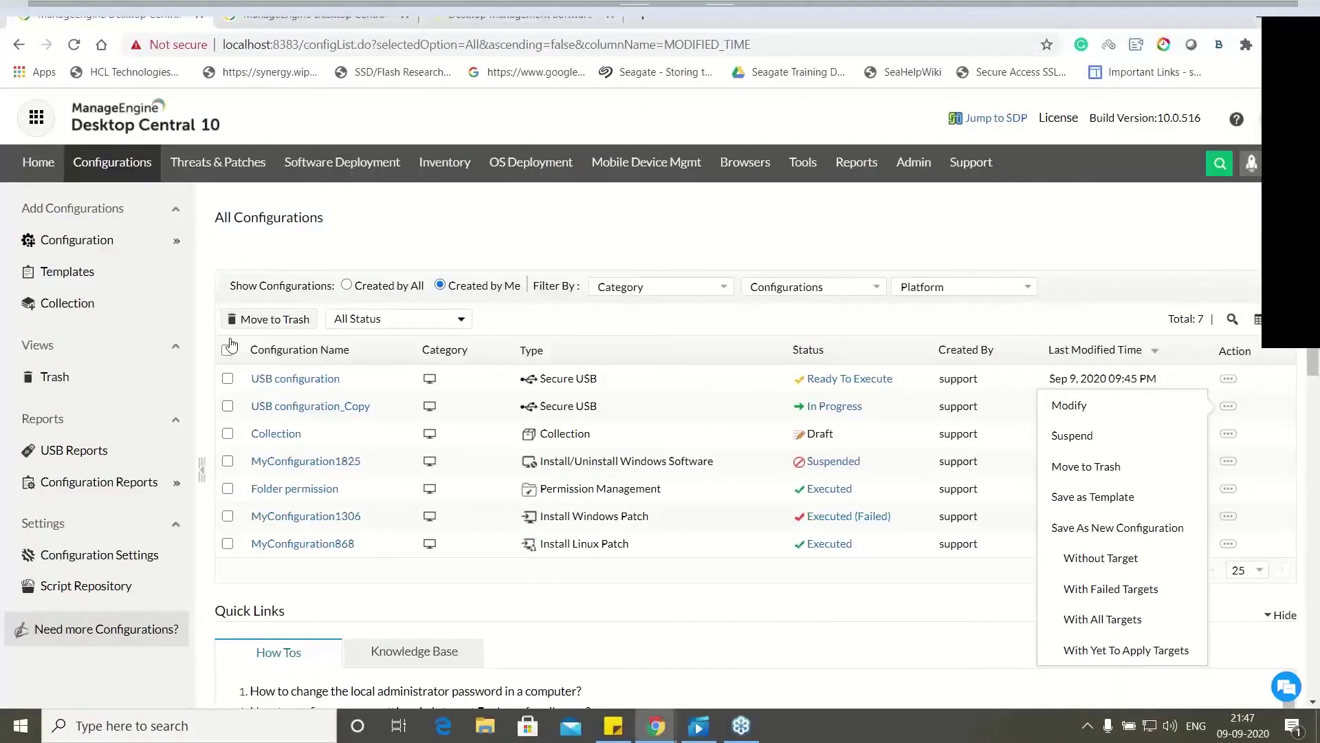
pyautogui.moveTo(183, 260)
pyautogui.click(232, 252)
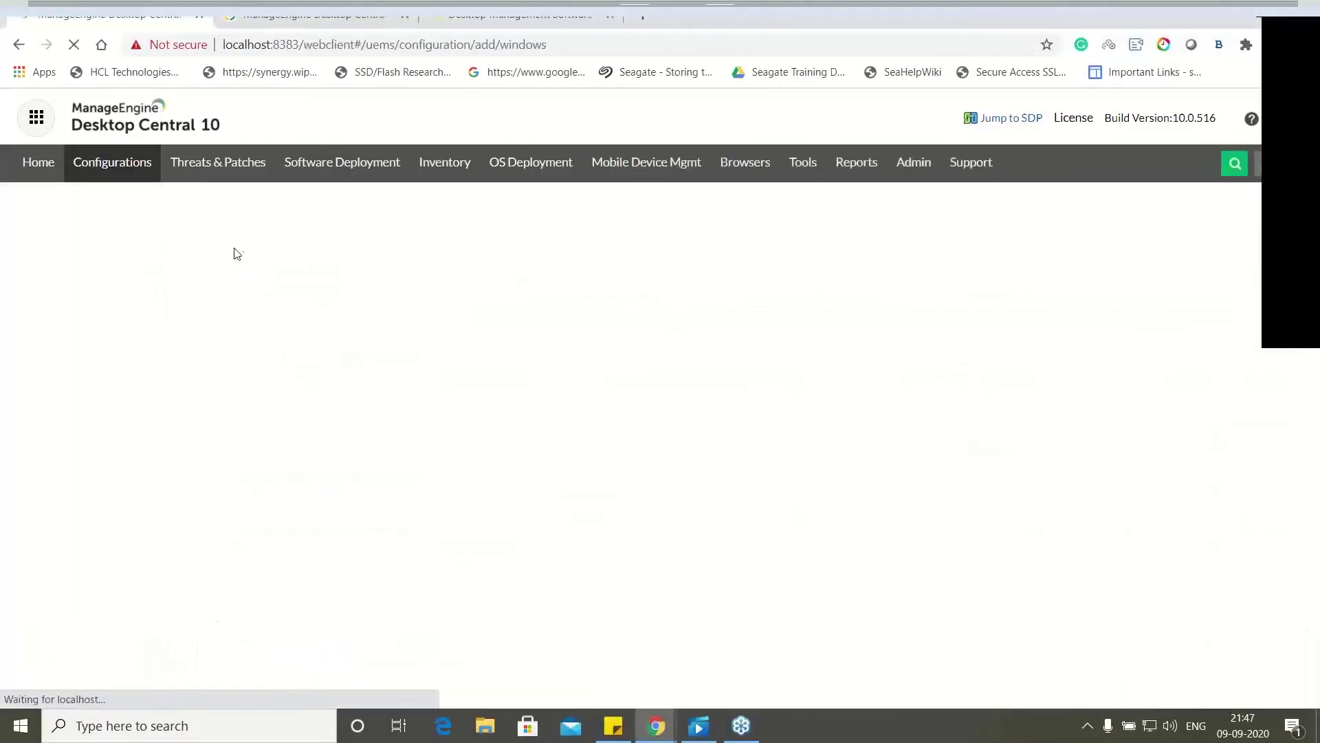
pyautogui.moveTo(837, 623)
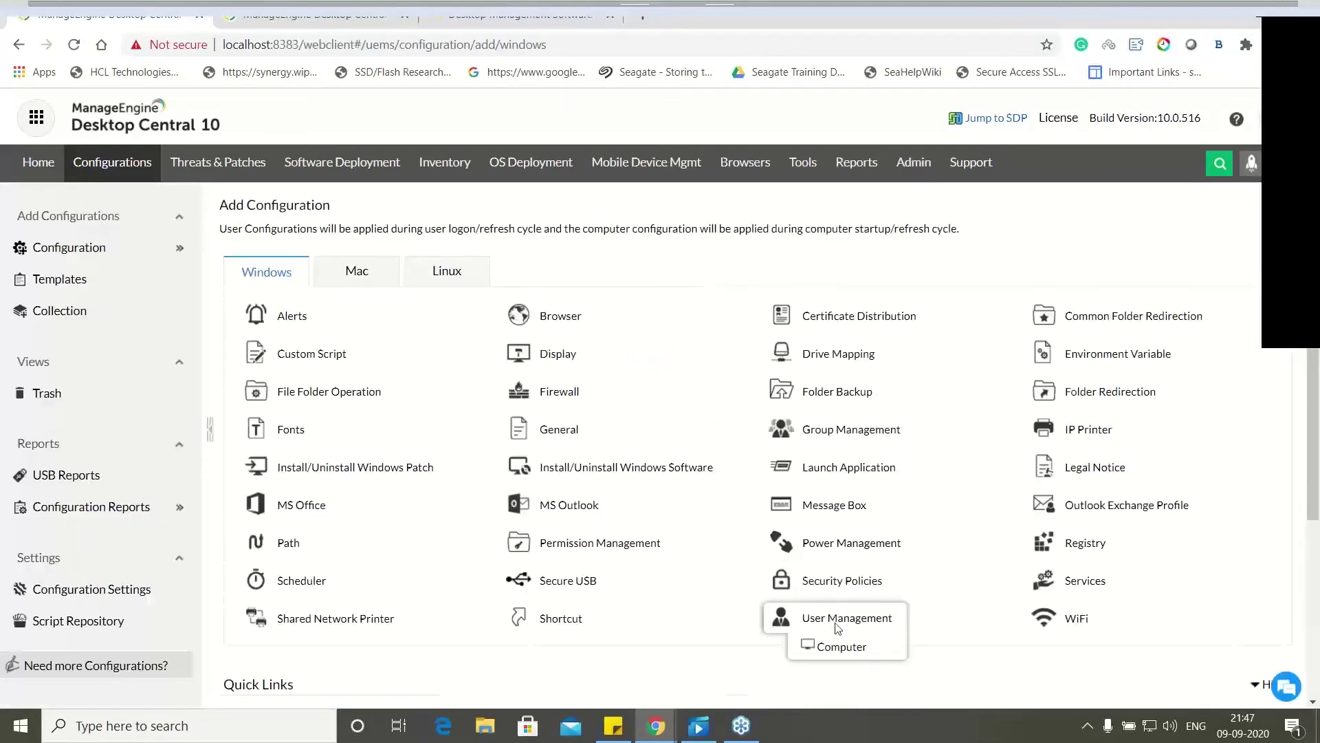
pyautogui.click(844, 650)
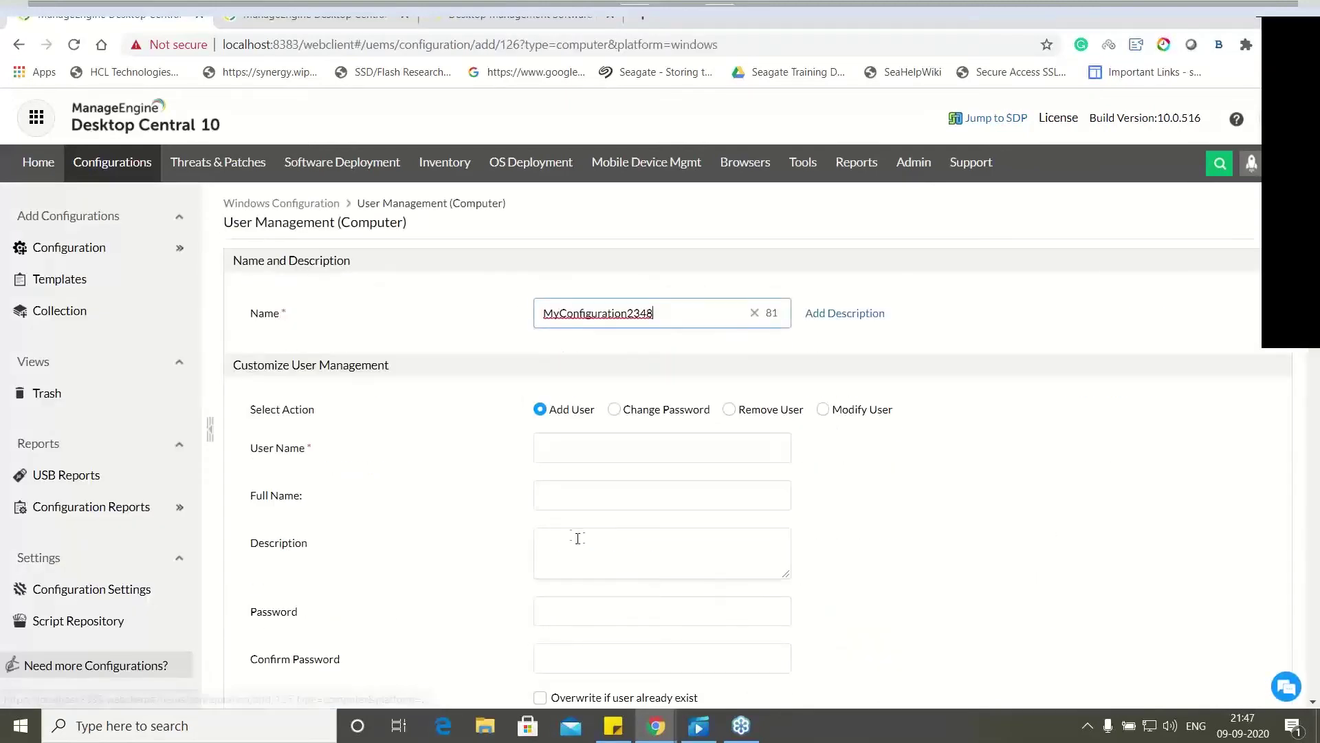
# Try the Change Password and Remove User actions of the user management configuration and view the available target offices and domains.
pyautogui.click(614, 410)
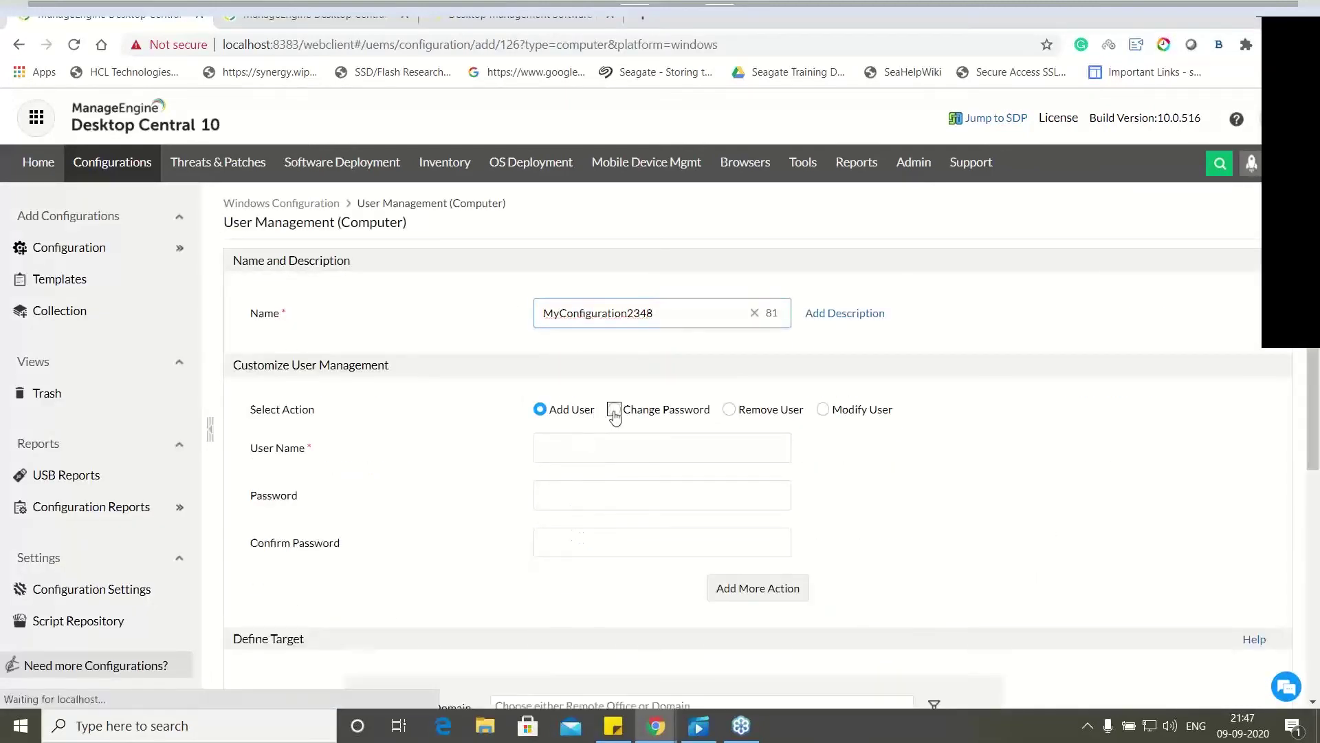
pyautogui.click(729, 410)
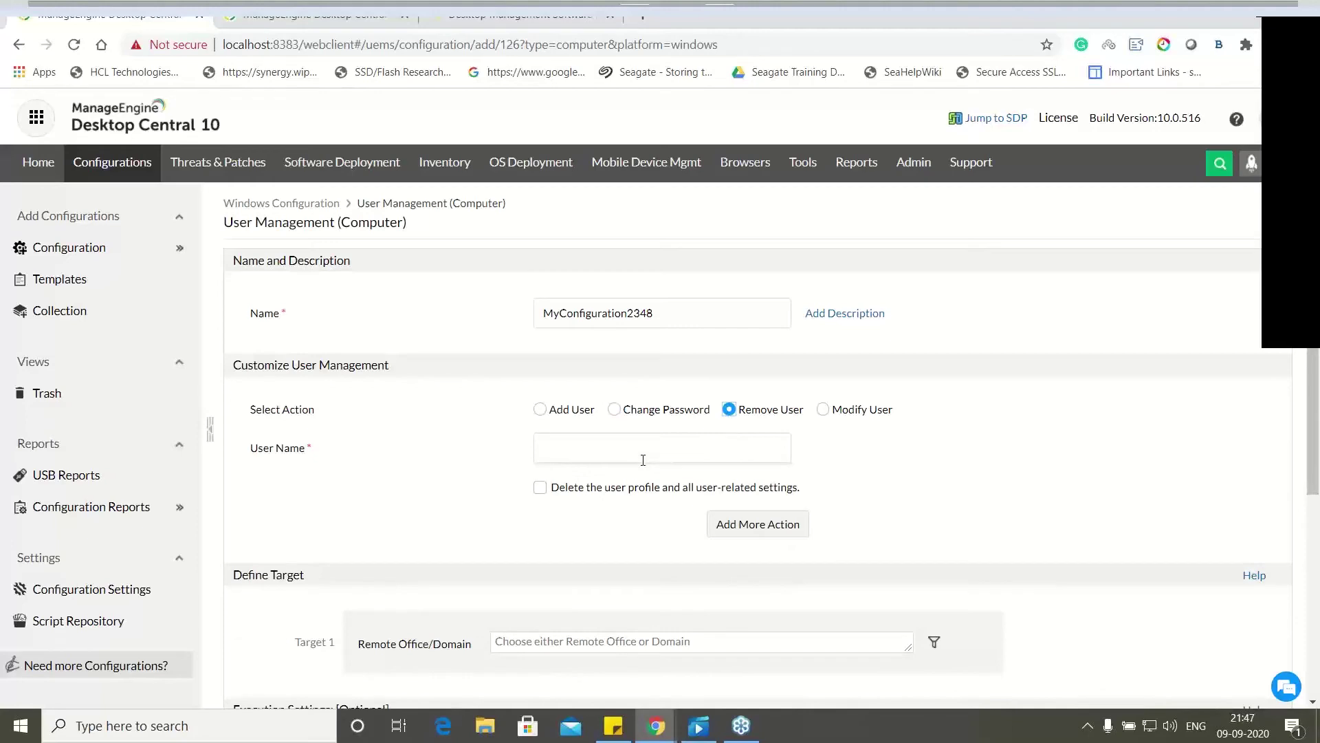
pyautogui.scroll(-3, 643, 460)
pyautogui.click(639, 473)
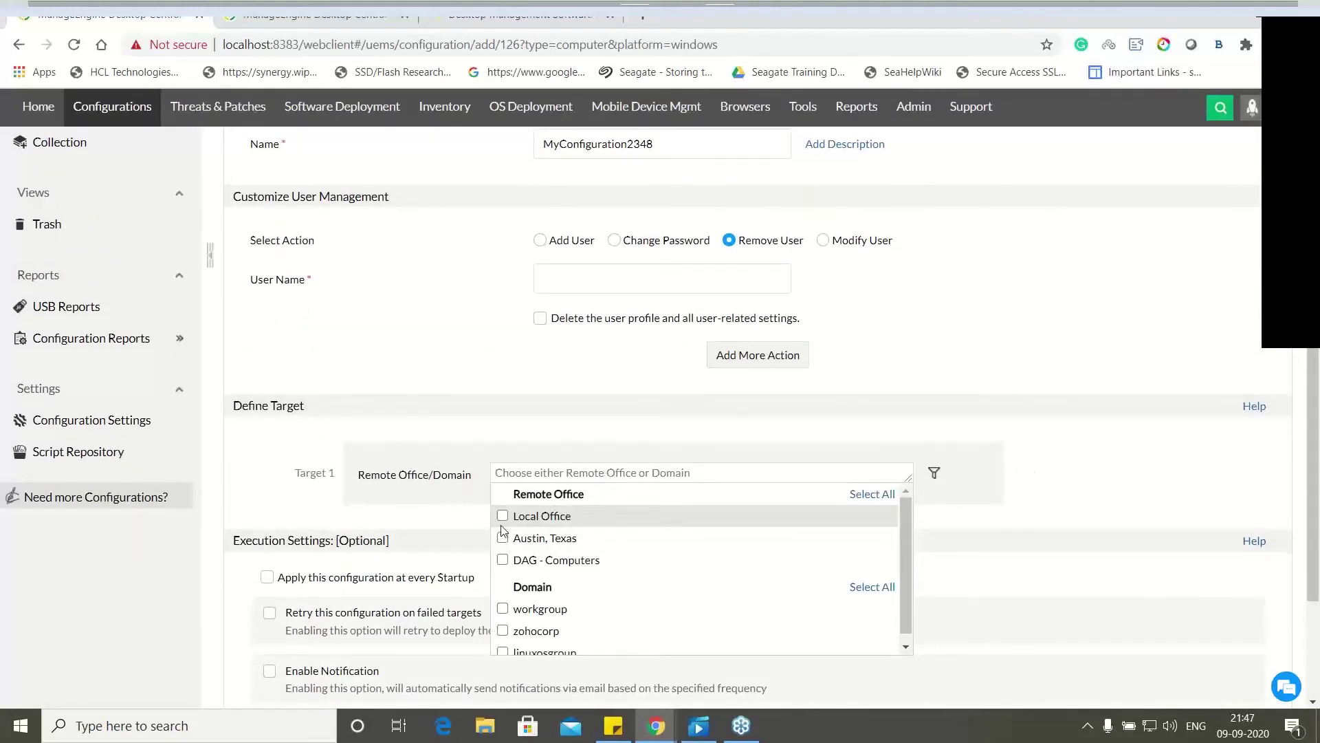
pyautogui.click(479, 370)
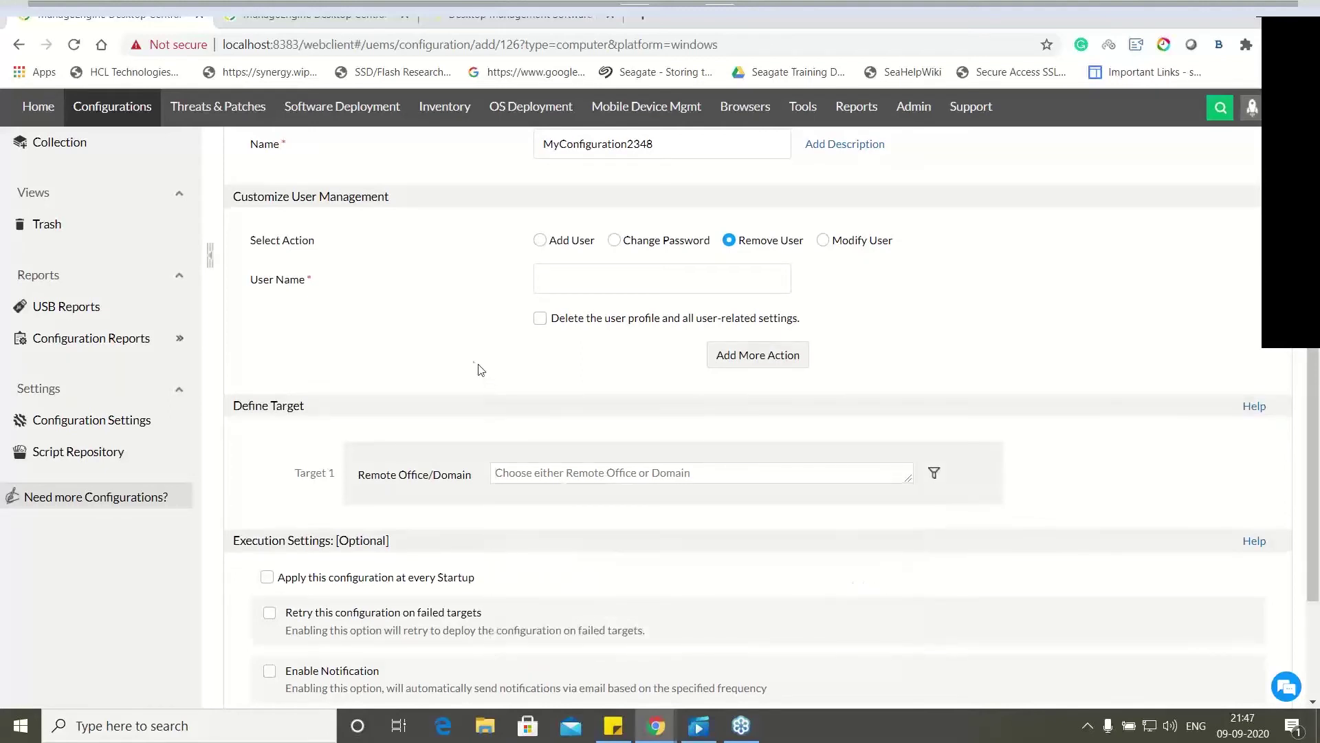
pyautogui.scroll(2, 454, 391)
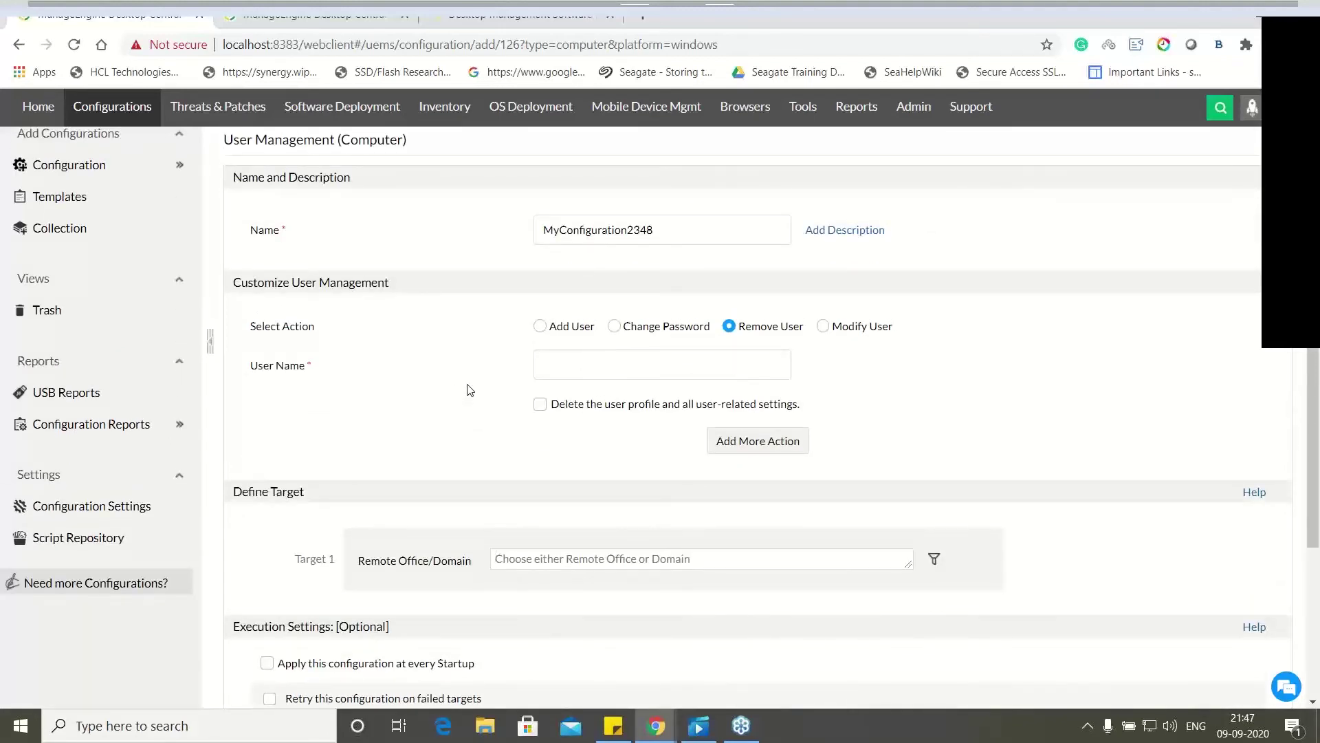
# Advance the presentation to the slide on baseline configurations as Collections and return to Desktop Central.
pyautogui.hotkey('alt', 'Tab')
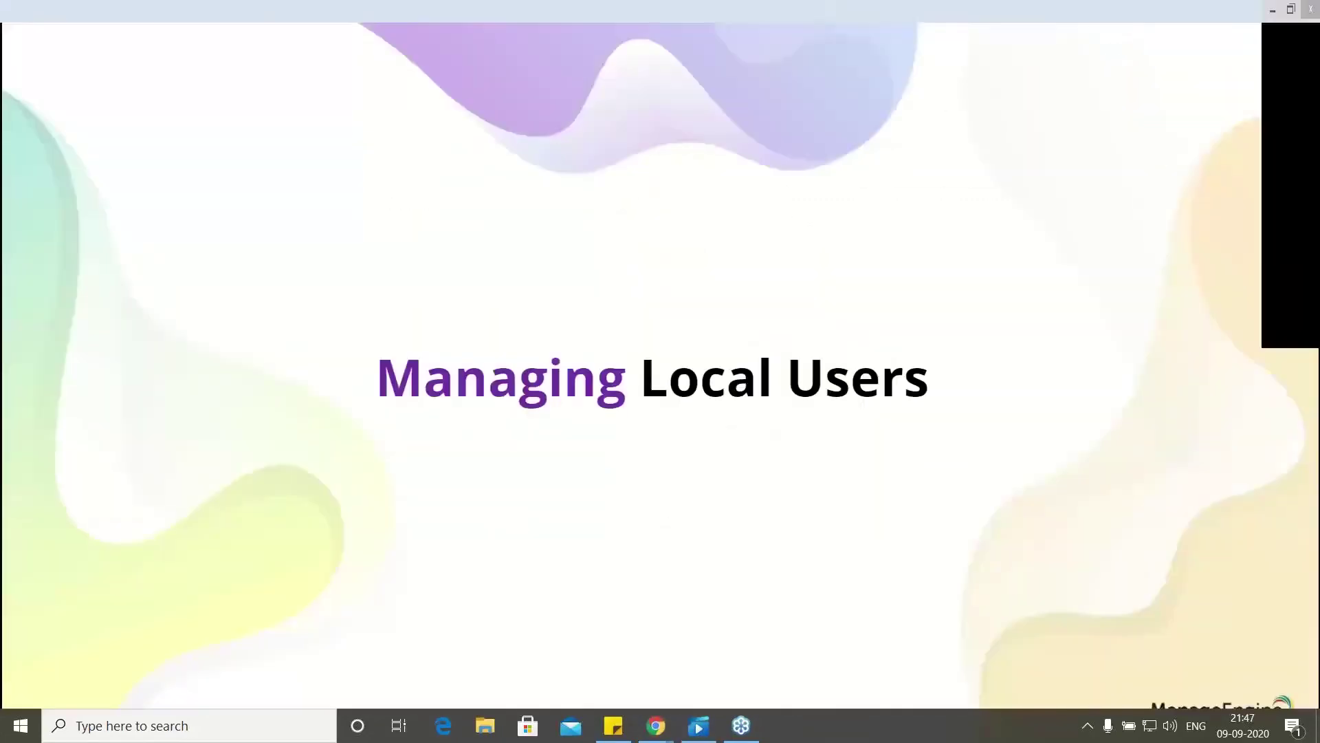
pyautogui.press('Right')
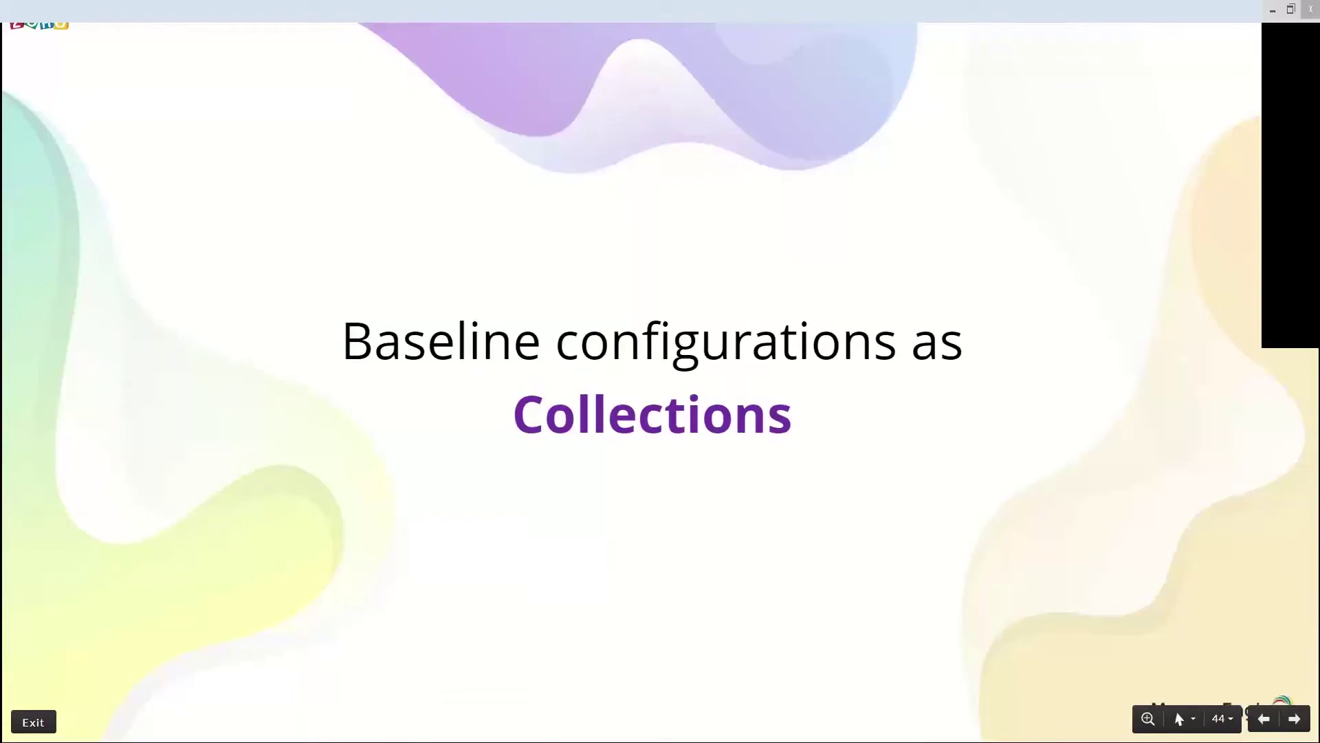
pyautogui.hotkey('alt', 'Tab')
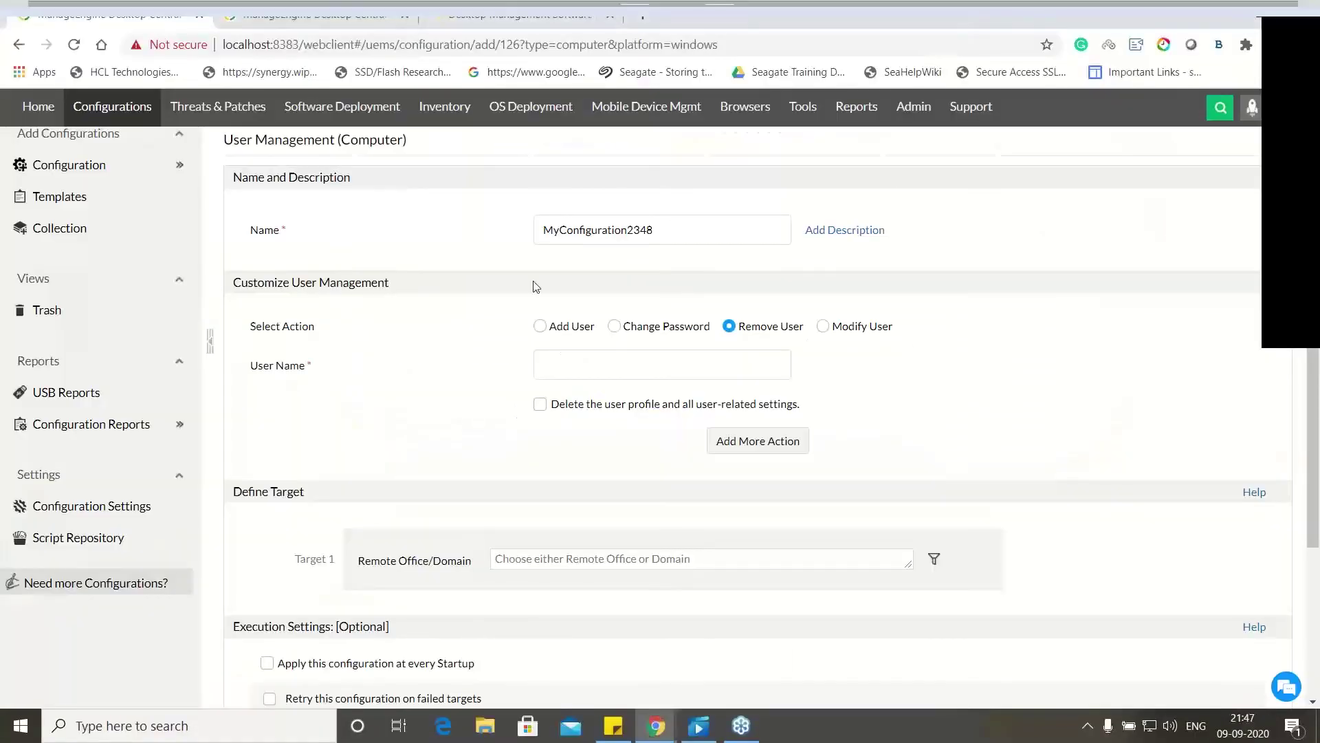
# Start a new computer collection and review the configurations that can be added to it.
pyautogui.scroll(2, 535, 284)
pyautogui.click(121, 316)
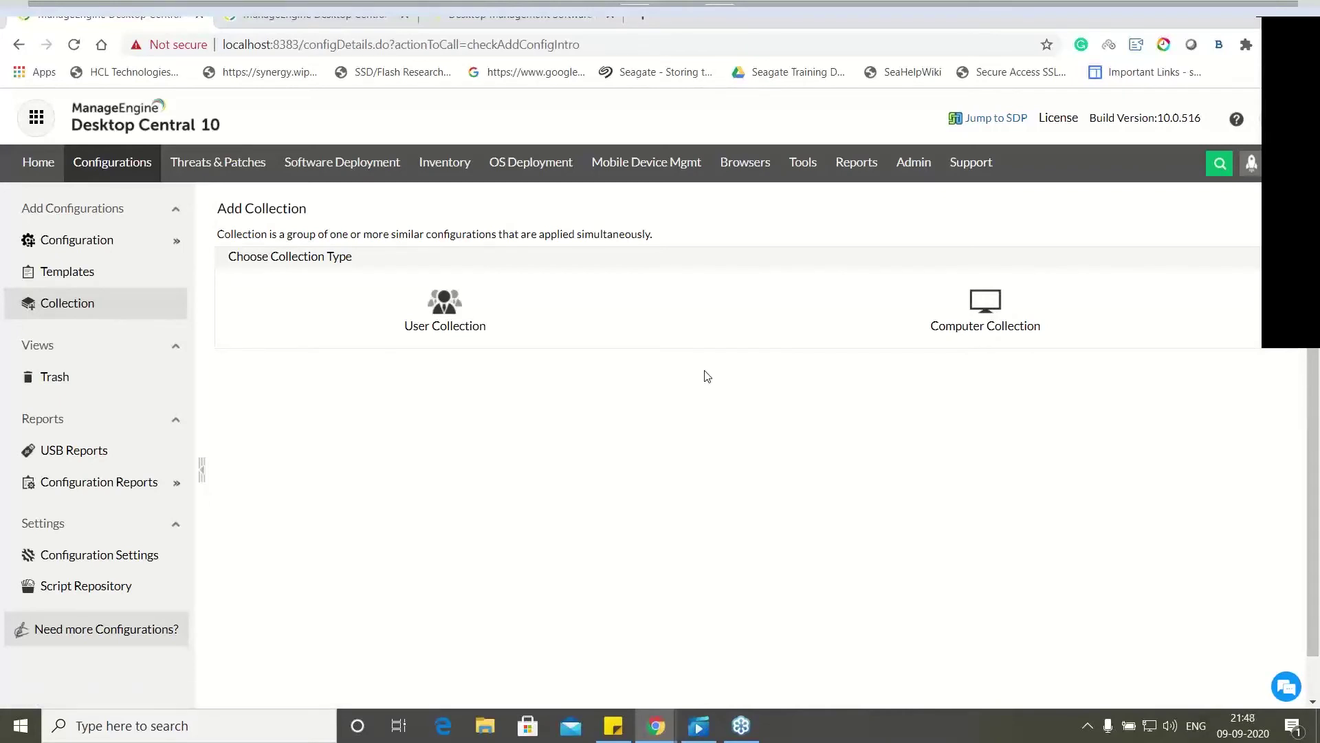
pyautogui.click(998, 321)
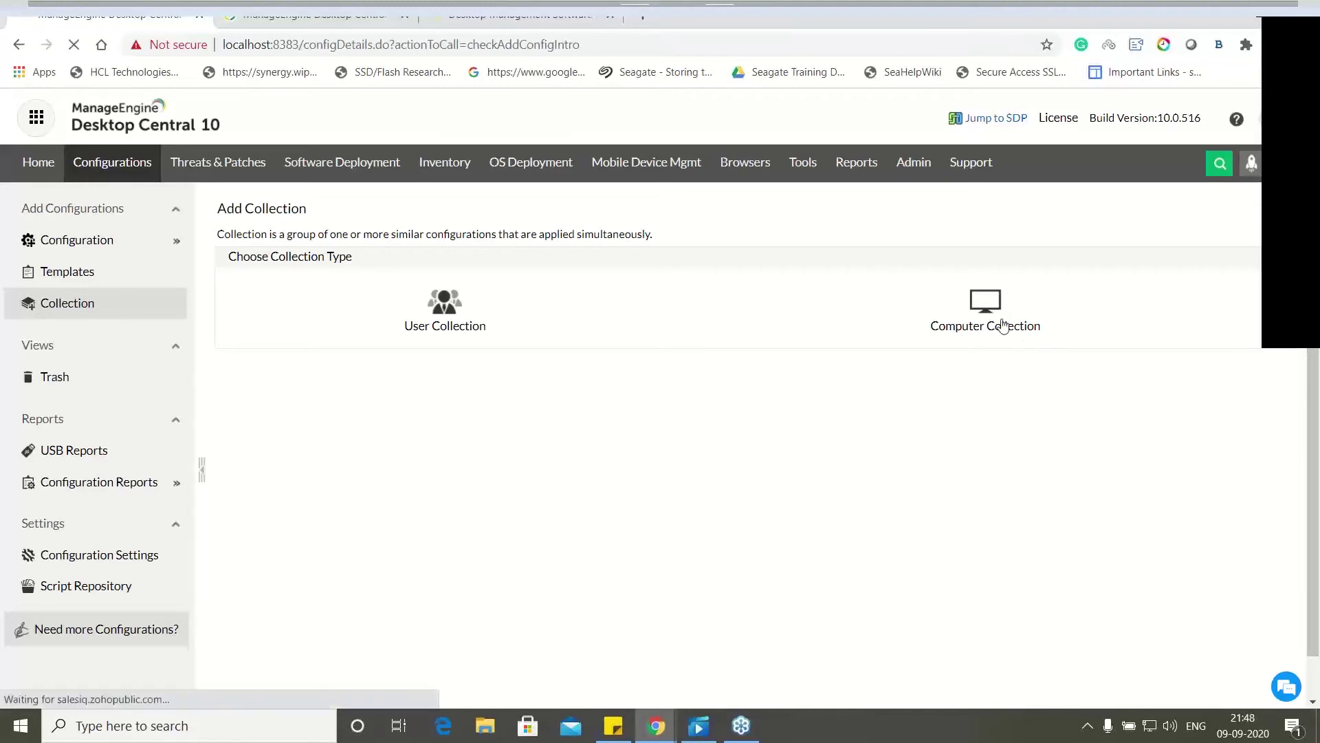
pyautogui.scroll(-1, 412, 447)
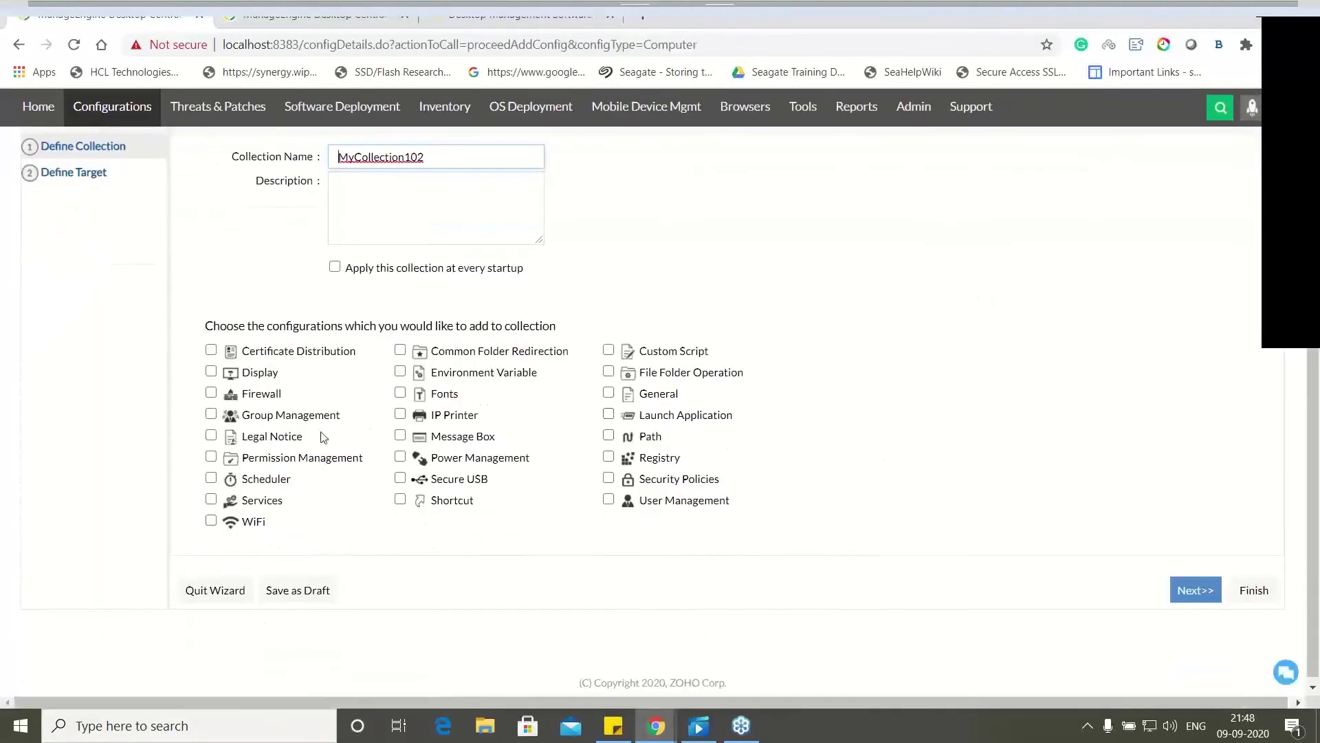
pyautogui.scroll(1, 356, 471)
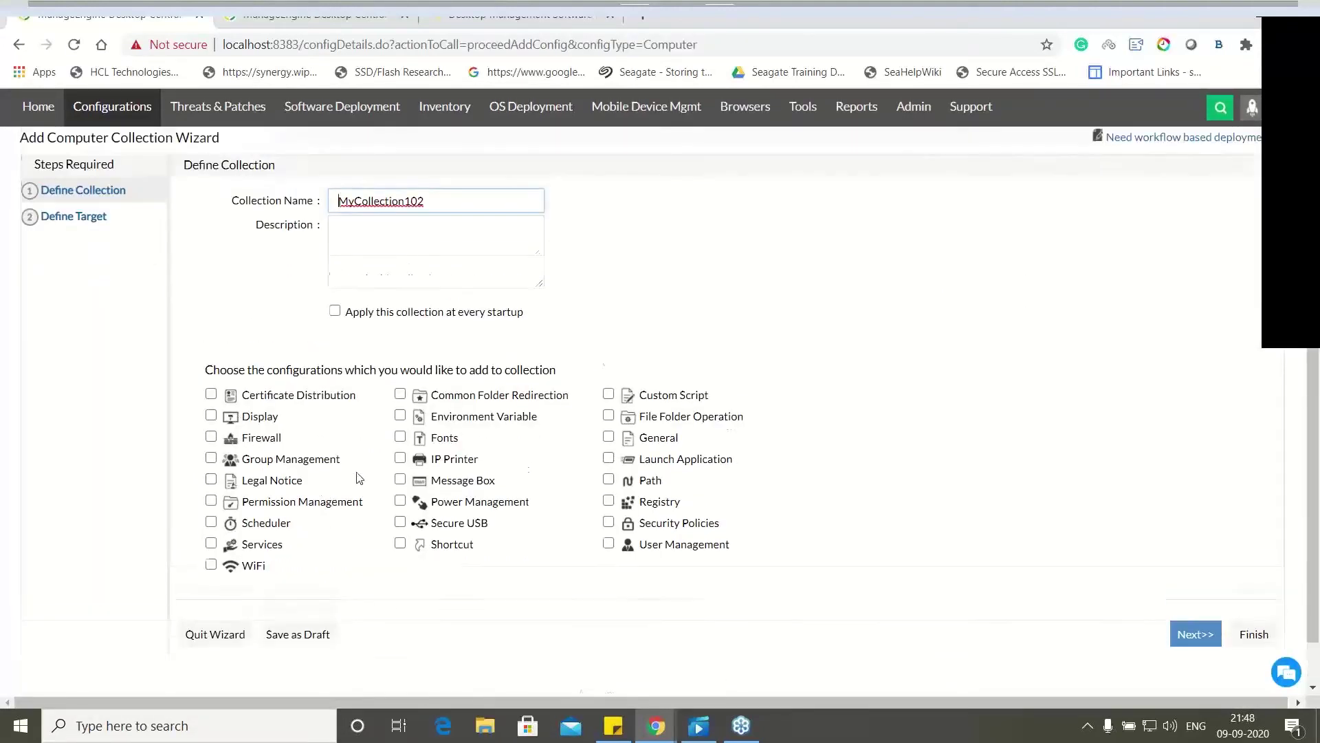
# Return to all configurations and open the draft named Collection for modification.
pyautogui.click(104, 124)
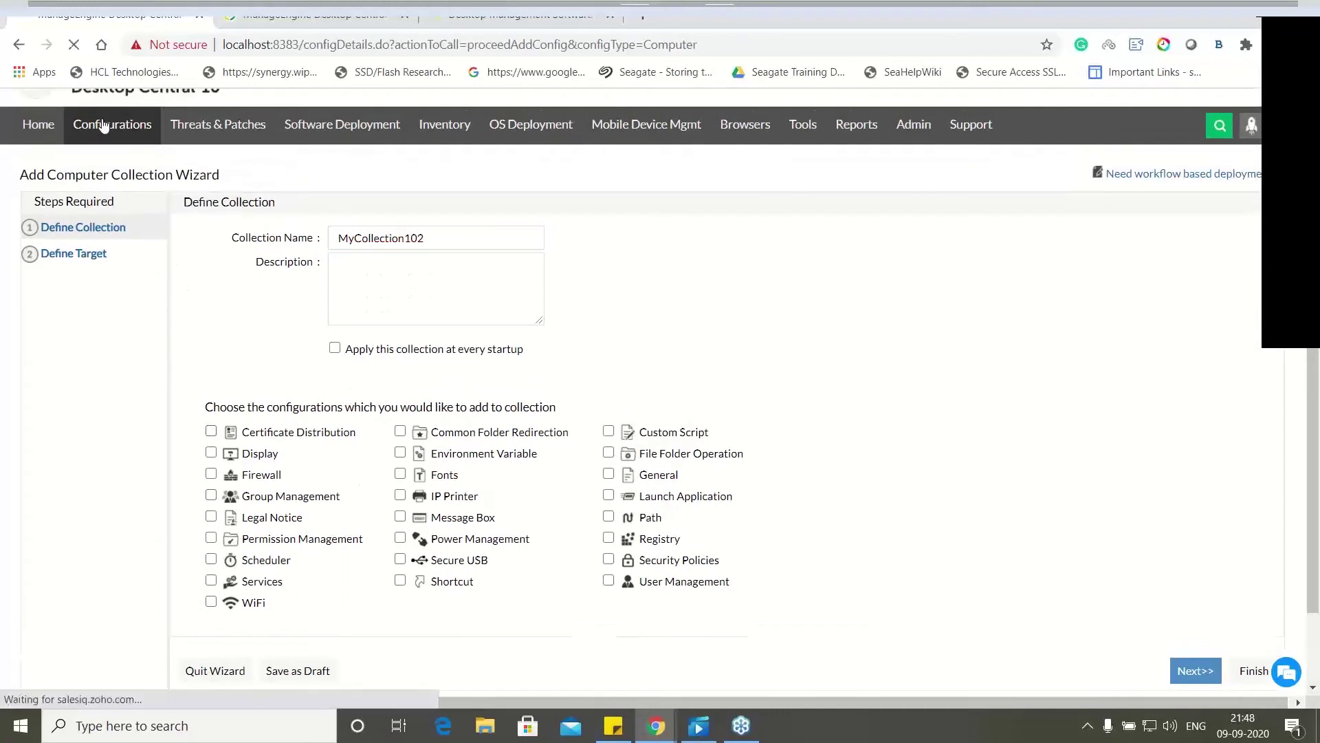
pyautogui.moveTo(110, 240)
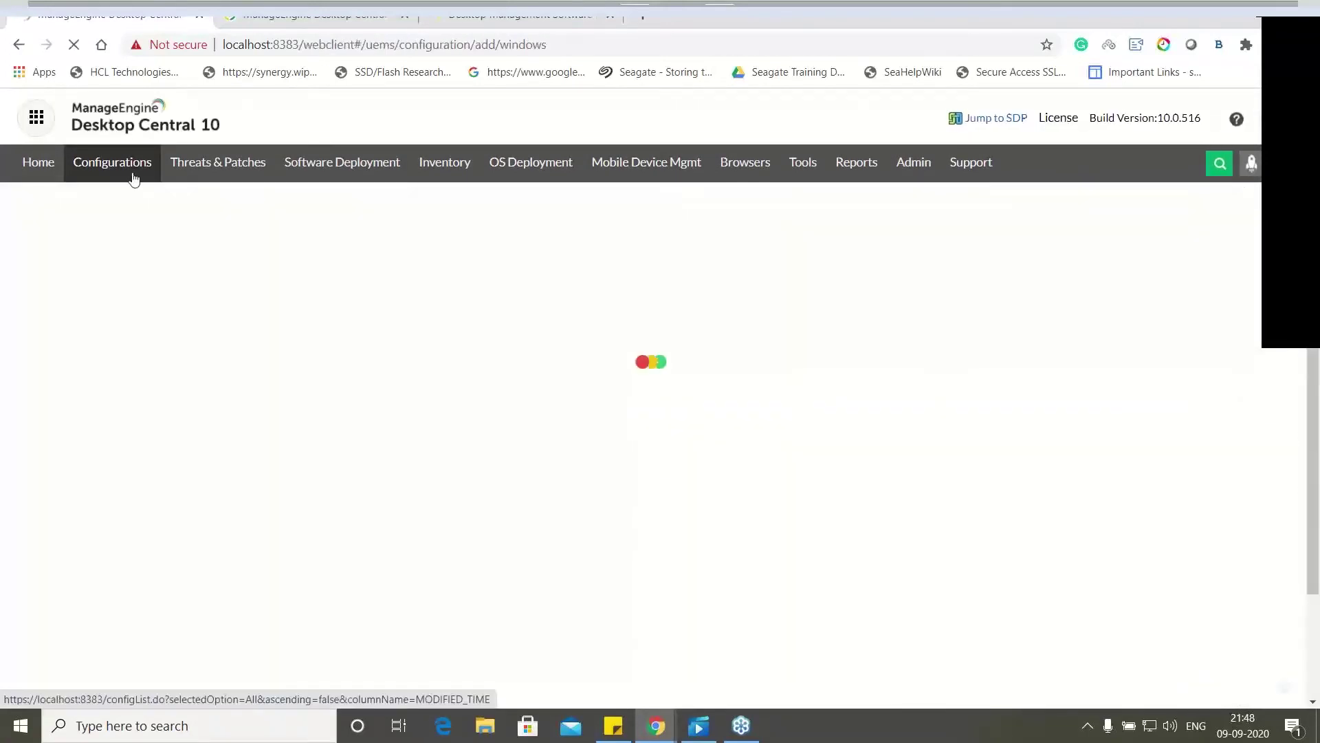
pyautogui.click(132, 176)
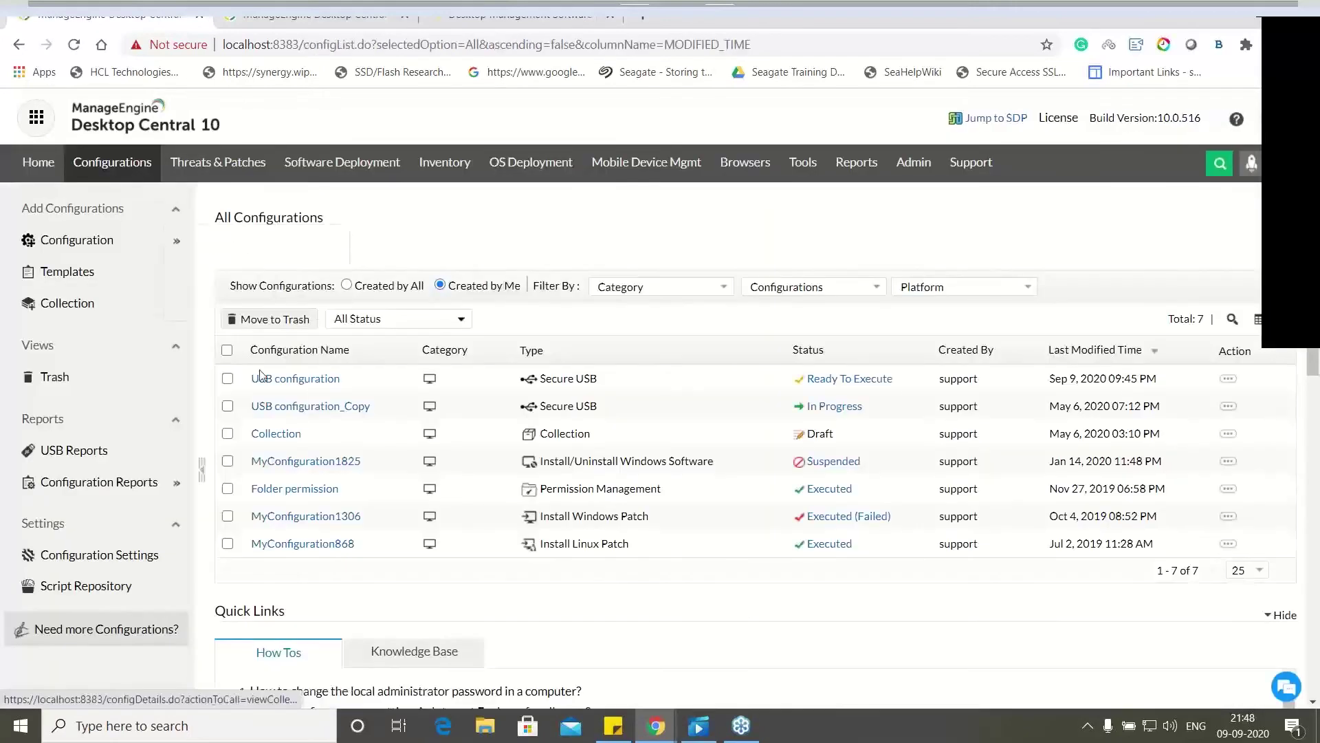
pyautogui.moveTo(301, 434); pyautogui.dragTo(250, 433)
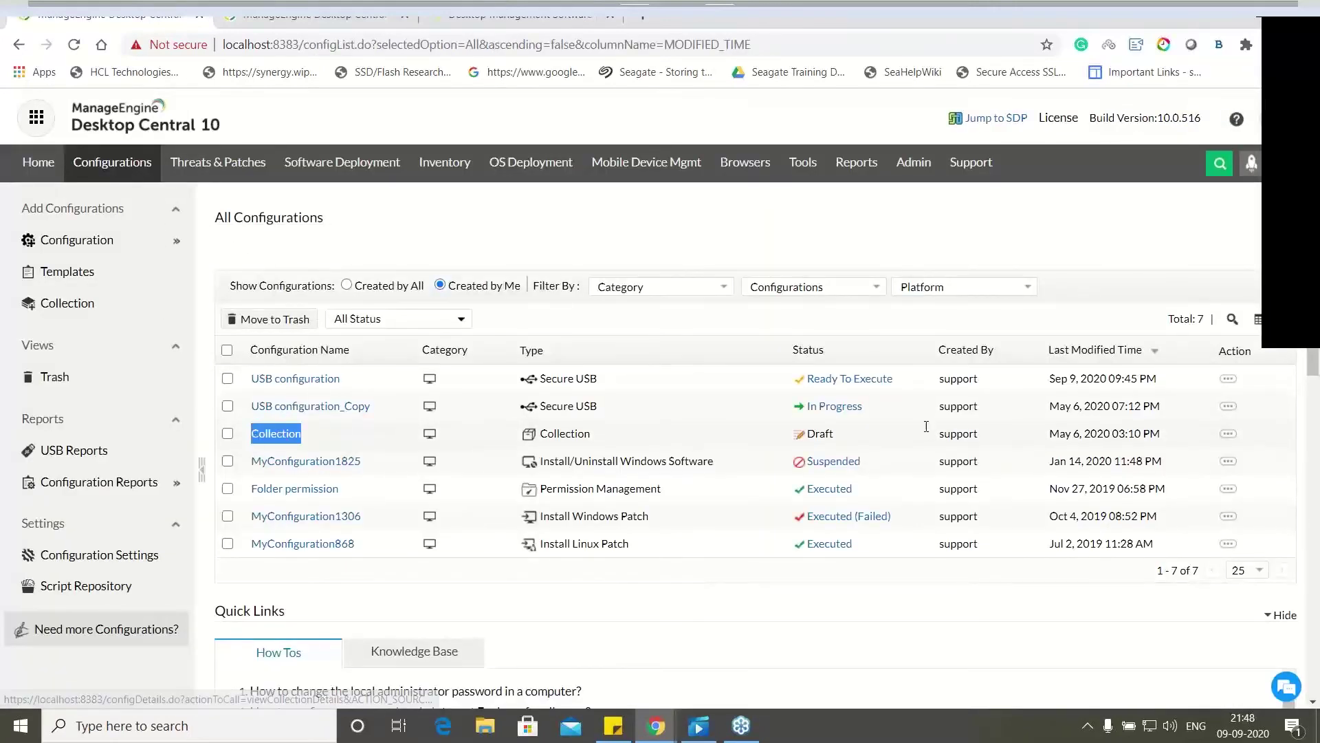
pyautogui.click(1225, 436)
pyautogui.click(1159, 434)
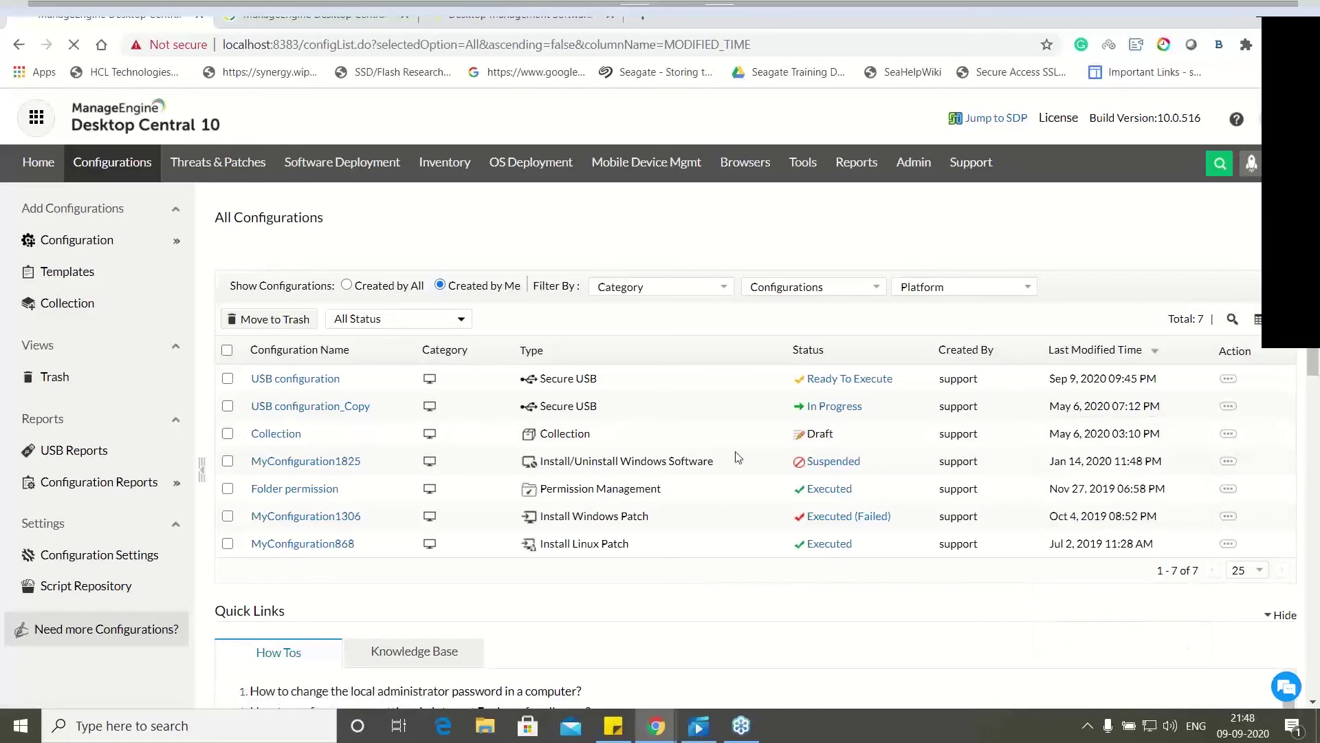
# Review the collection's included configurations along with its Secure USB and Permission Management settings, proceeding to Certificate Distribution.
pyautogui.scroll(-3, 550, 447)
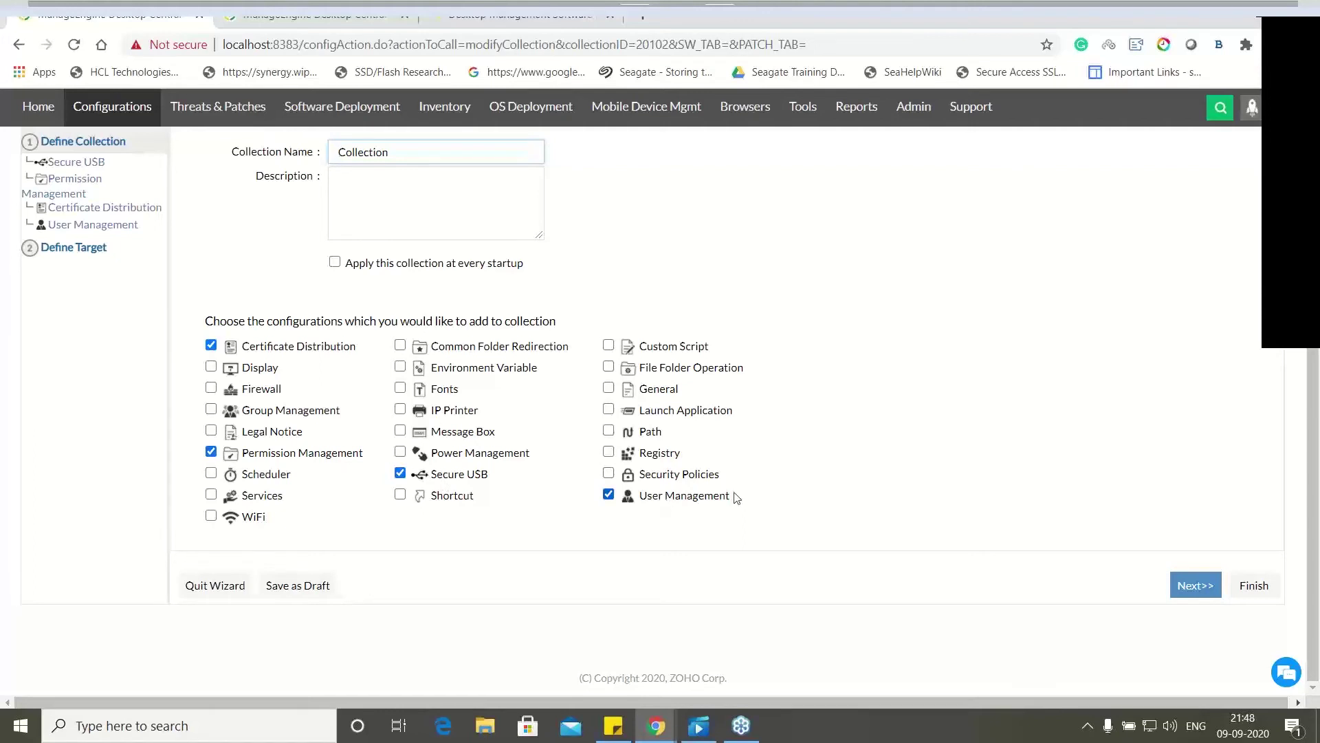
pyautogui.click(1183, 585)
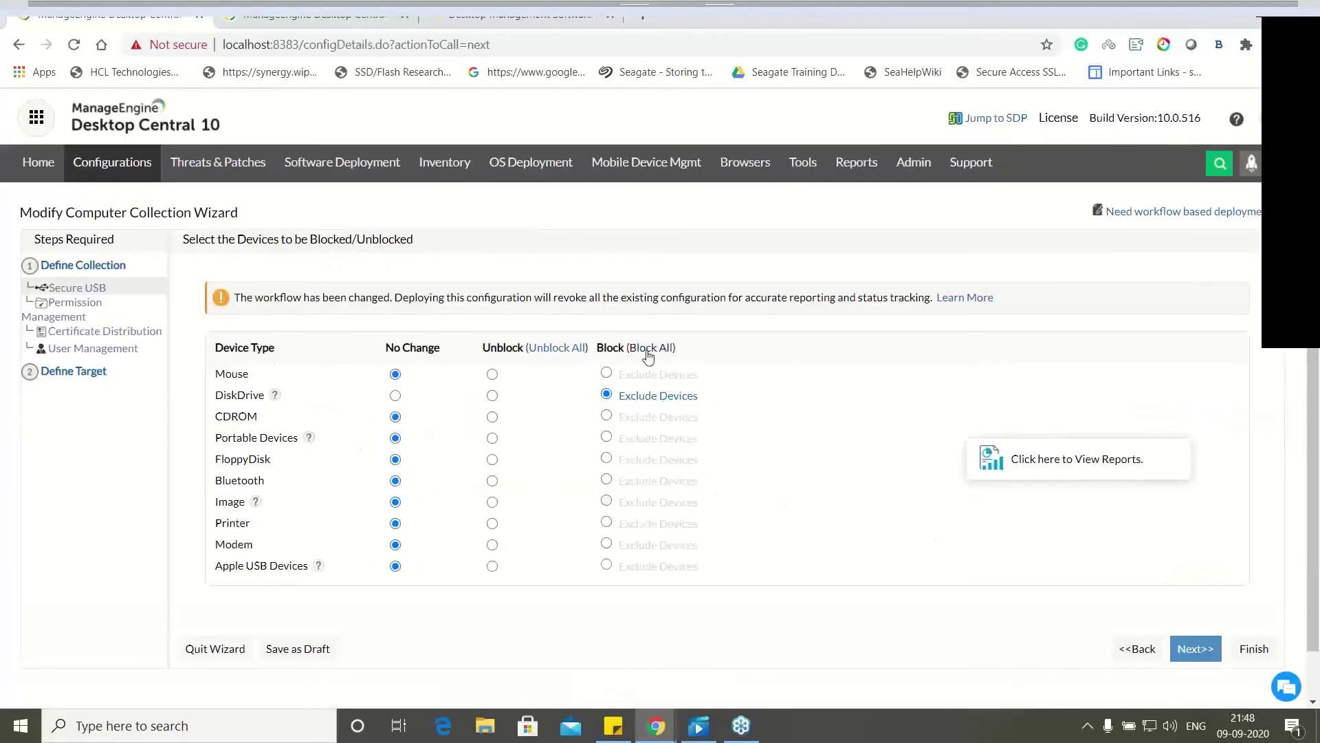
pyautogui.click(1184, 649)
pyautogui.scroll(-1, 655, 441)
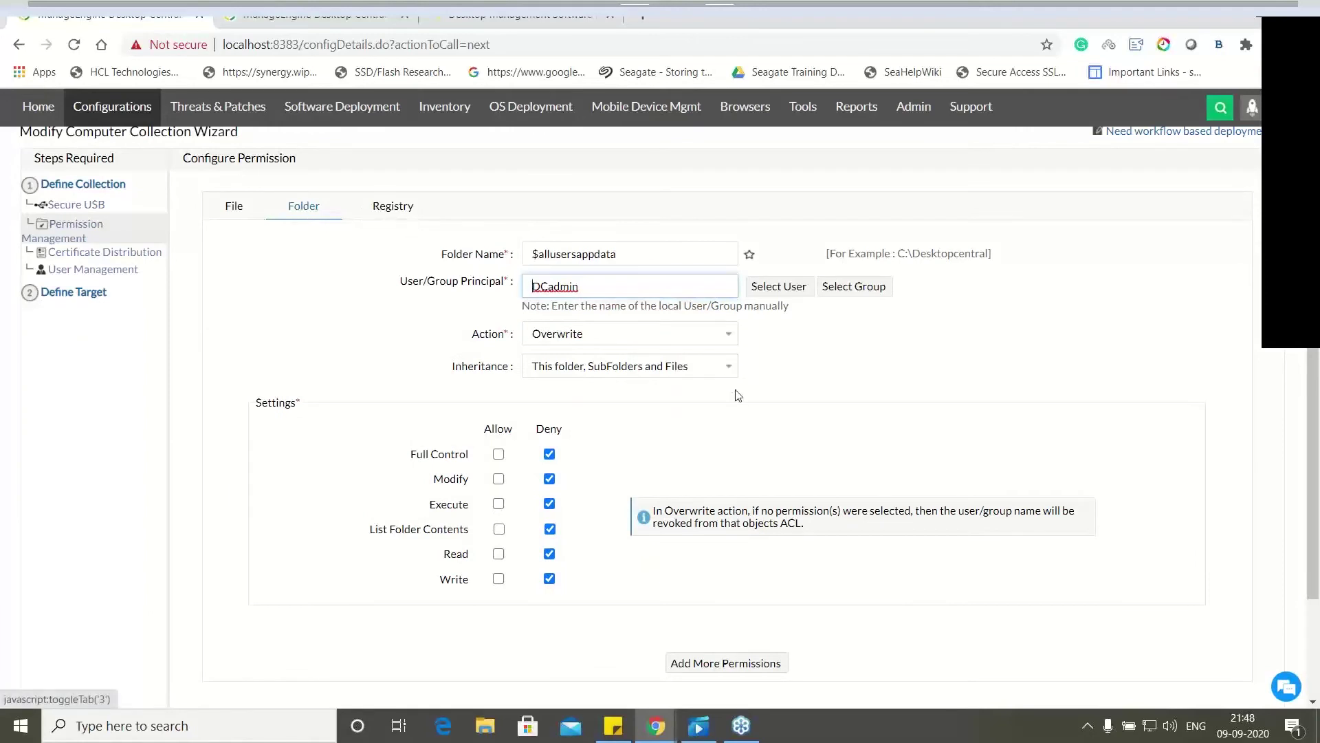
pyautogui.scroll(-1, 740, 395)
pyautogui.click(1195, 651)
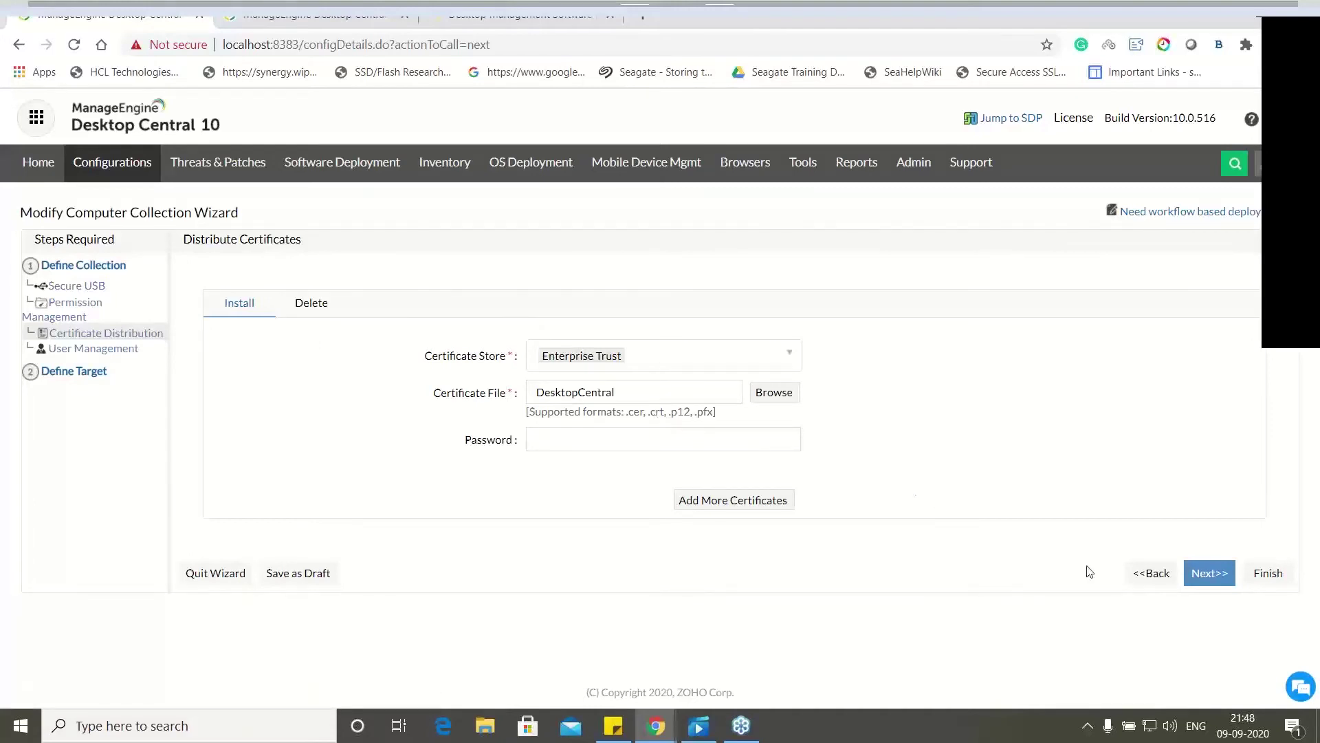
# Proceed through the collection's User Management settings to its Define Target page and review both.
pyautogui.click(1210, 576)
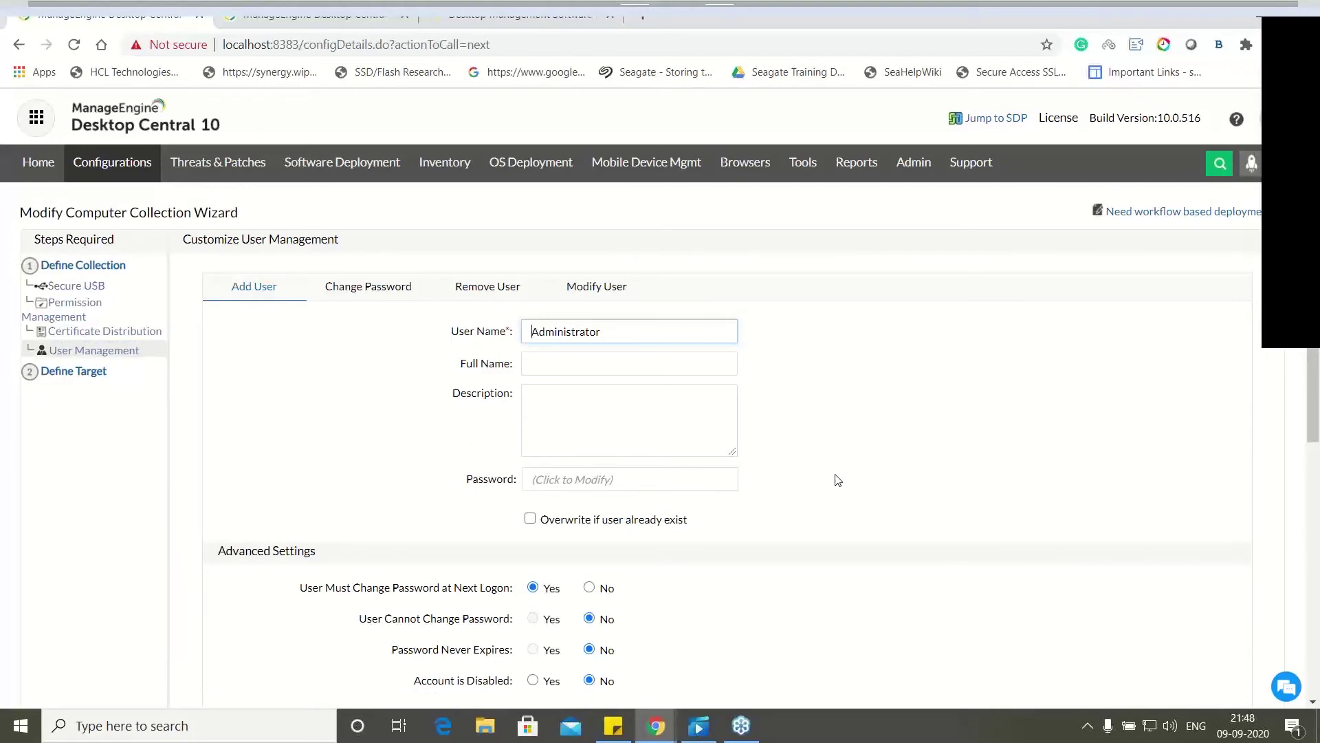
pyautogui.scroll(-4, 835, 478)
pyautogui.scroll(4, 835, 477)
pyautogui.scroll(-6, 834, 489)
pyautogui.click(1193, 599)
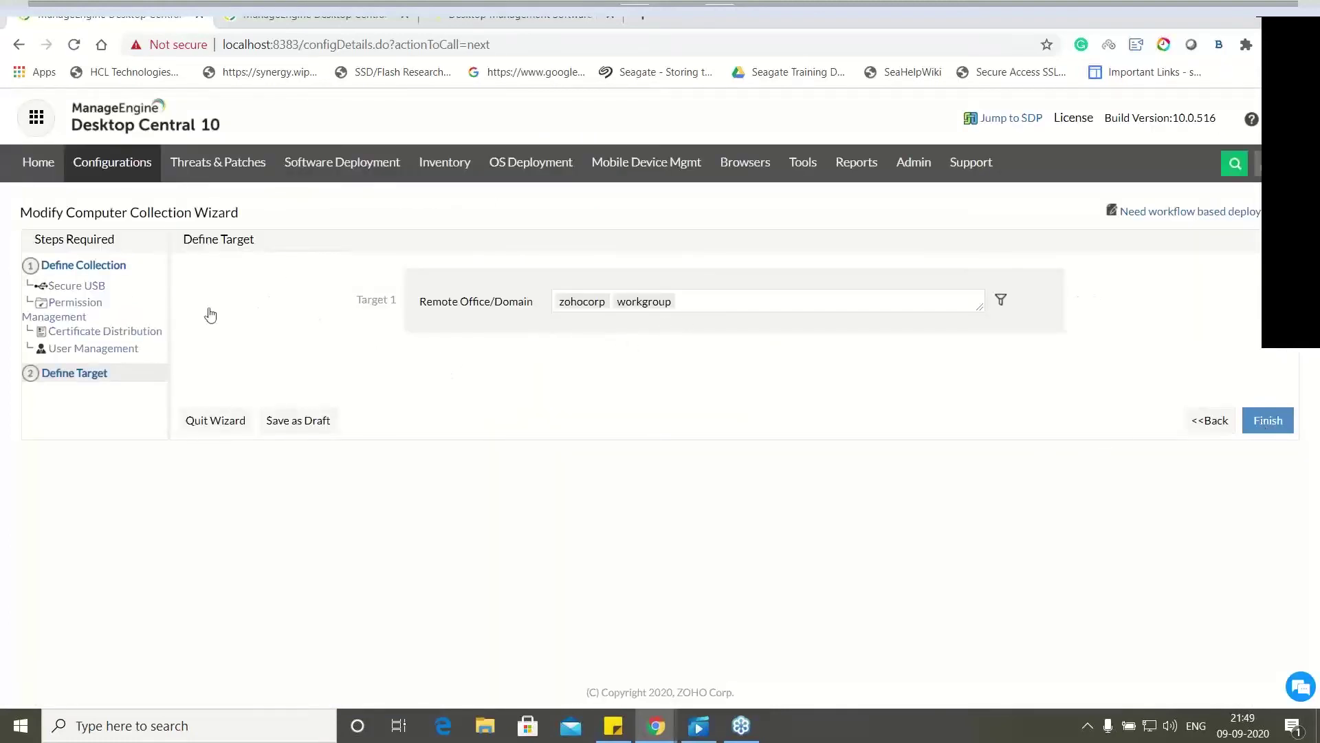
pyautogui.click(85, 365)
# Advance the presentation to the slide on configuring templates to secure desktops and return to Desktop Central.
pyautogui.hotkey('alt', 'Tab')
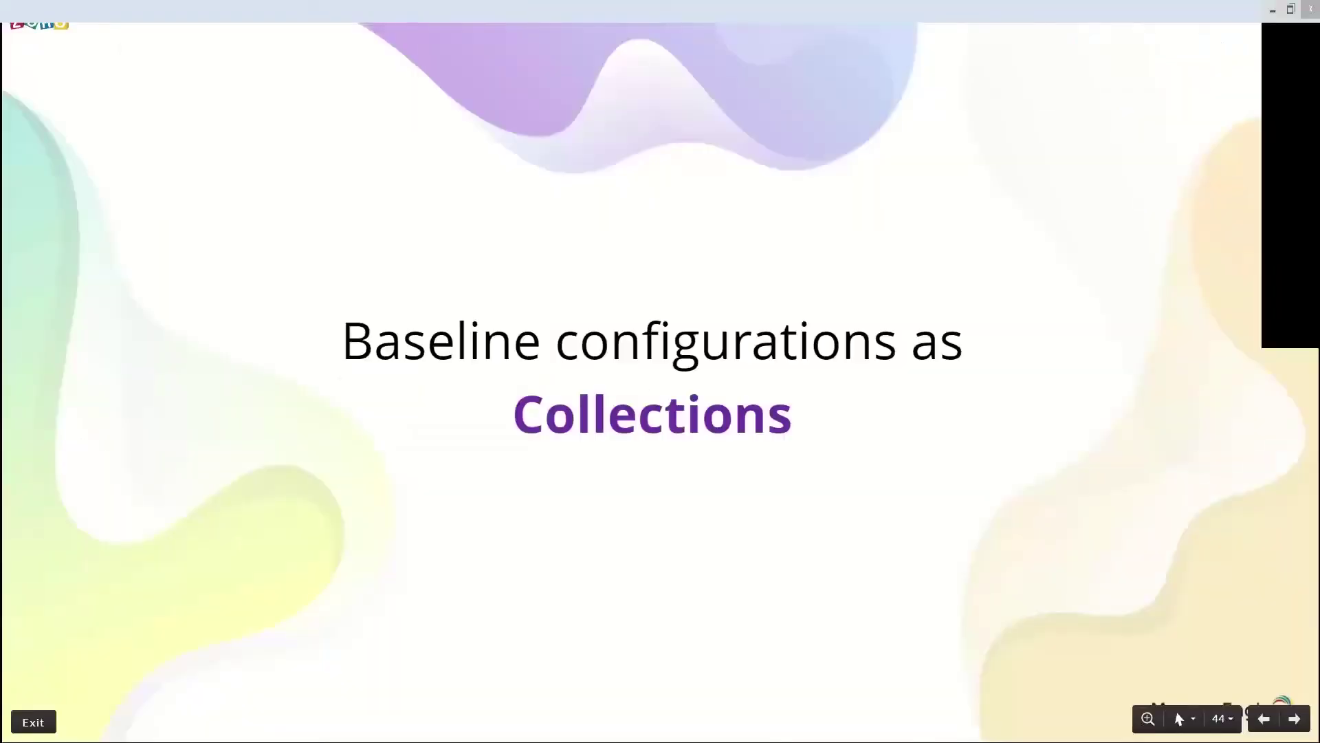
pyautogui.press('Right')
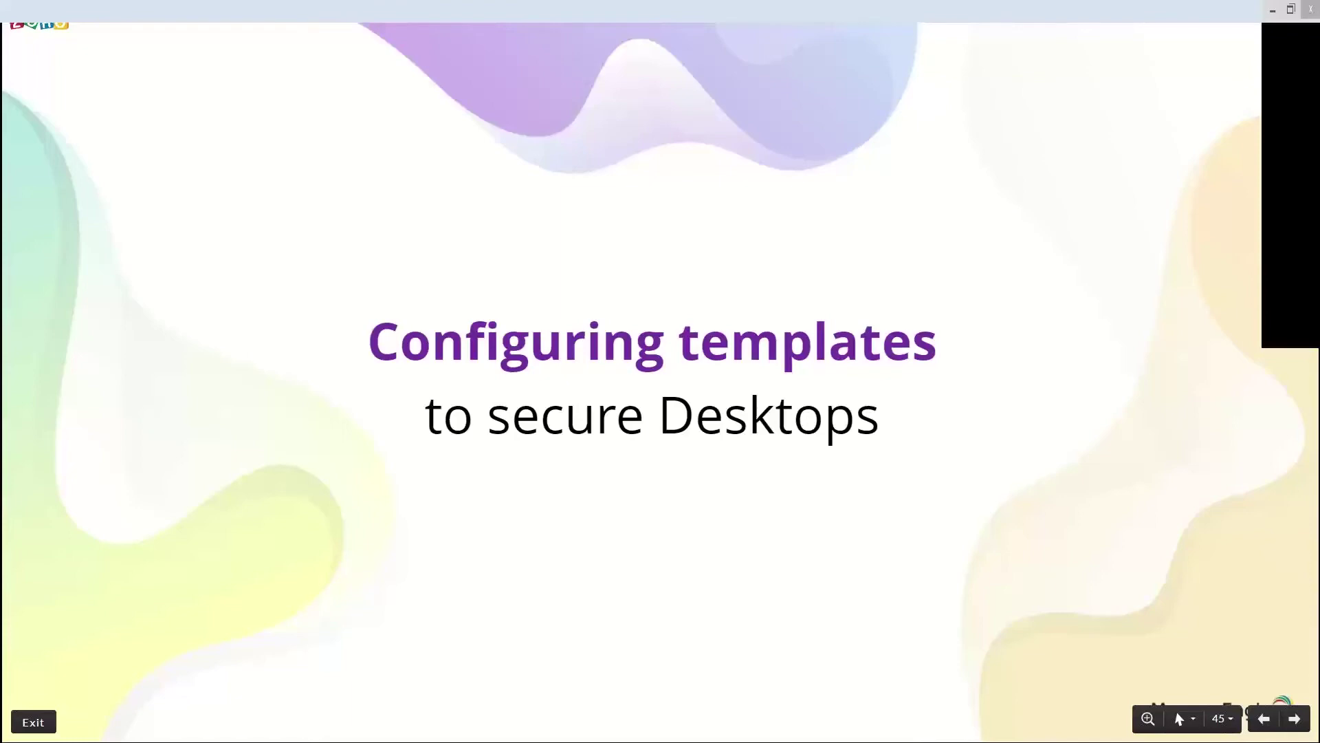
pyautogui.hotkey('alt', 'Tab')
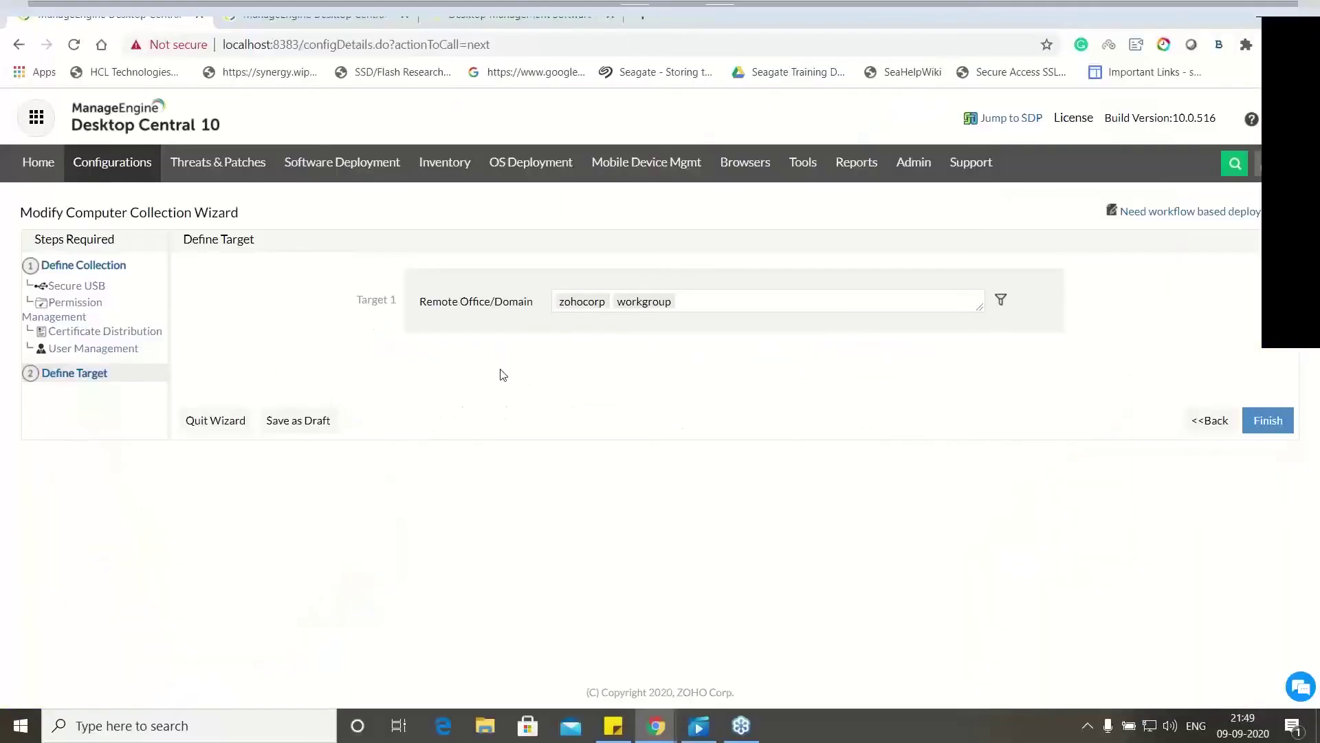
# Return to all configurations, point out USB configuration, and open the configuration templates filtered to the User-defined type.
pyautogui.click(144, 173)
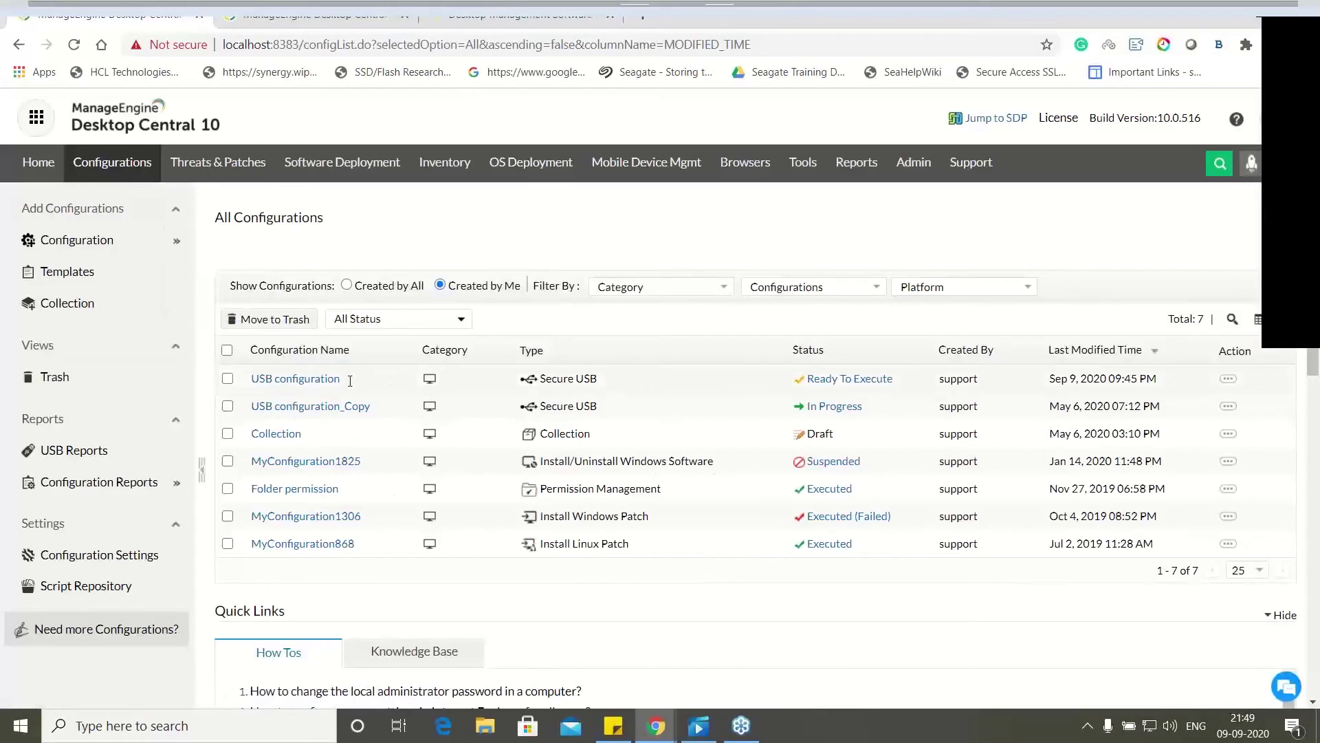
pyautogui.moveTo(344, 382); pyautogui.dragTo(259, 393)
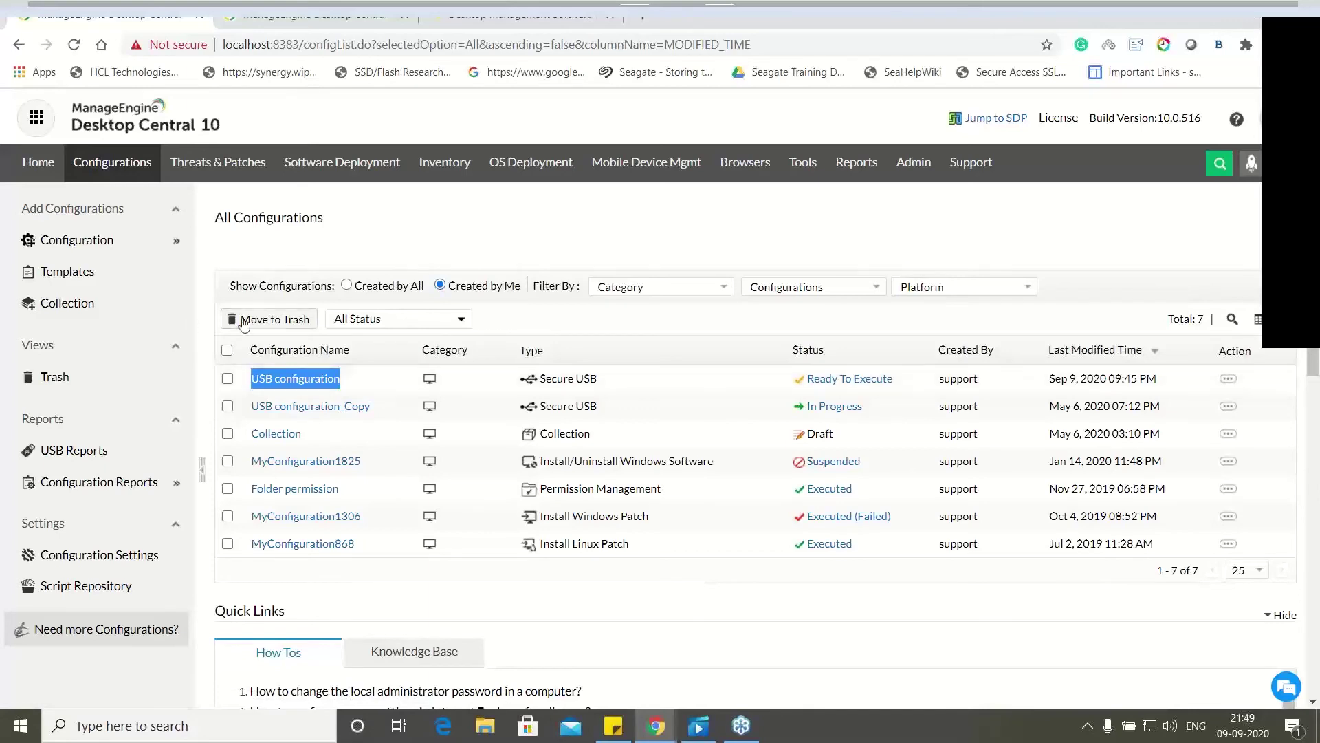
pyautogui.click(74, 277)
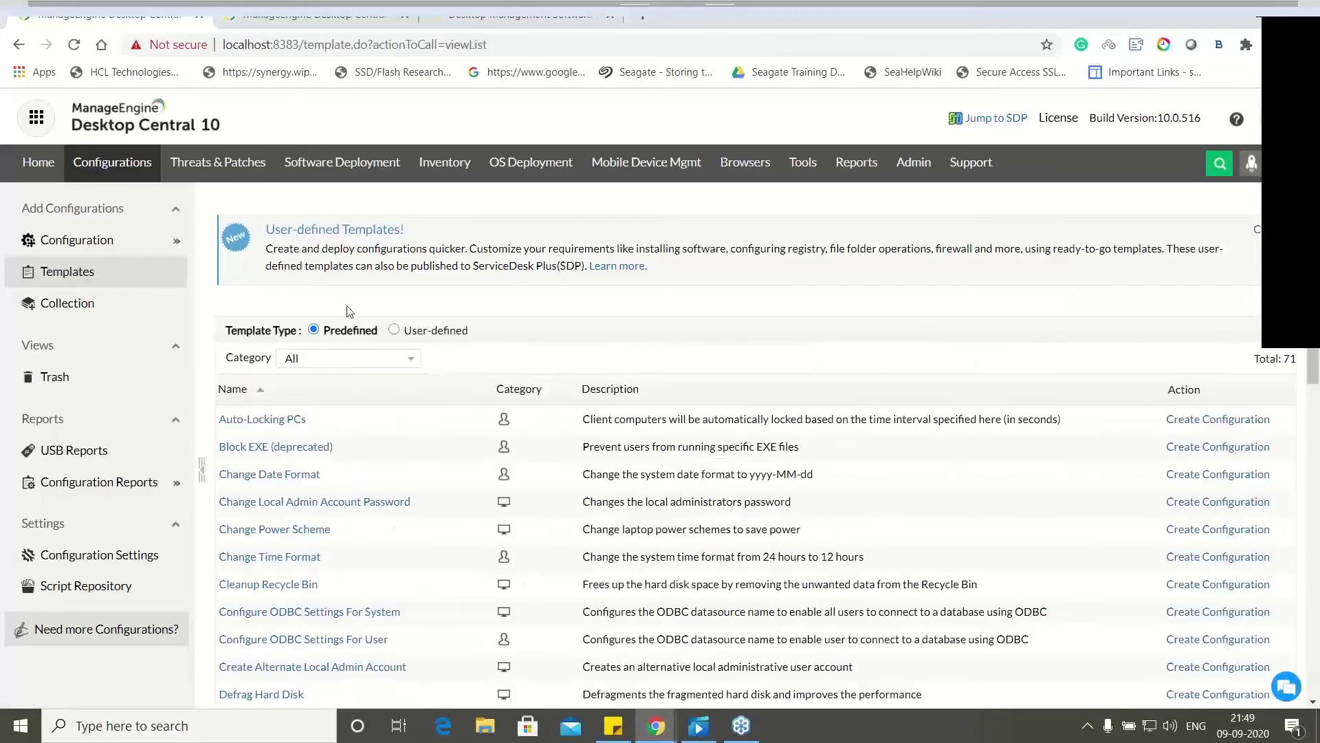
pyautogui.click(394, 331)
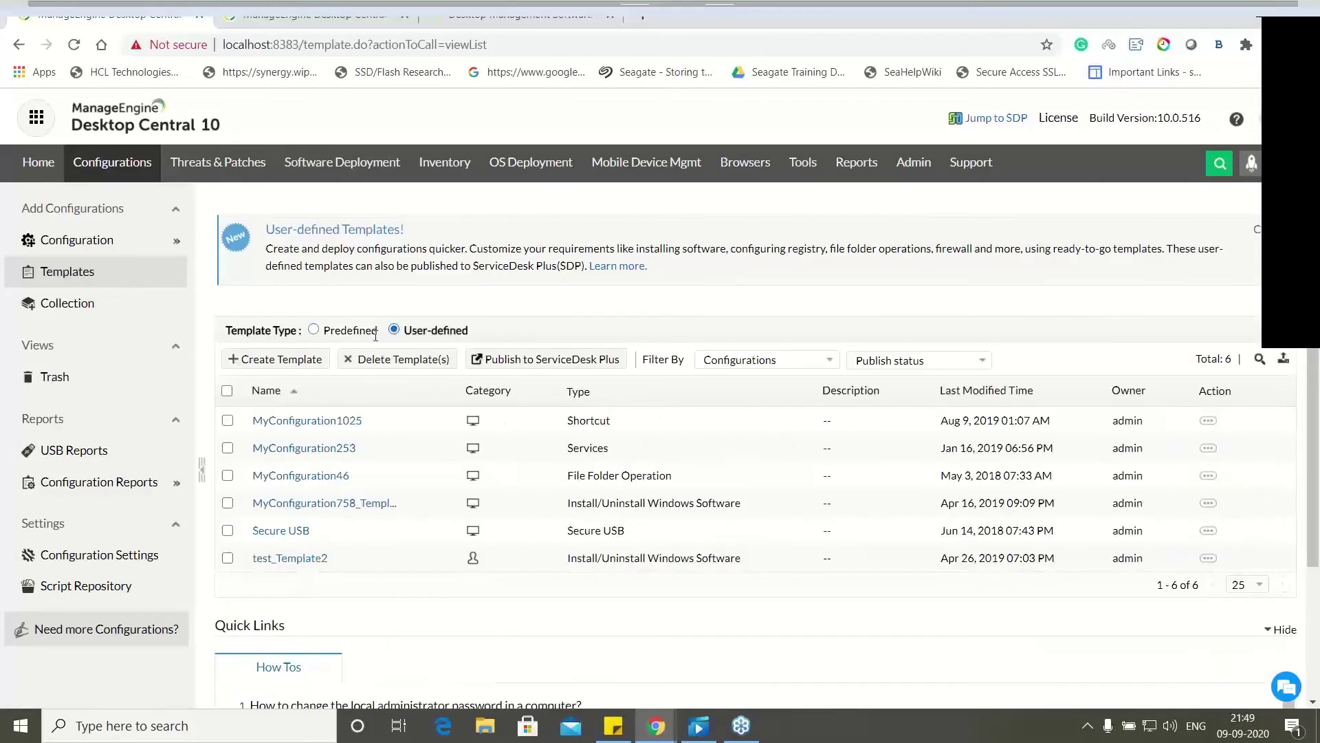
# Switch the templates to the Predefined type and create a configuration from the Auto-Locking PCs template.
pyautogui.tripleClick(476, 335)
pyautogui.click(488, 335)
pyautogui.click(228, 420)
pyautogui.click(315, 330)
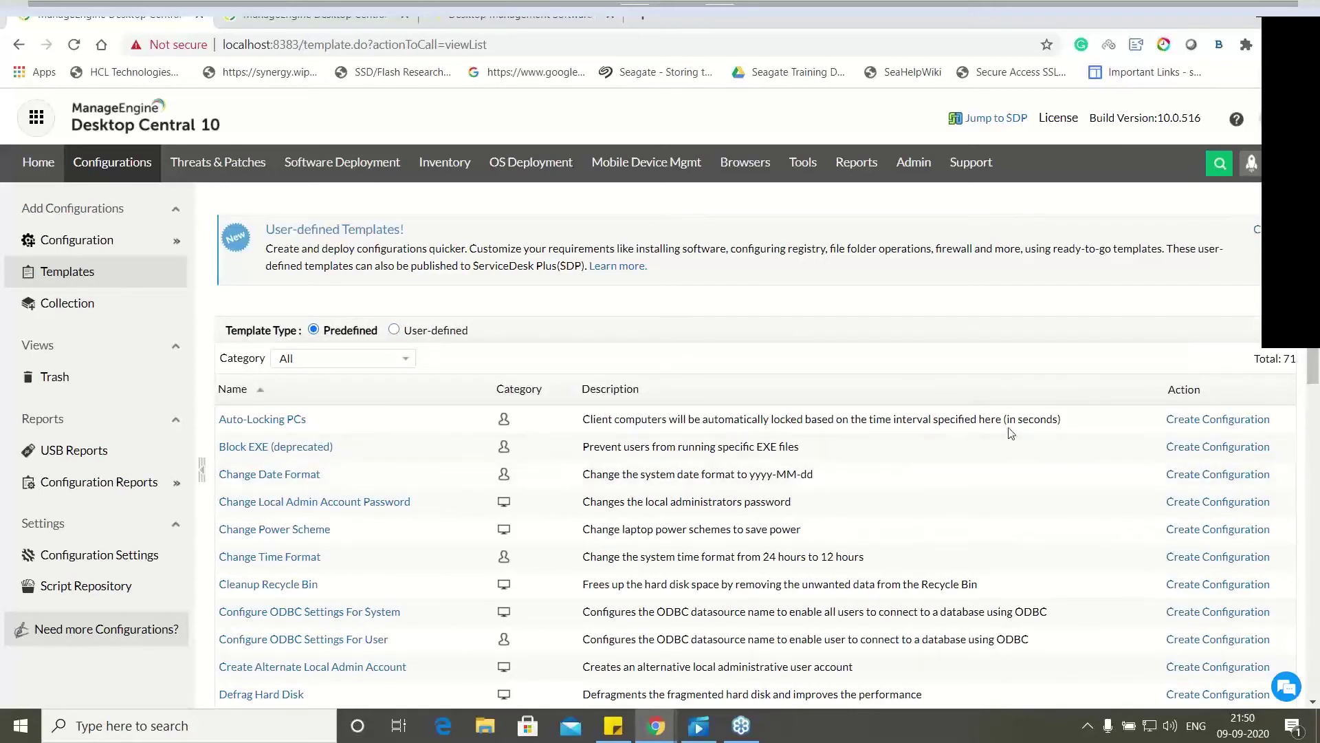
pyautogui.moveTo(1063, 420); pyautogui.dragTo(582, 419)
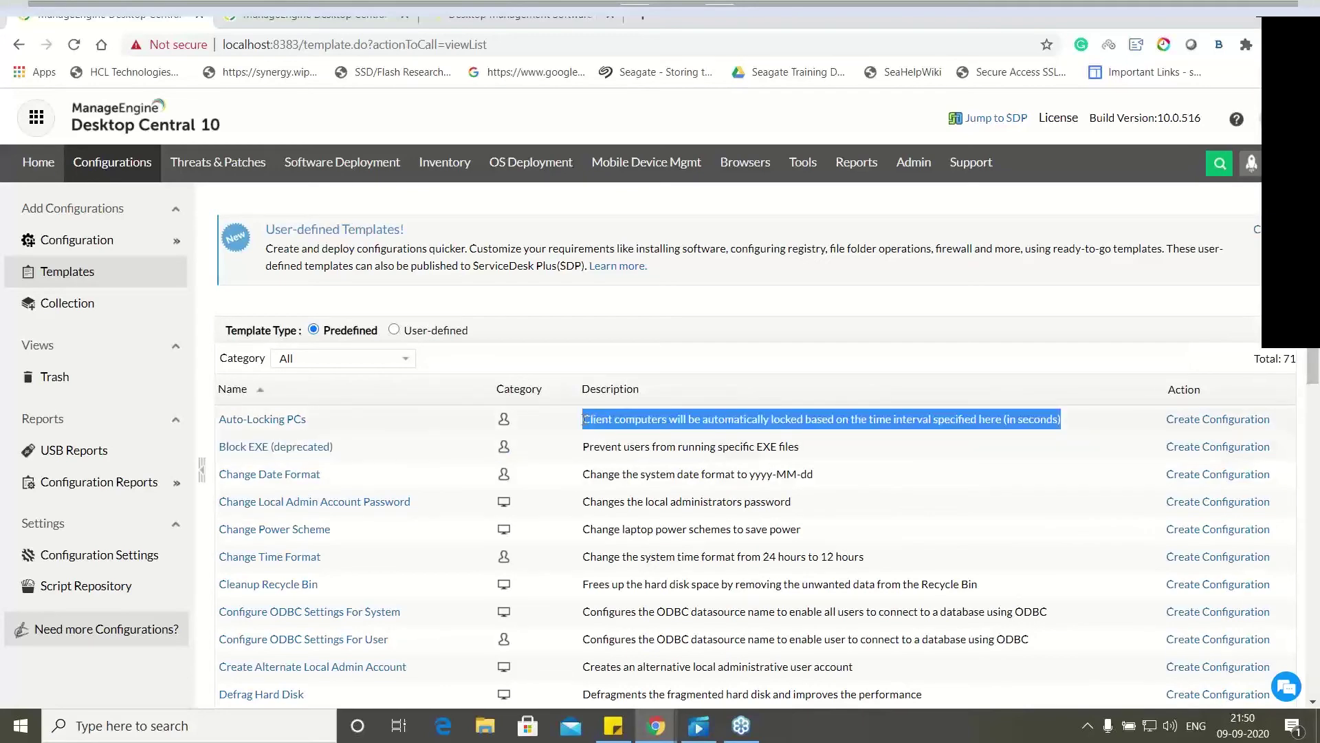
pyautogui.click(1217, 419)
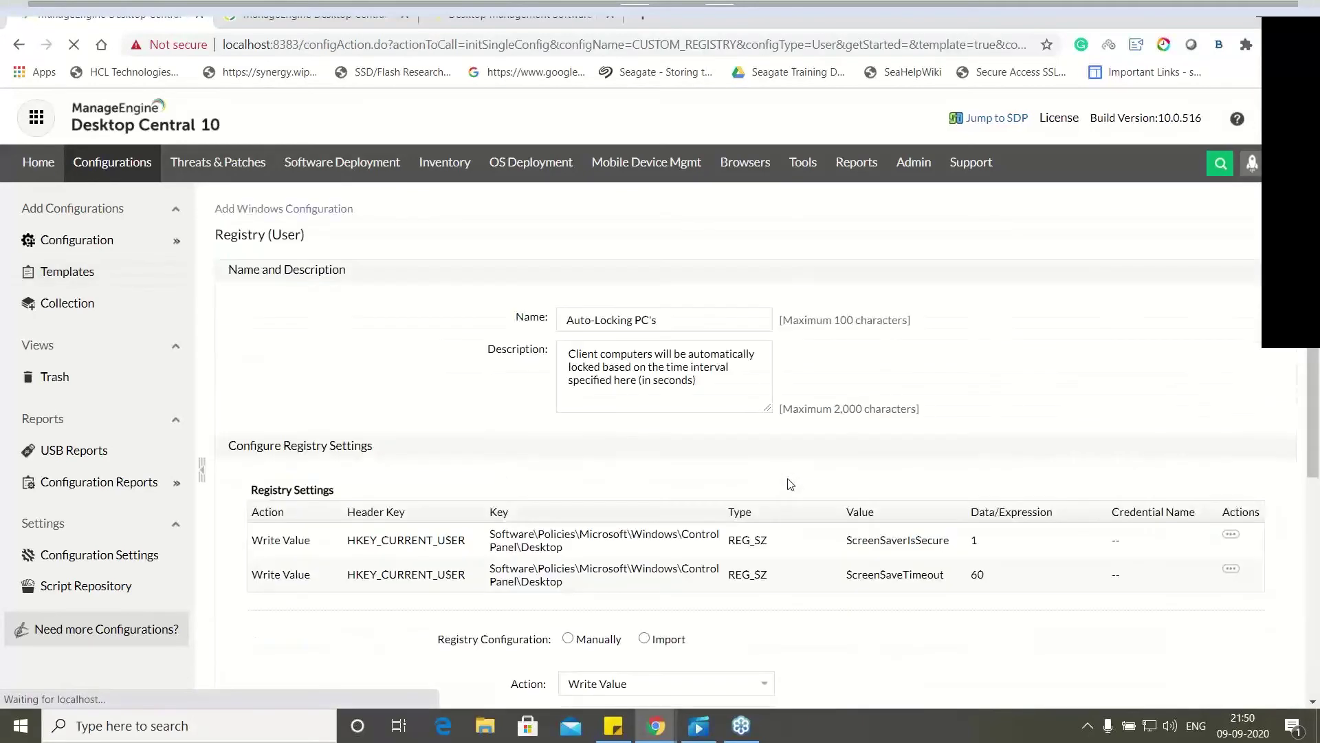
# Review the Auto-Locking PC's configuration: its description, the ScreenSaveTimeout value, the registry fields and the target section.
pyautogui.moveTo(707, 386); pyautogui.dragTo(564, 354)
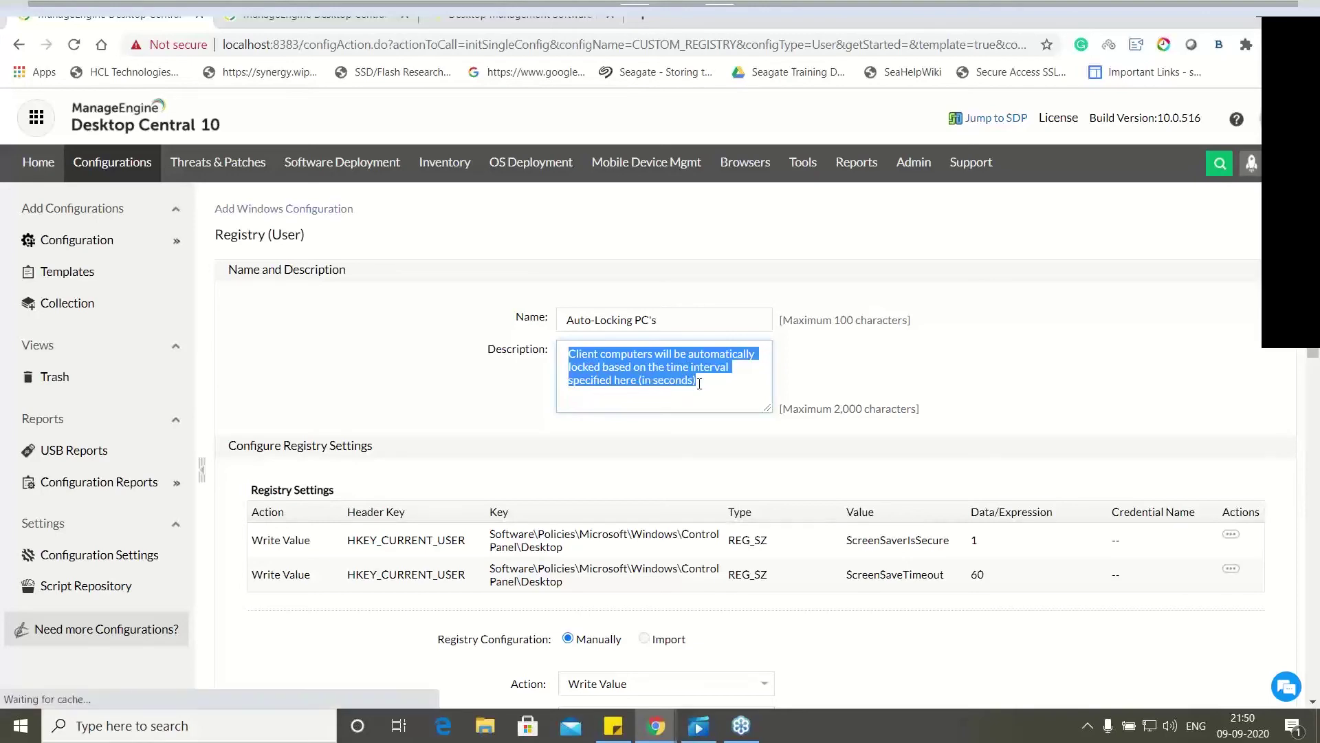
pyautogui.doubleClick(965, 581)
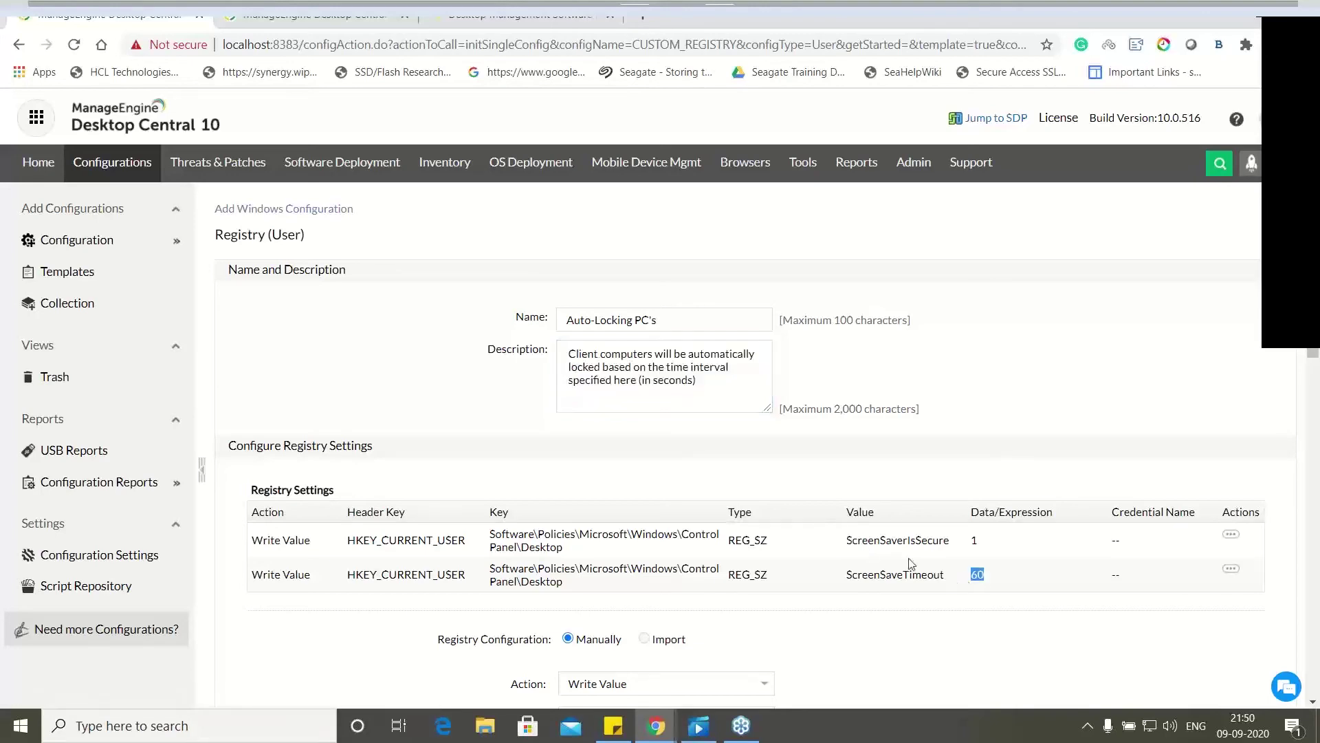
pyautogui.scroll(-5, 909, 562)
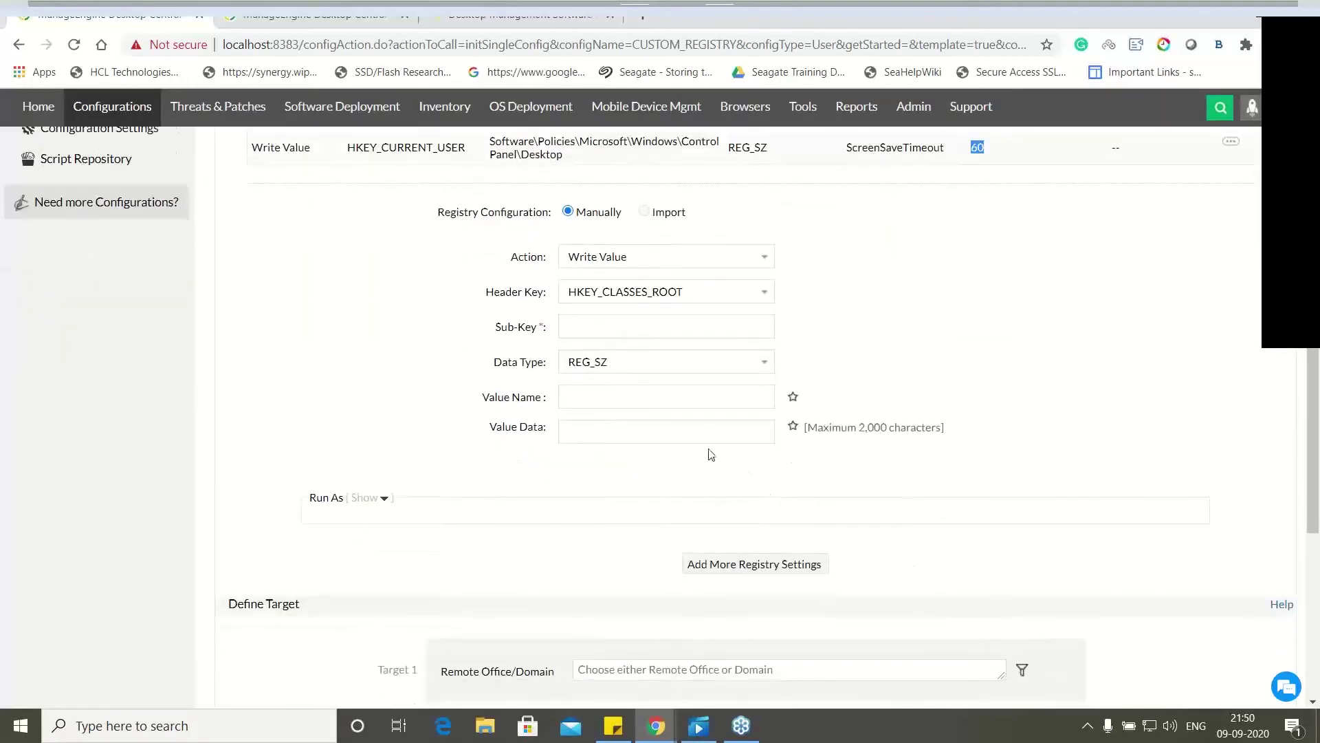
pyautogui.scroll(1, 743, 474)
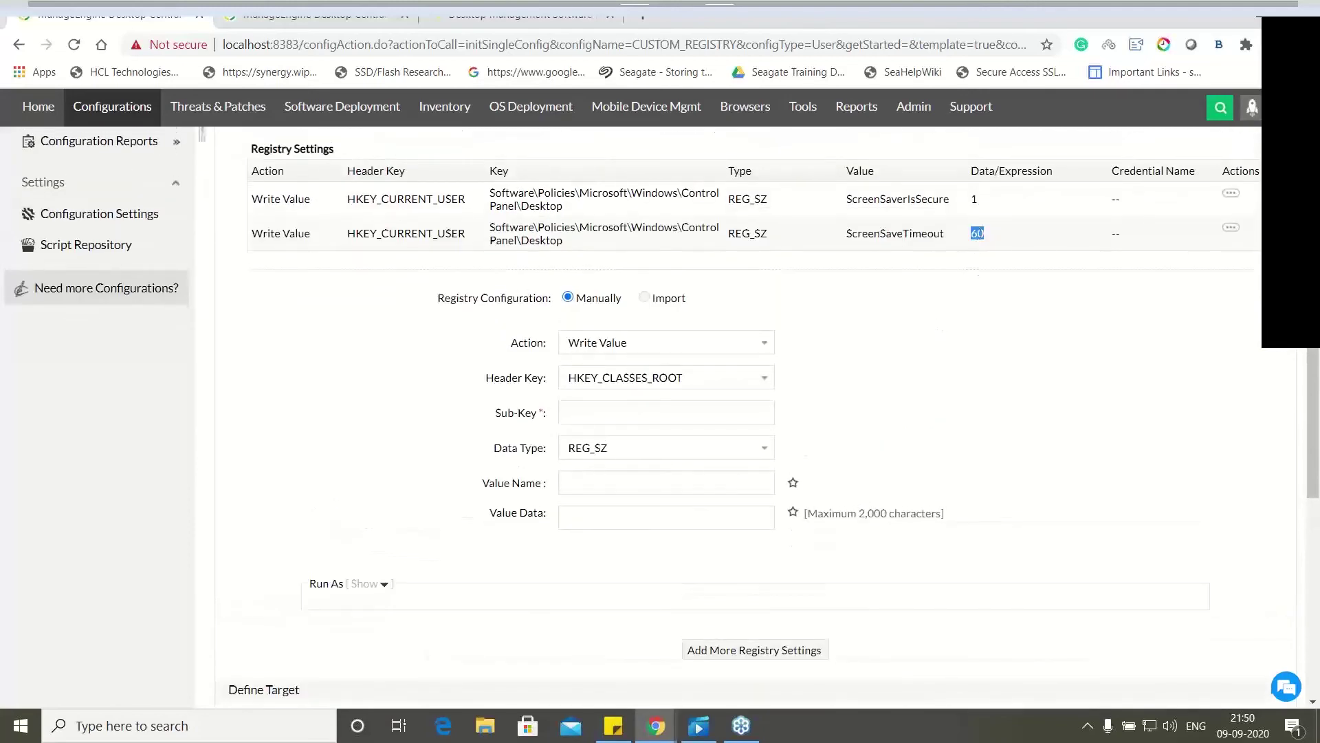
pyautogui.scroll(-5, 901, 437)
pyautogui.scroll(10, 882, 477)
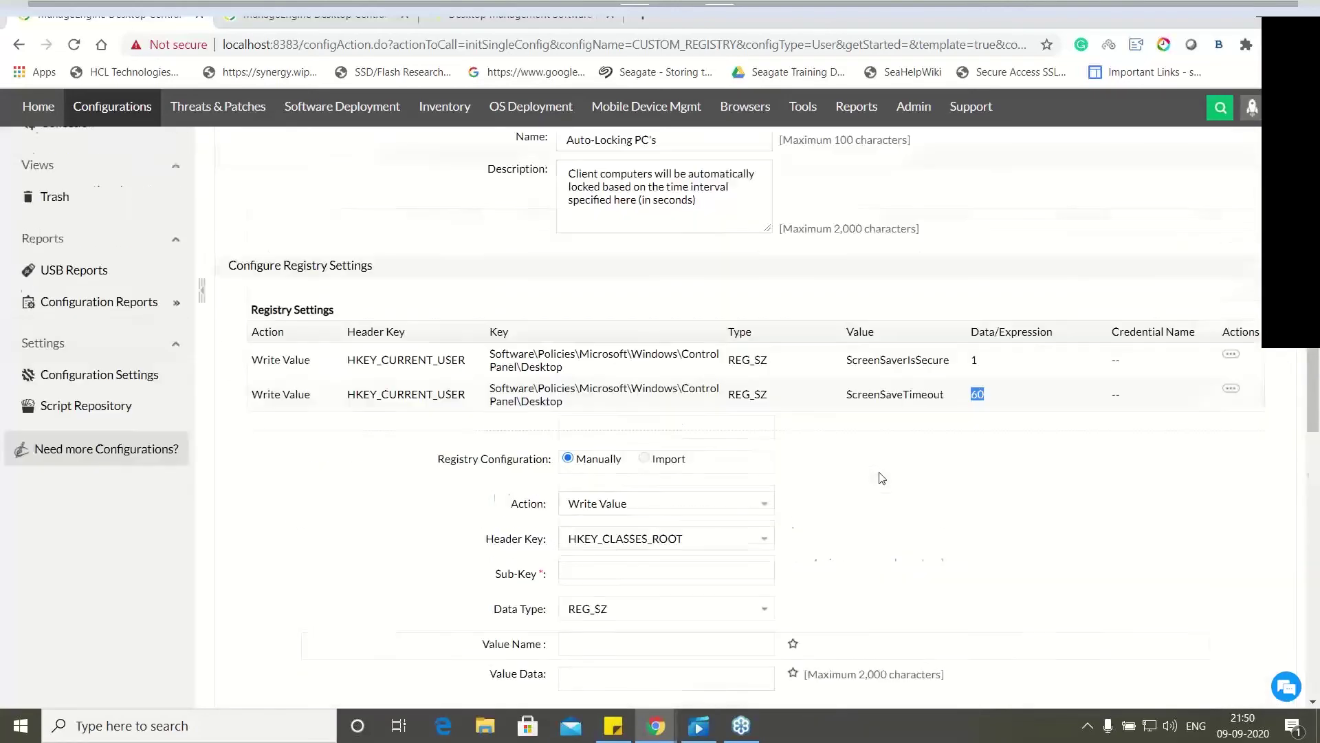
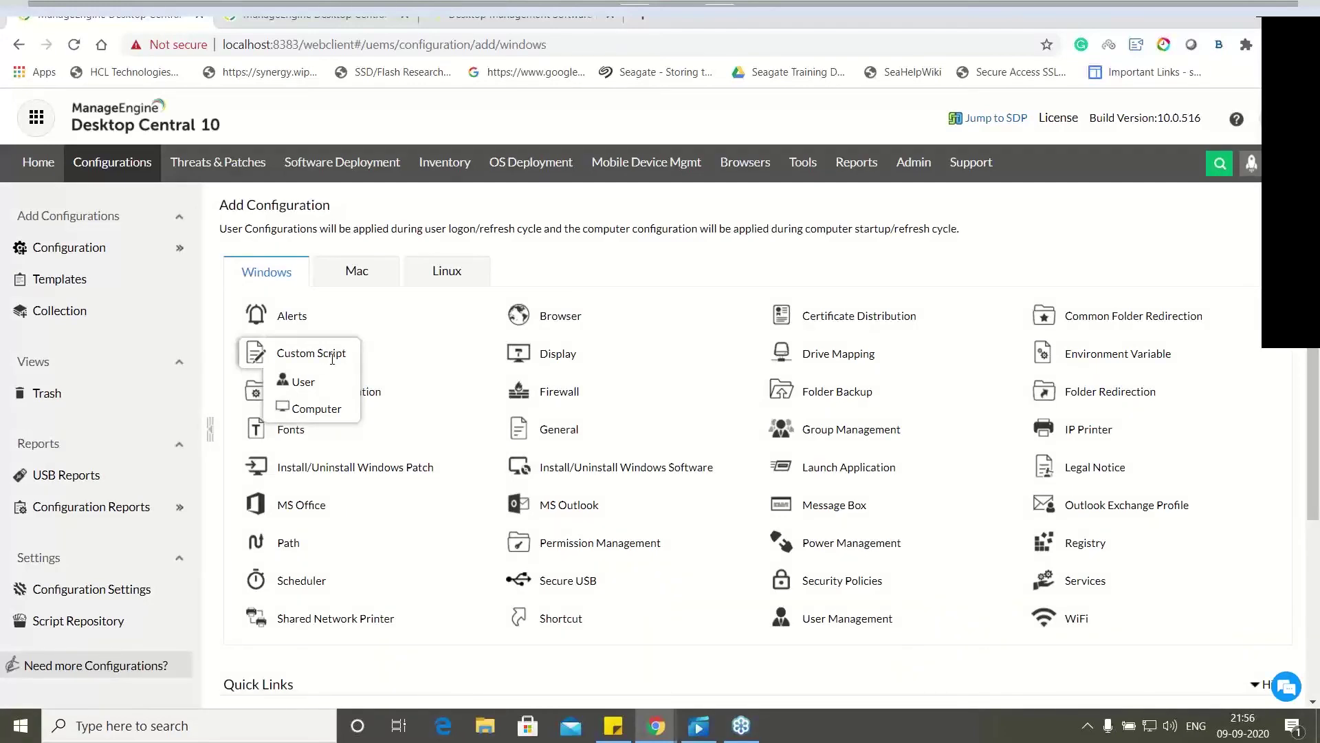
# Start a Windows Custom Script configuration for computers and select ChangeDomainName.vbs from the script repository.
pyautogui.click(322, 412)
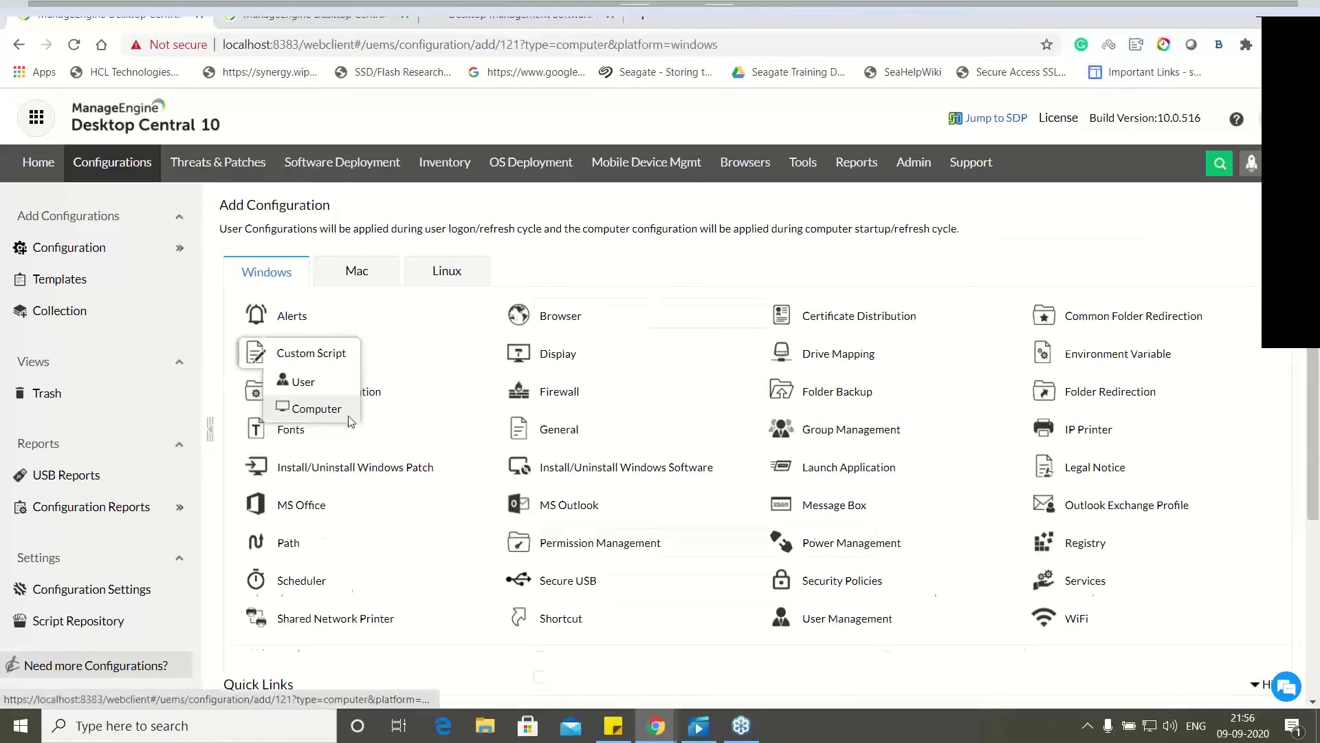
pyautogui.click(654, 447)
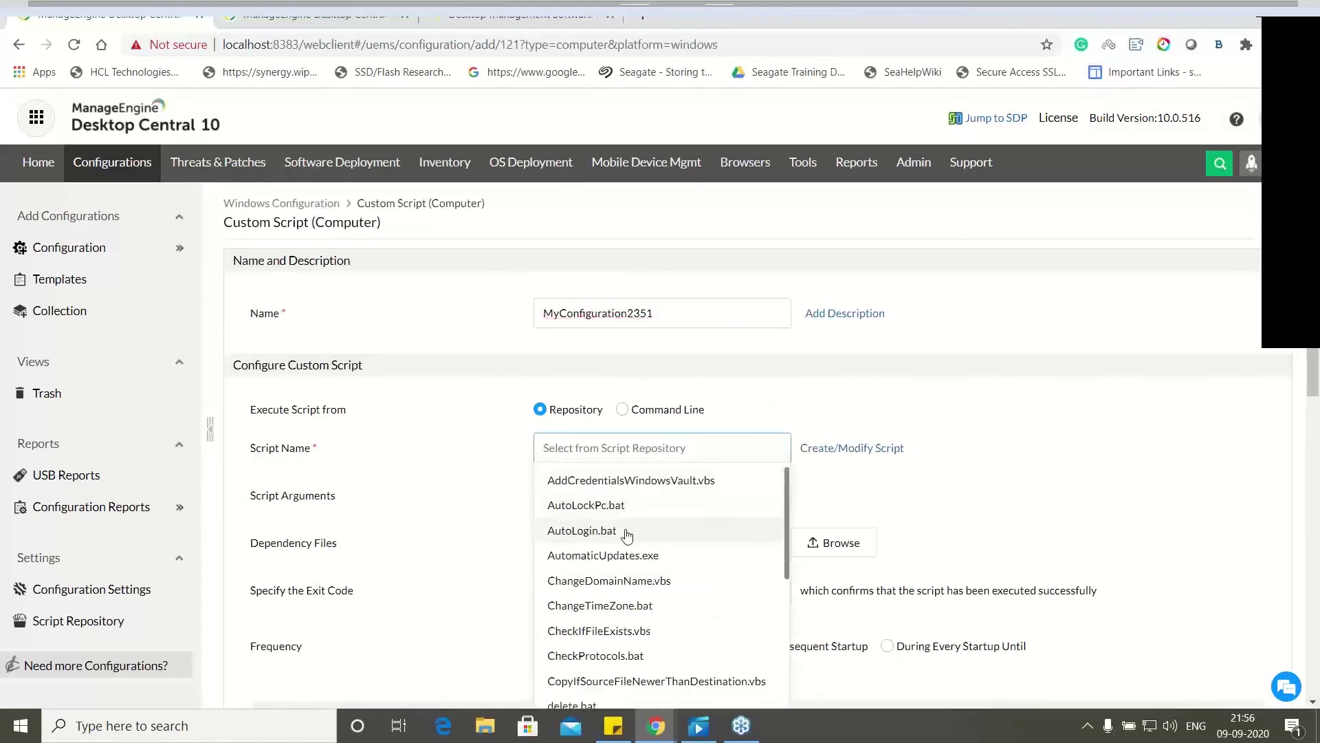
pyautogui.click(641, 581)
pyautogui.scroll(-5, 693, 481)
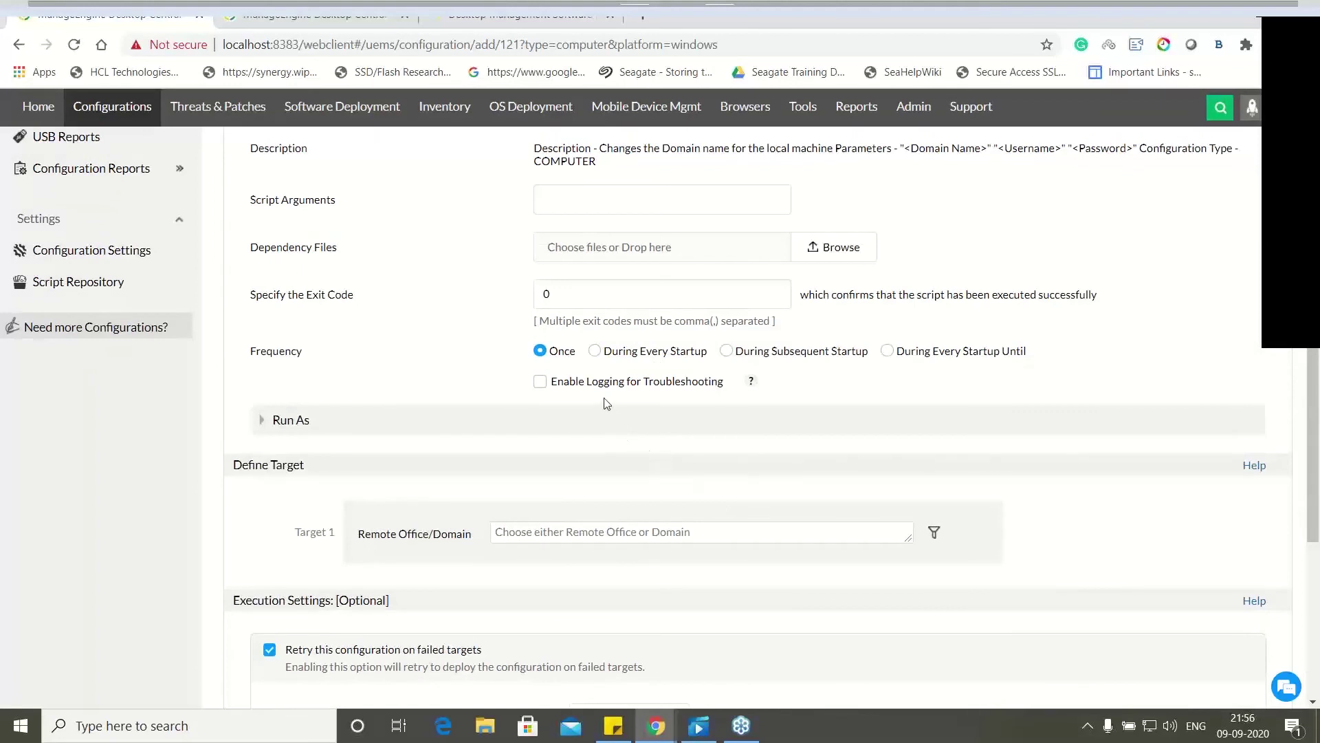
# Set the script to run as a user with a stored root credential, with the frequency During Every Startup Until.
pyautogui.click(289, 420)
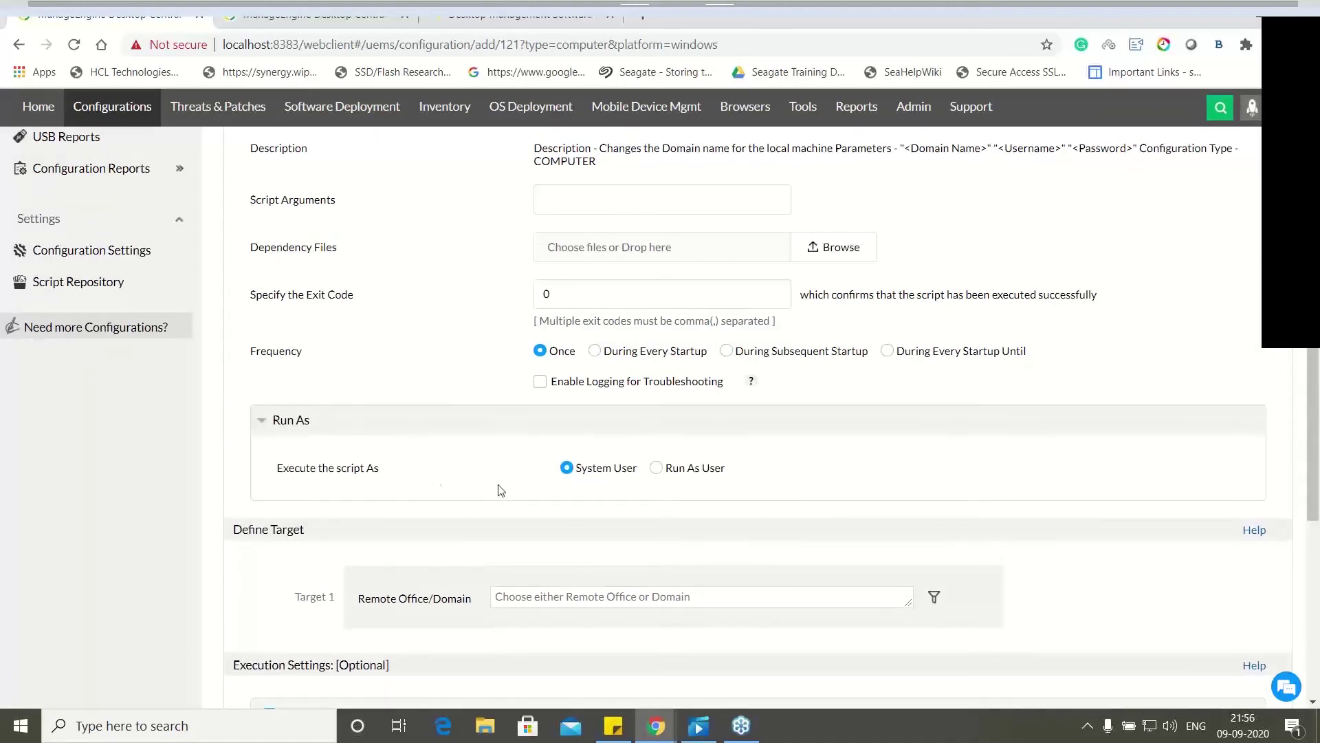
pyautogui.click(656, 468)
pyautogui.click(670, 500)
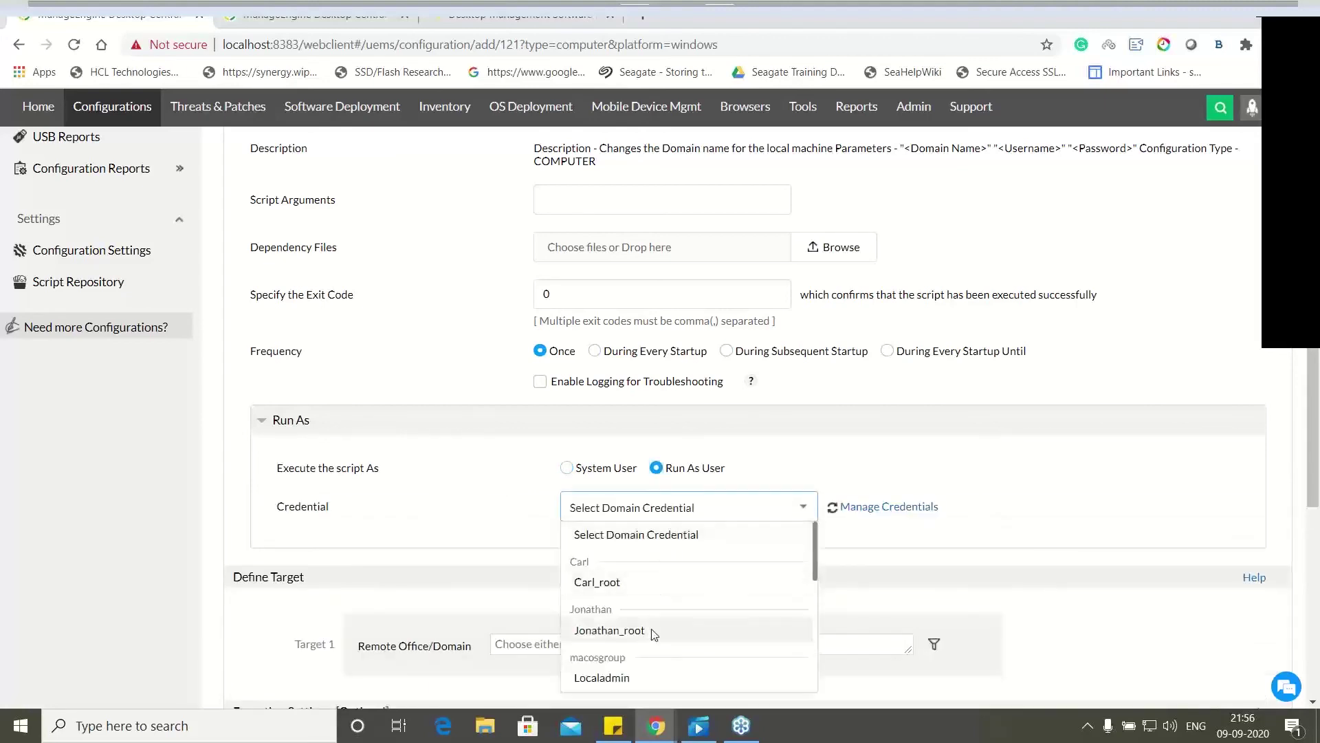
pyautogui.click(654, 628)
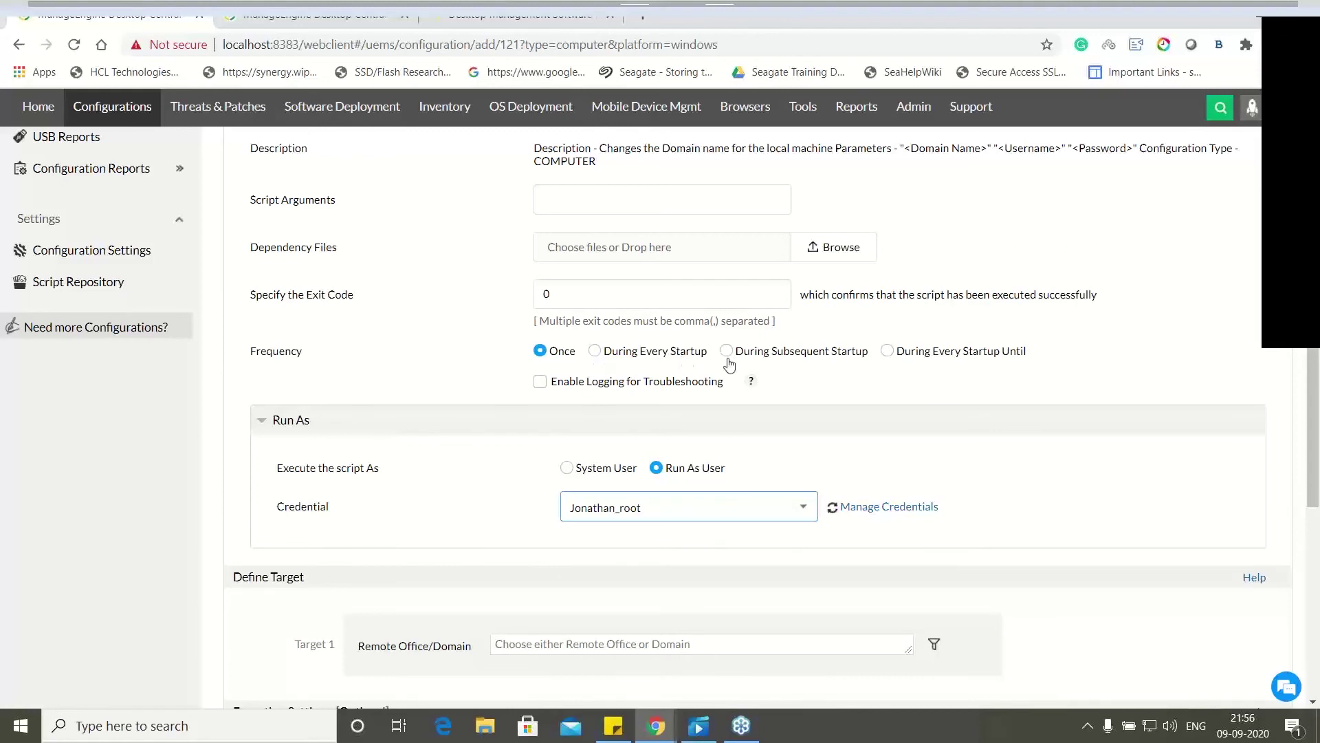
pyautogui.click(888, 351)
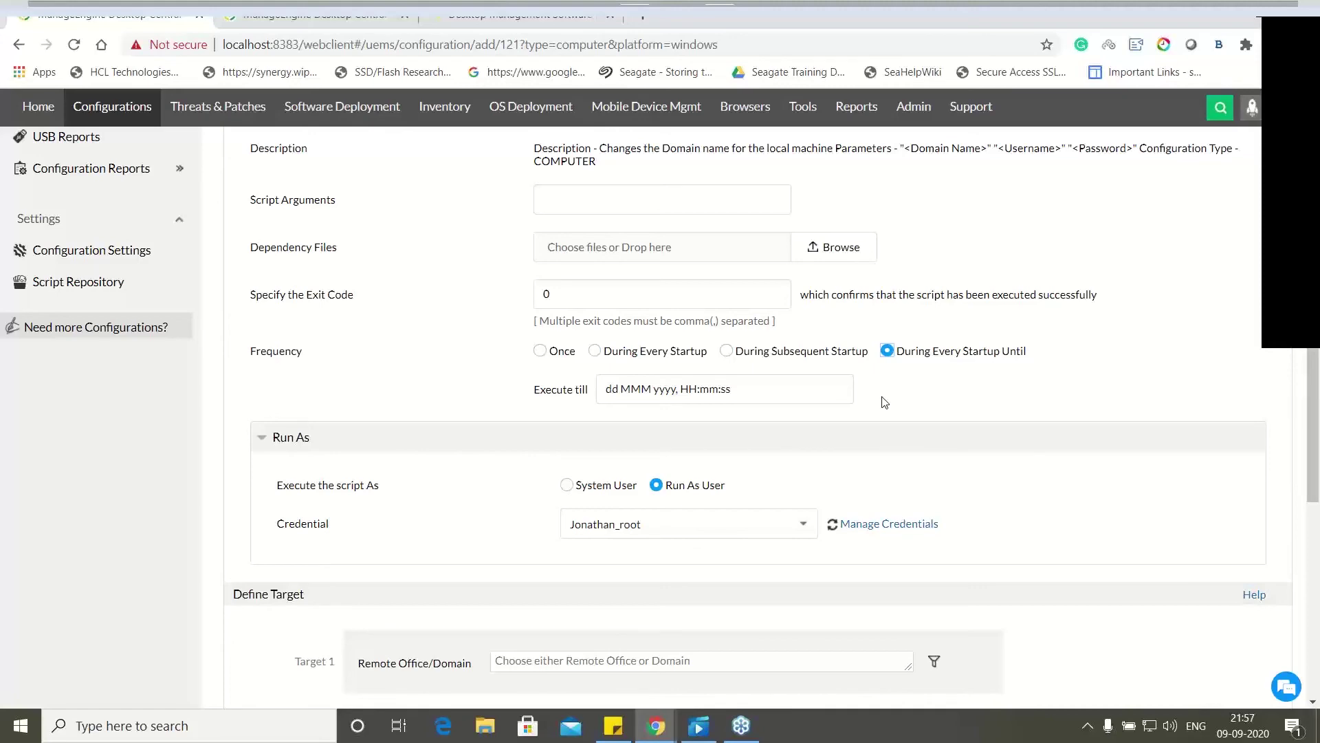
pyautogui.scroll(5, 885, 403)
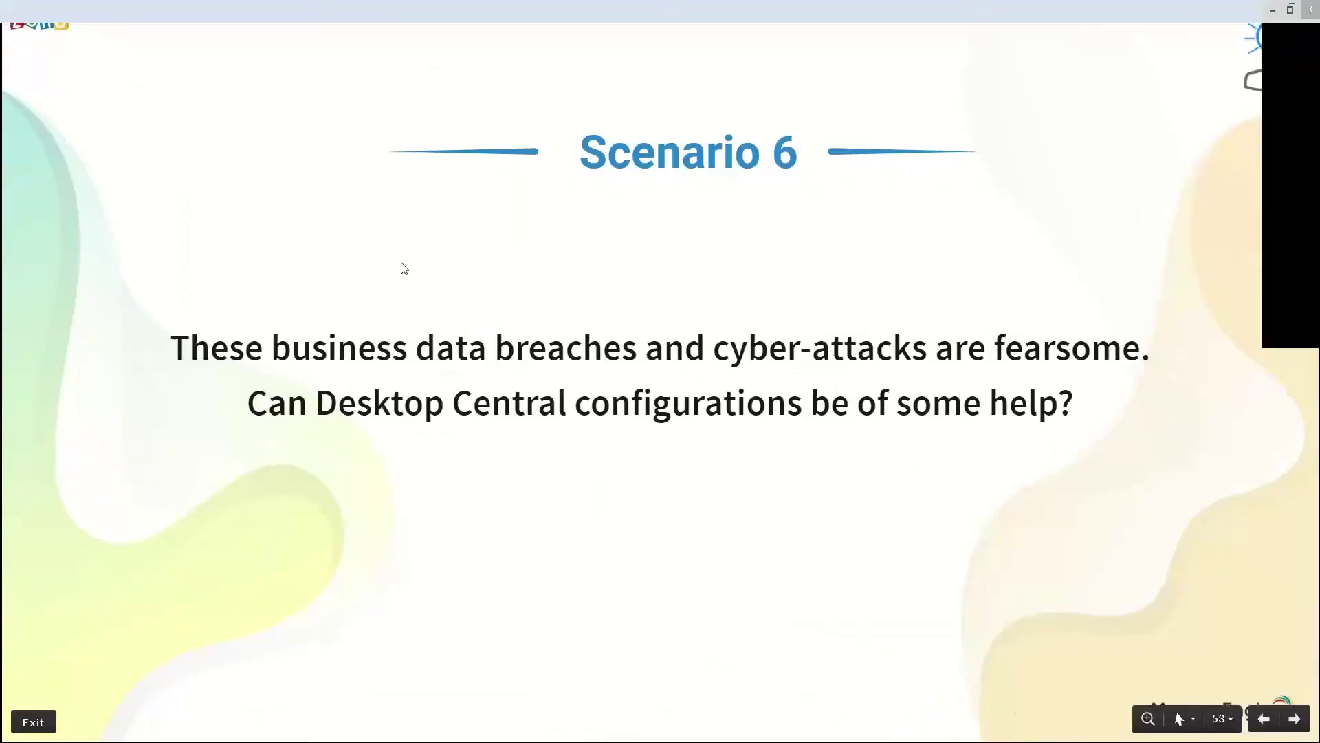
# Advance the presentation to the Scenario 7 slide, return to Desktop Central and open the Mobile App admin page.
pyautogui.press('Right')
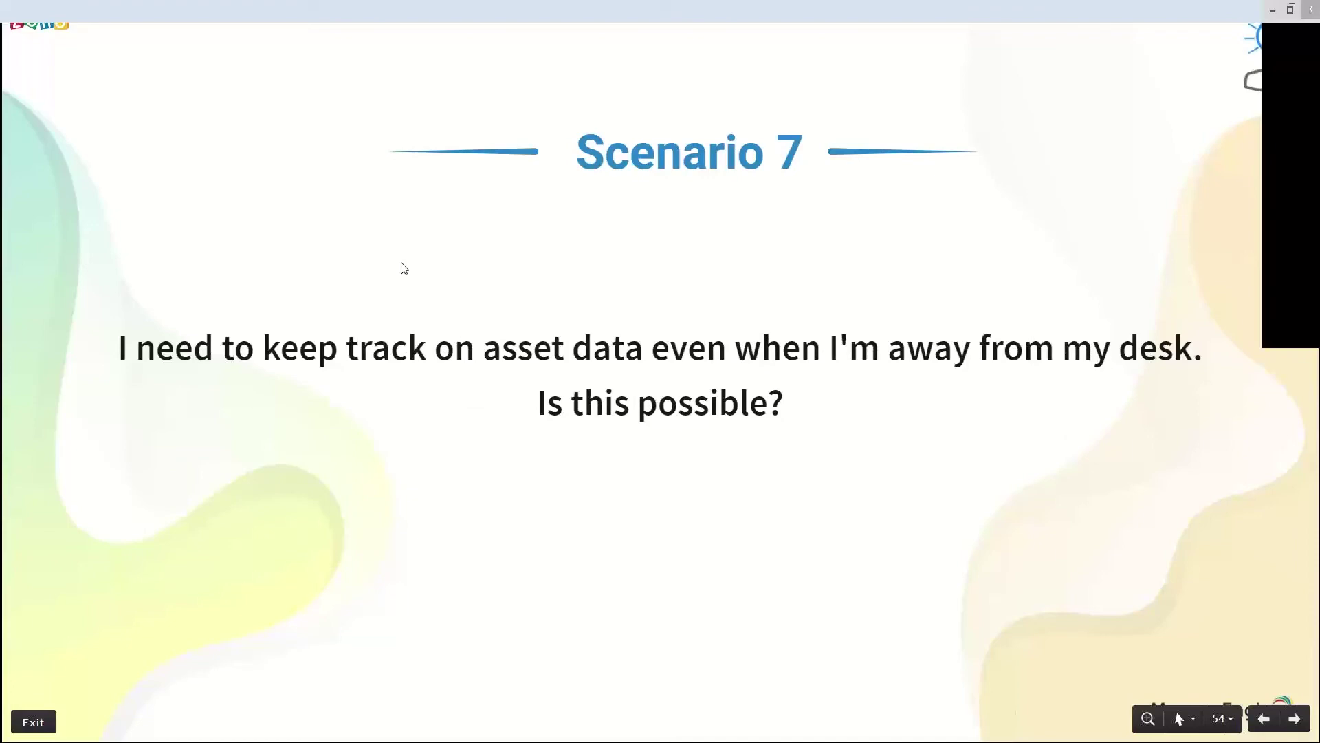
pyautogui.hotkey('alt', 'Tab')
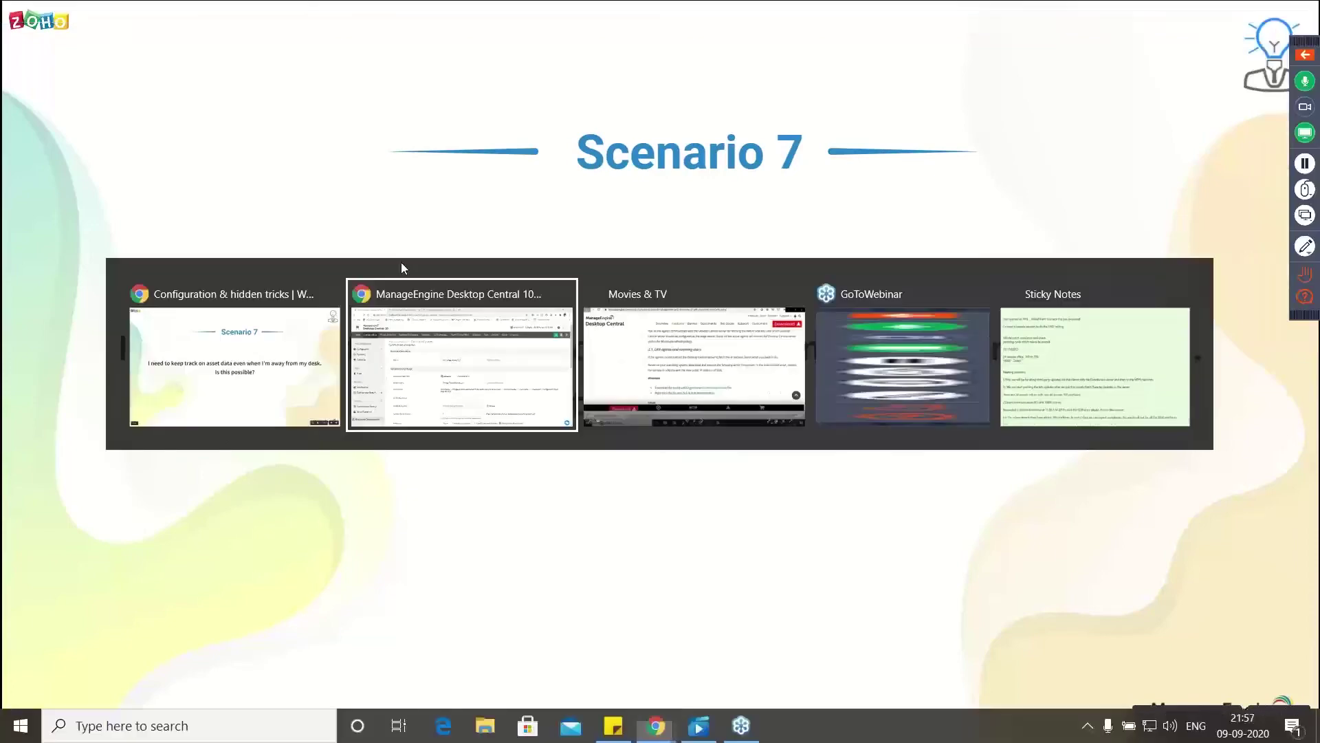
pyautogui.click(911, 162)
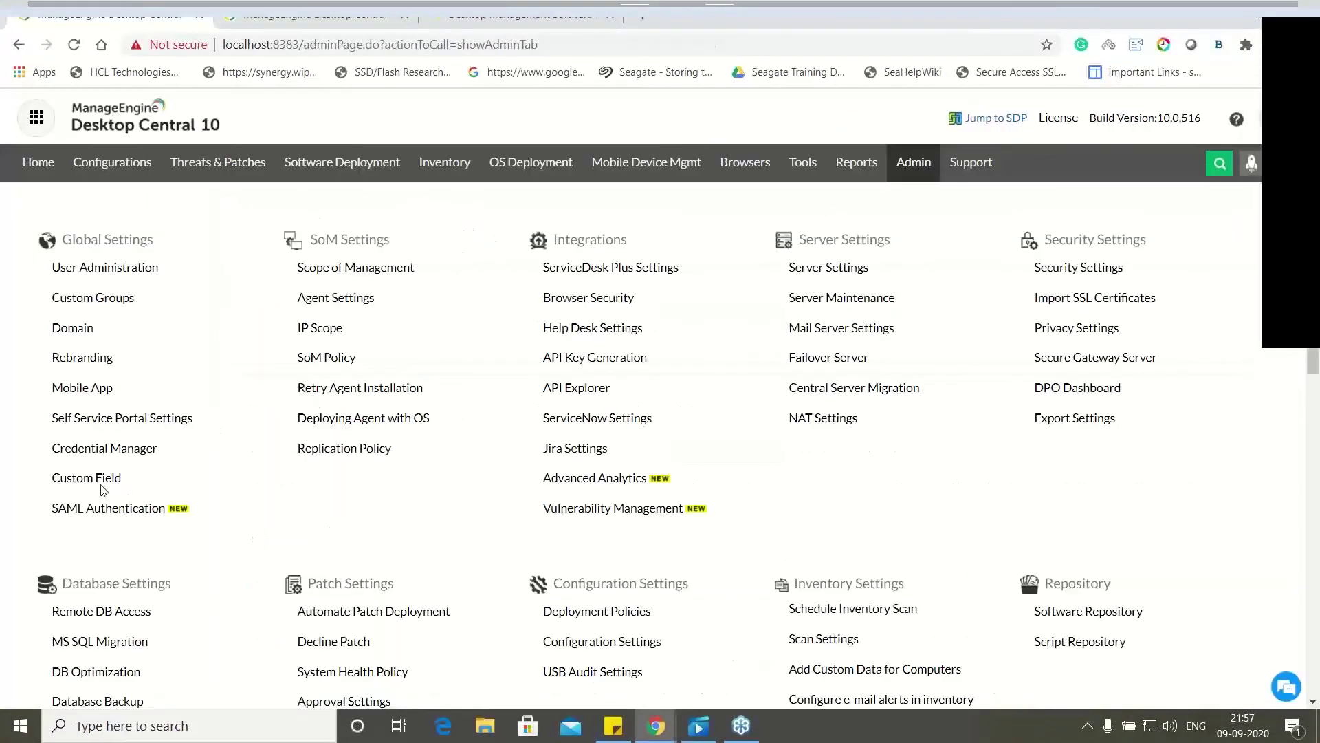
pyautogui.click(86, 390)
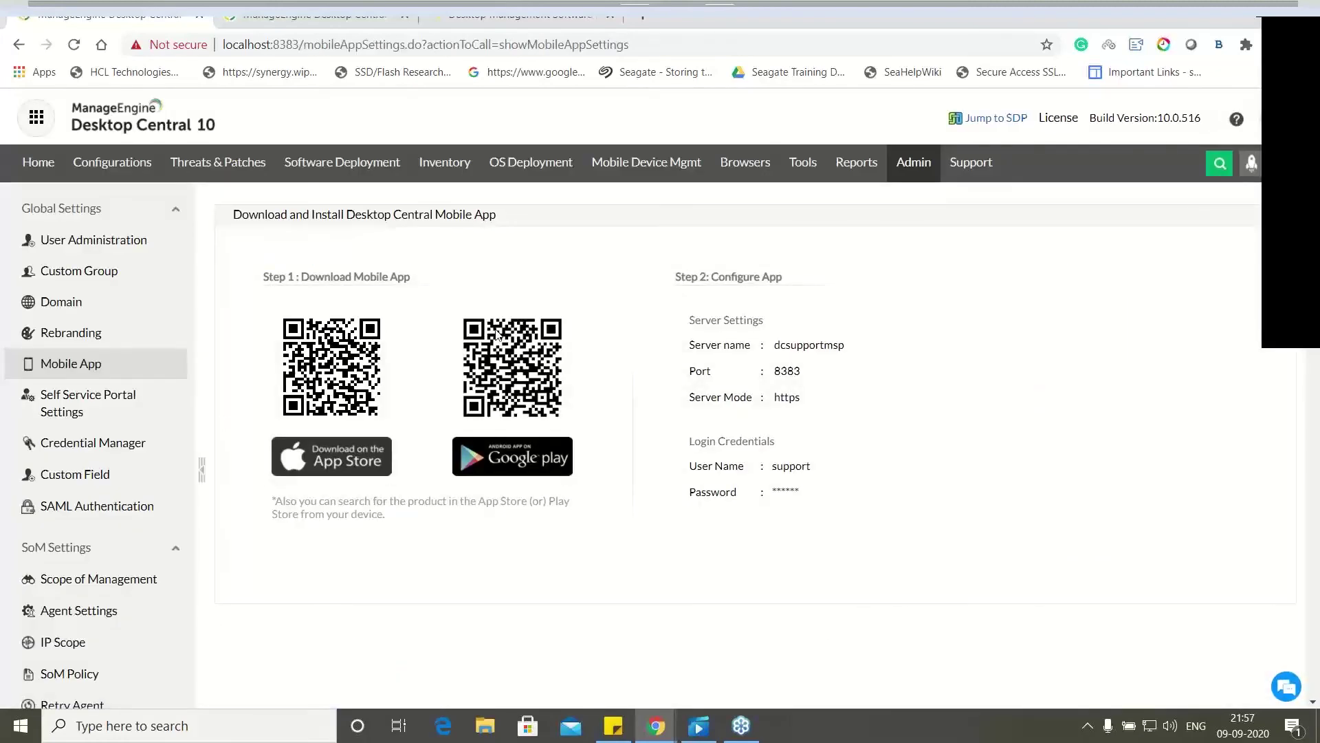
# Return to the presentation, advance past the mobile app screenshots to the Scenario 8 slide, and switch back to Desktop Central.
pyautogui.hotkey('alt', 'Tab')
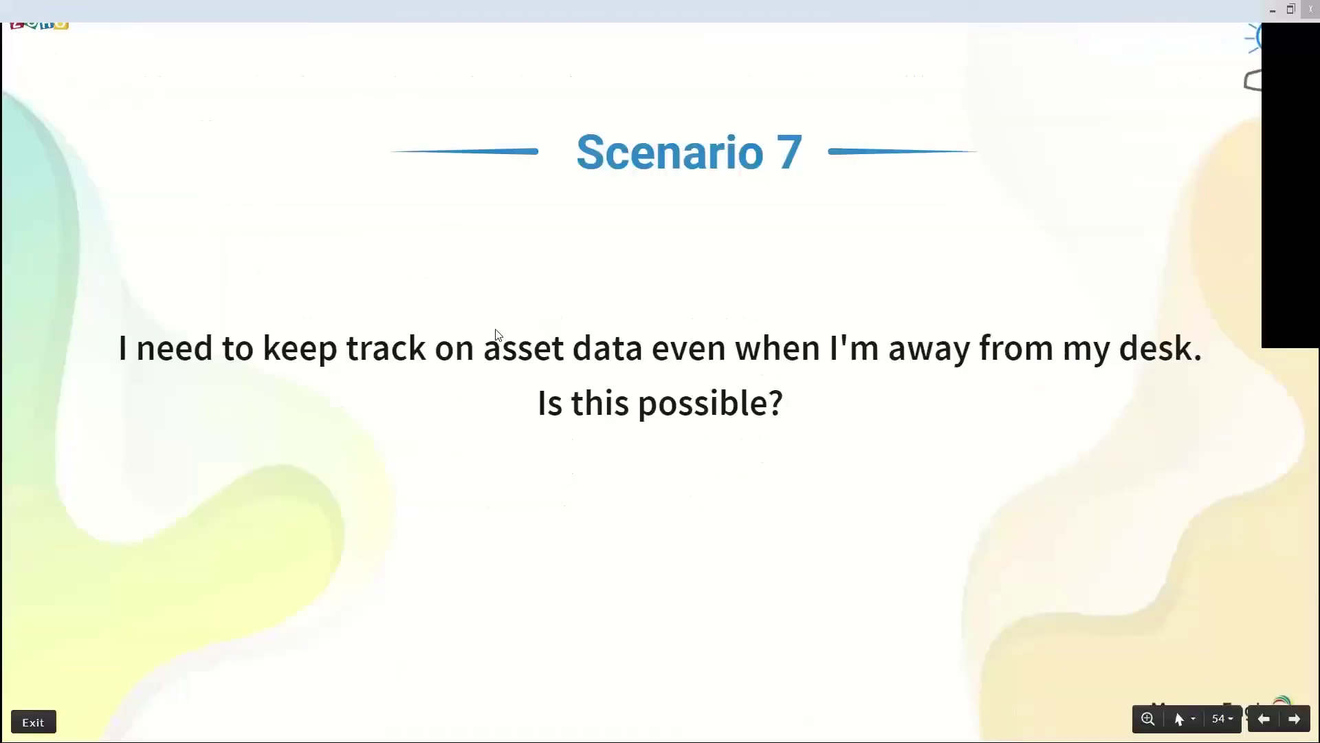
pyautogui.press('Right')
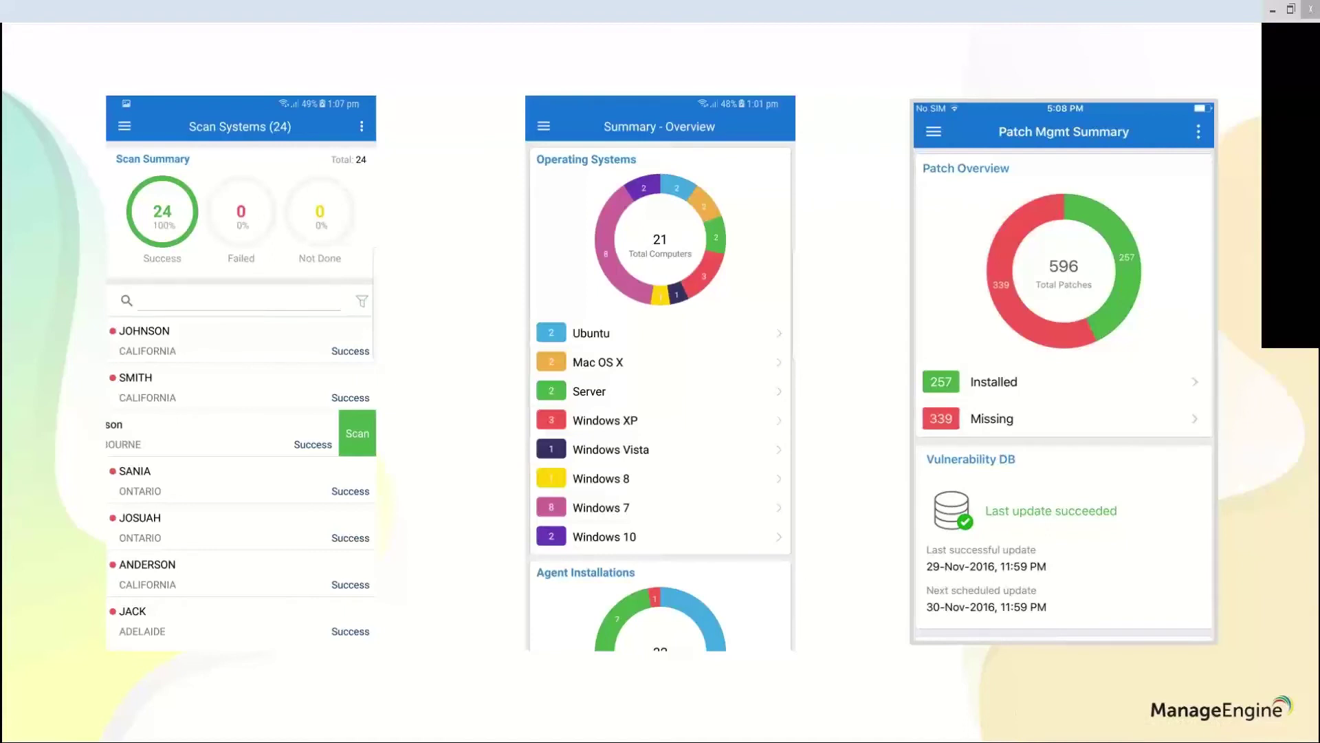
pyautogui.press('Right')
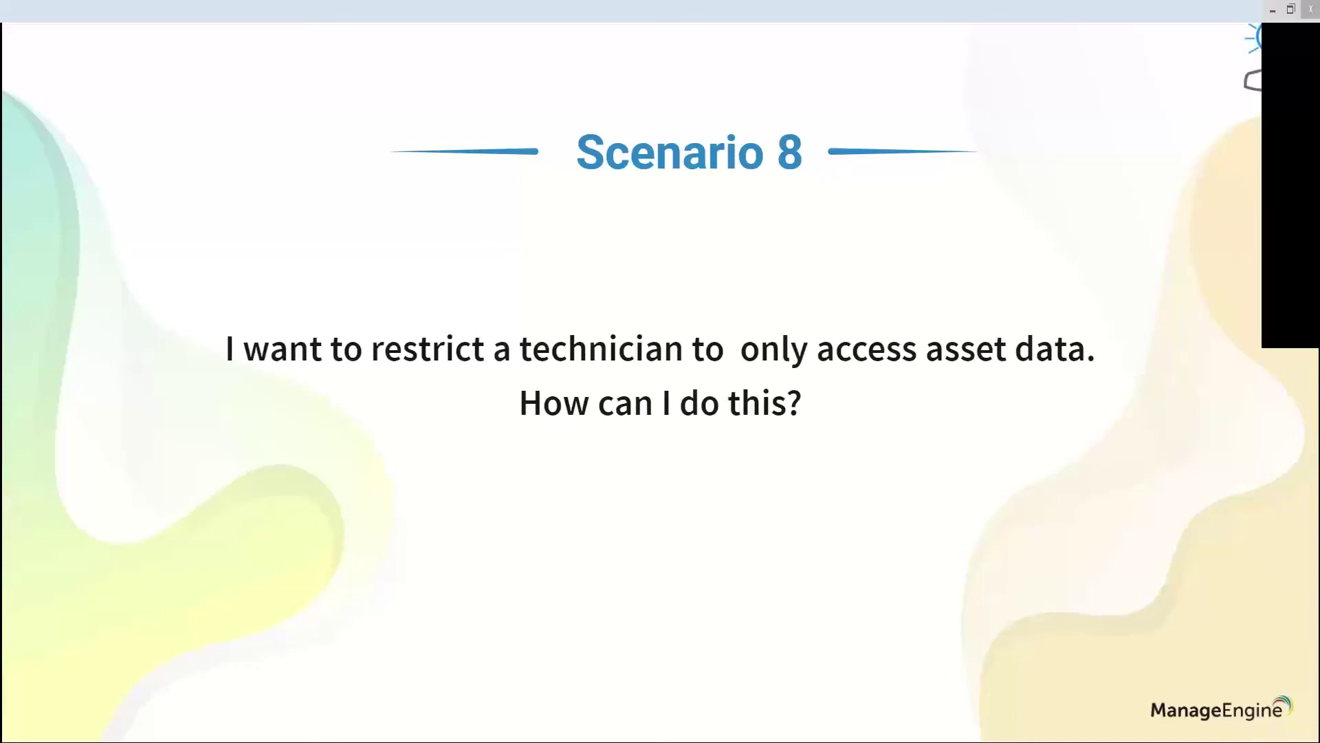
pyautogui.click(657, 726)
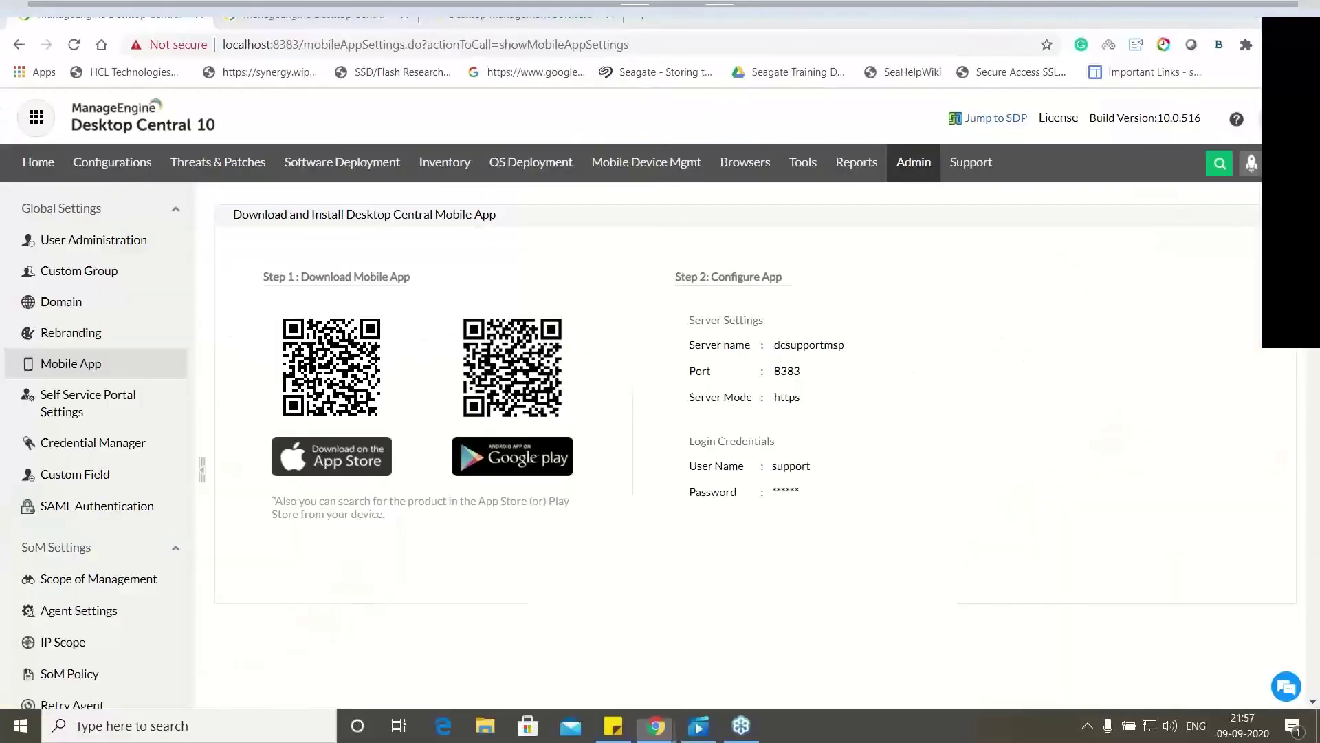
# Open the roles in User Administration from the admin settings and start adding a new role.
pyautogui.click(905, 180)
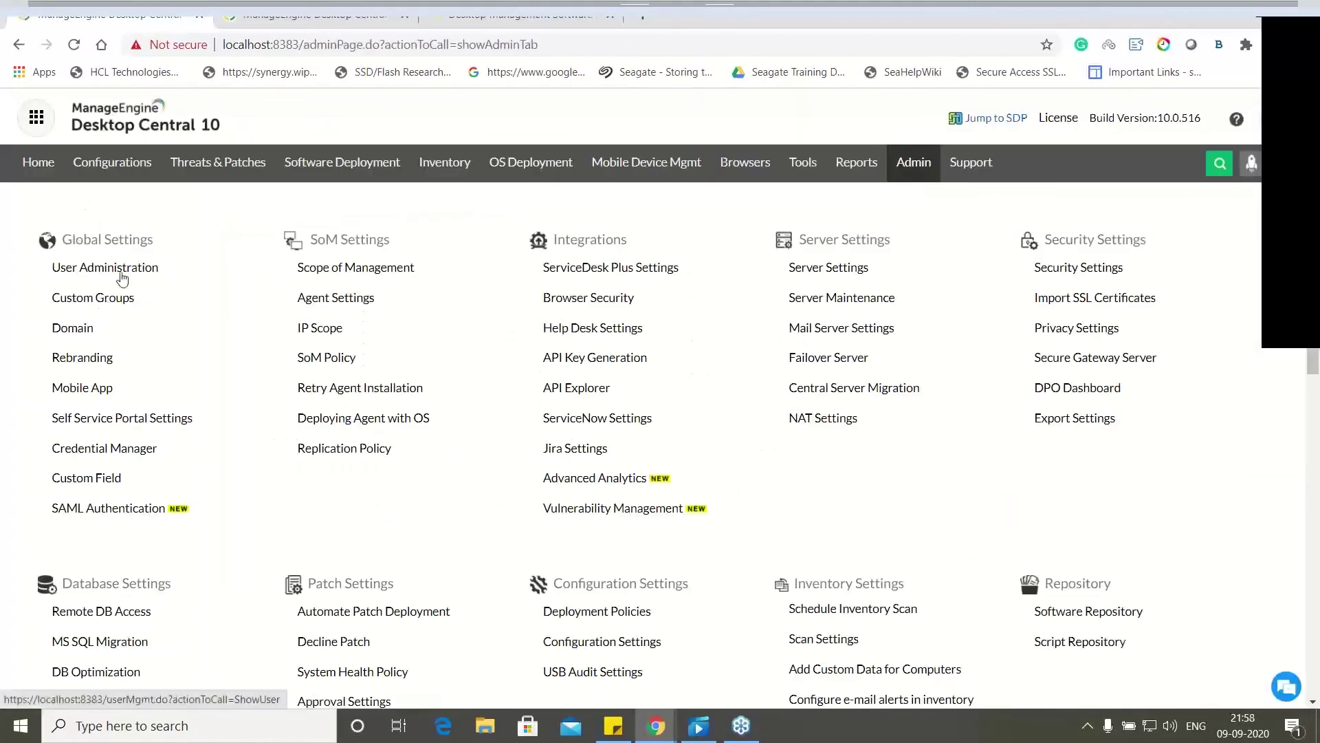
pyautogui.click(121, 274)
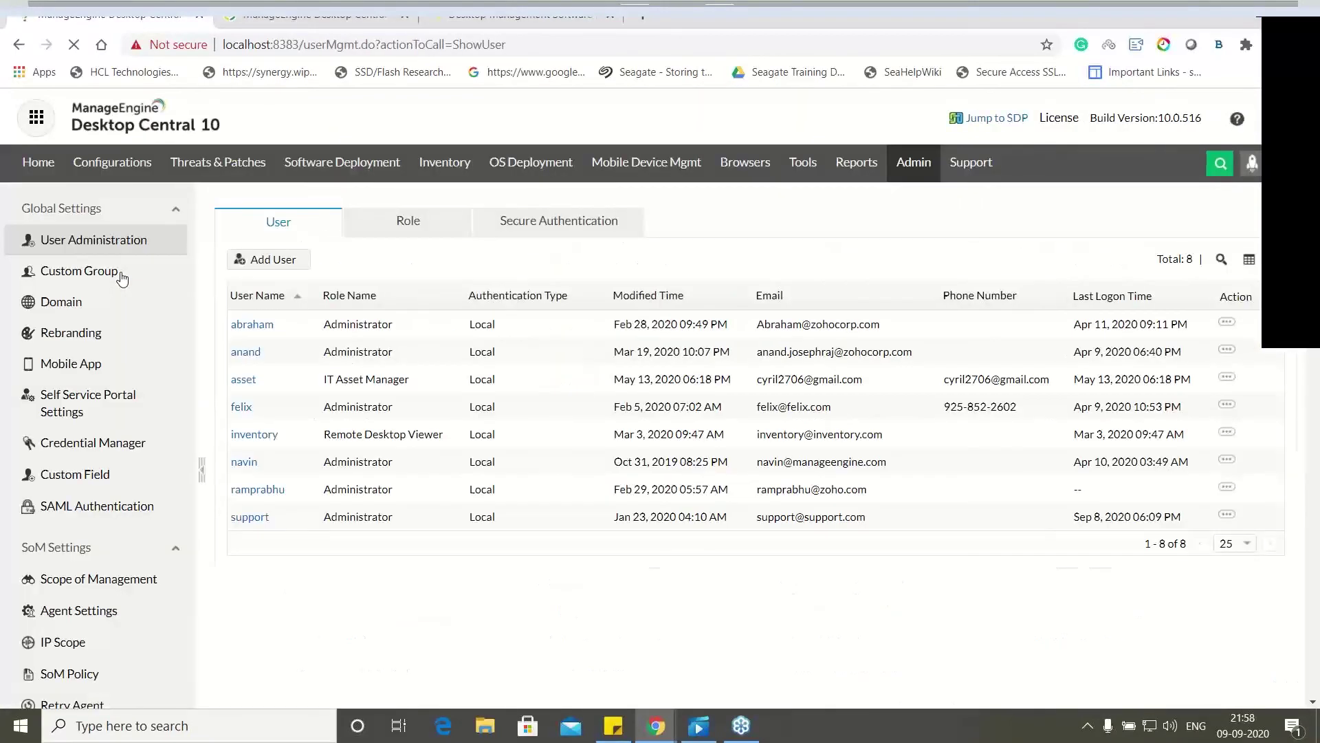
pyautogui.click(386, 233)
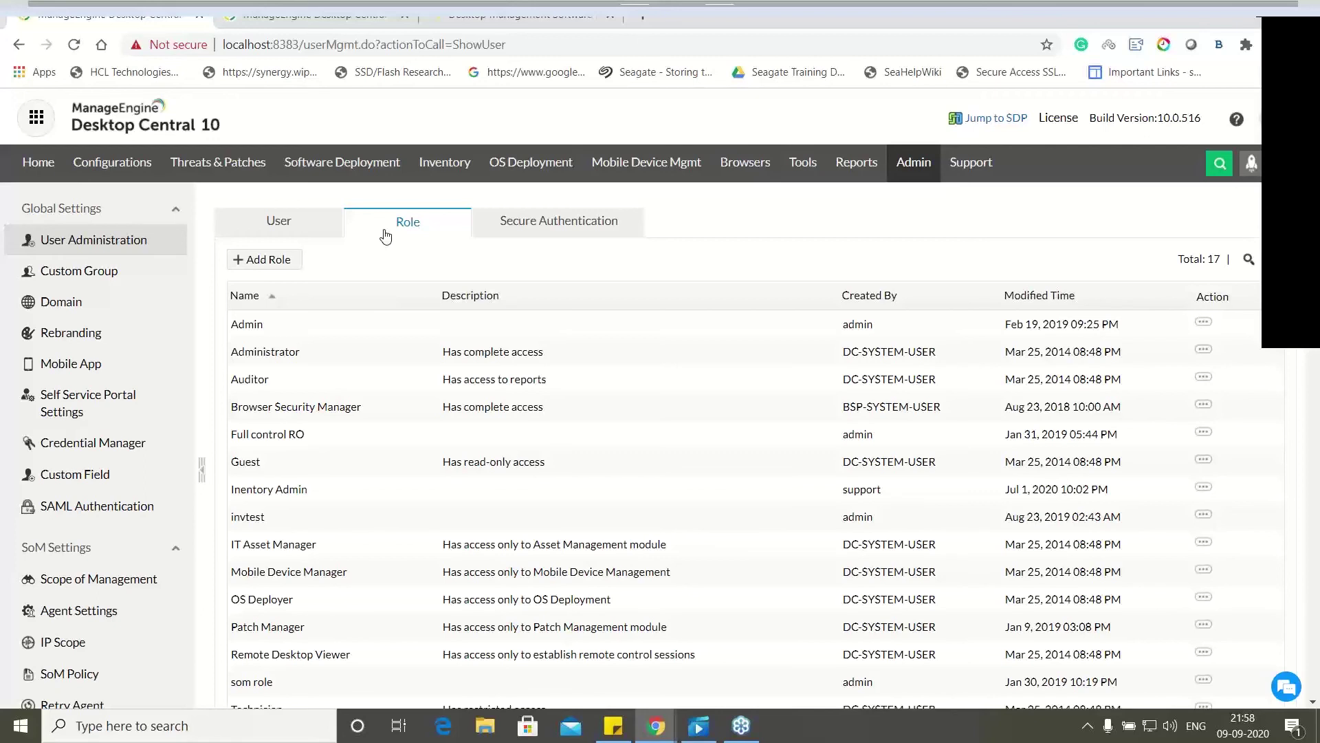
pyautogui.click(273, 260)
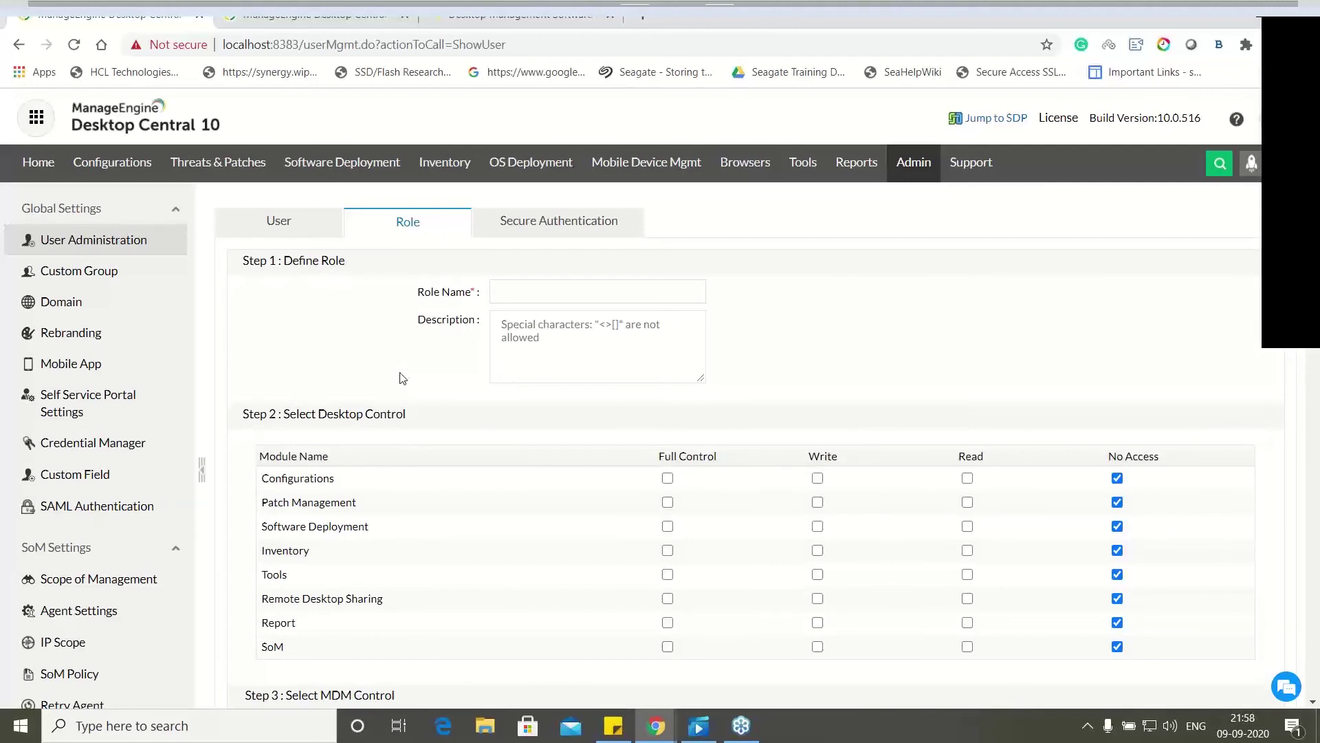
# Give the new role Full Control over the Inventory module only, clearing all access to Configurations.
pyautogui.click(667, 478)
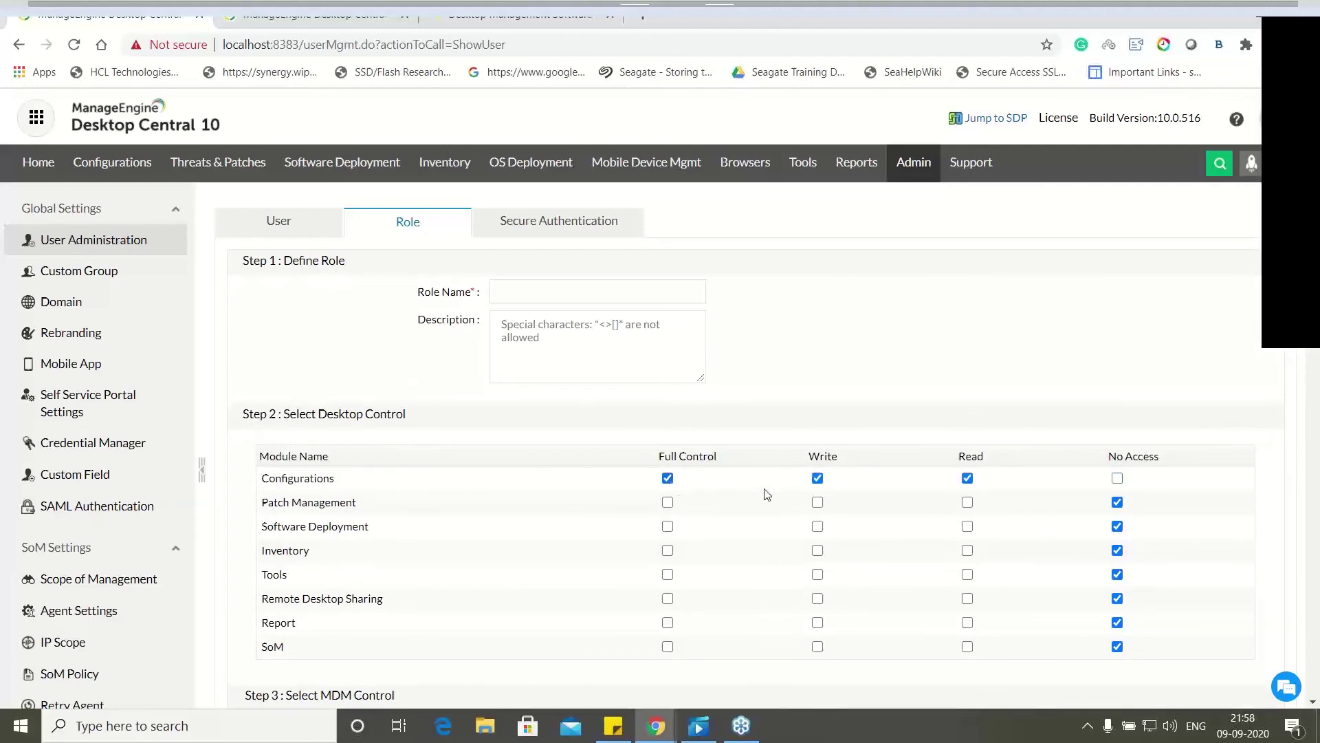
pyautogui.click(667, 478)
pyautogui.scroll(-1, 674, 495)
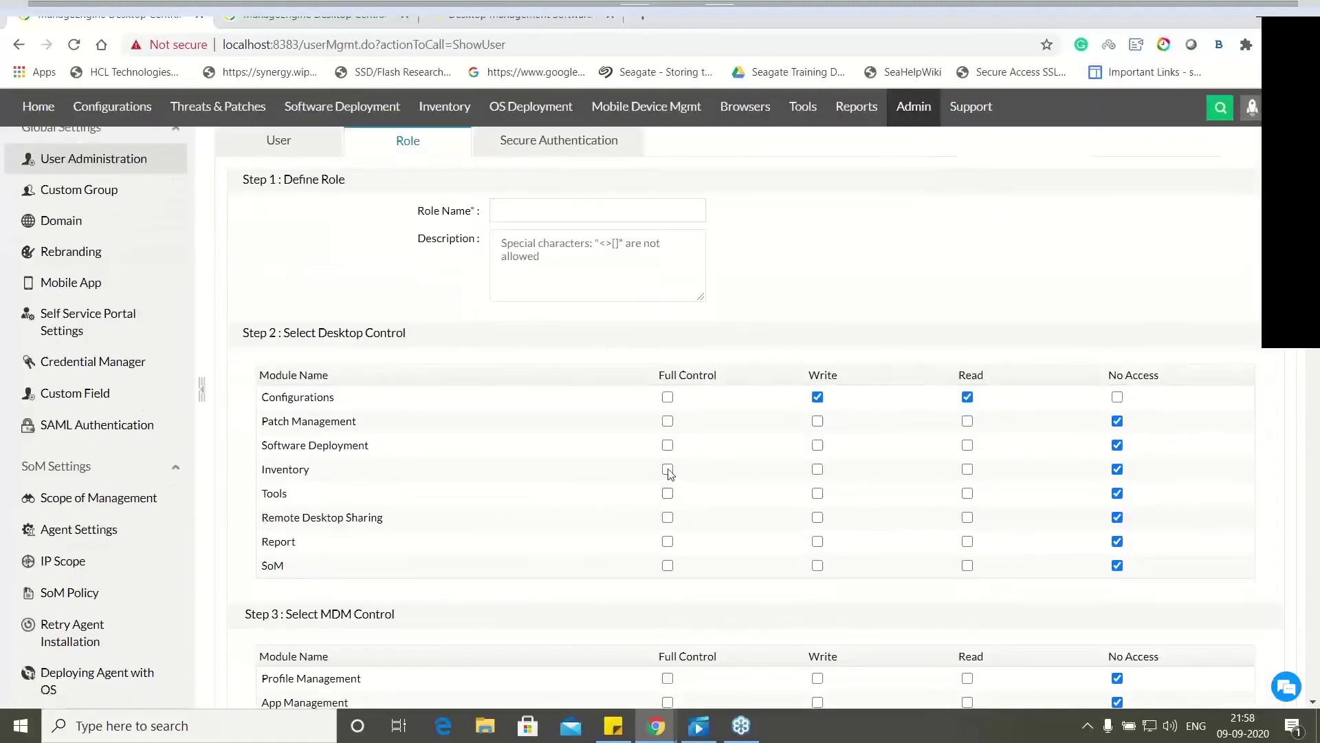
pyautogui.click(667, 469)
pyautogui.click(817, 397)
pyautogui.click(968, 396)
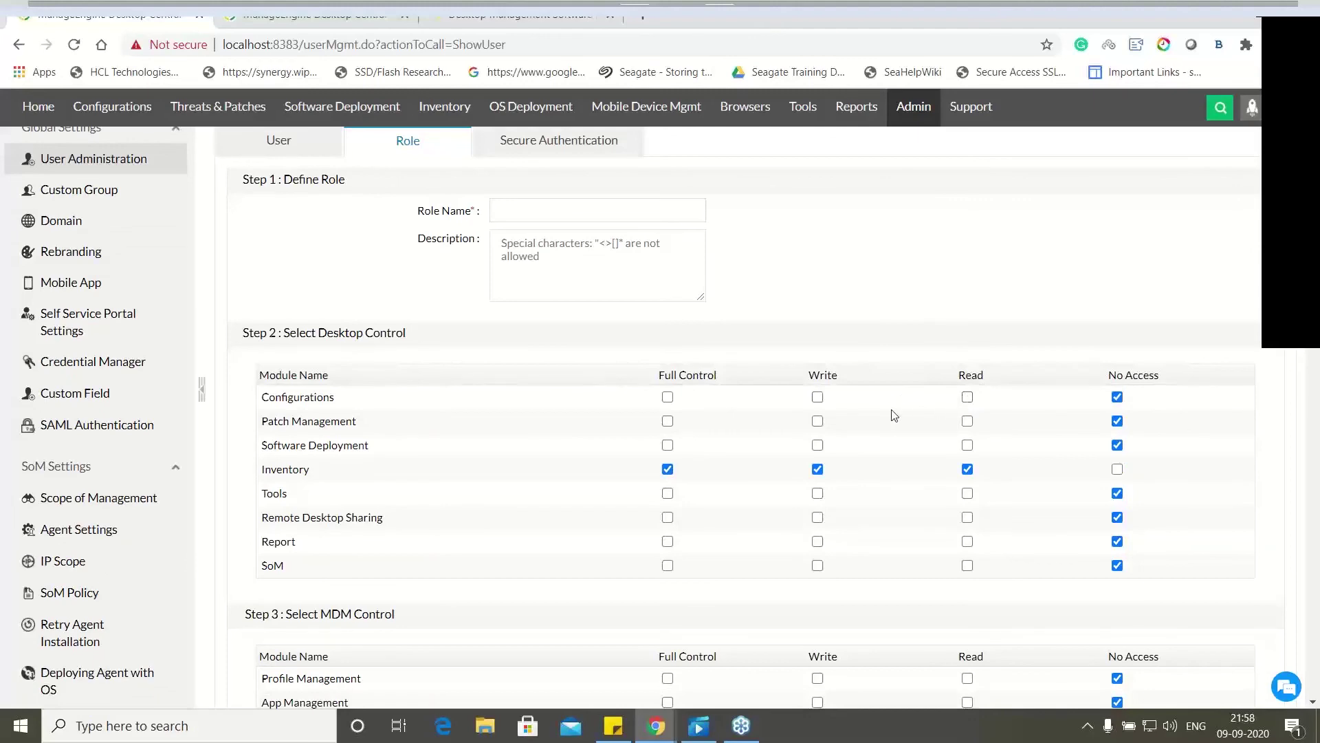
# Start adding a new user with local authentication and assign the IT Asset Manager role.
pyautogui.scroll(1, 894, 415)
pyautogui.click(296, 227)
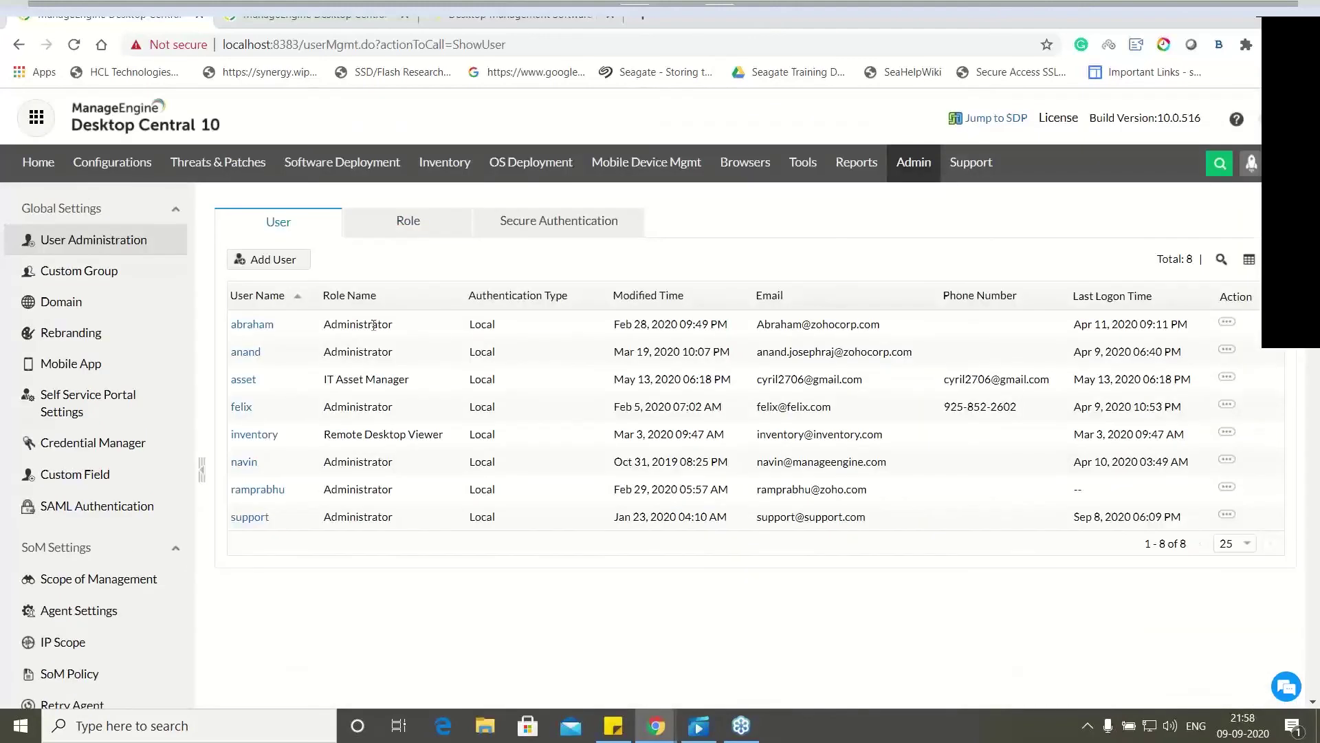
pyautogui.click(287, 260)
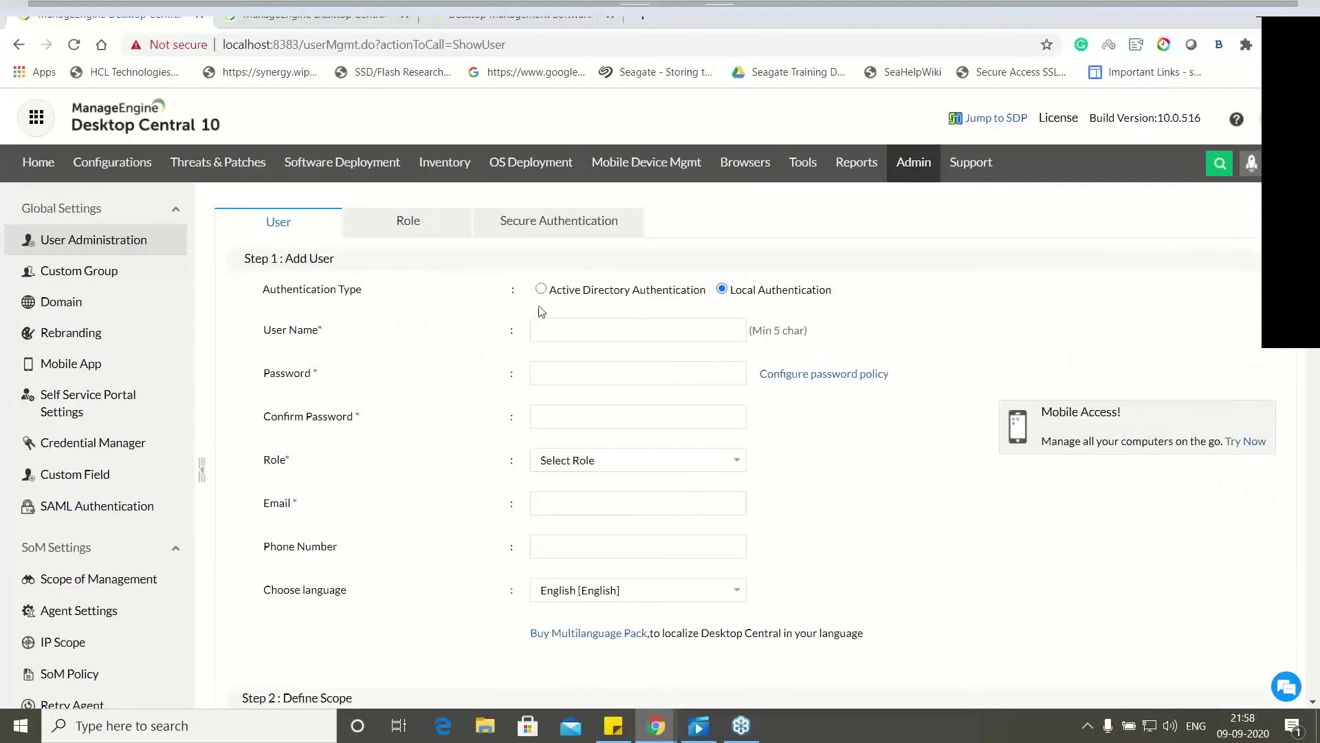
pyautogui.scroll(-1, 672, 433)
pyautogui.click(680, 377)
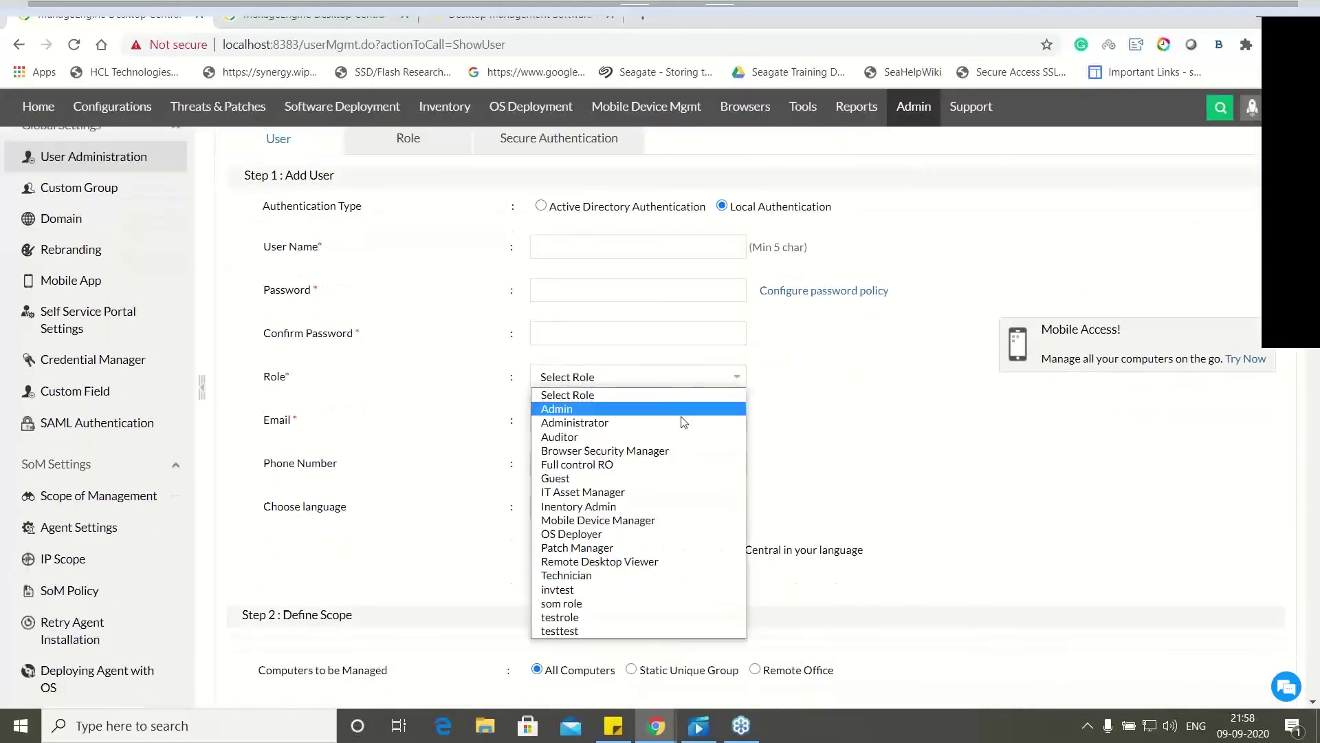
pyautogui.click(674, 491)
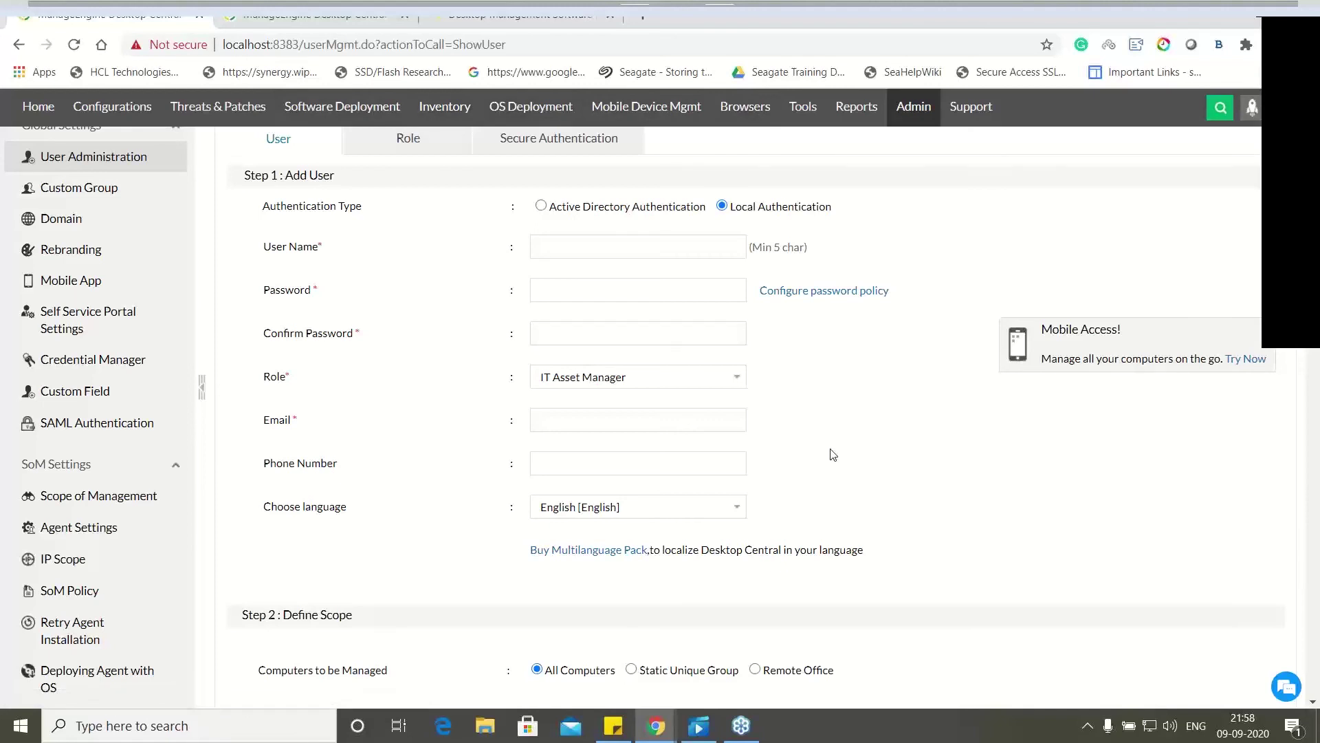
# Switch to the presentation, advance to the Scenario 9 slide, and return to Desktop Central.
pyautogui.hotkey('alt', 'Tab')
pyautogui.press('Right')
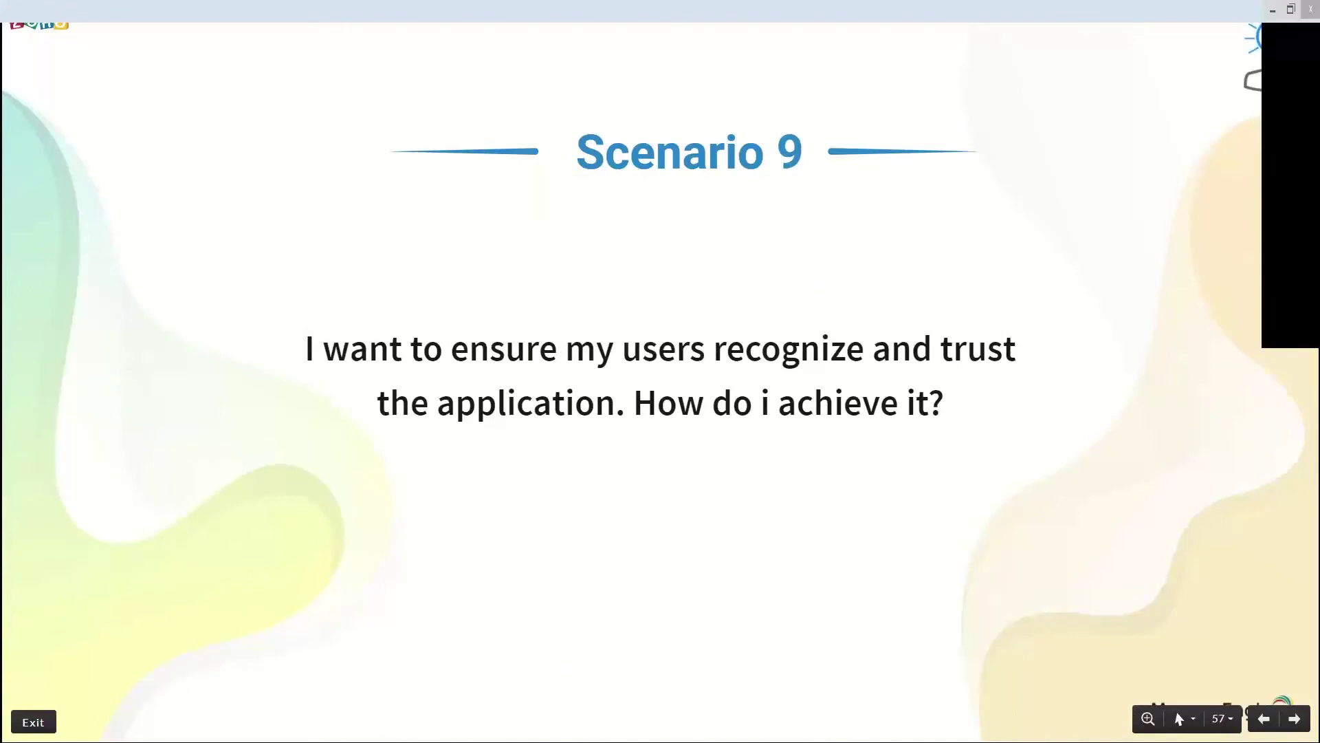
pyautogui.hotkey('alt', 'Tab')
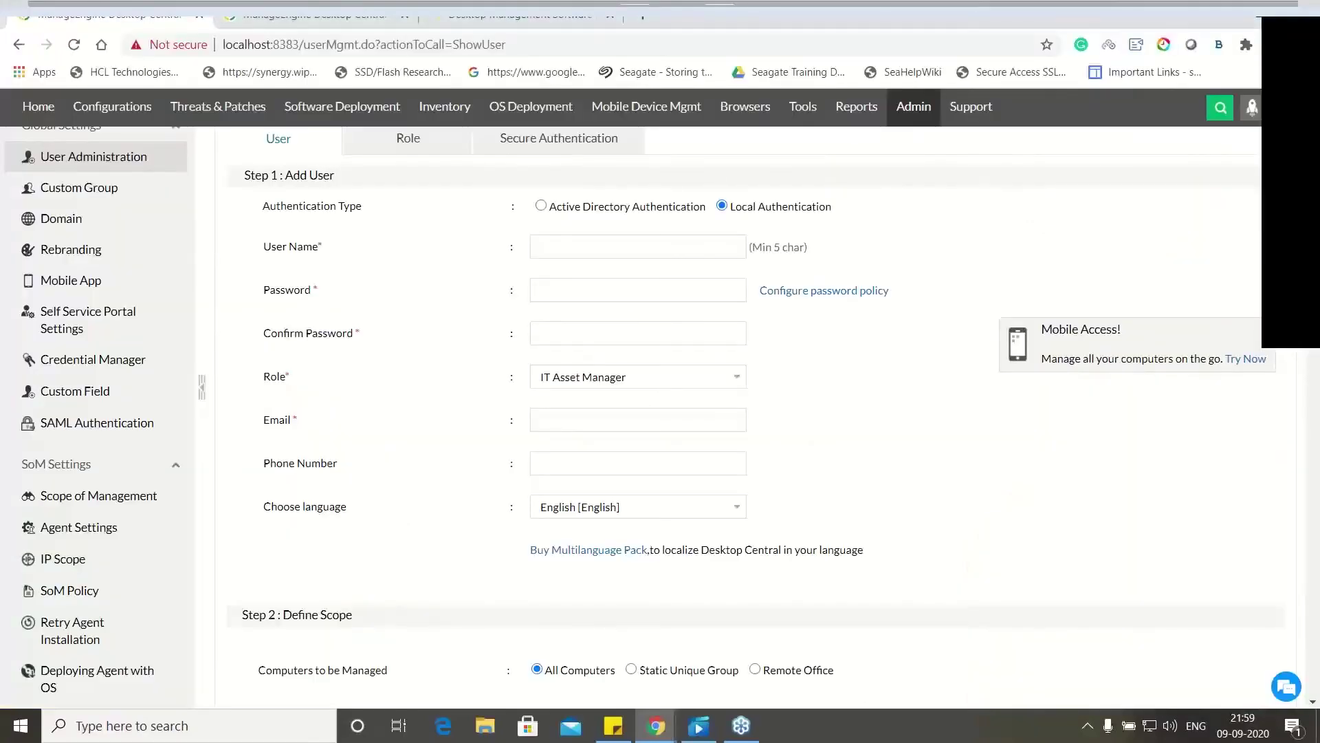
# Open the Rebranding page from the admin settings, examine the logo options, and show the hidden system tray icons.
pyautogui.click(916, 110)
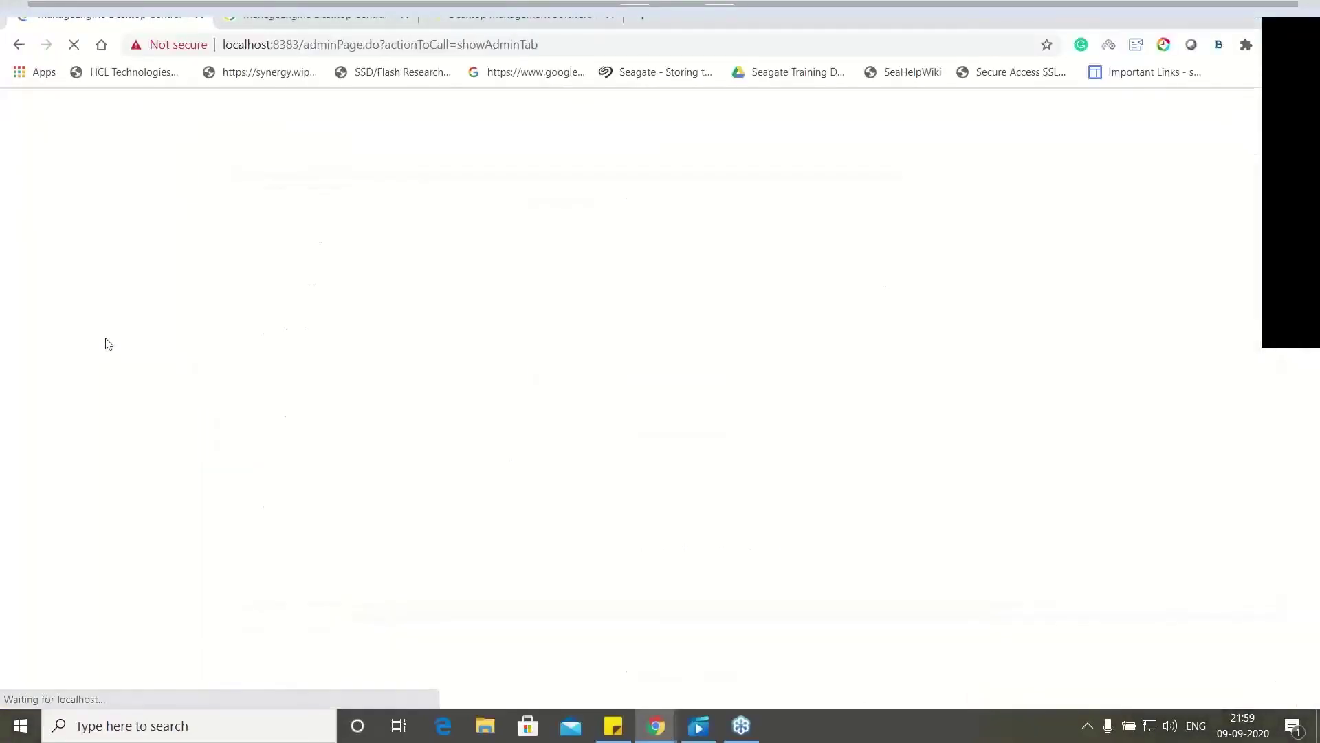
pyautogui.click(101, 359)
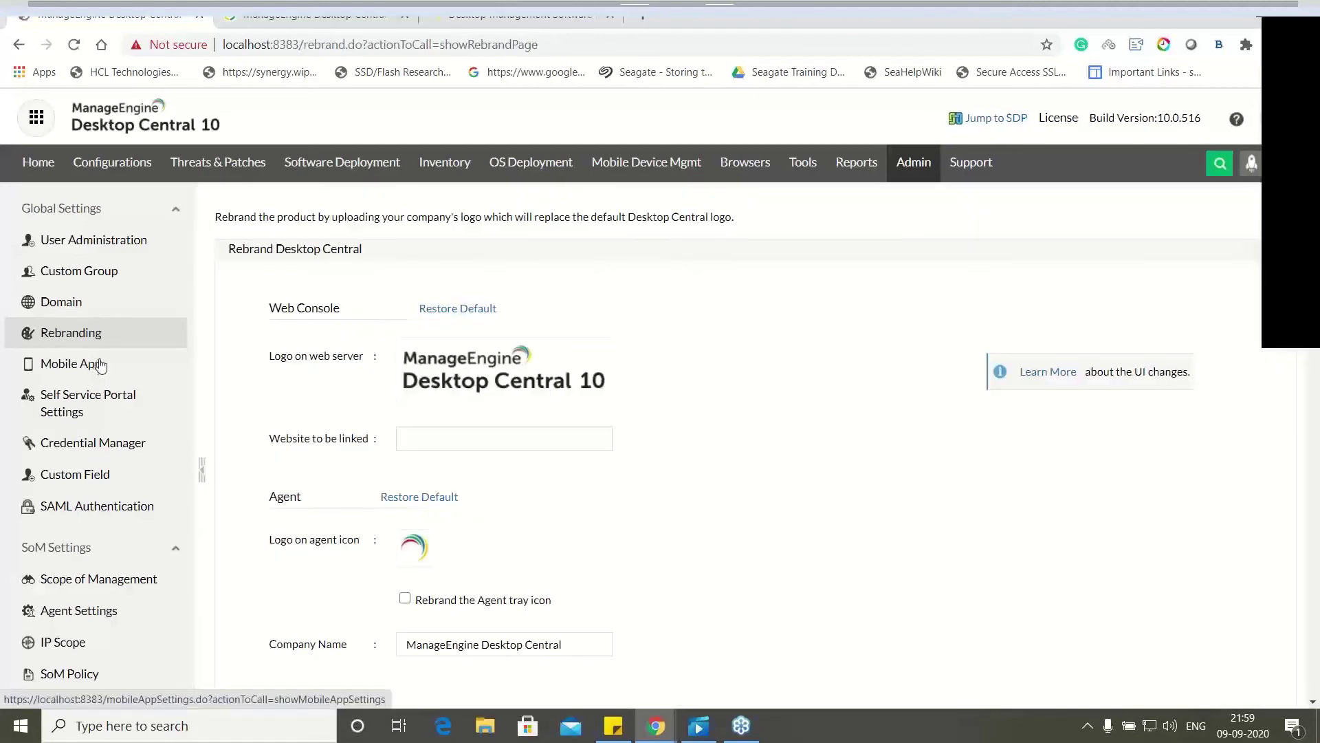
pyautogui.moveTo(508, 393)
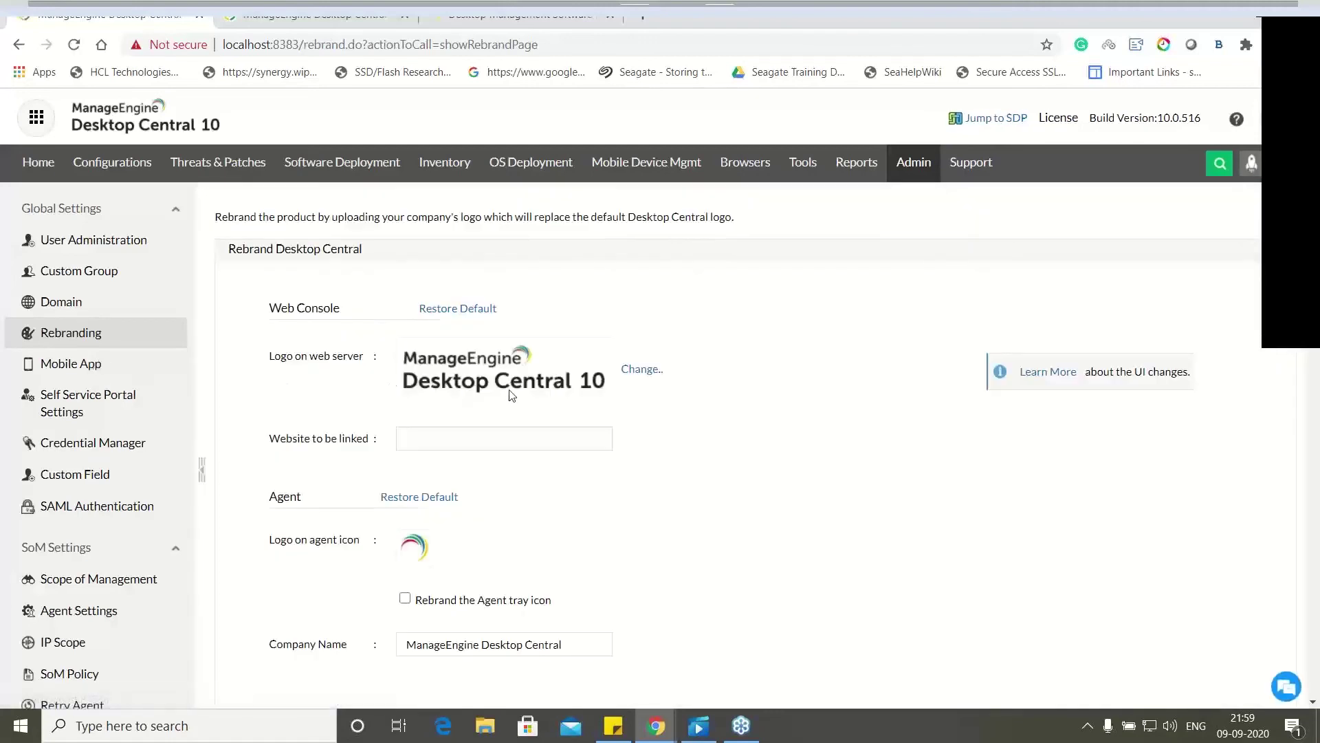
pyautogui.click(1088, 727)
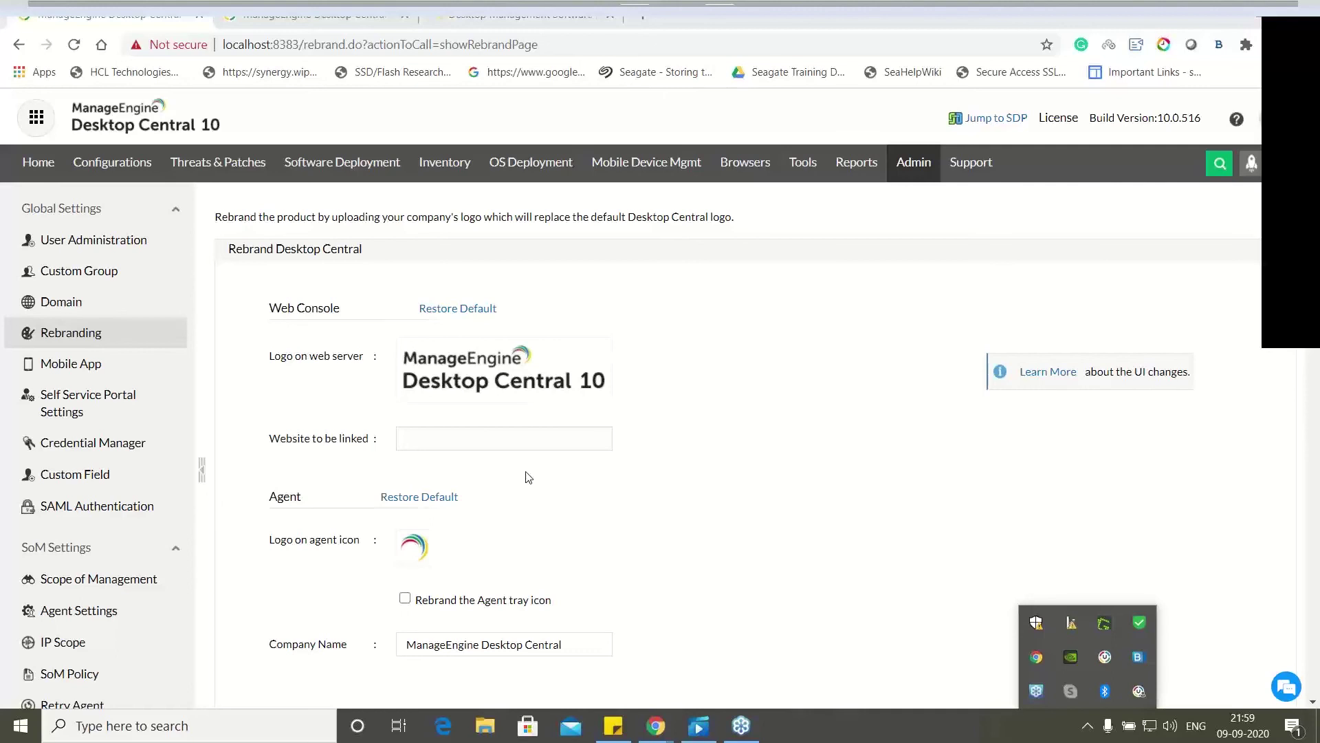
# Return to the presentation, advance through the question slides to Question 5, and switch back to Desktop Central.
pyautogui.hotkey('alt', 'Tab')
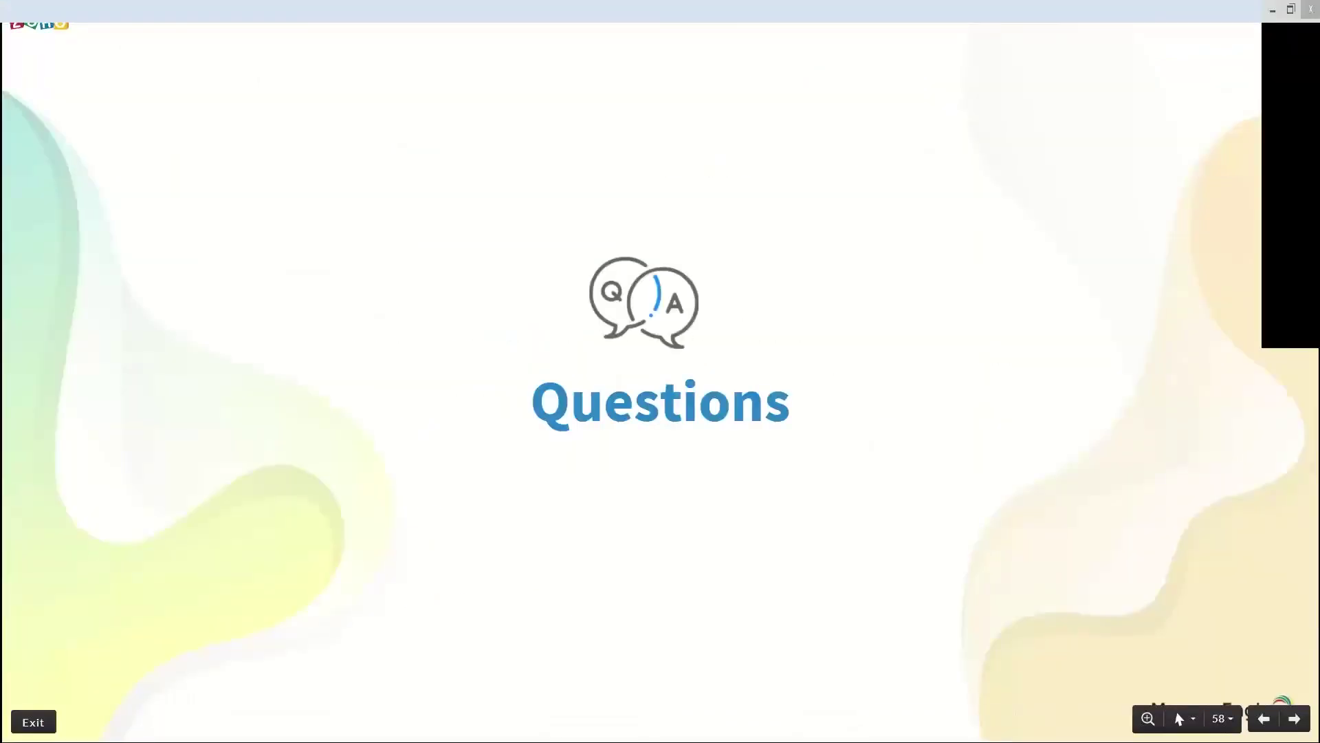
pyautogui.press('Right')
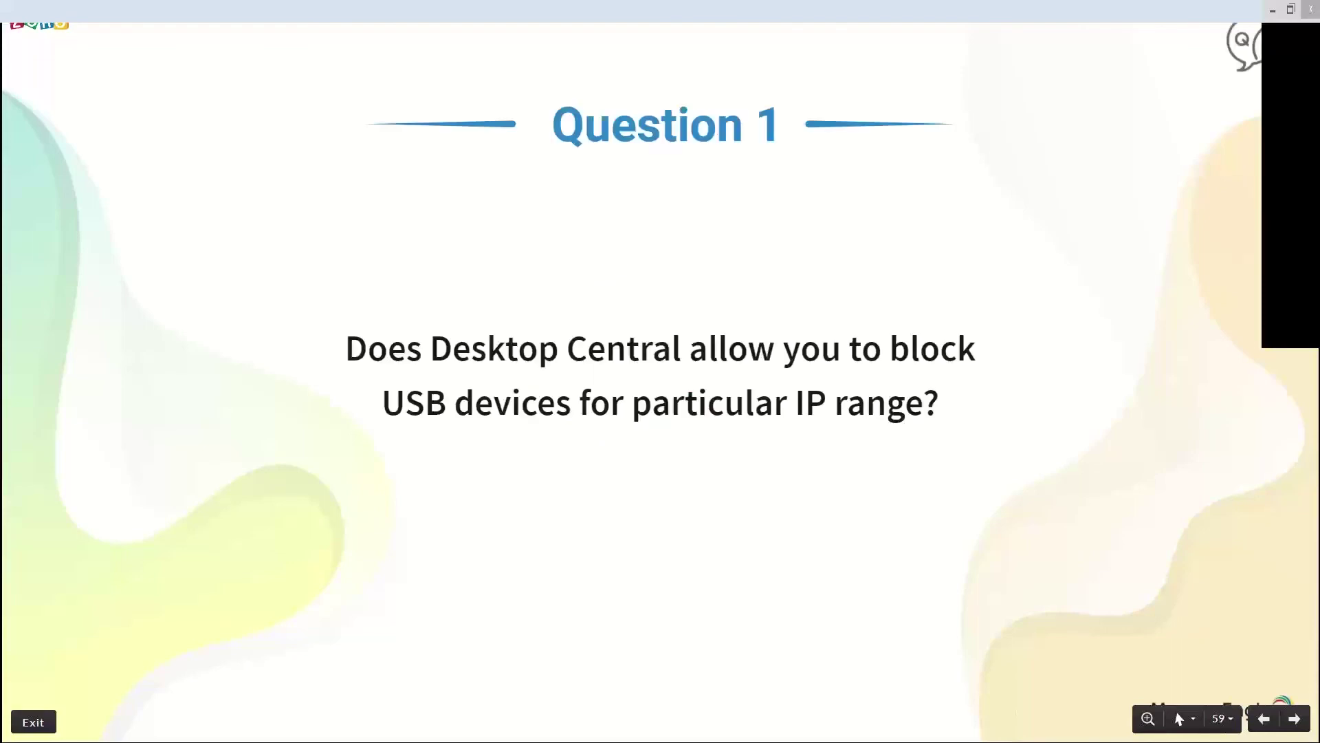
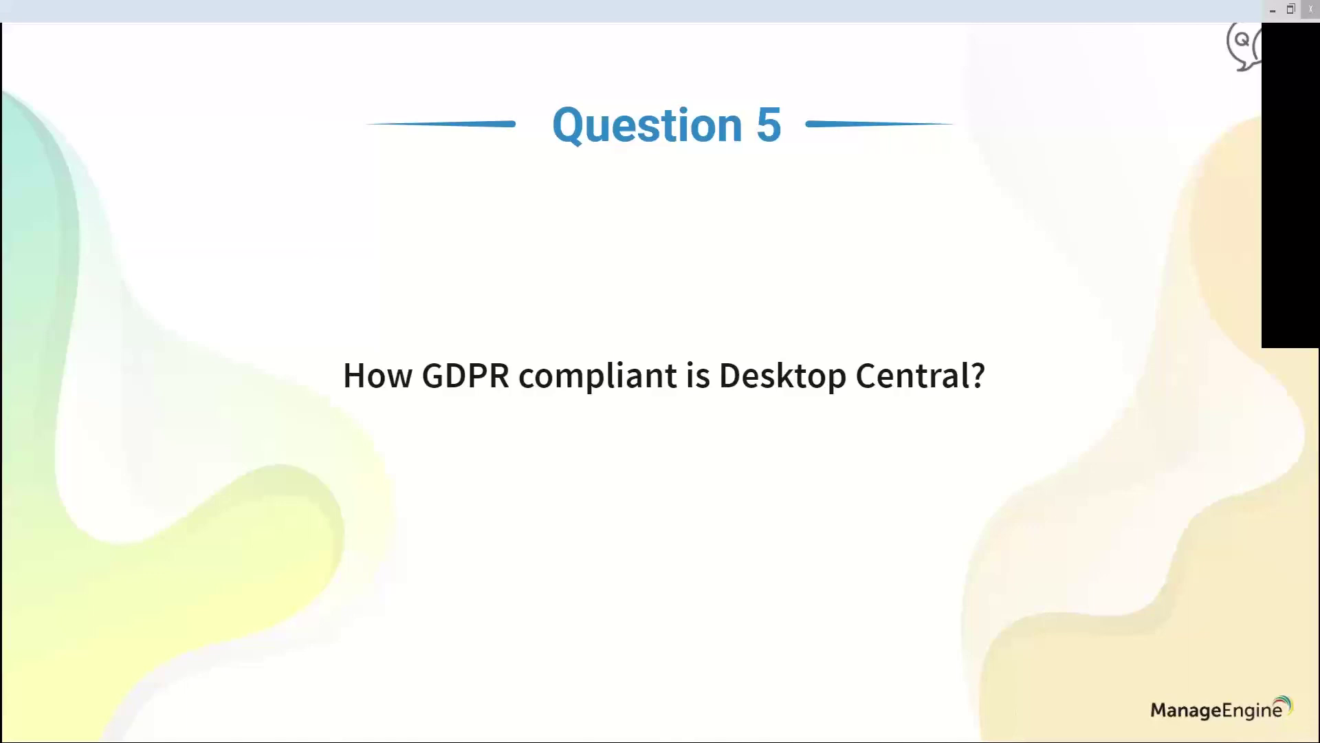
pyautogui.hotkey('alt', 'Tab')
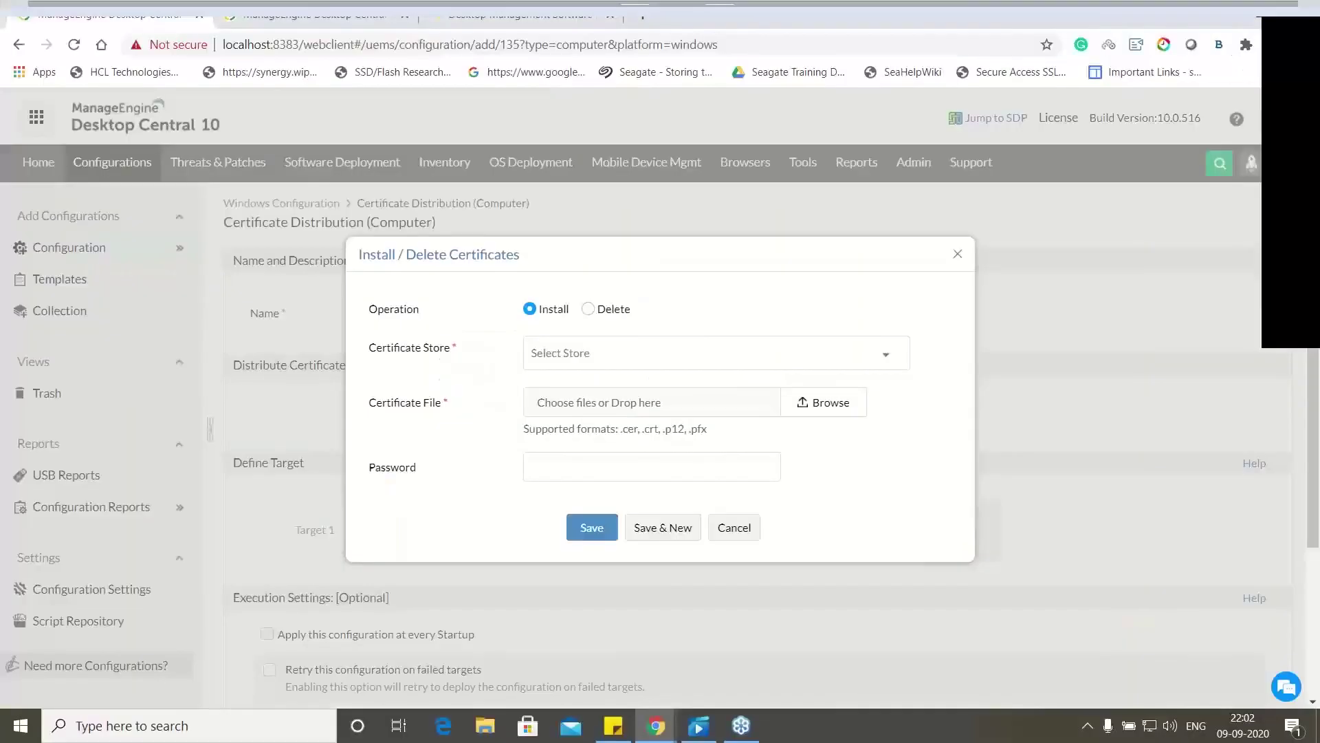
# Close the certificate dialog, open Export Settings from the admin settings, and highlight the masked e-mail example.
pyautogui.click(957, 254)
pyautogui.click(913, 162)
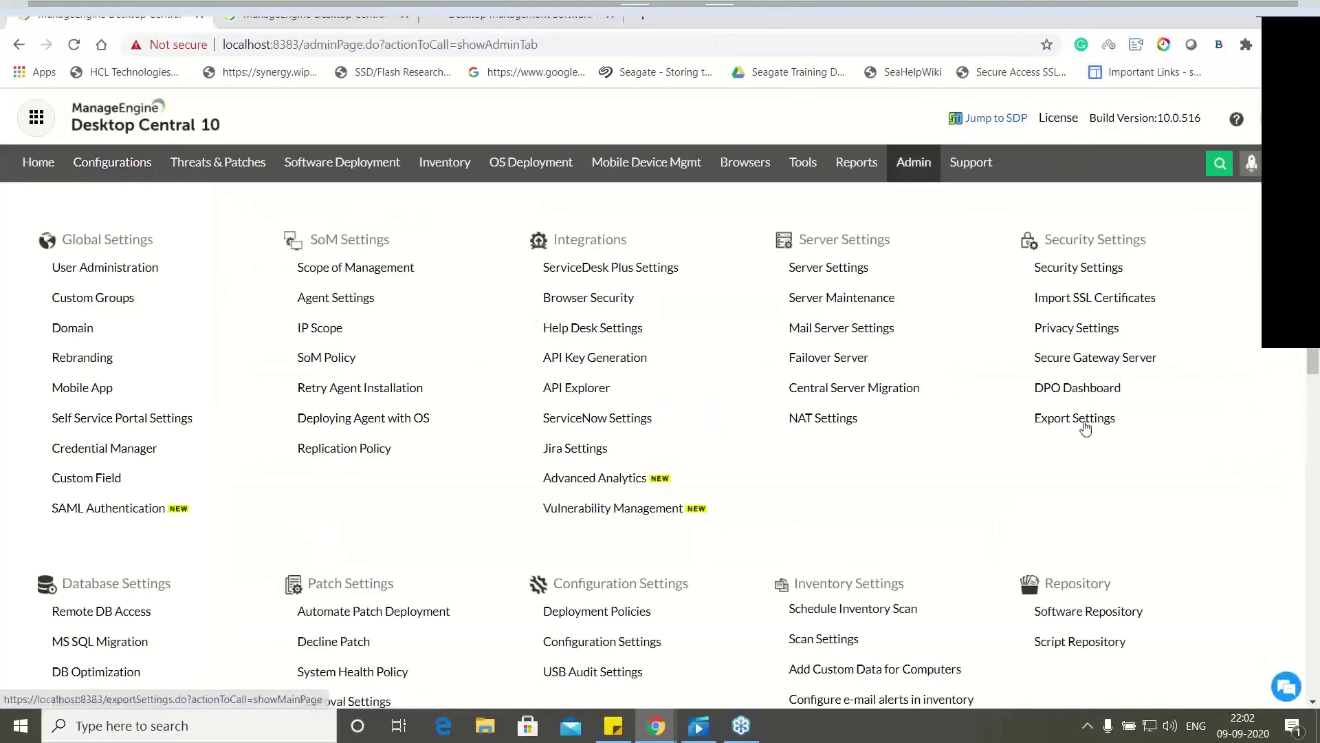
pyautogui.click(1084, 427)
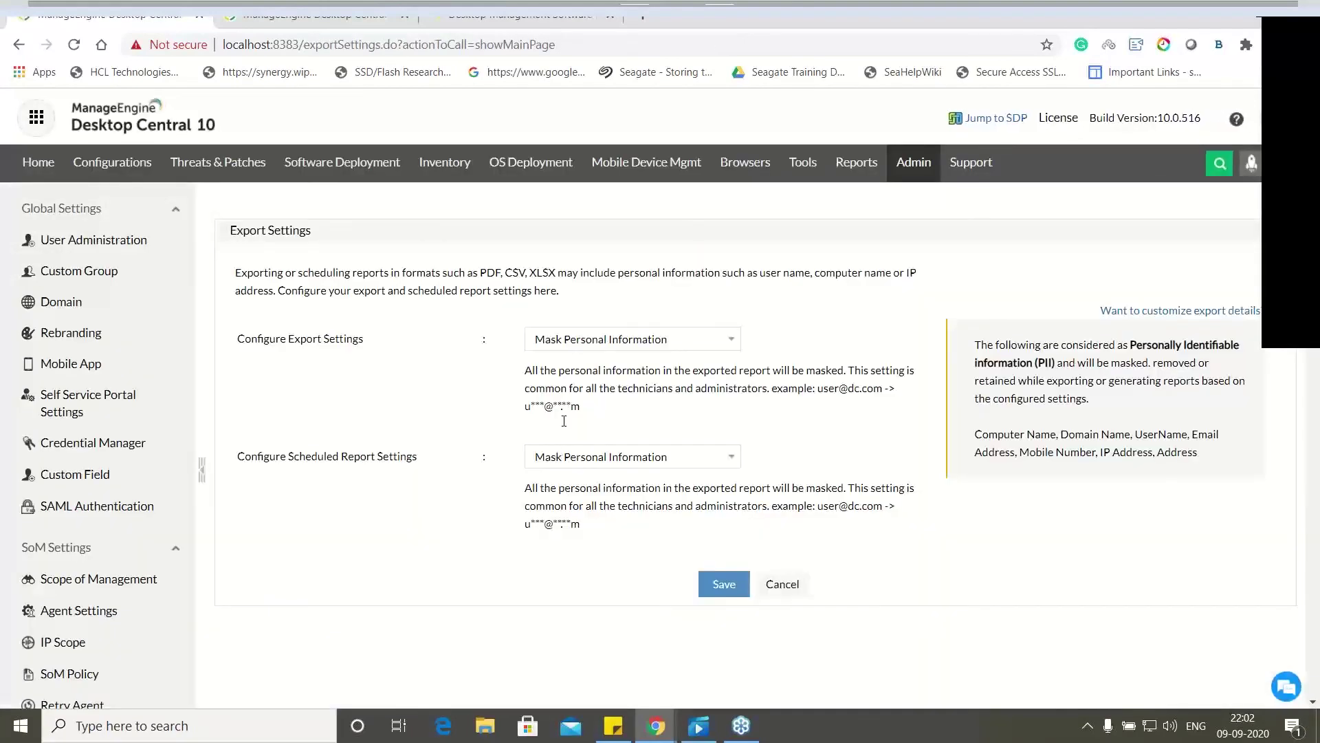
pyautogui.doubleClick(593, 407)
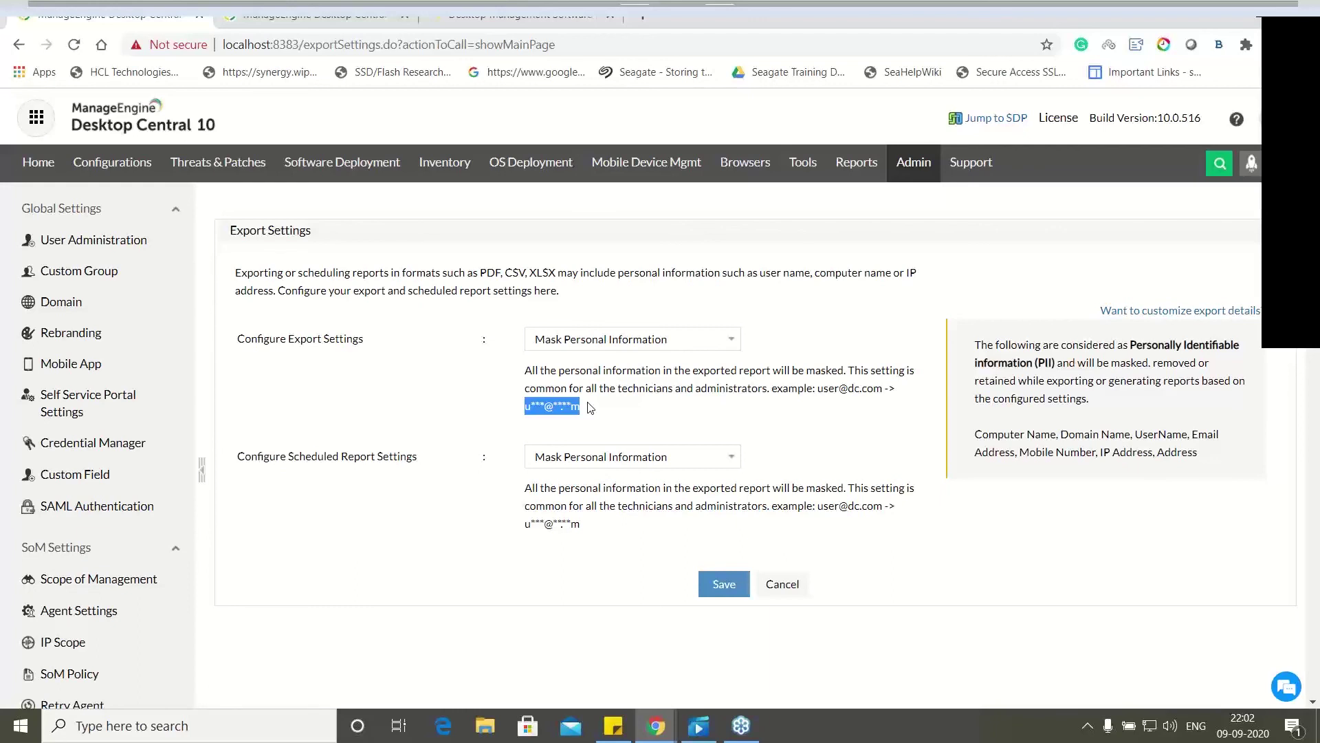
# Switch to the presentation, advance from Question 5 to the Question 7 slide, and return to Desktop Central.
pyautogui.hotkey('alt', 'Tab')
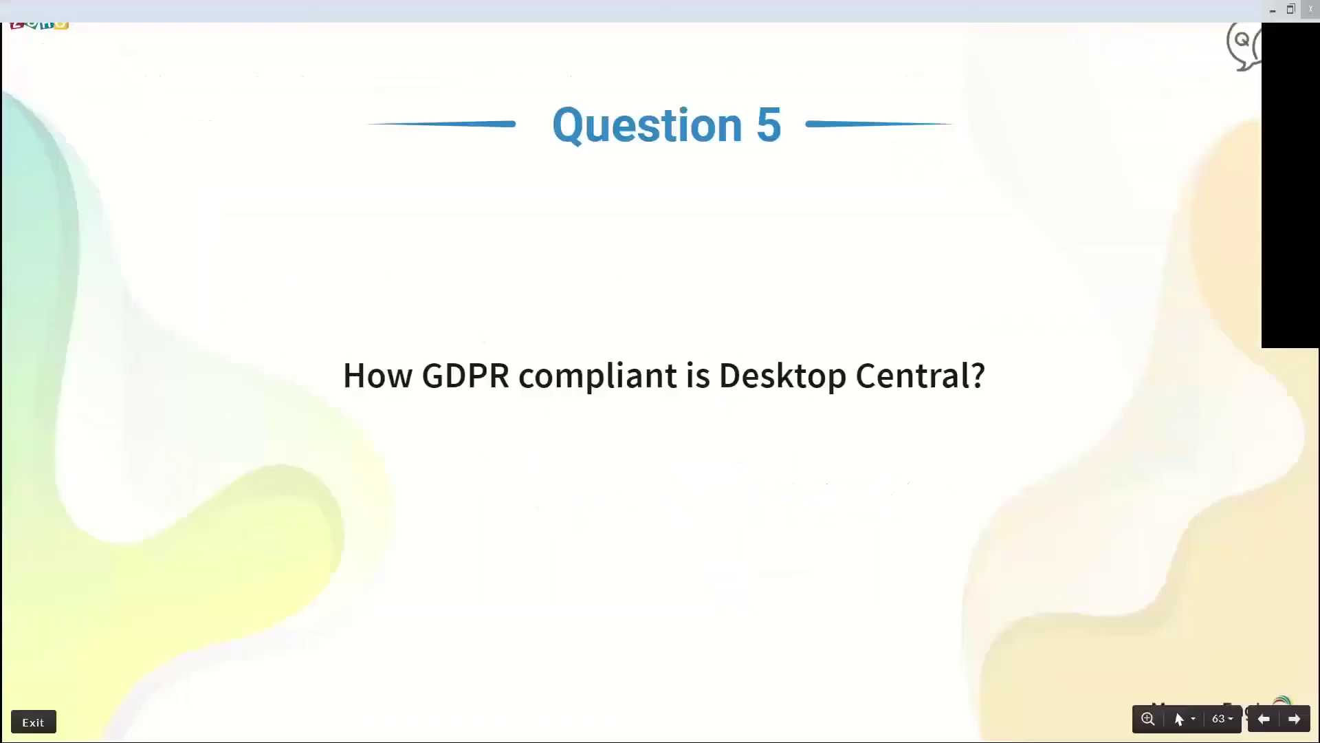
pyautogui.press('Right')
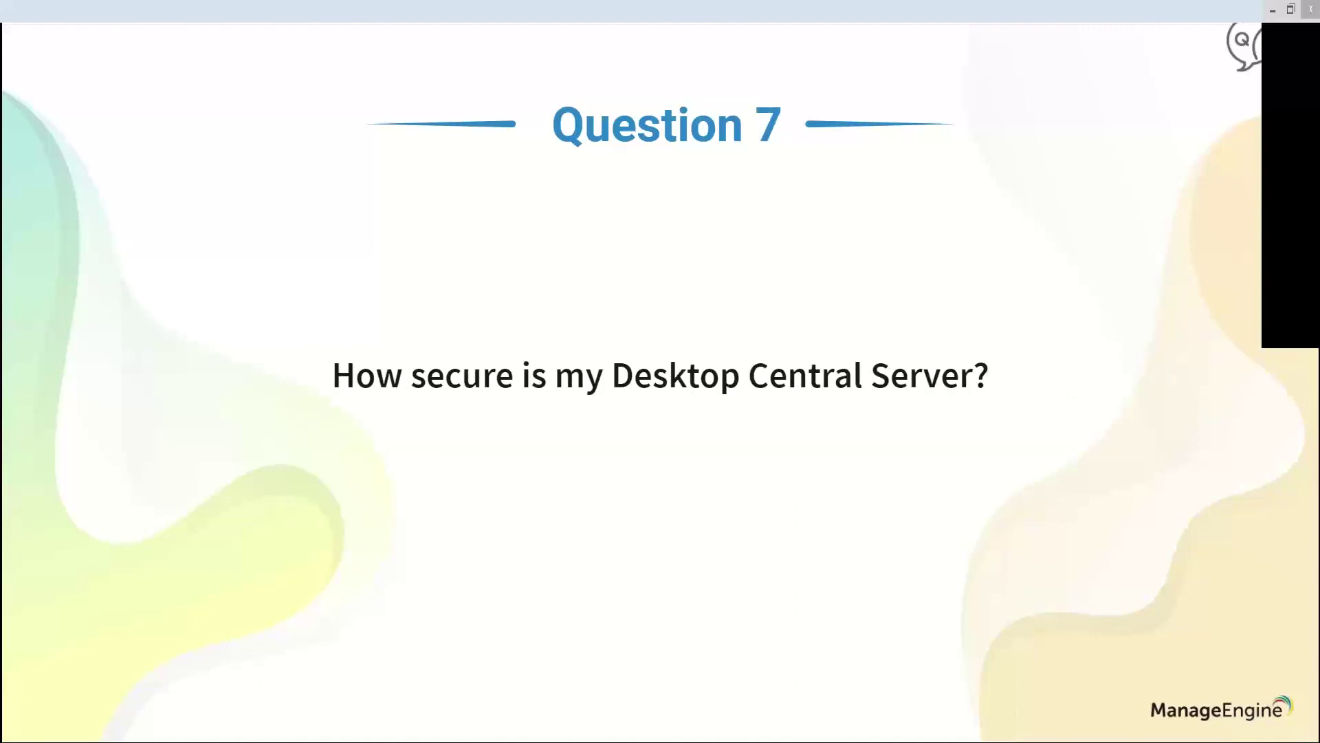
pyautogui.press('Escape')
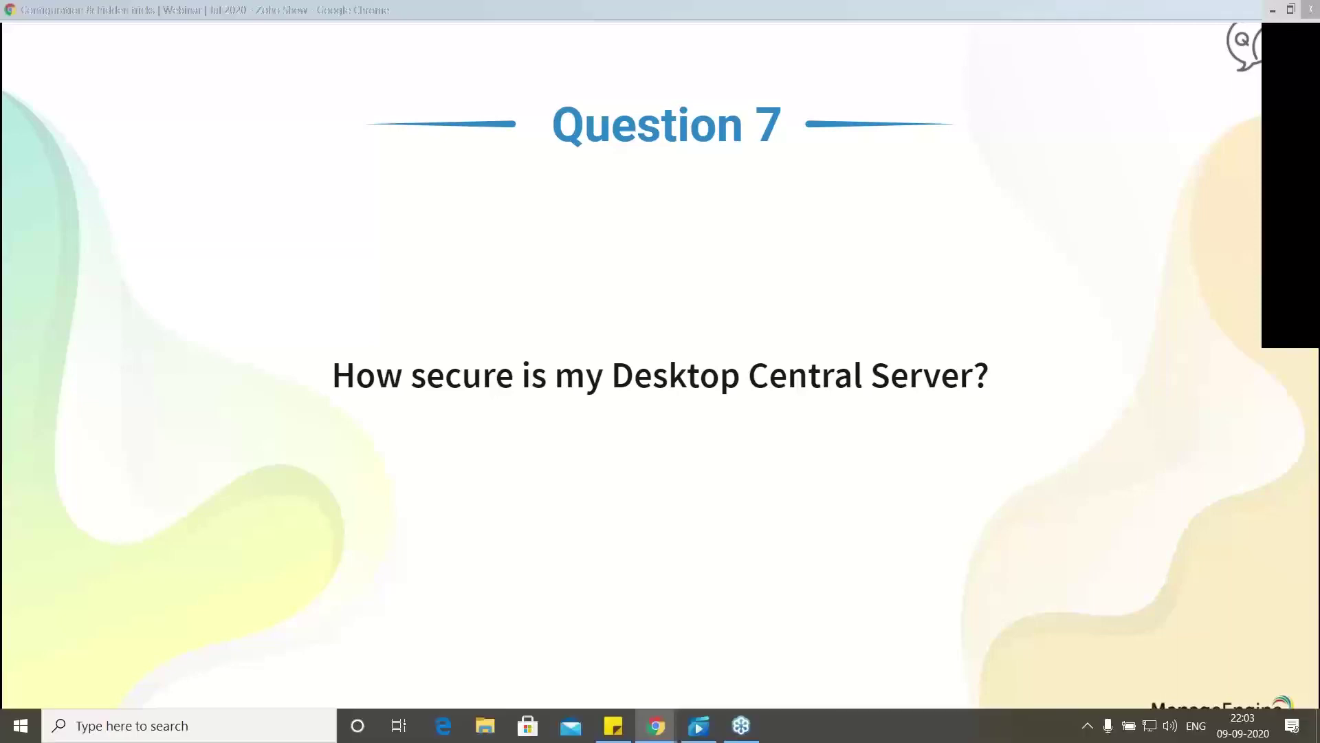
pyautogui.hotkey('alt', 'Tab')
# View the Server Settings page from the admin settings, and open the Security Settings page.
pyautogui.click(900, 169)
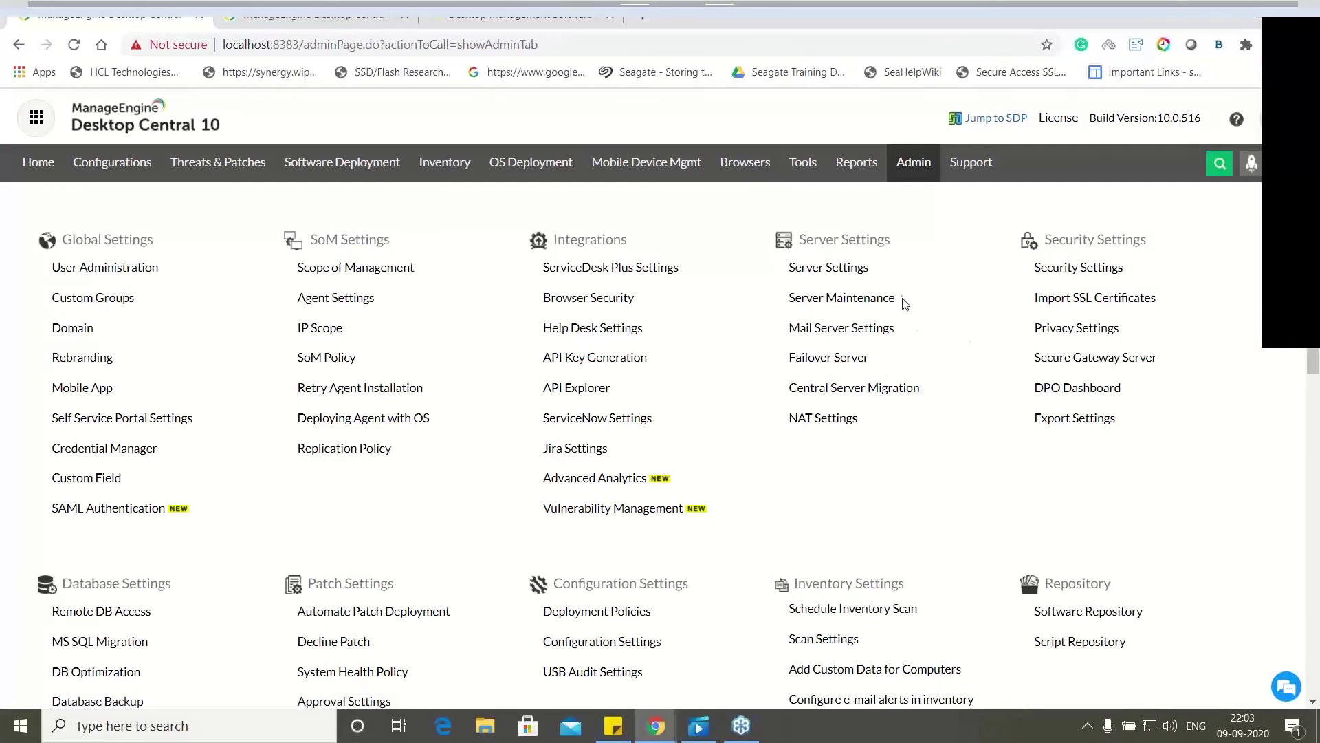
pyautogui.click(840, 273)
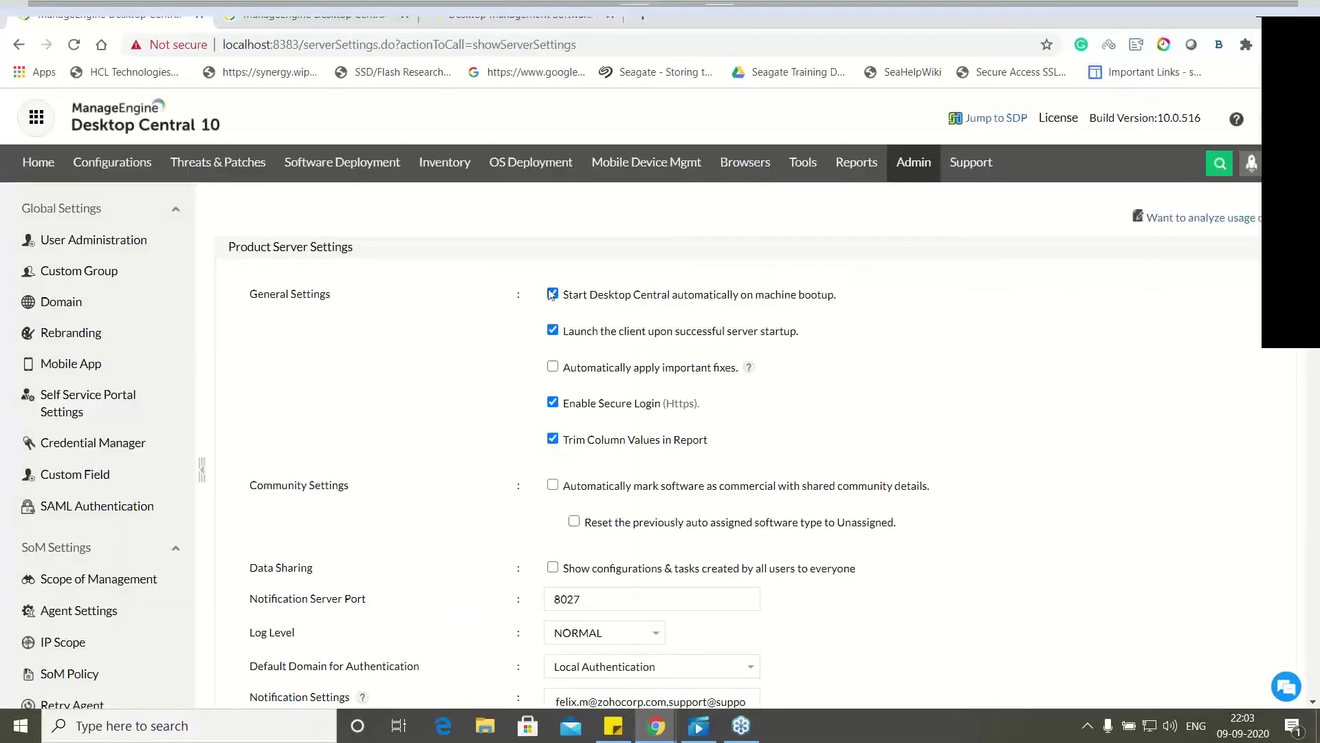
pyautogui.click(916, 175)
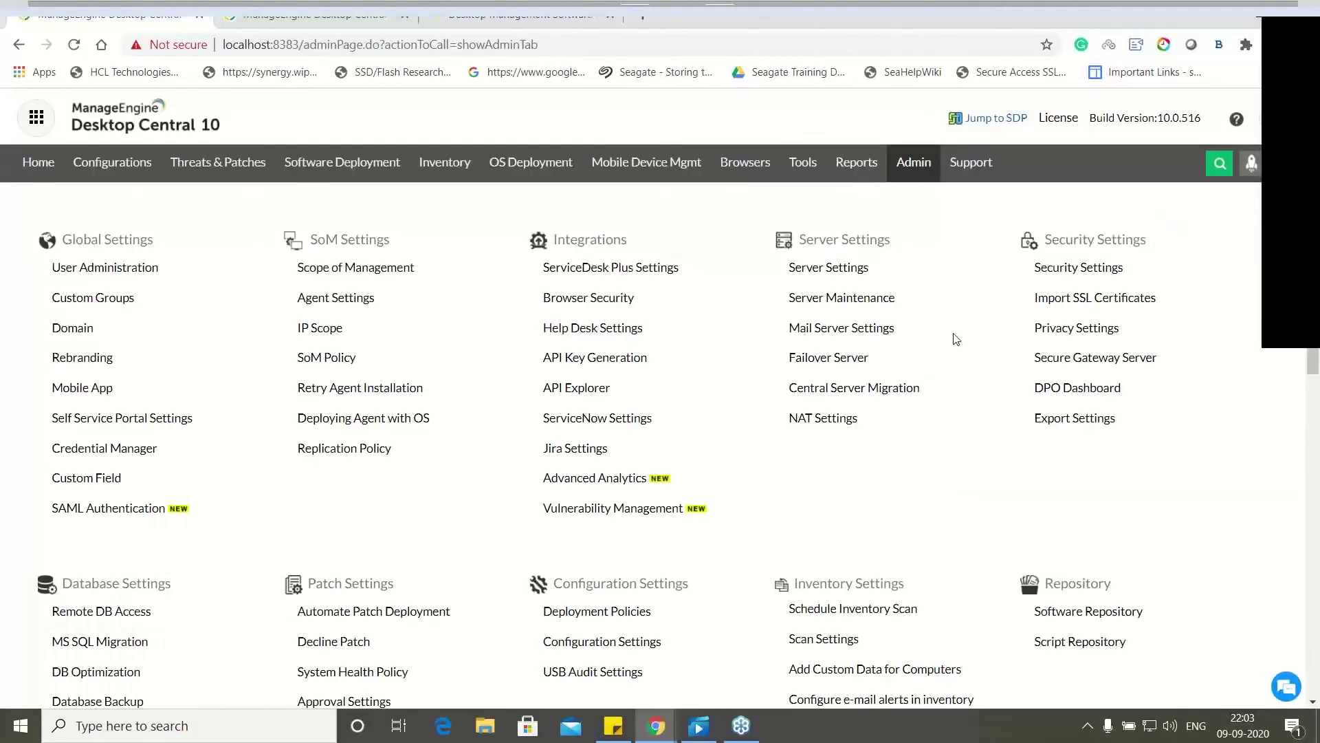
pyautogui.click(1070, 272)
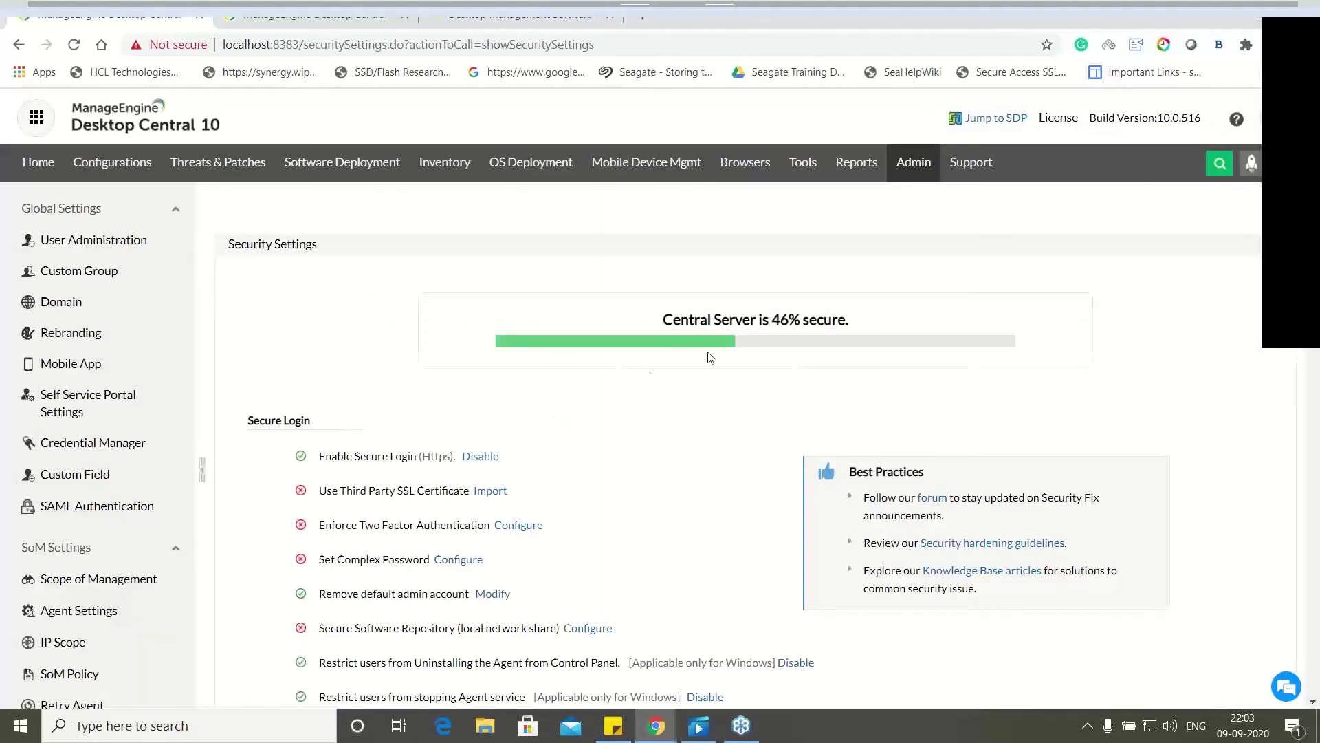
# Highlight the server's security percentage and the third-party SSL certificate item, and review the Secure Login list.
pyautogui.moveTo(851, 320); pyautogui.dragTo(779, 321)
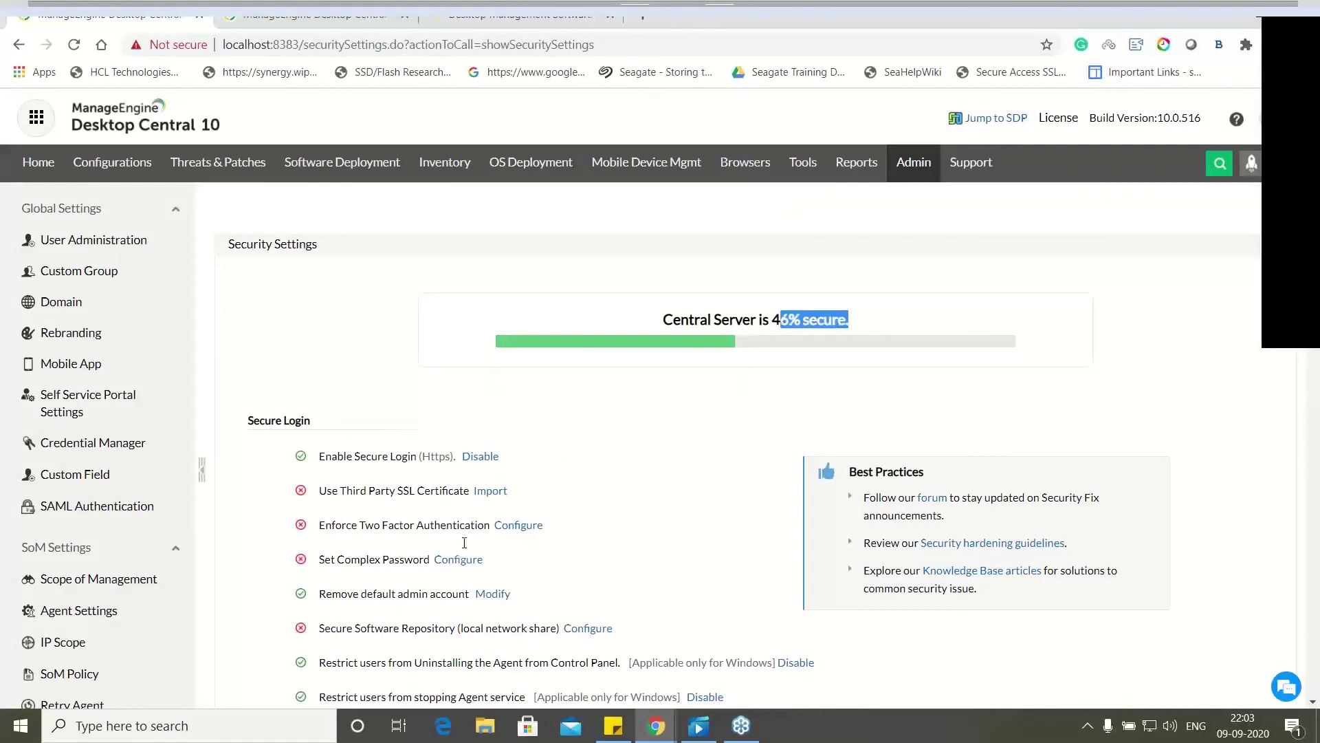
pyautogui.moveTo(471, 491); pyautogui.dragTo(359, 491)
pyautogui.scroll(-1, 590, 477)
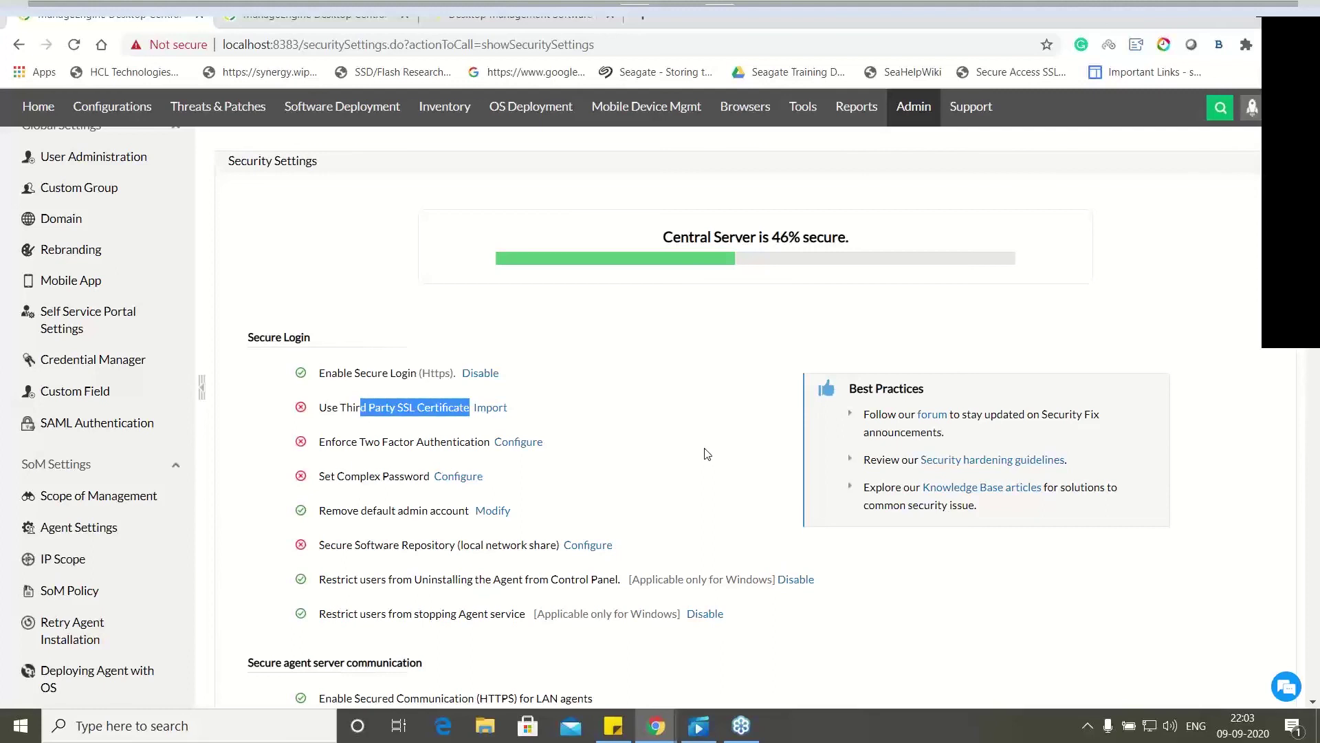
# Return to the presentation, advance to the Question 8 slide, and switch back to Desktop Central.
pyautogui.hotkey('alt', 'Tab')
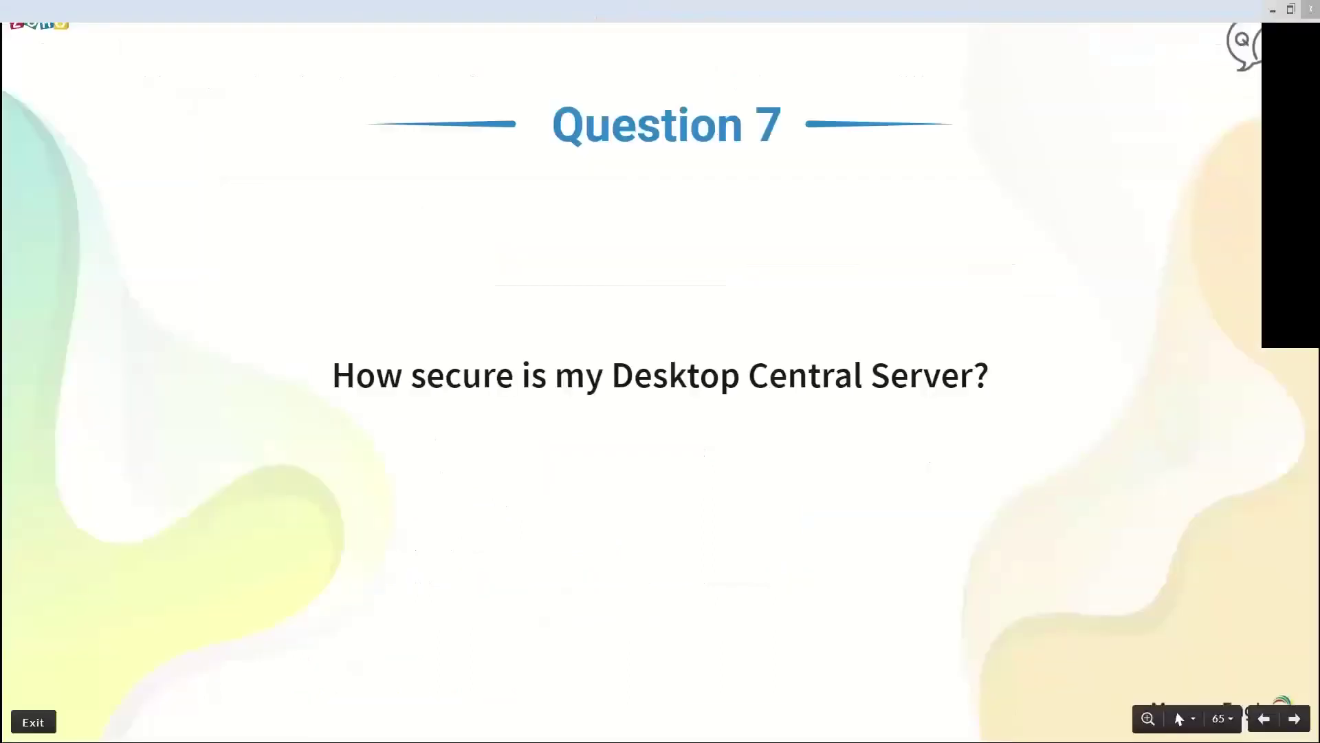
pyautogui.press('Right')
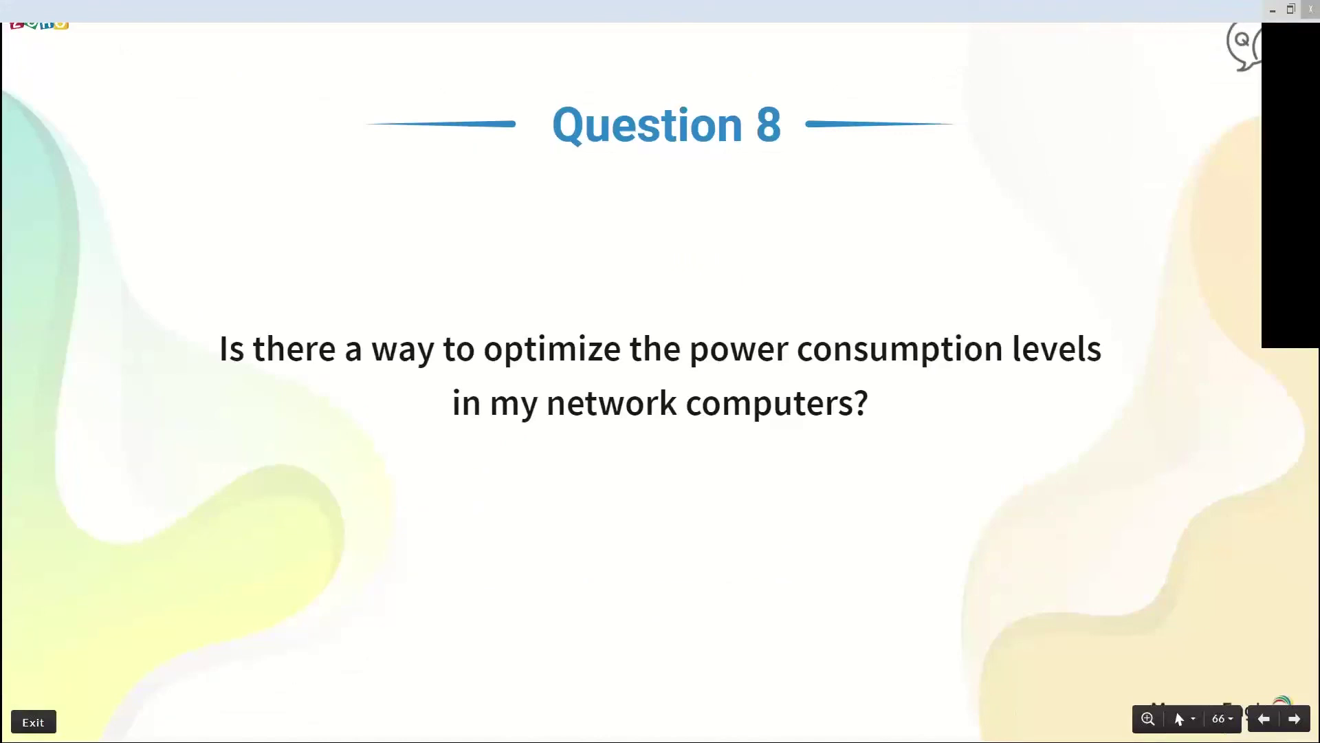
pyautogui.hotkey('alt', 'Tab')
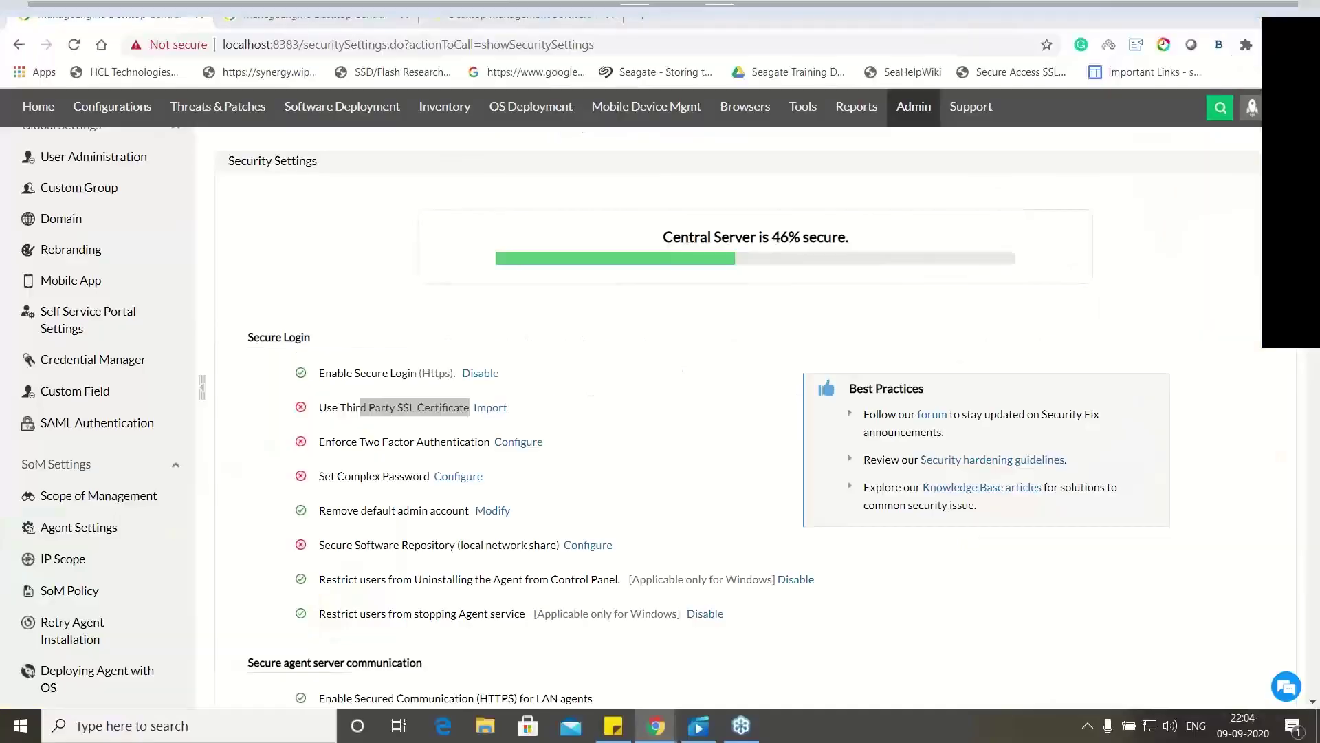
# Start a new Windows Display configuration for computers and review the Primary Display Resolution options without changing the setting.
pyautogui.click(103, 112)
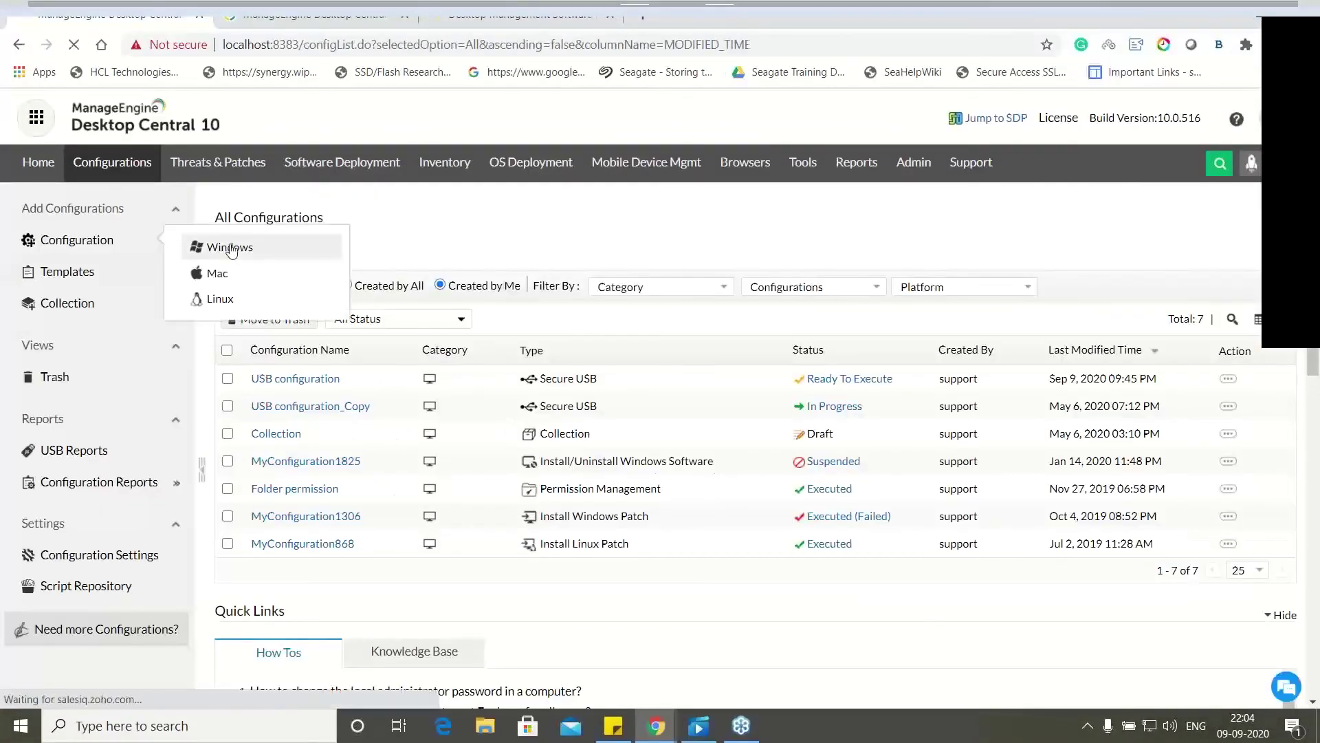
pyautogui.click(180, 248)
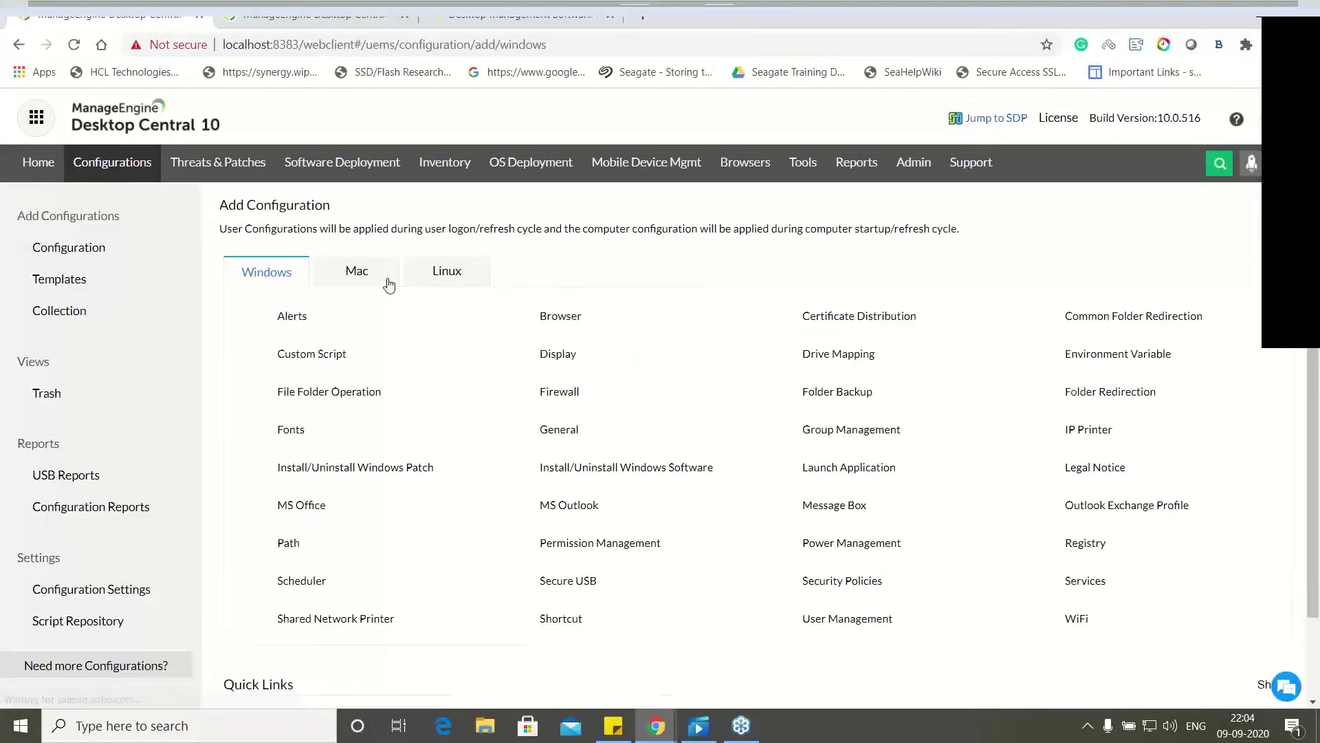
pyautogui.moveTo(786, 474)
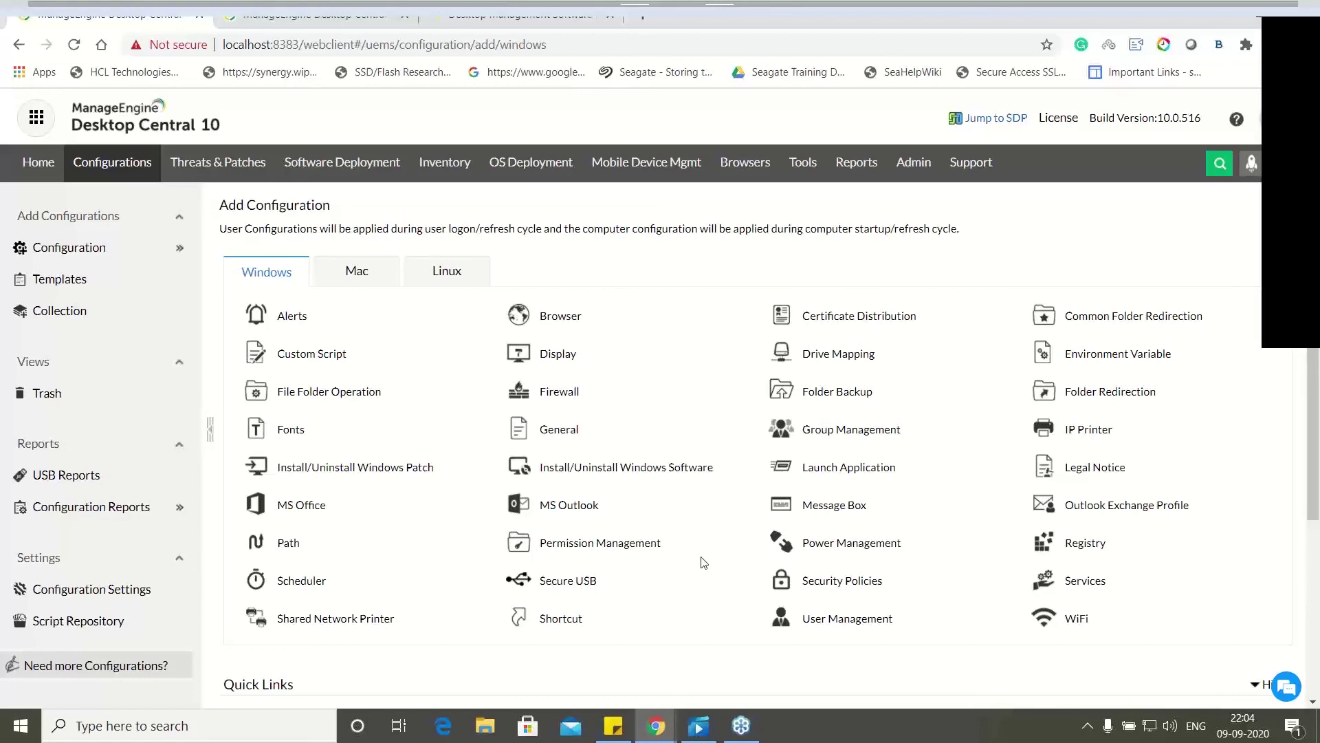
pyautogui.moveTo(570, 375)
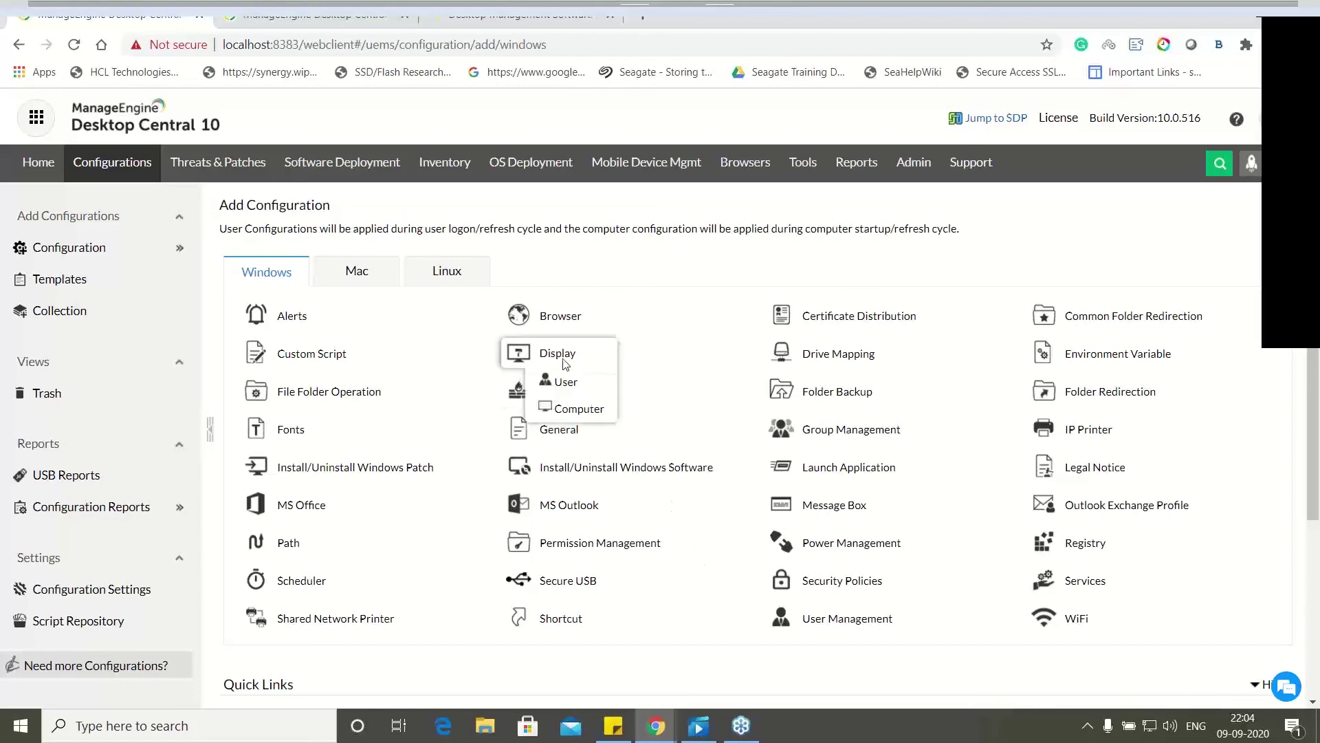
pyautogui.click(585, 410)
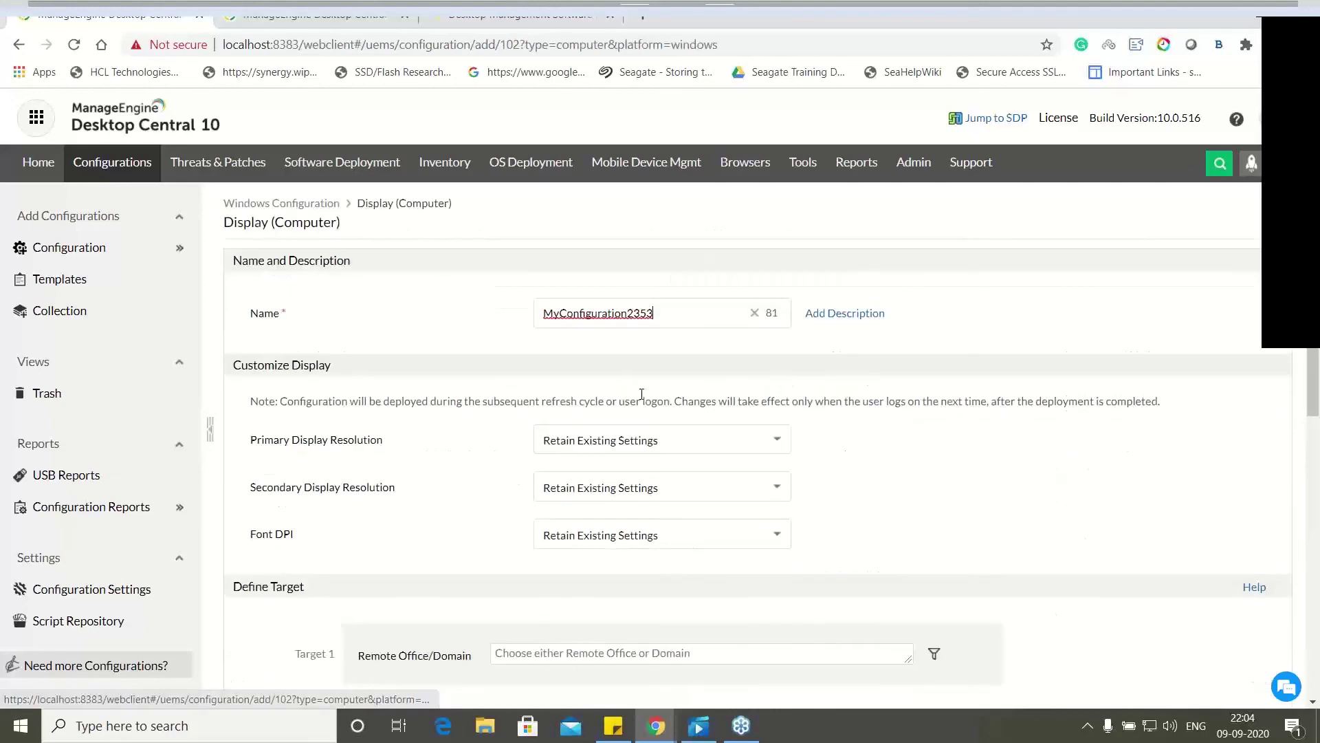
pyautogui.click(662, 447)
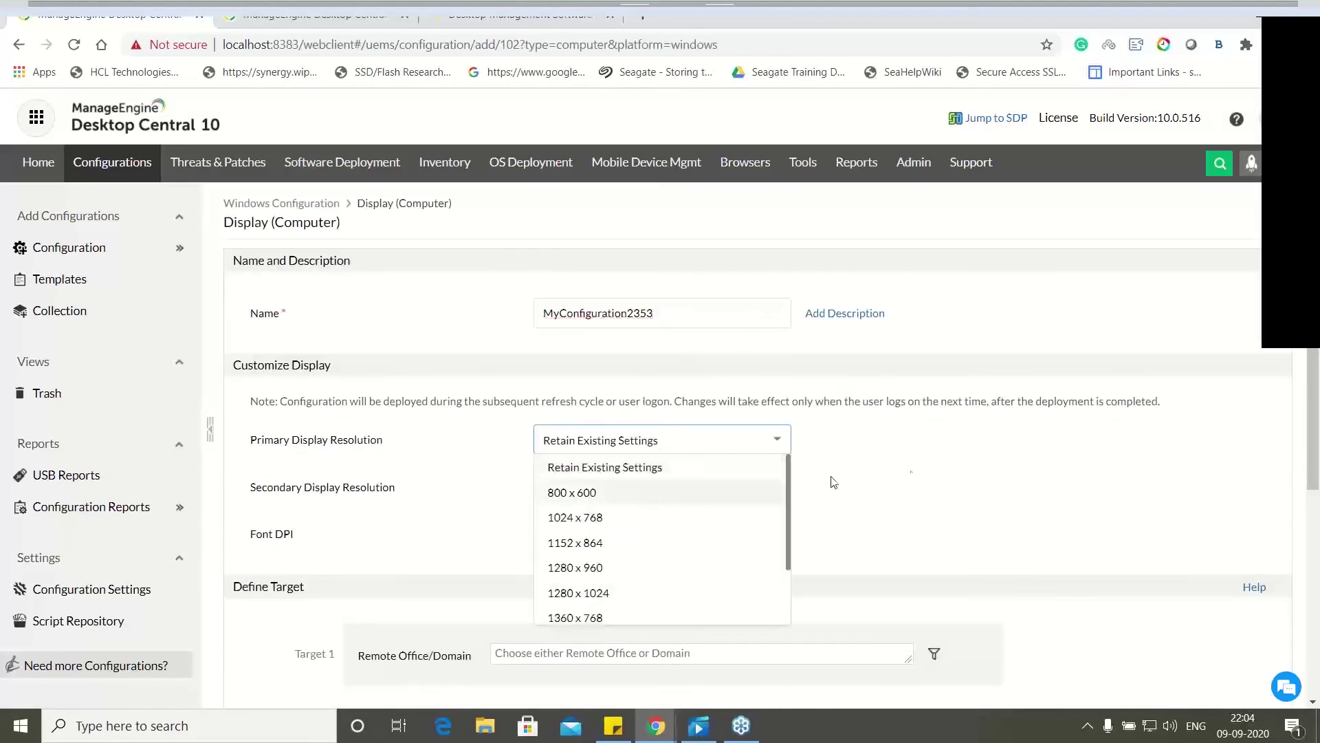
pyautogui.click(913, 477)
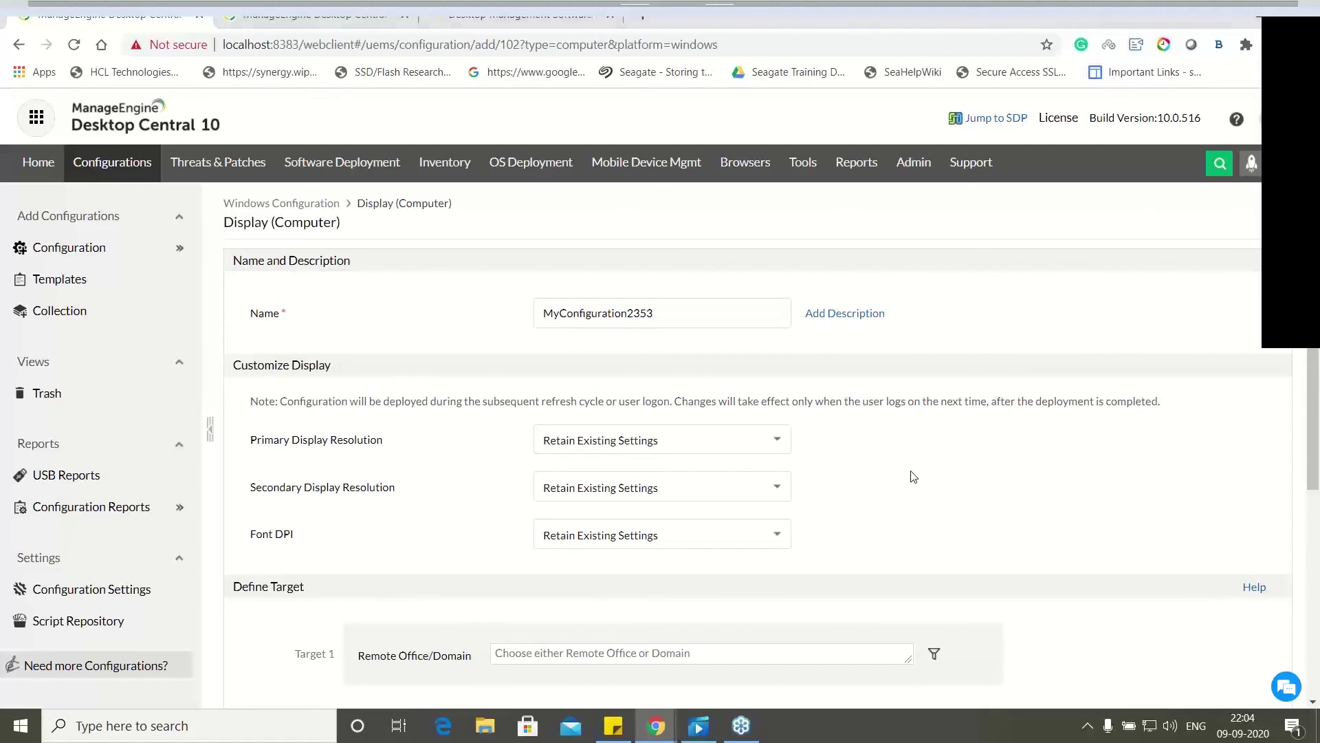
# Switch to the presentation, advance to the Question 9 slide, and return to Desktop Central.
pyautogui.hotkey('alt', 'Tab')
pyautogui.press('Right')
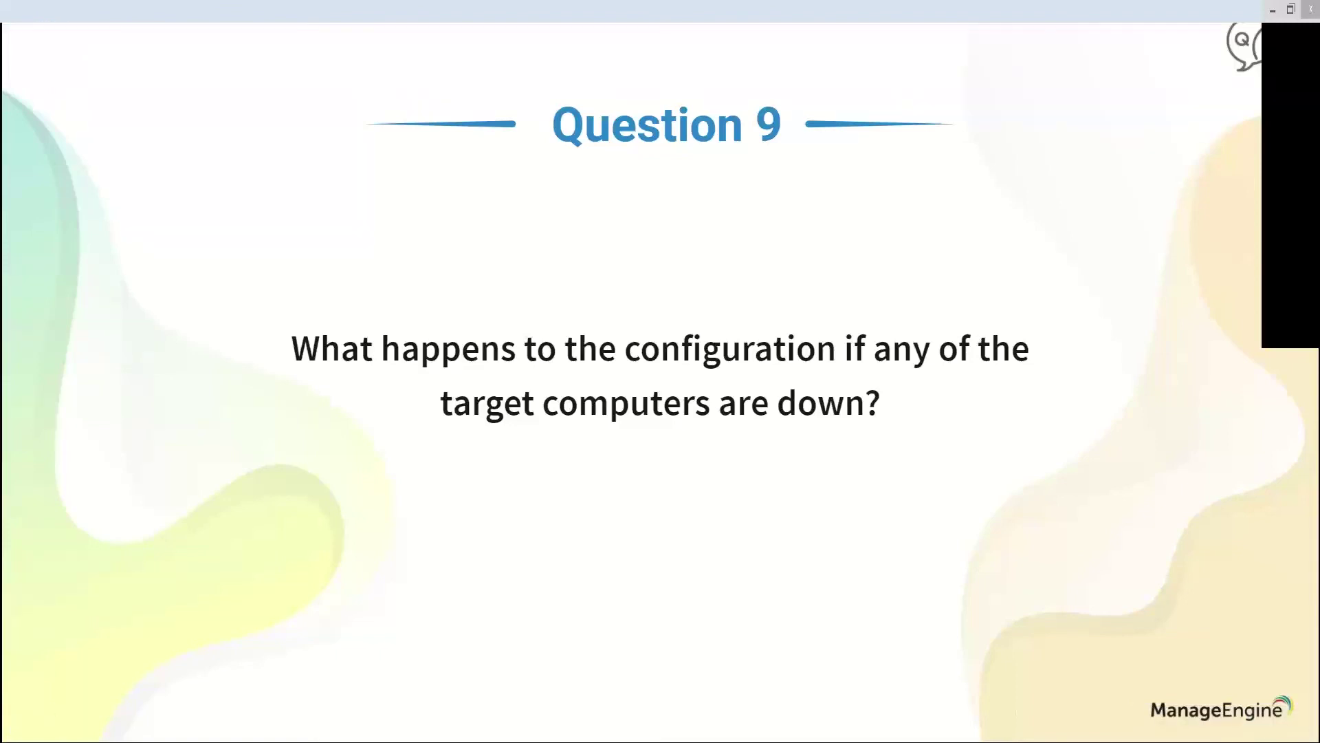
pyautogui.hotkey('alt', 'Tab')
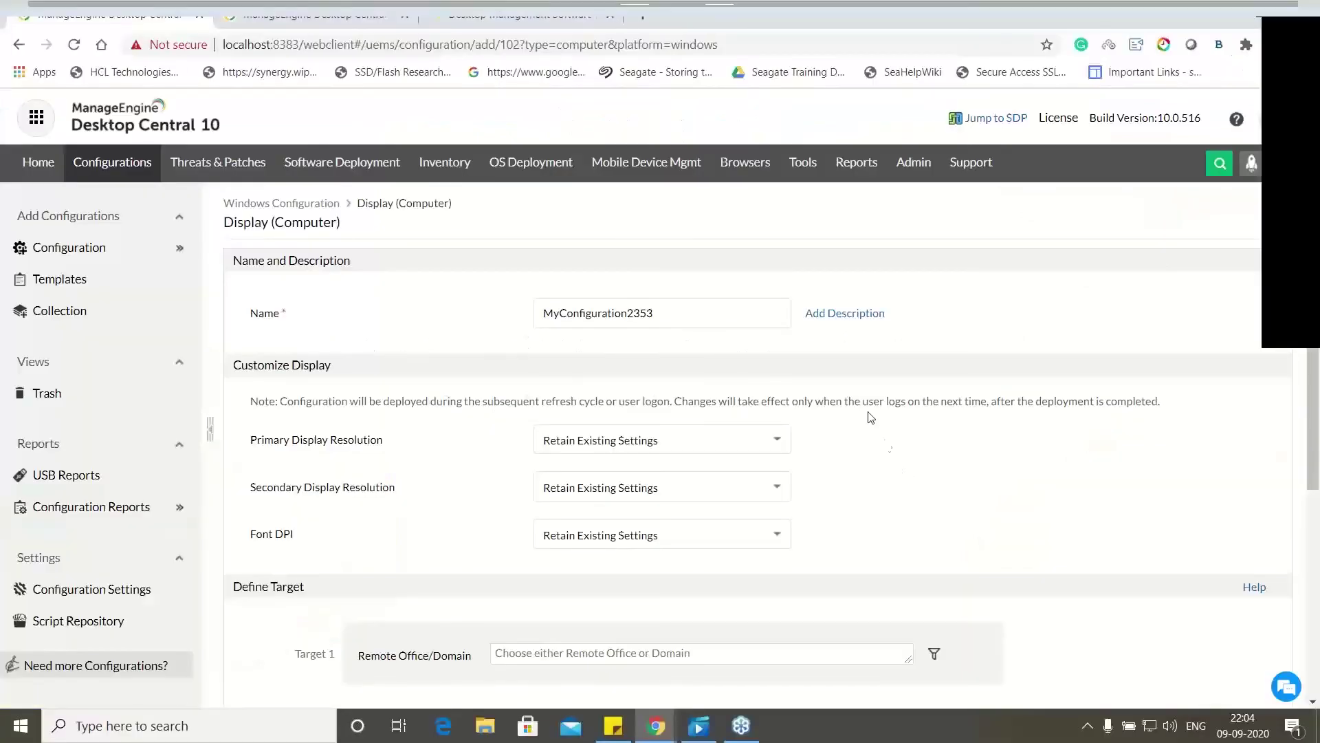
# Enable retrying the configuration on failed targets in the Execution Settings and set the total number of retries to 5.
pyautogui.scroll(-5, 870, 416)
pyautogui.click(269, 463)
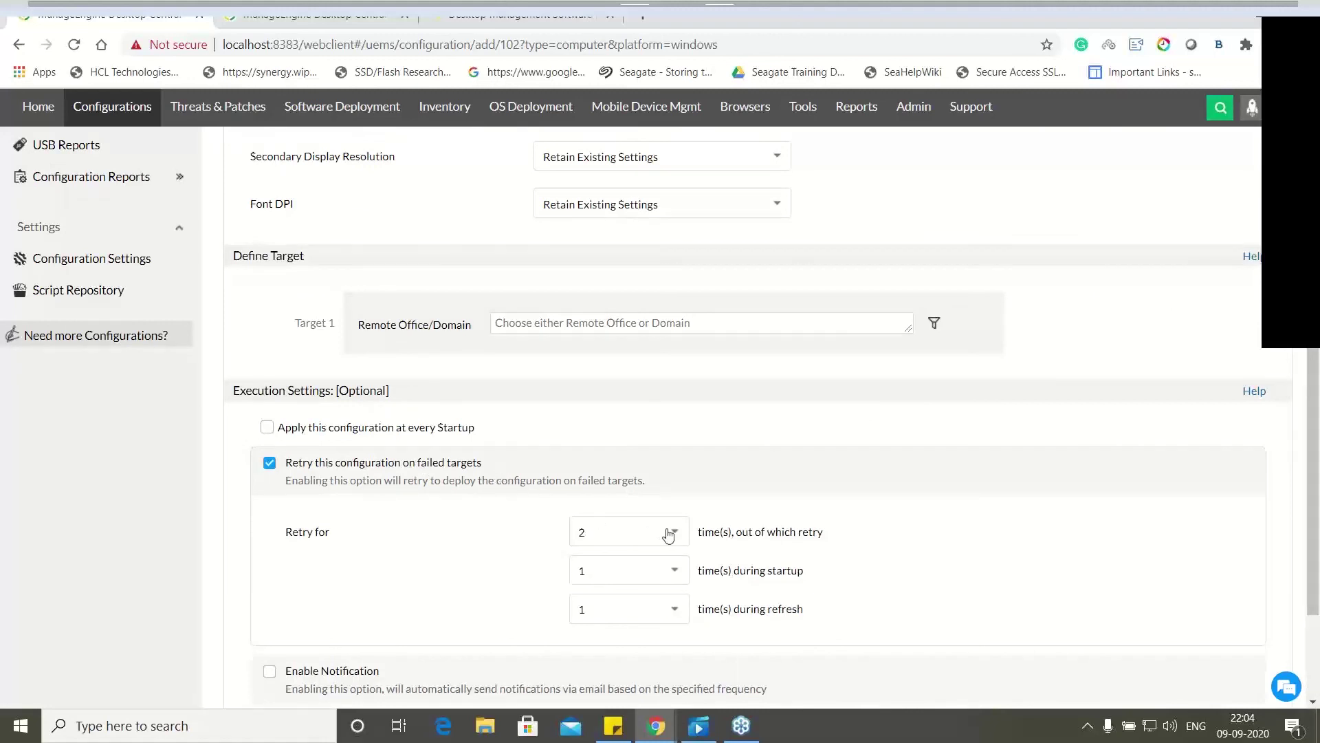
pyautogui.scroll(-2, 782, 500)
pyautogui.click(681, 380)
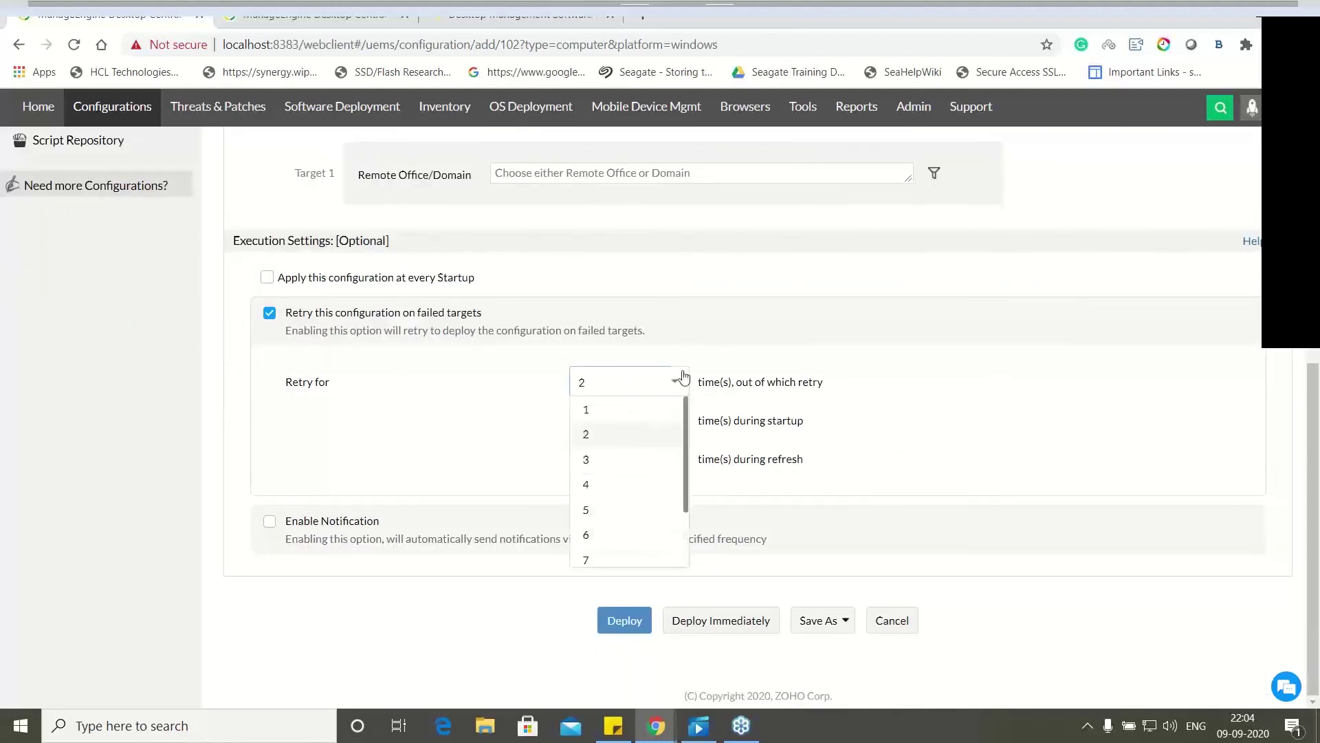
pyautogui.click(607, 460)
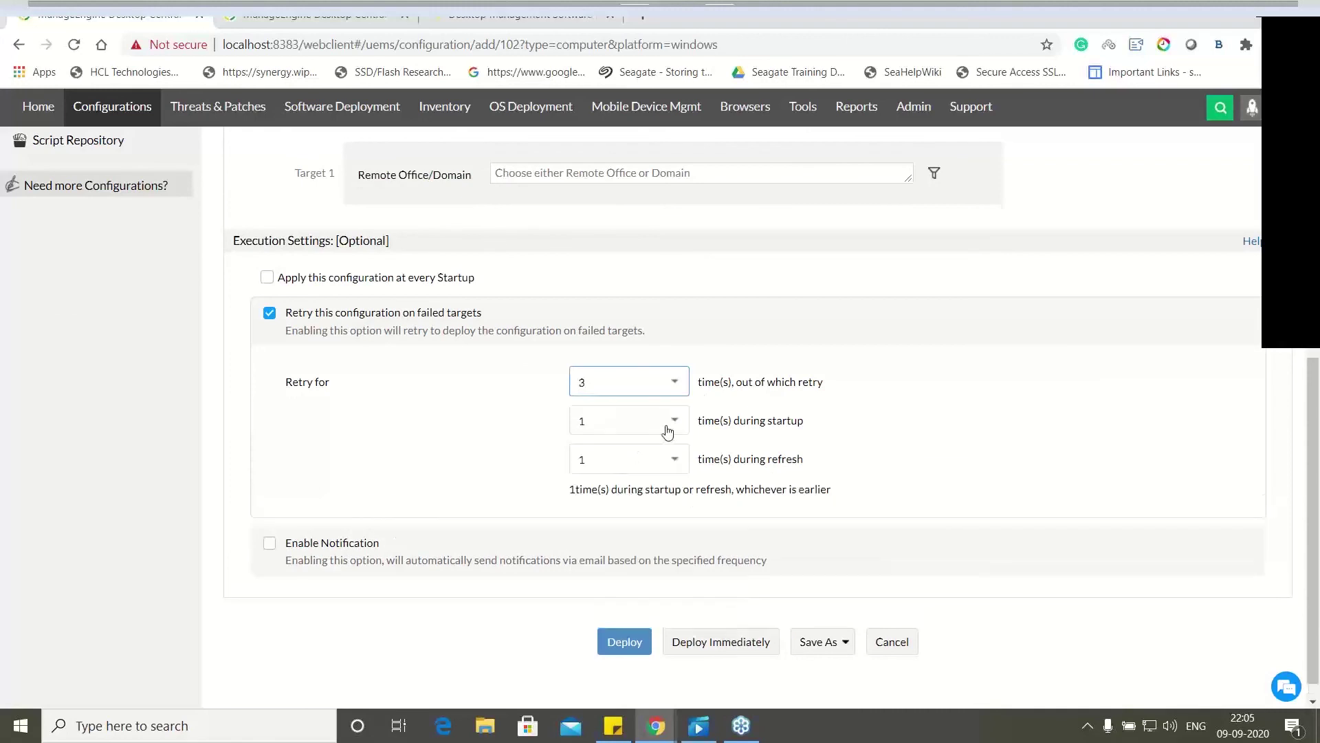
pyautogui.click(666, 382)
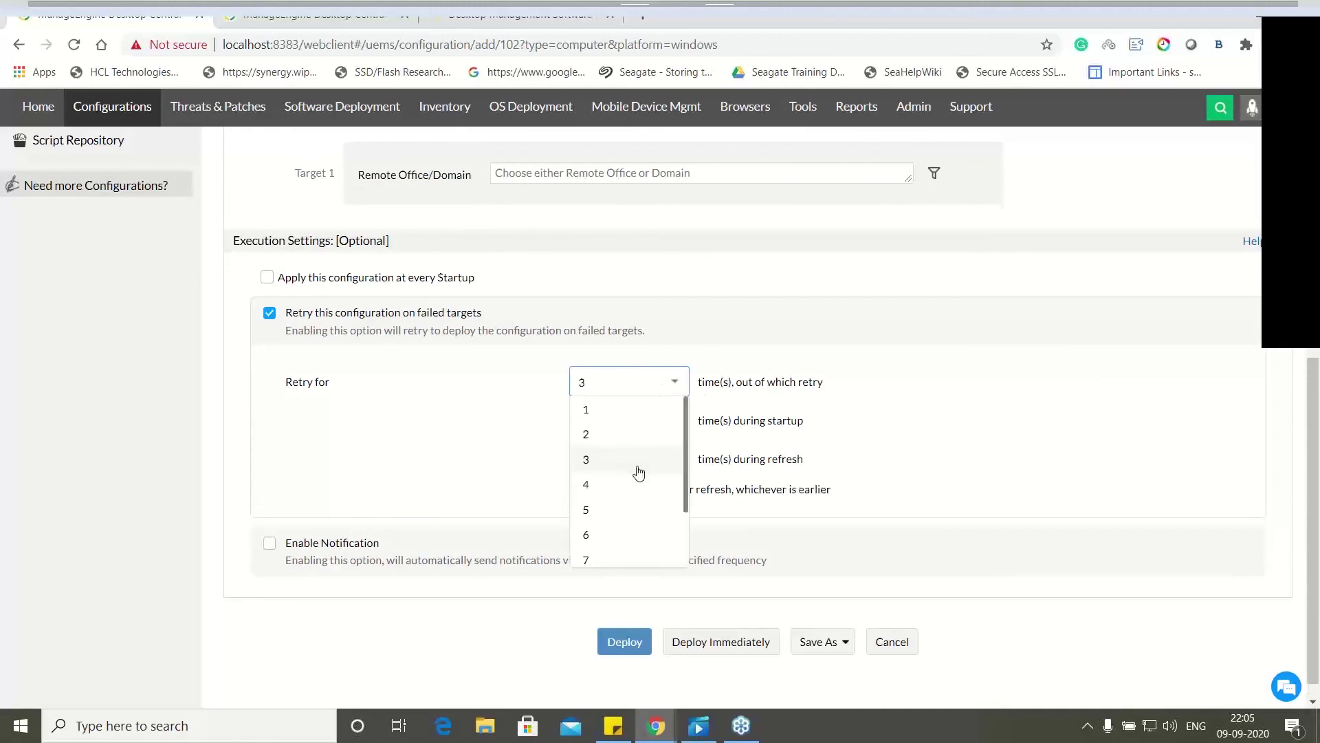
pyautogui.click(630, 510)
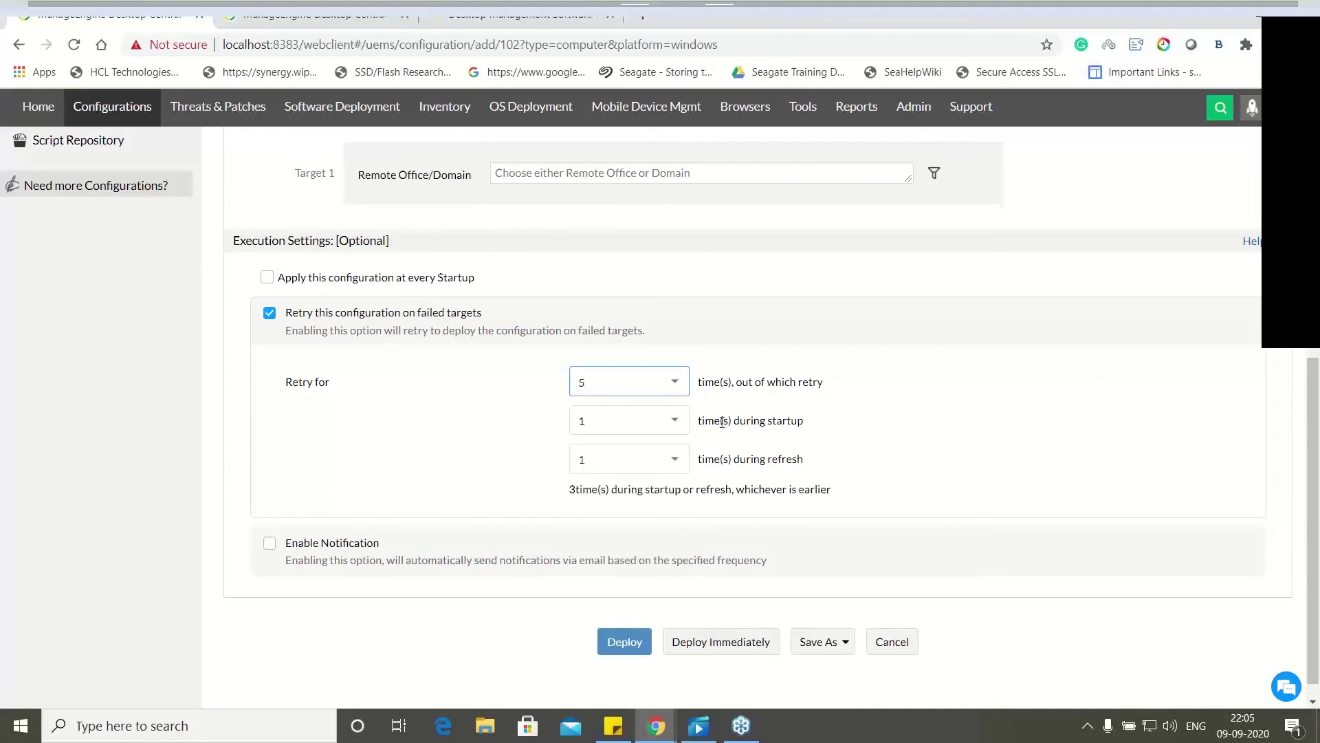
# Split the retries into 2 times during startup and 3 times during refresh.
pyautogui.click(674, 427)
pyautogui.click(628, 499)
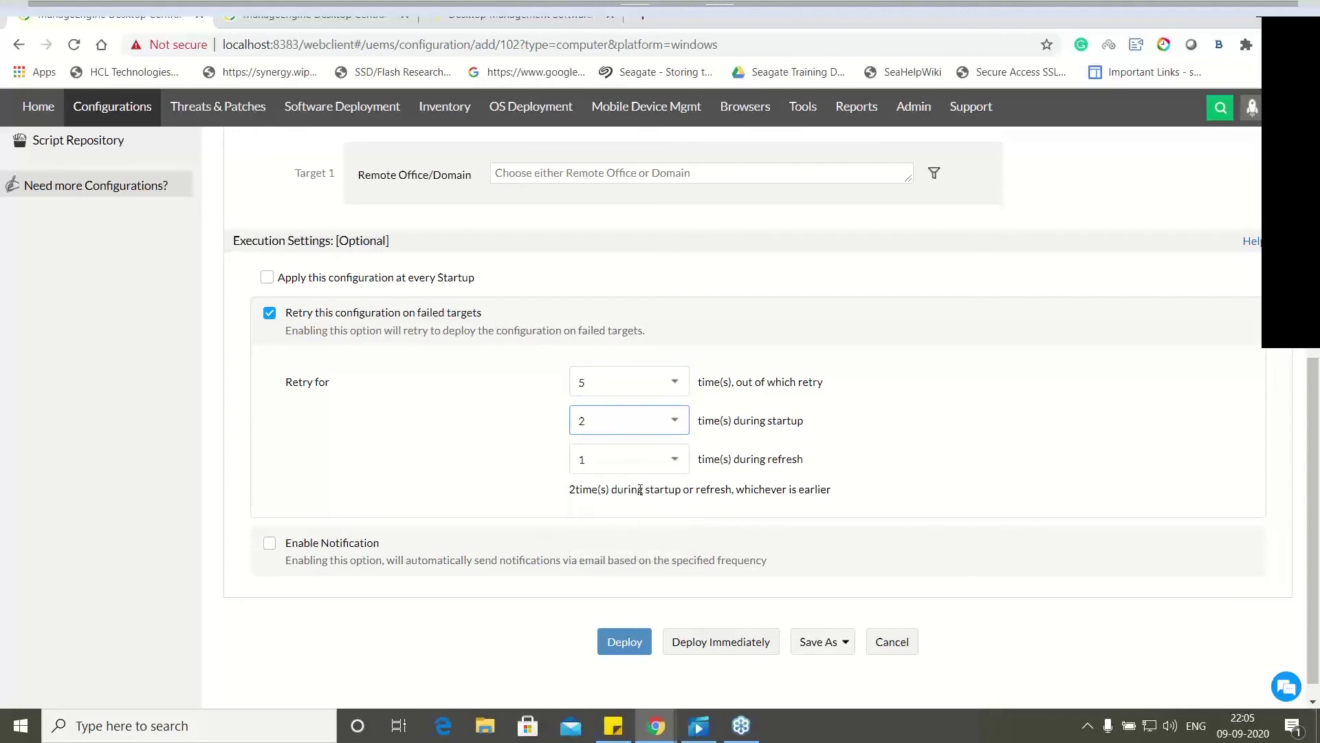
pyautogui.click(645, 461)
pyautogui.click(608, 561)
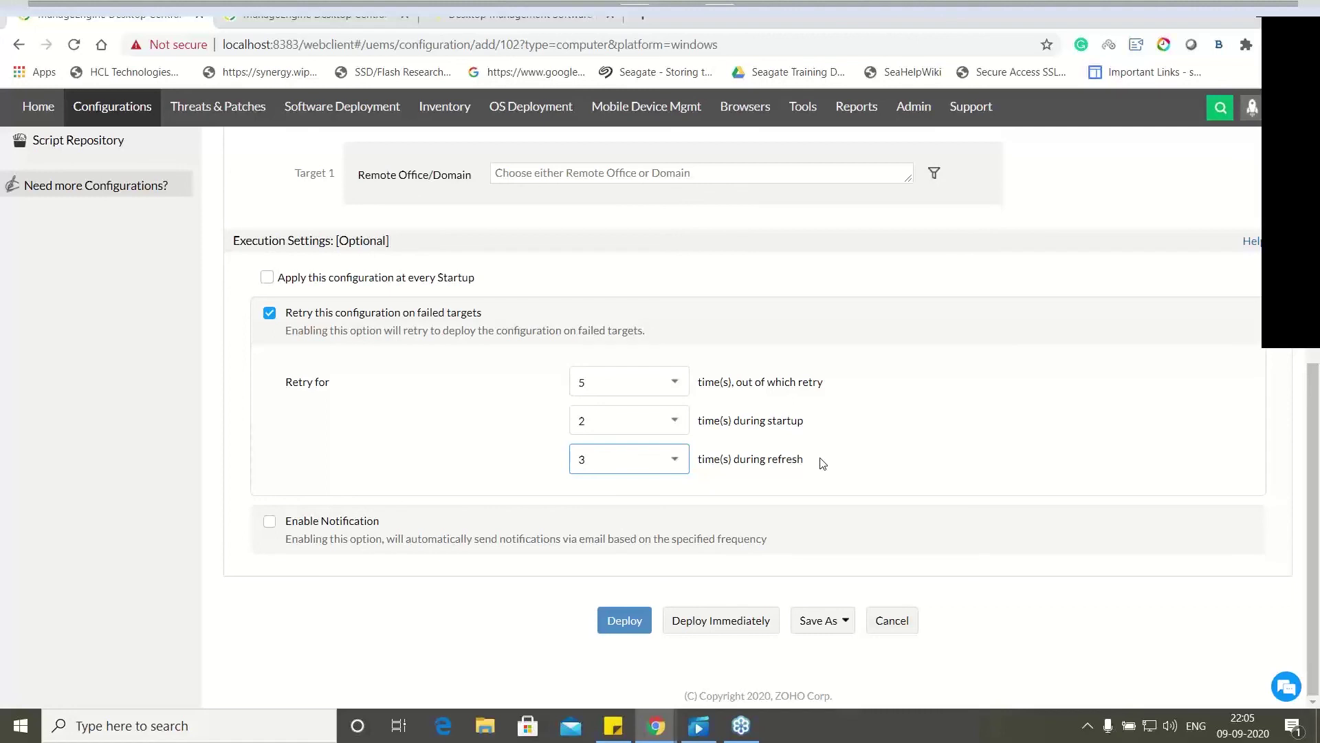
# Switch to the presentation and advance to the Question 10 slide.
pyautogui.hotkey('alt', 'Tab')
pyautogui.press('Right')
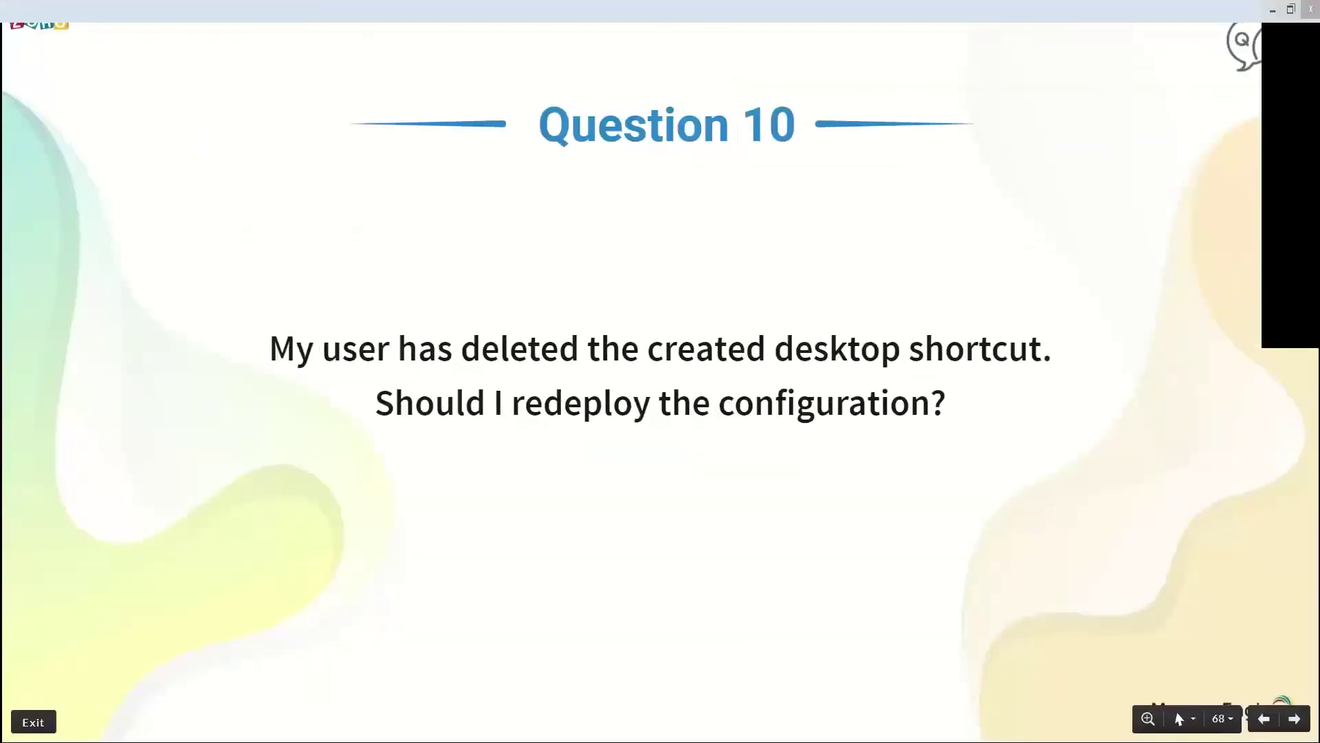